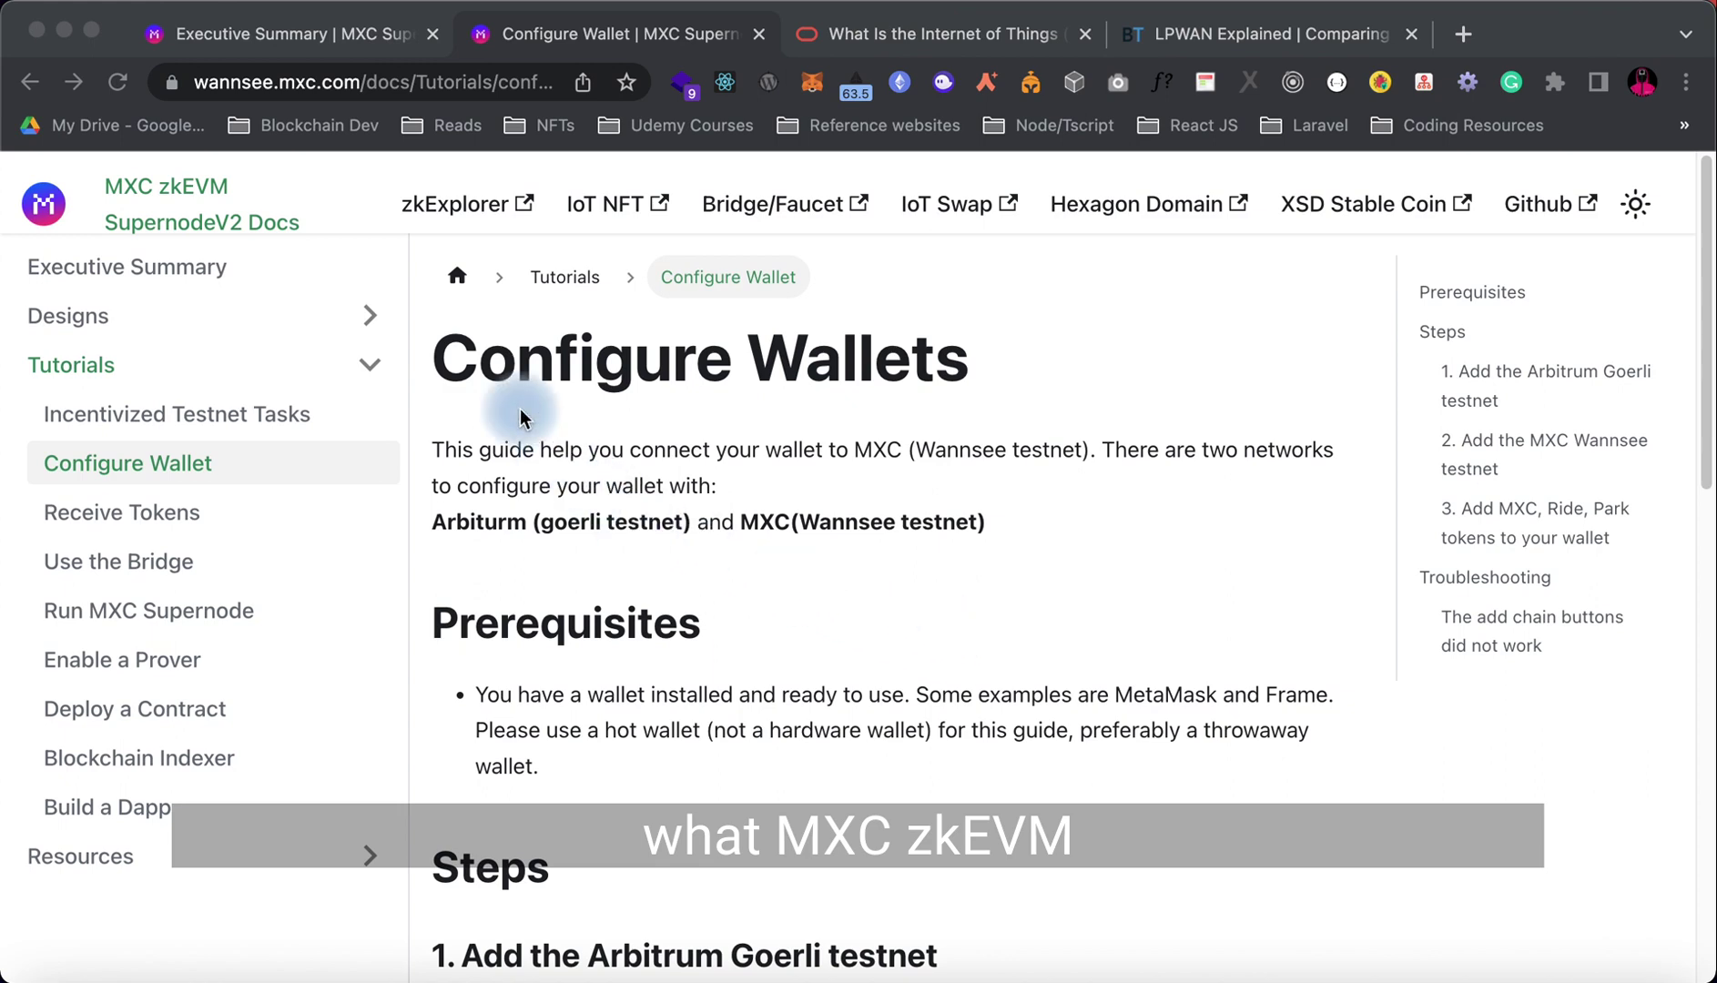
# Step: Open the MXC zkEVM Docs Executive Summary page and scroll through its introduction
pyautogui.click(307, 46)
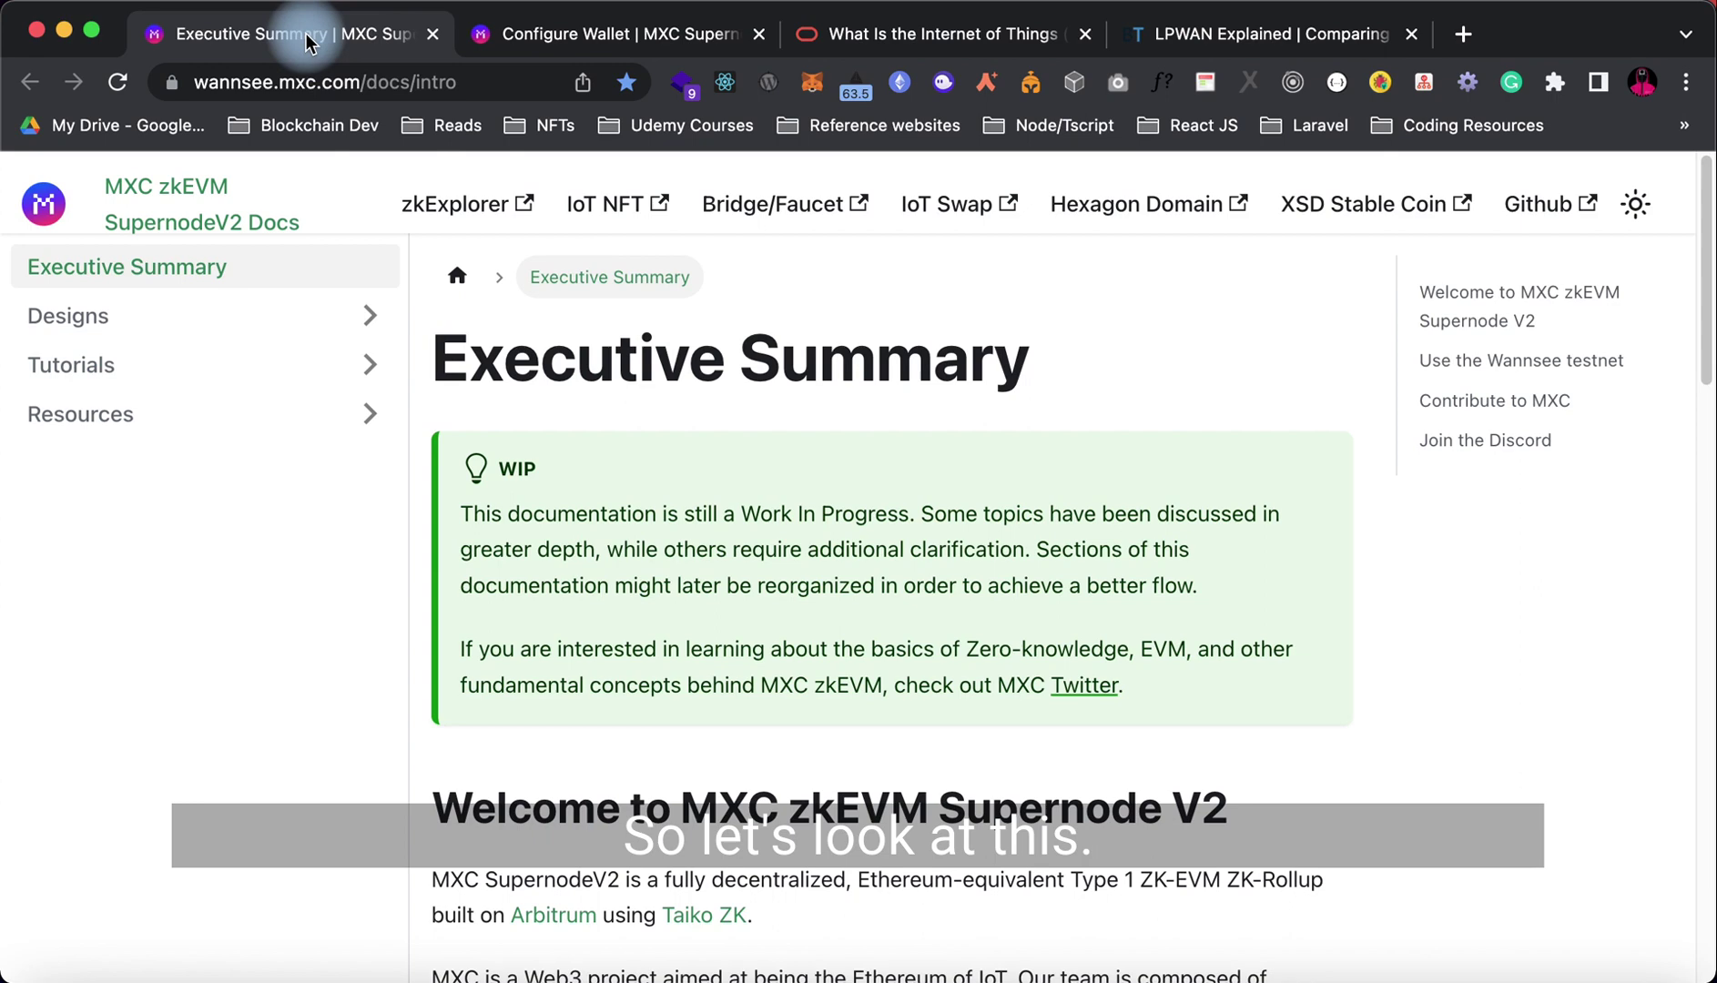
pyautogui.scroll(-1, 645, 536)
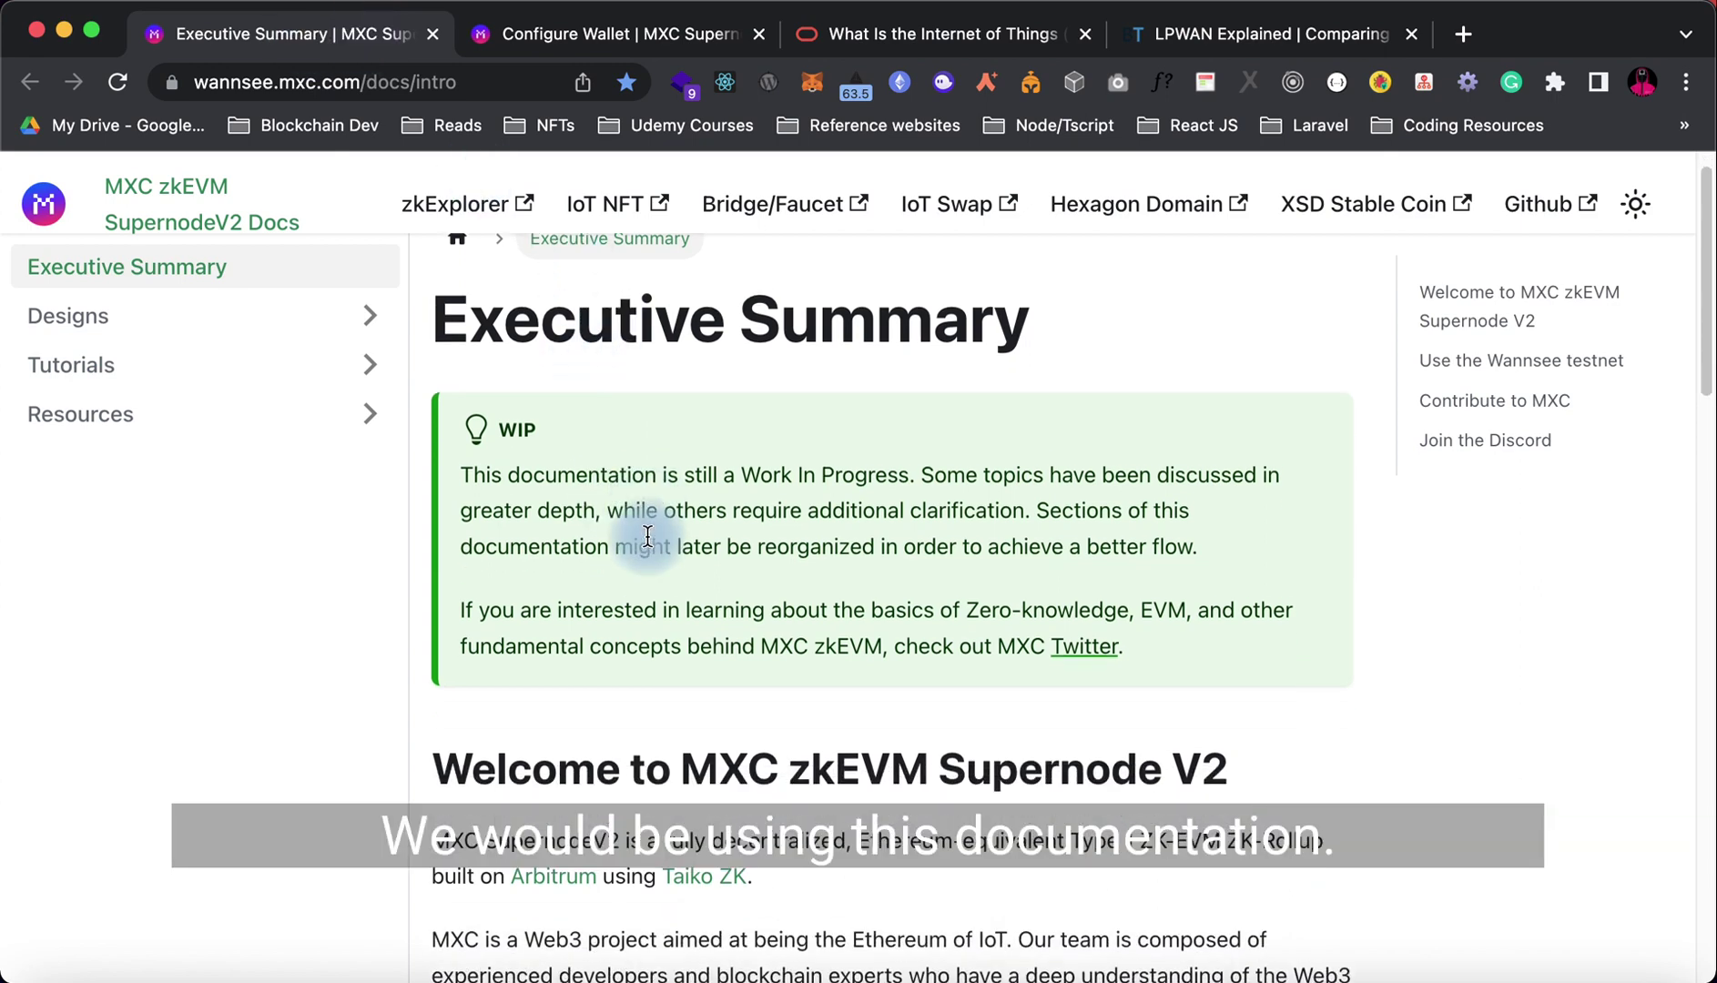
pyautogui.scroll(-3, 647, 537)
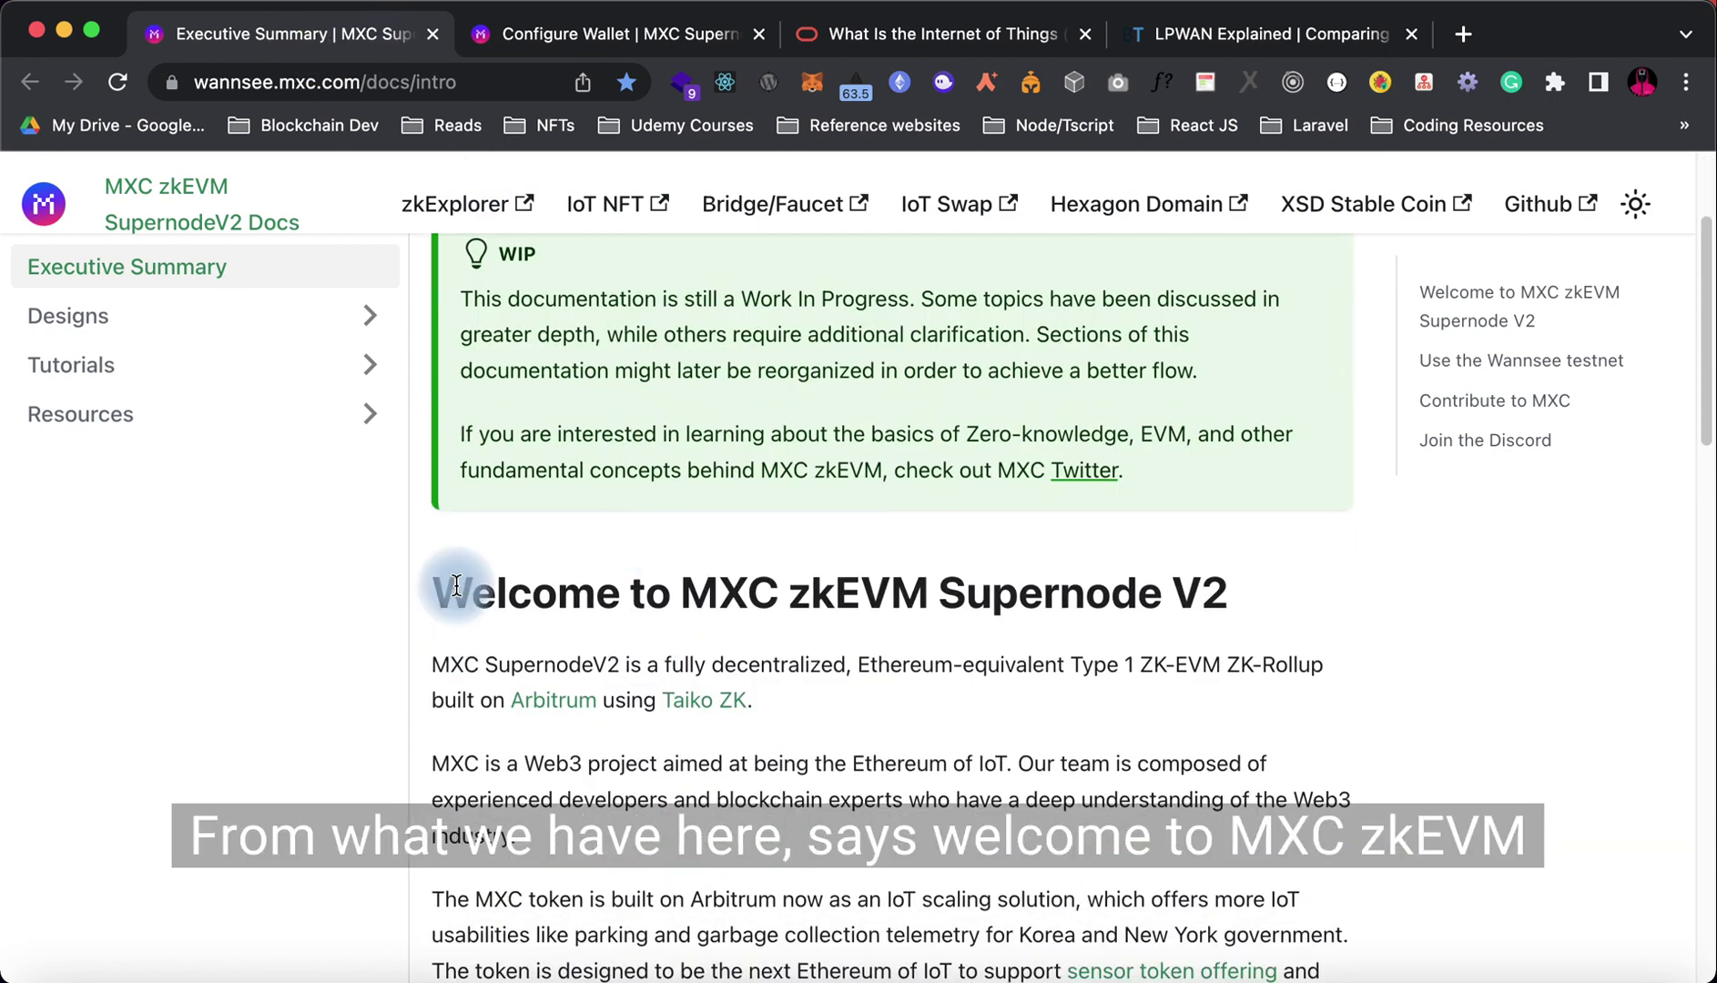
pyautogui.scroll(-1, 556, 637)
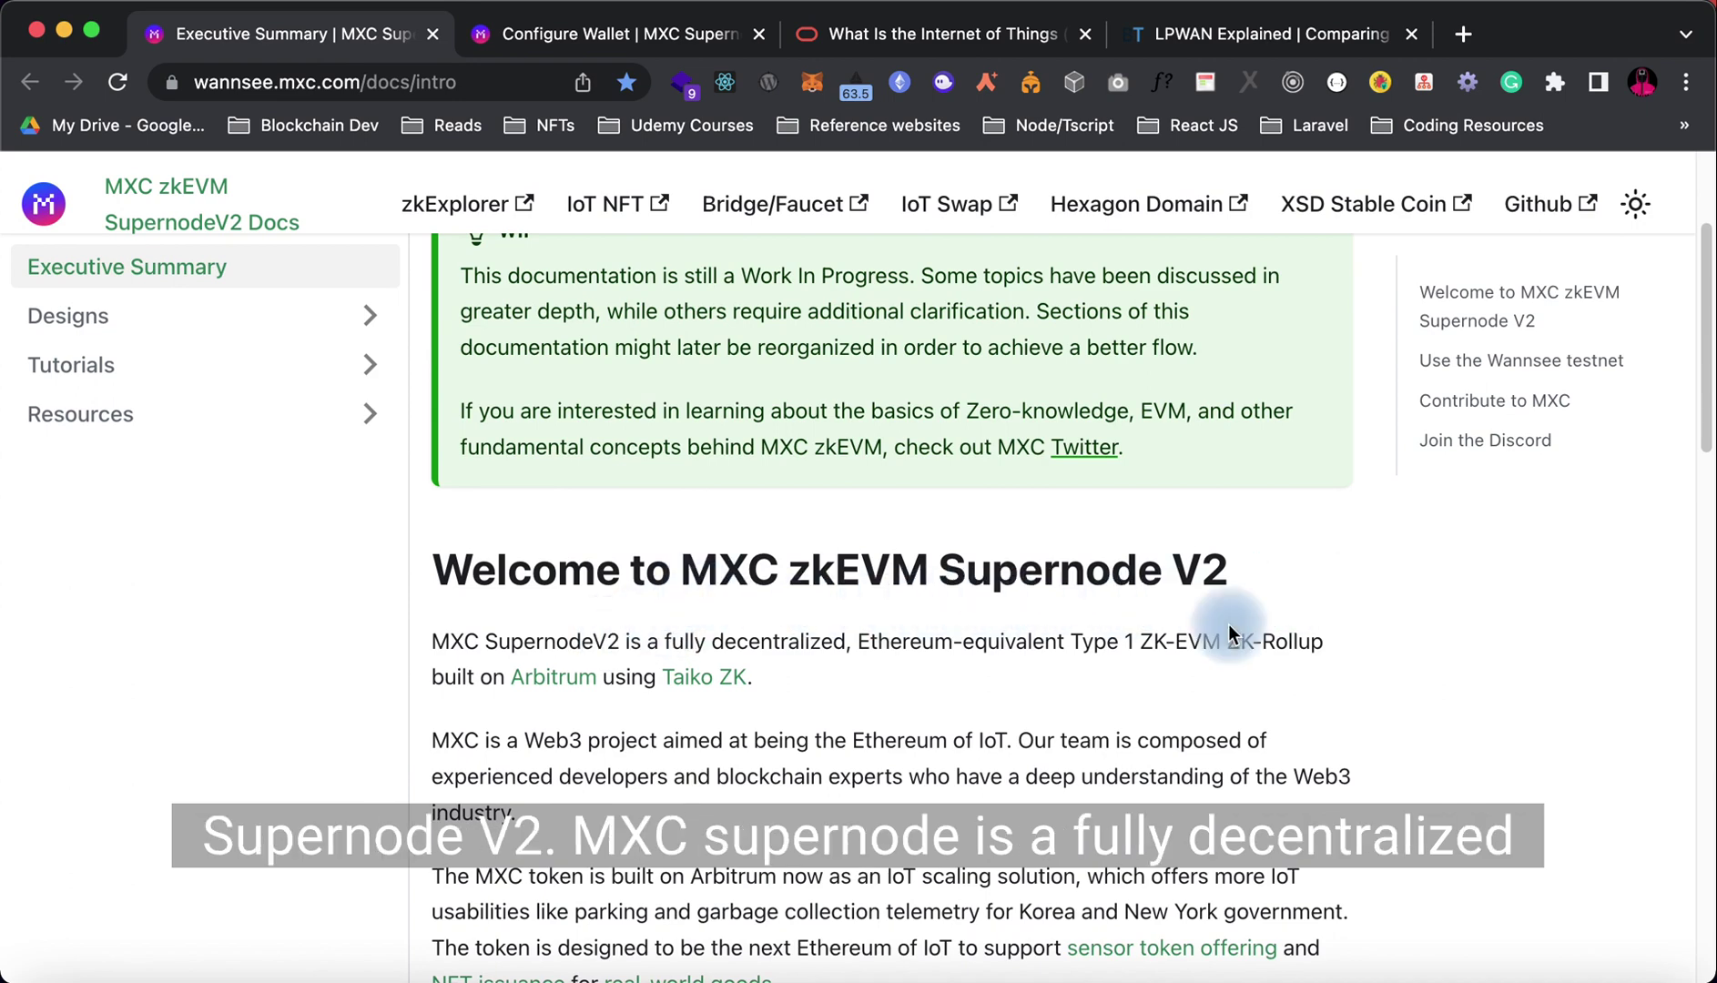
pyautogui.scroll(-1, 911, 714)
pyautogui.scroll(-3, 642, 656)
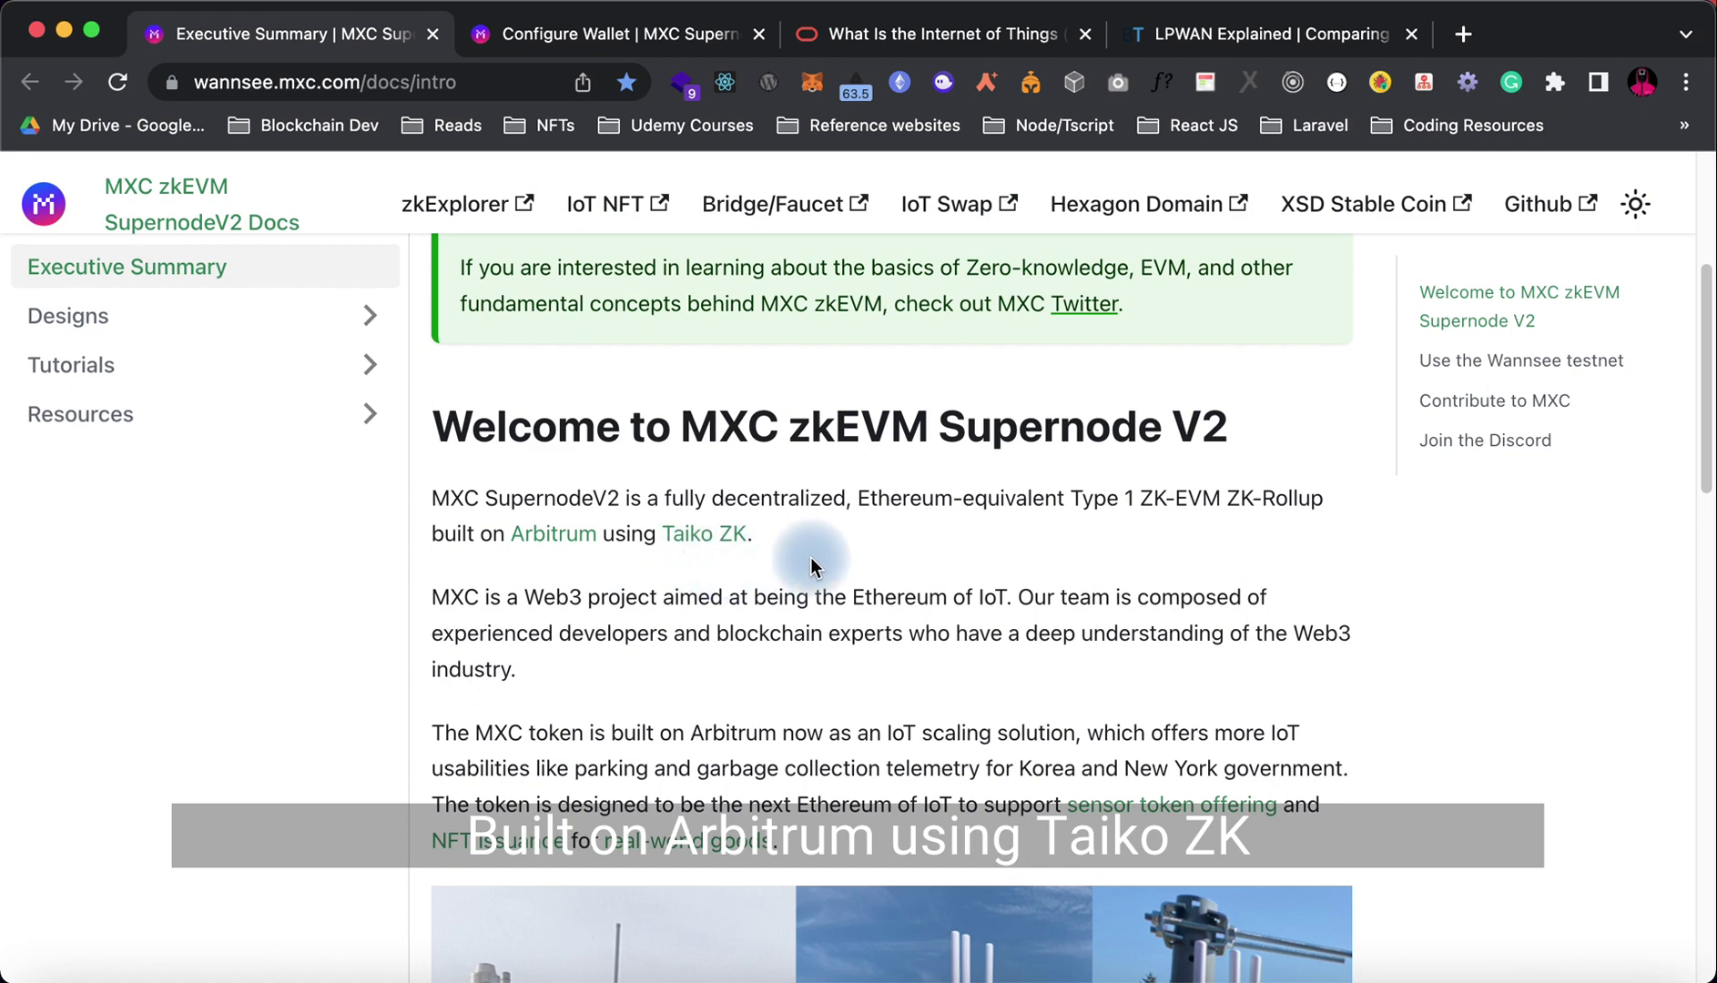
pyautogui.scroll(-1, 787, 546)
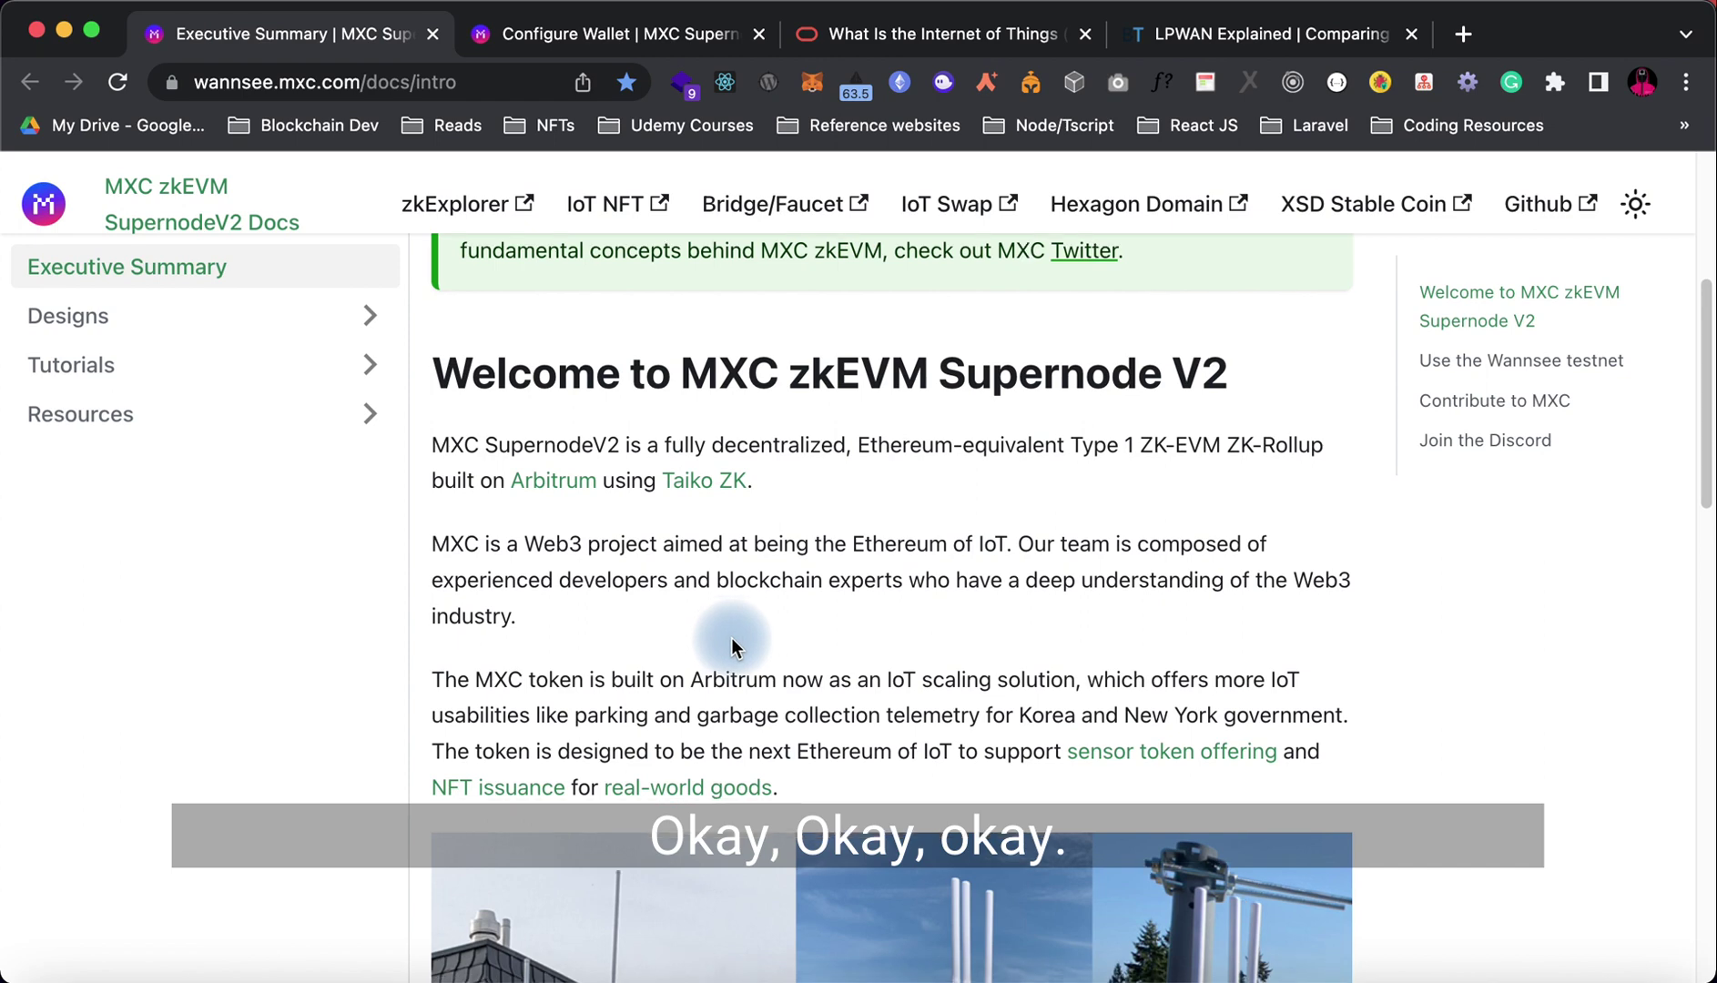
pyautogui.scroll(1, 734, 648)
pyautogui.scroll(10, 733, 642)
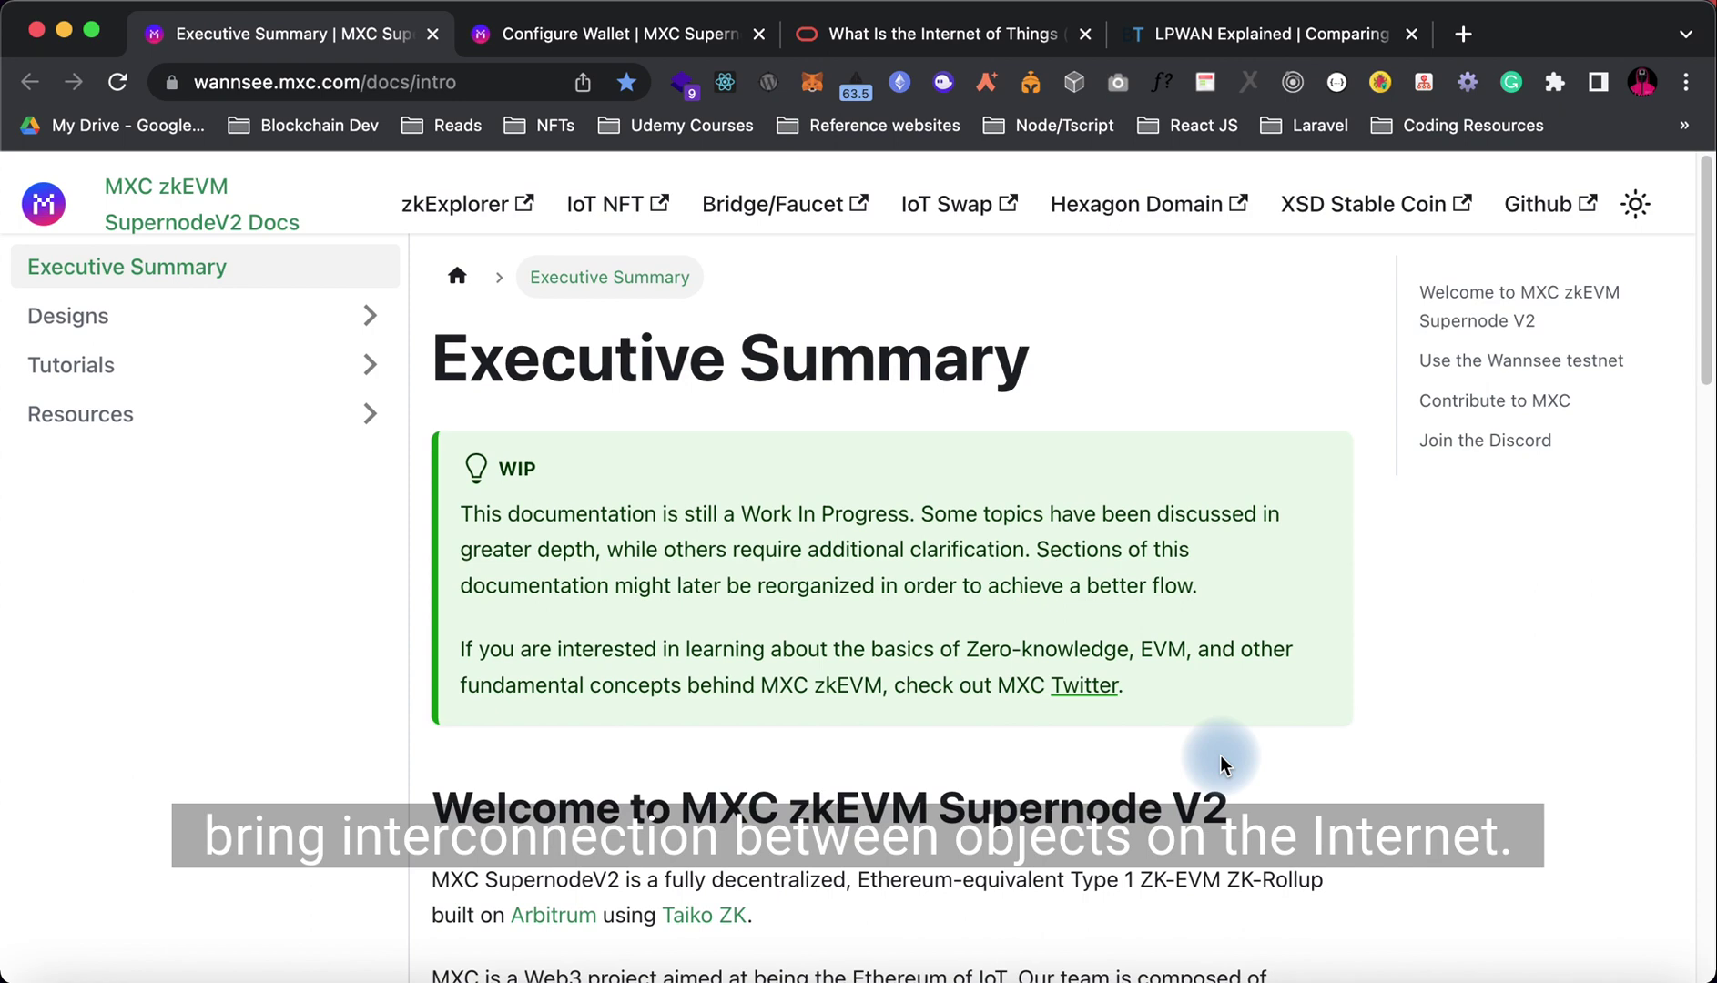
# Step: Read Oracle's 'What is IoT?' article, then return to the MXC Executive Summary page
pyautogui.click(911, 37)
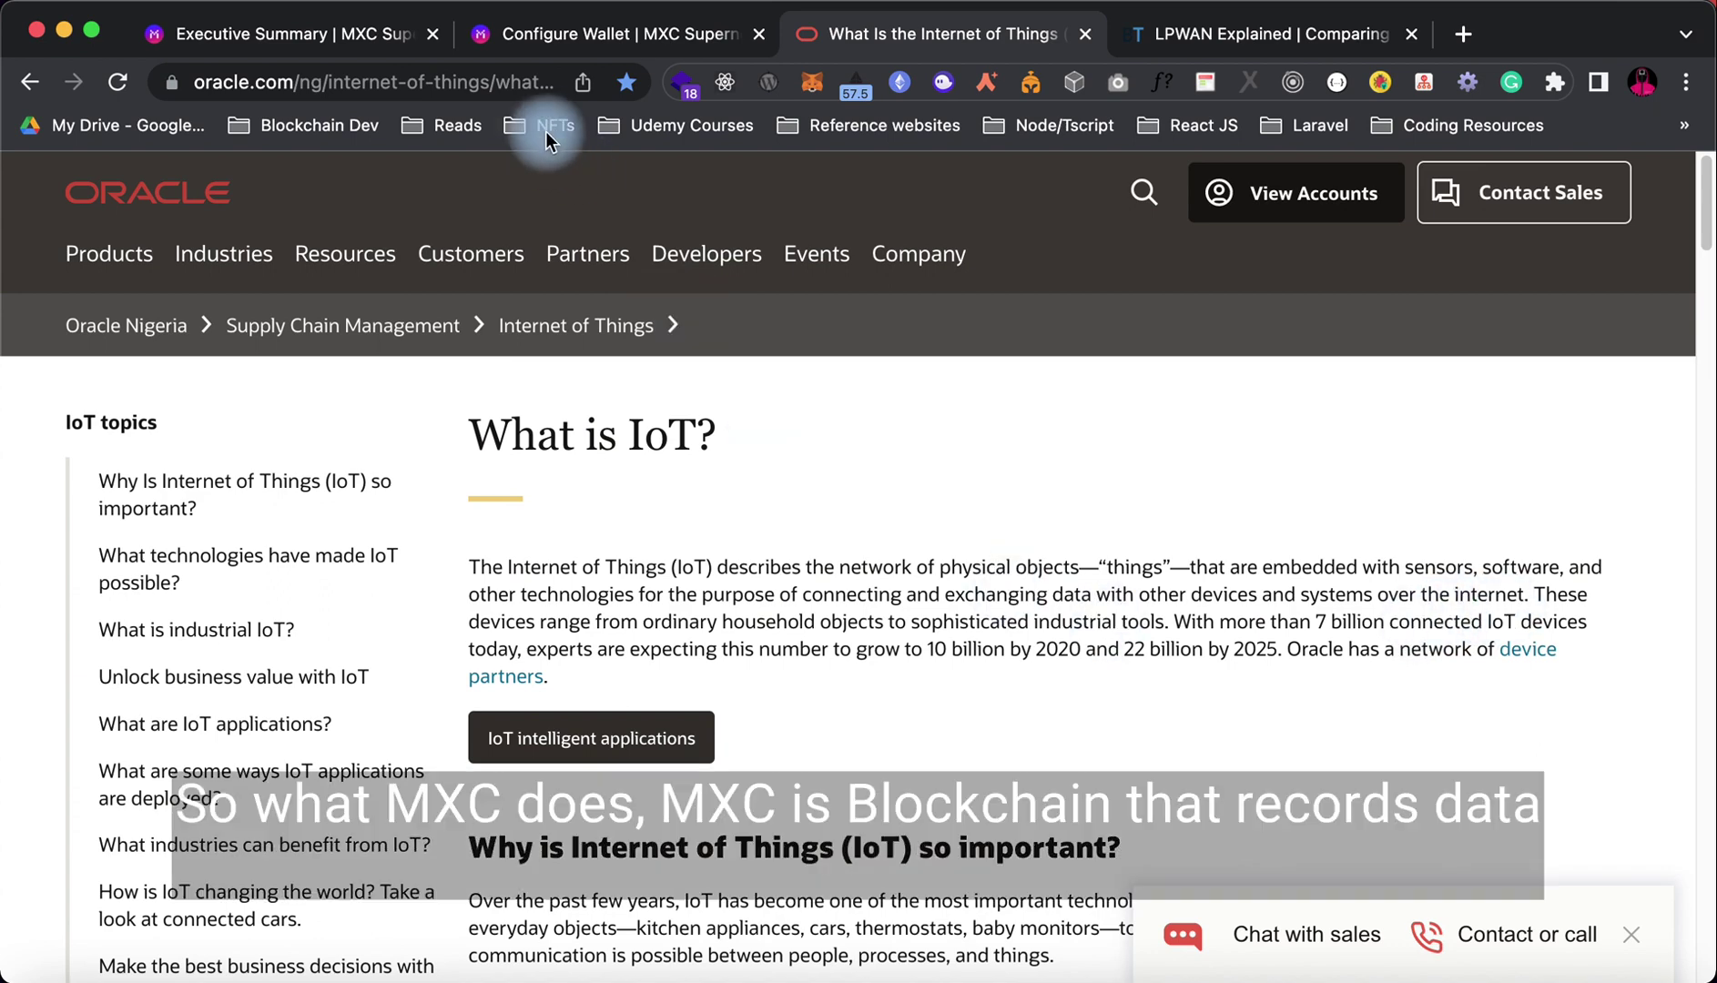
pyautogui.click(369, 32)
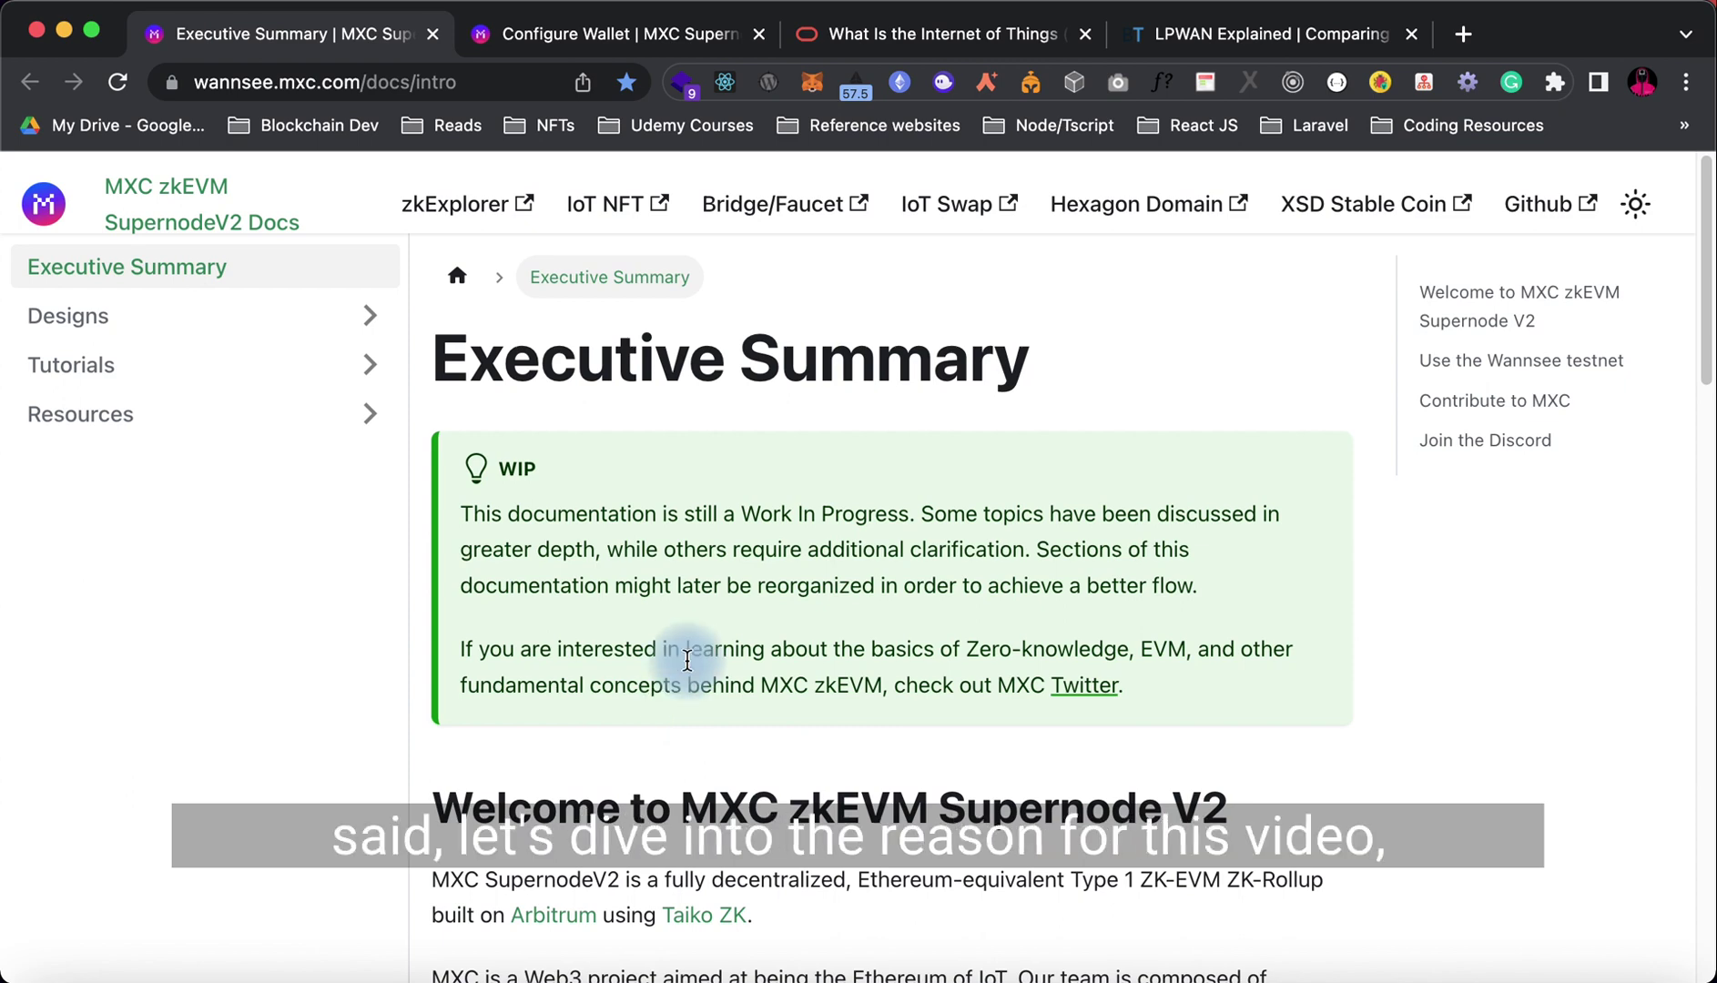
# Step: Open the Configure Wallets guide and scroll to the Steps for adding Arbitrum Goerli and MXC Wannsee
pyautogui.click(541, 40)
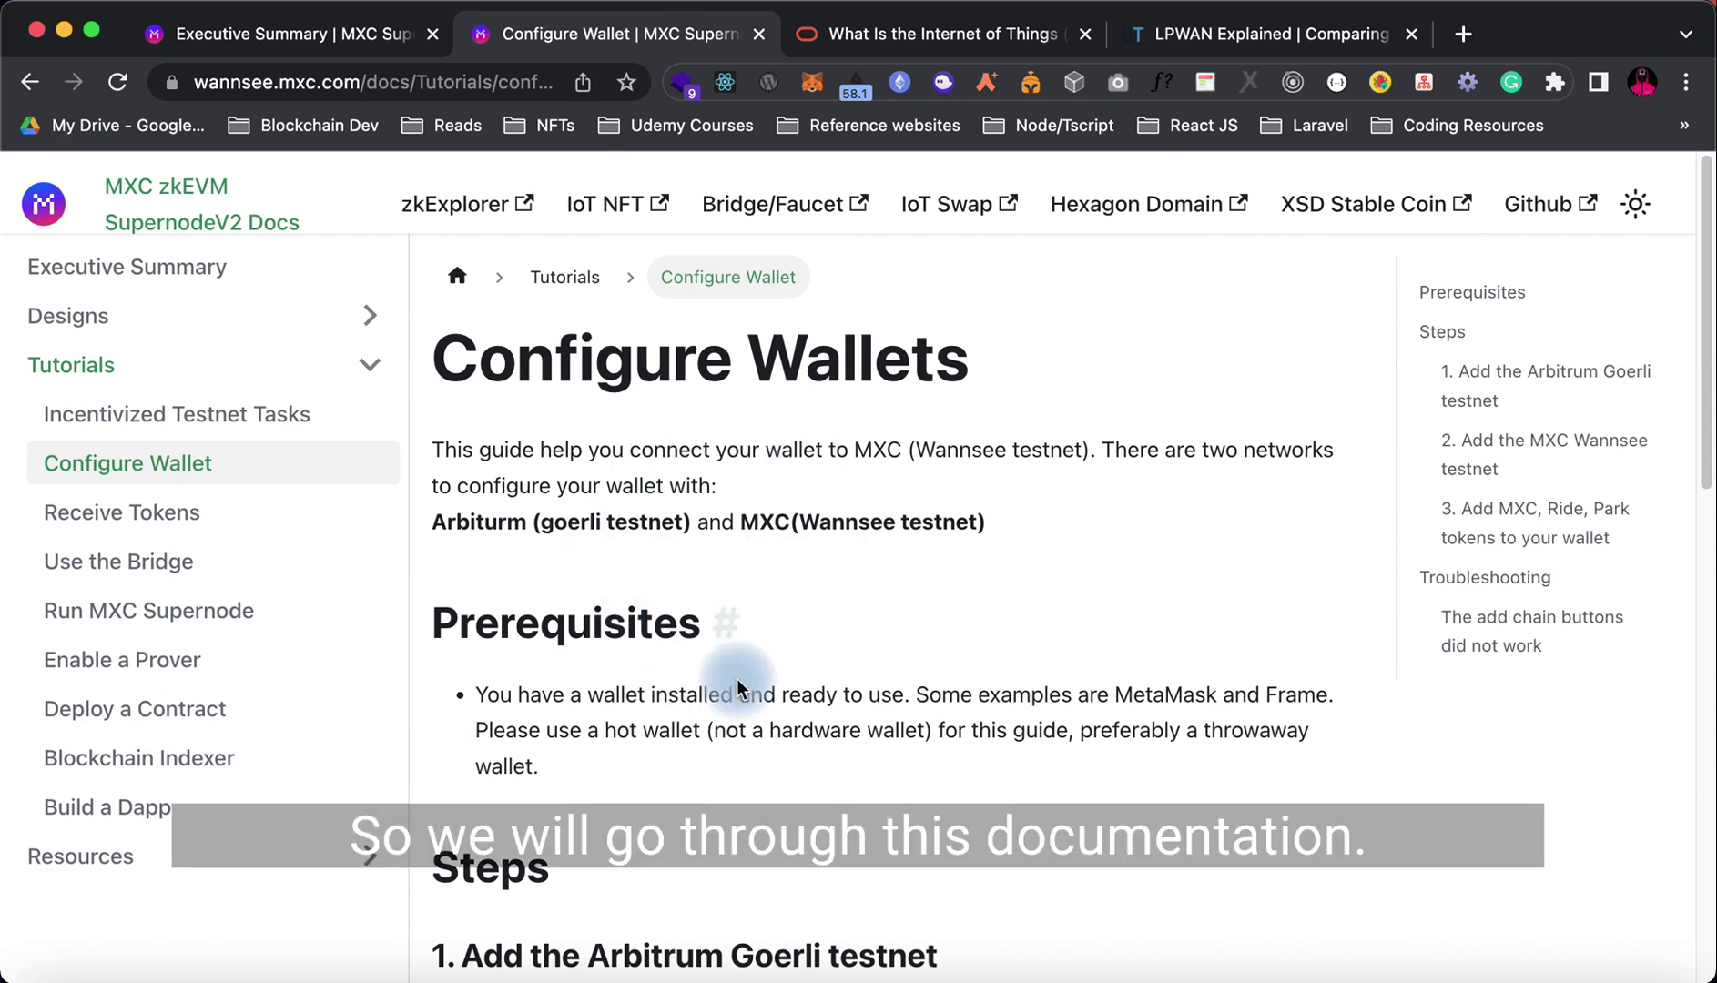
pyautogui.scroll(-1, 729, 669)
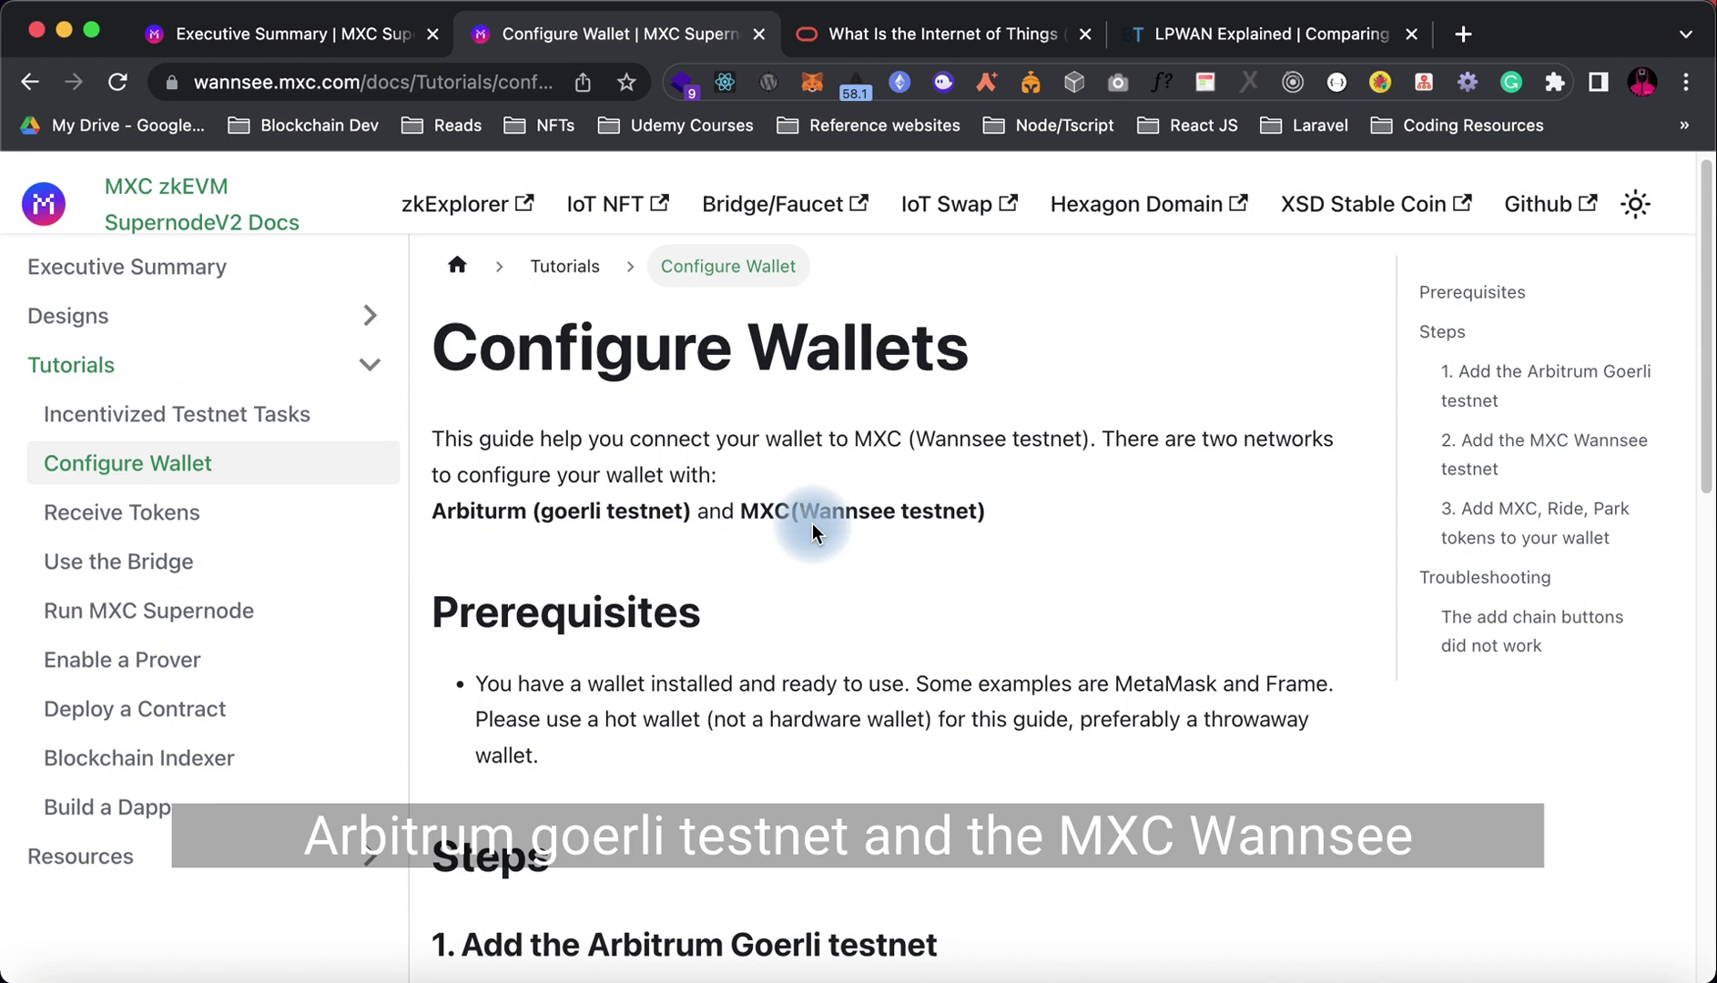
pyautogui.scroll(-1, 789, 649)
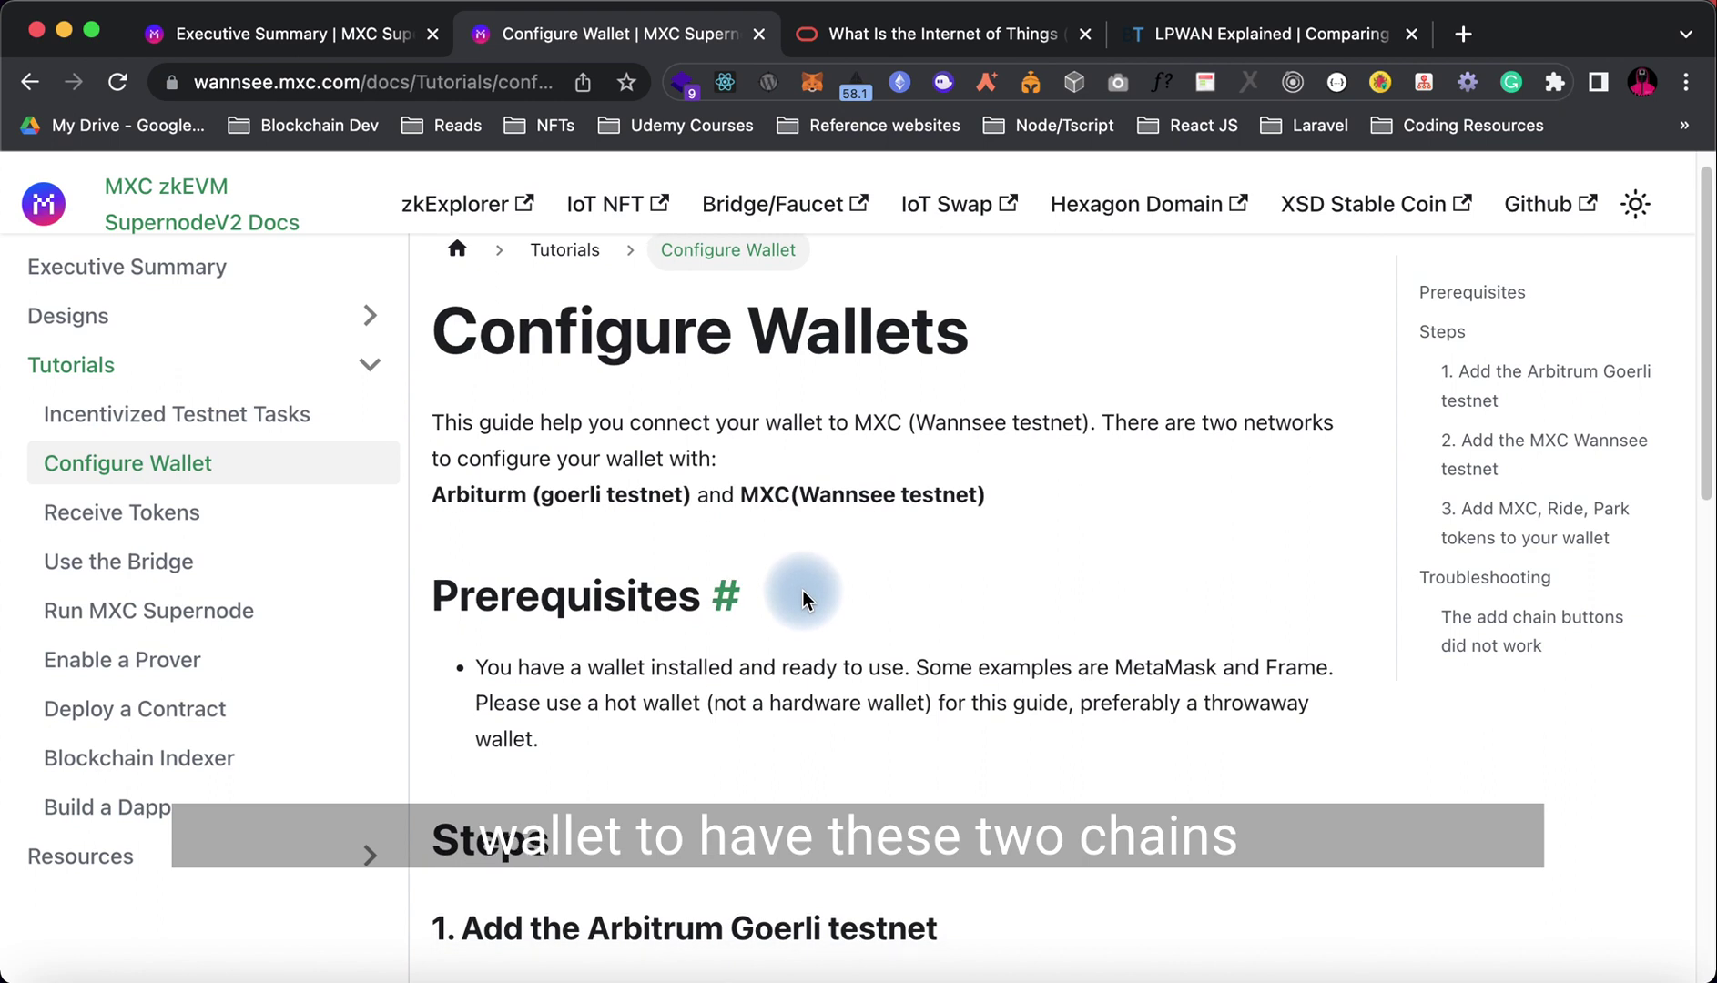
pyautogui.scroll(-1, 783, 589)
pyautogui.scroll(-3, 728, 629)
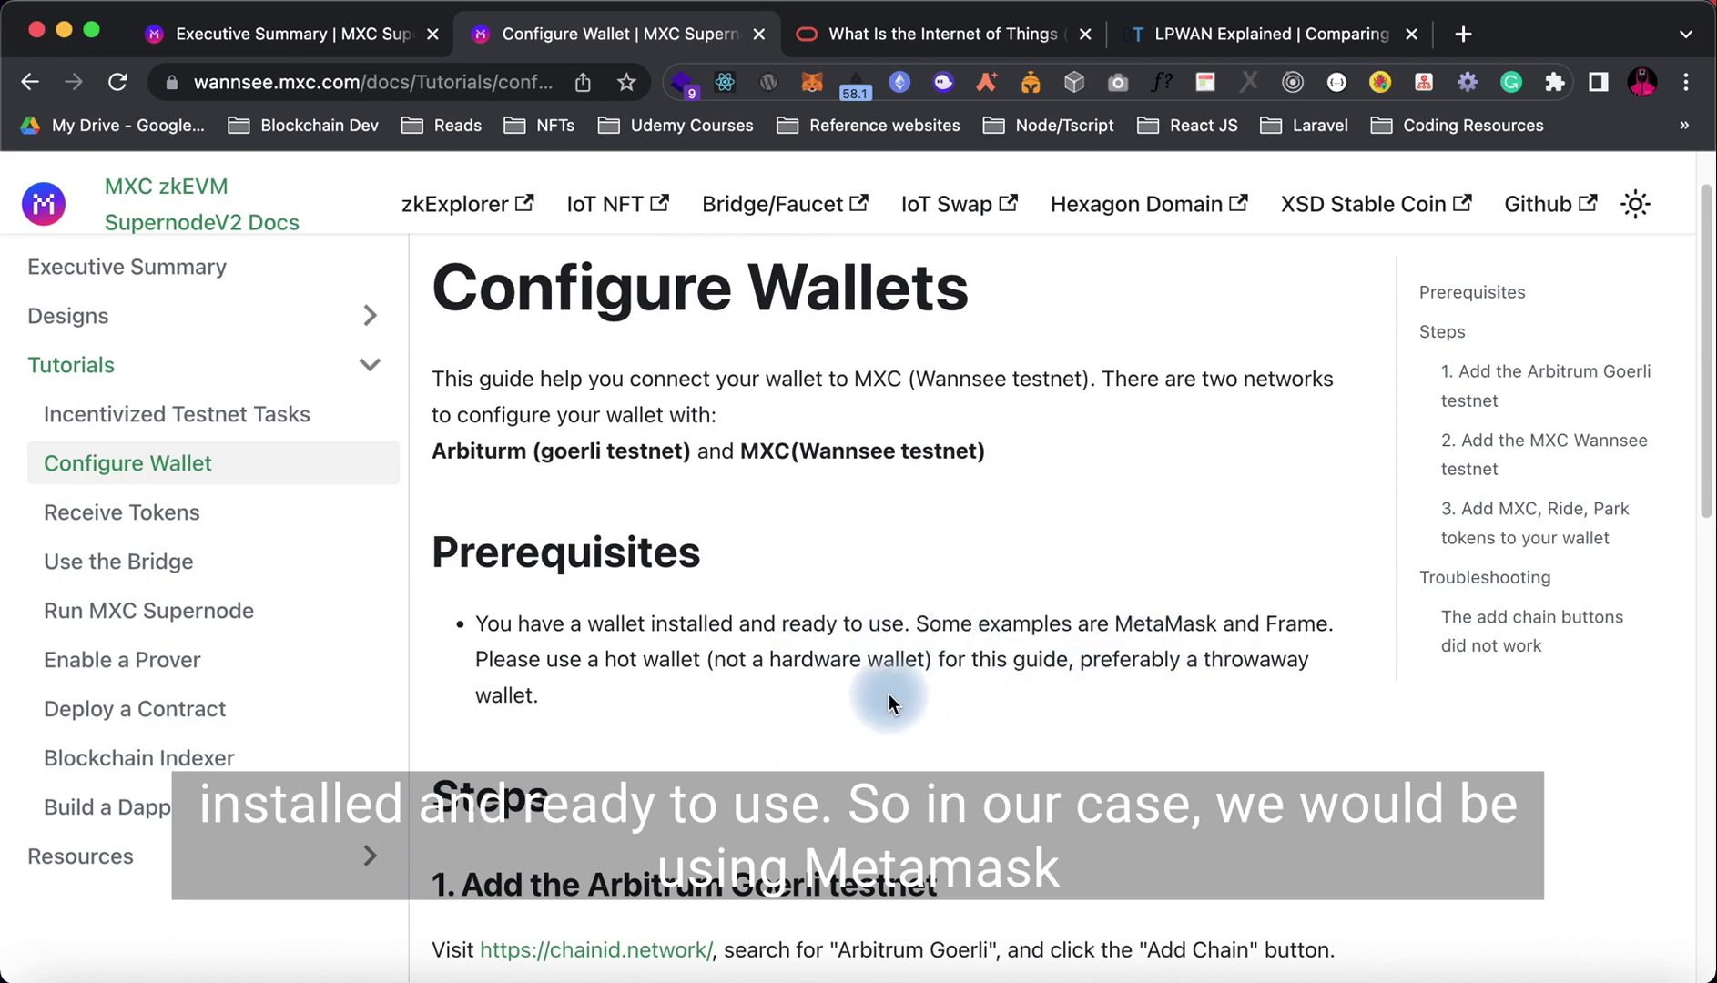
pyautogui.scroll(-5, 872, 684)
pyautogui.scroll(-1, 861, 681)
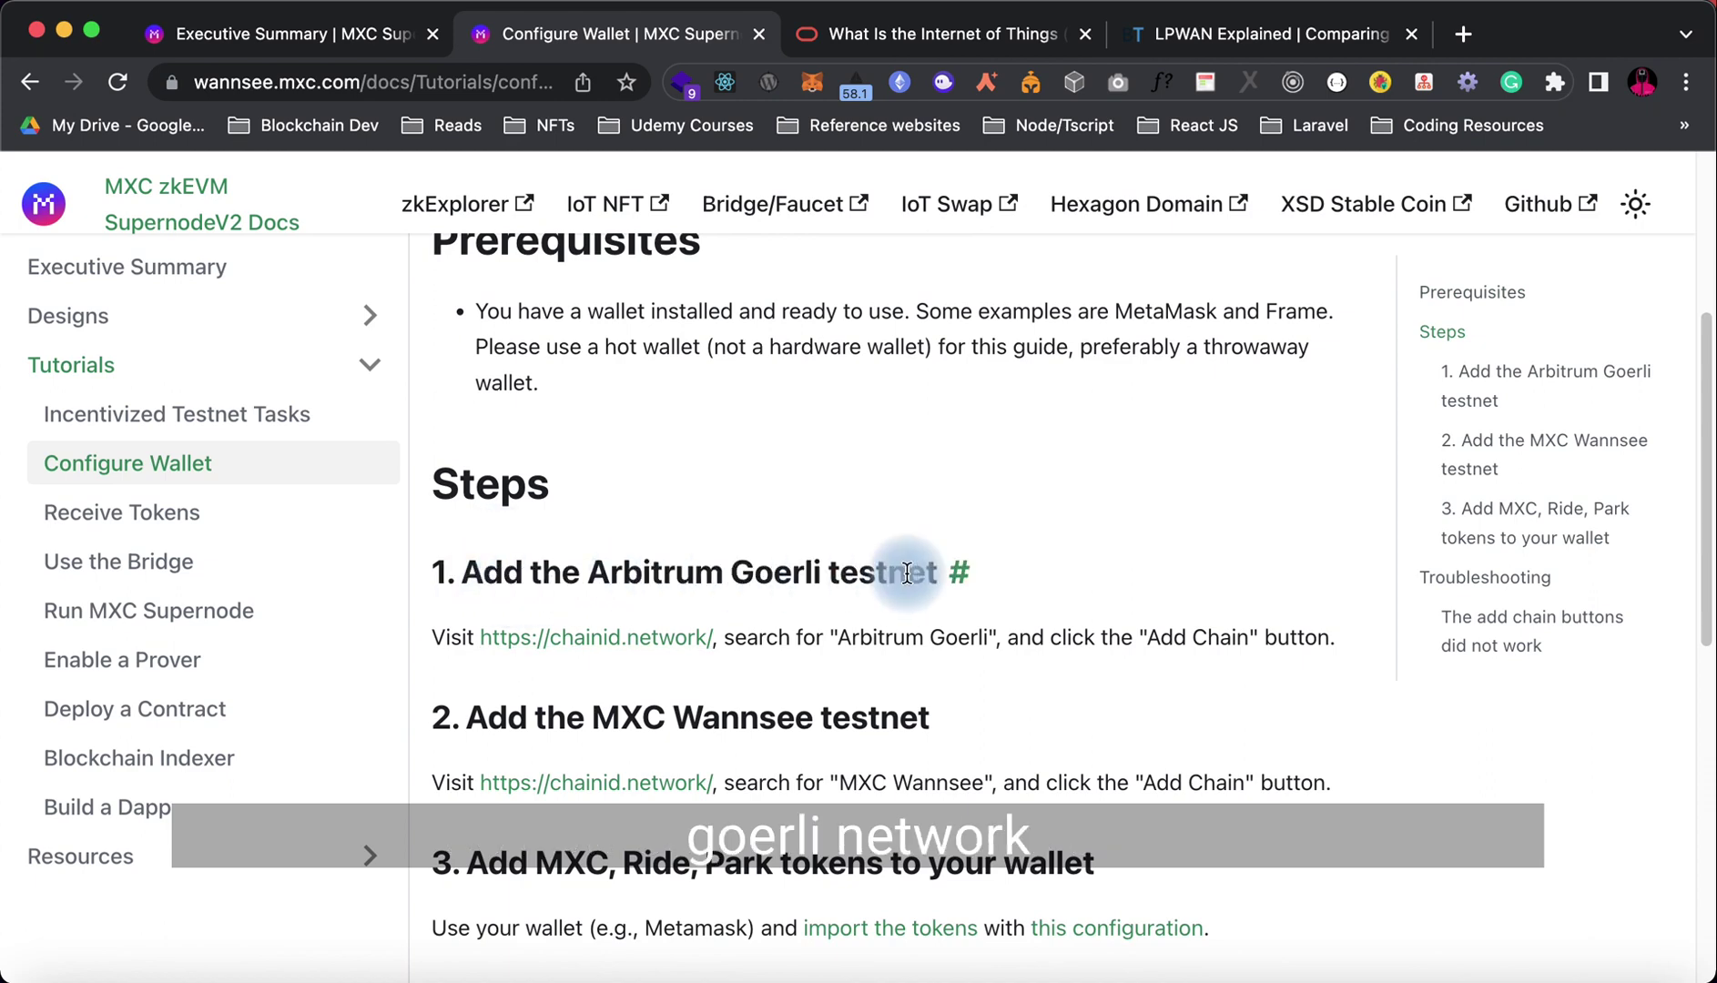
# Step: Open chainid.network from step 1 in a new tab and copy 'Arbitrum Goerli' from the guide
pyautogui.click(608, 650)
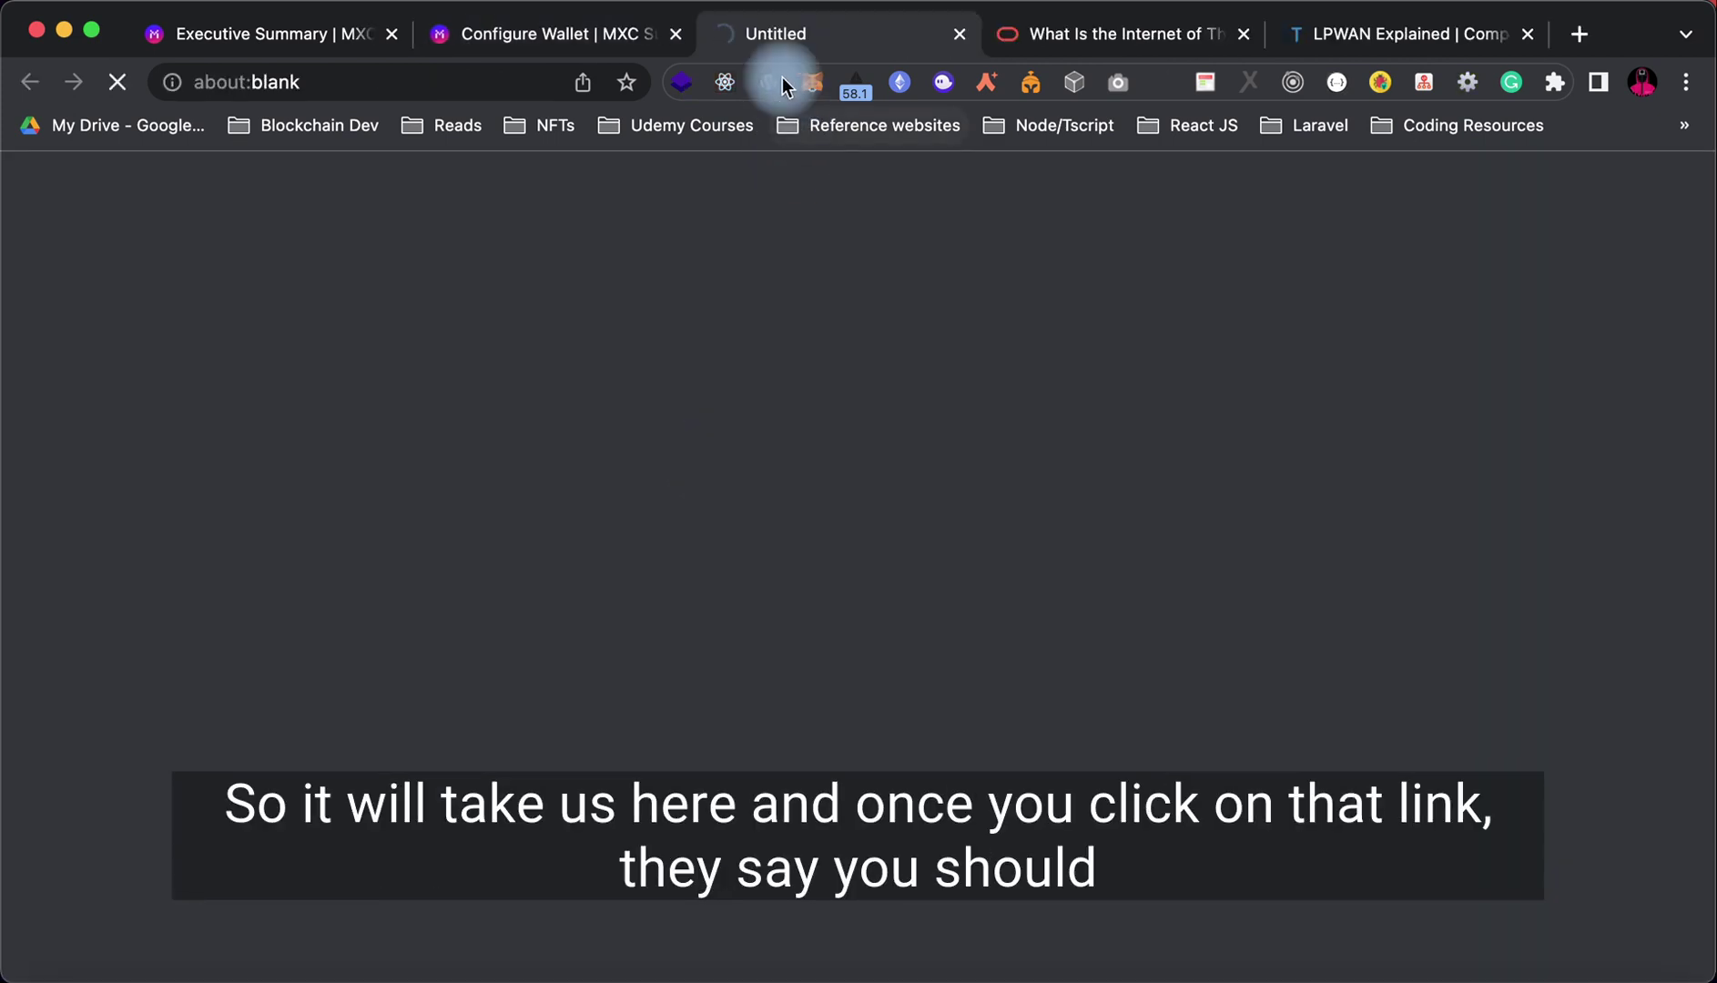
pyautogui.click(575, 33)
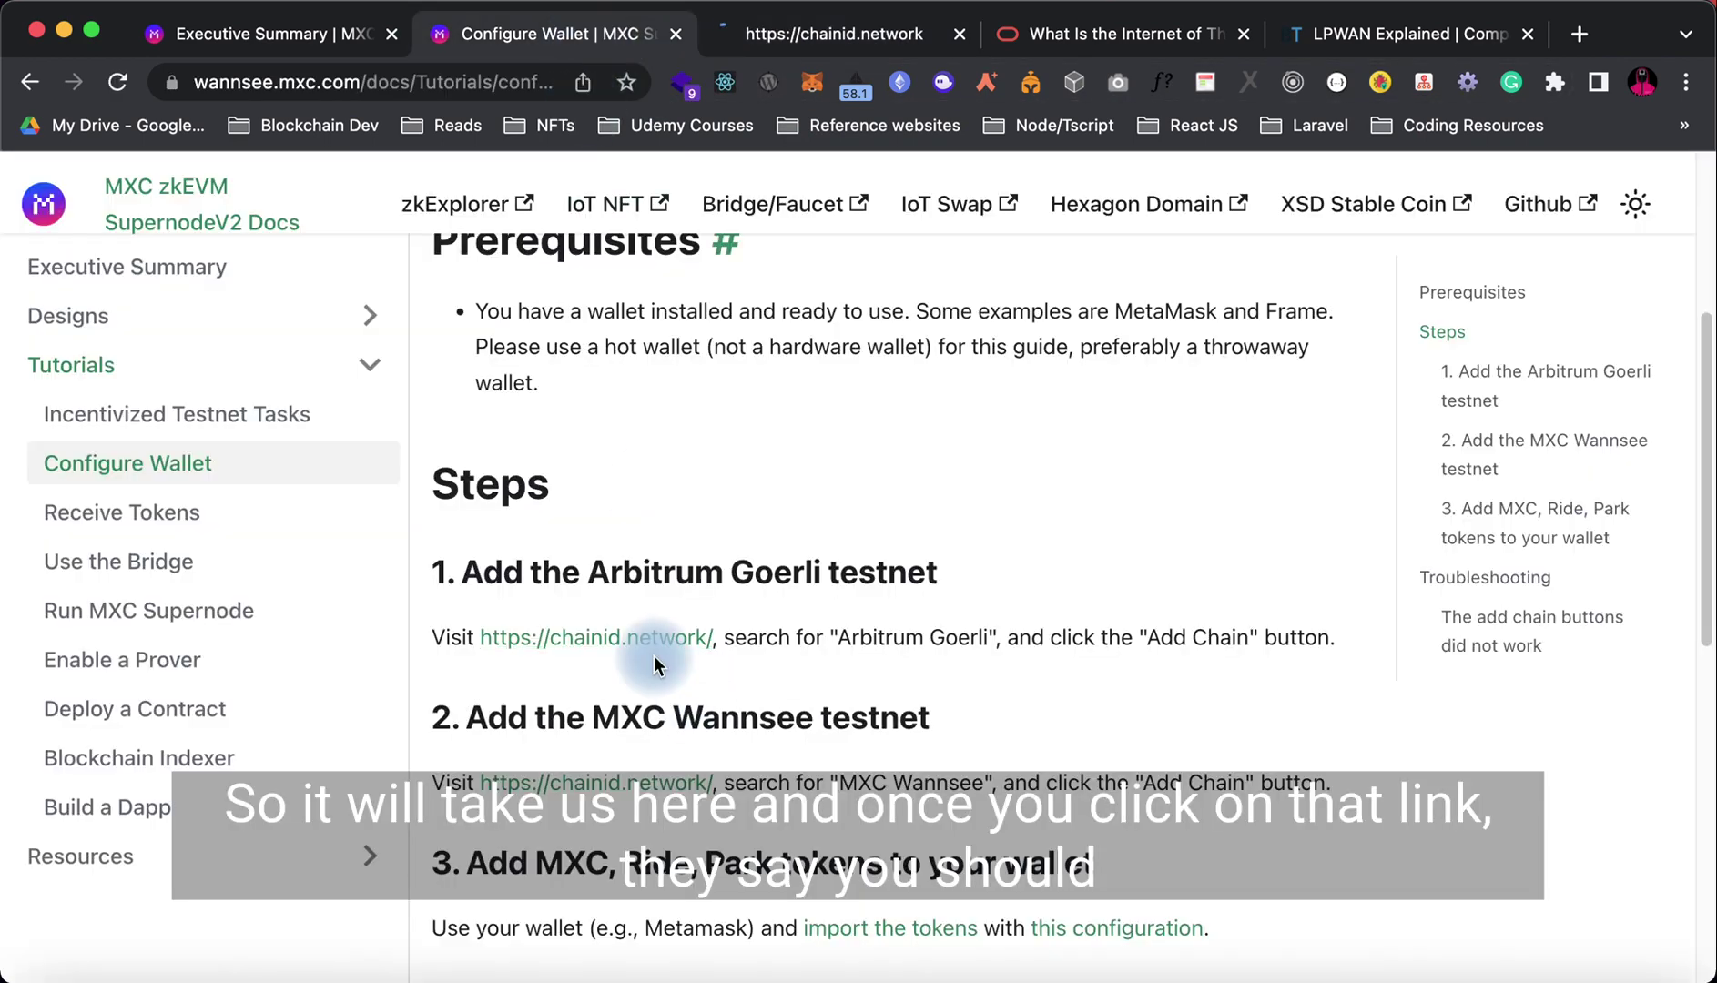
pyautogui.moveTo(841, 641); pyautogui.dragTo(974, 648)
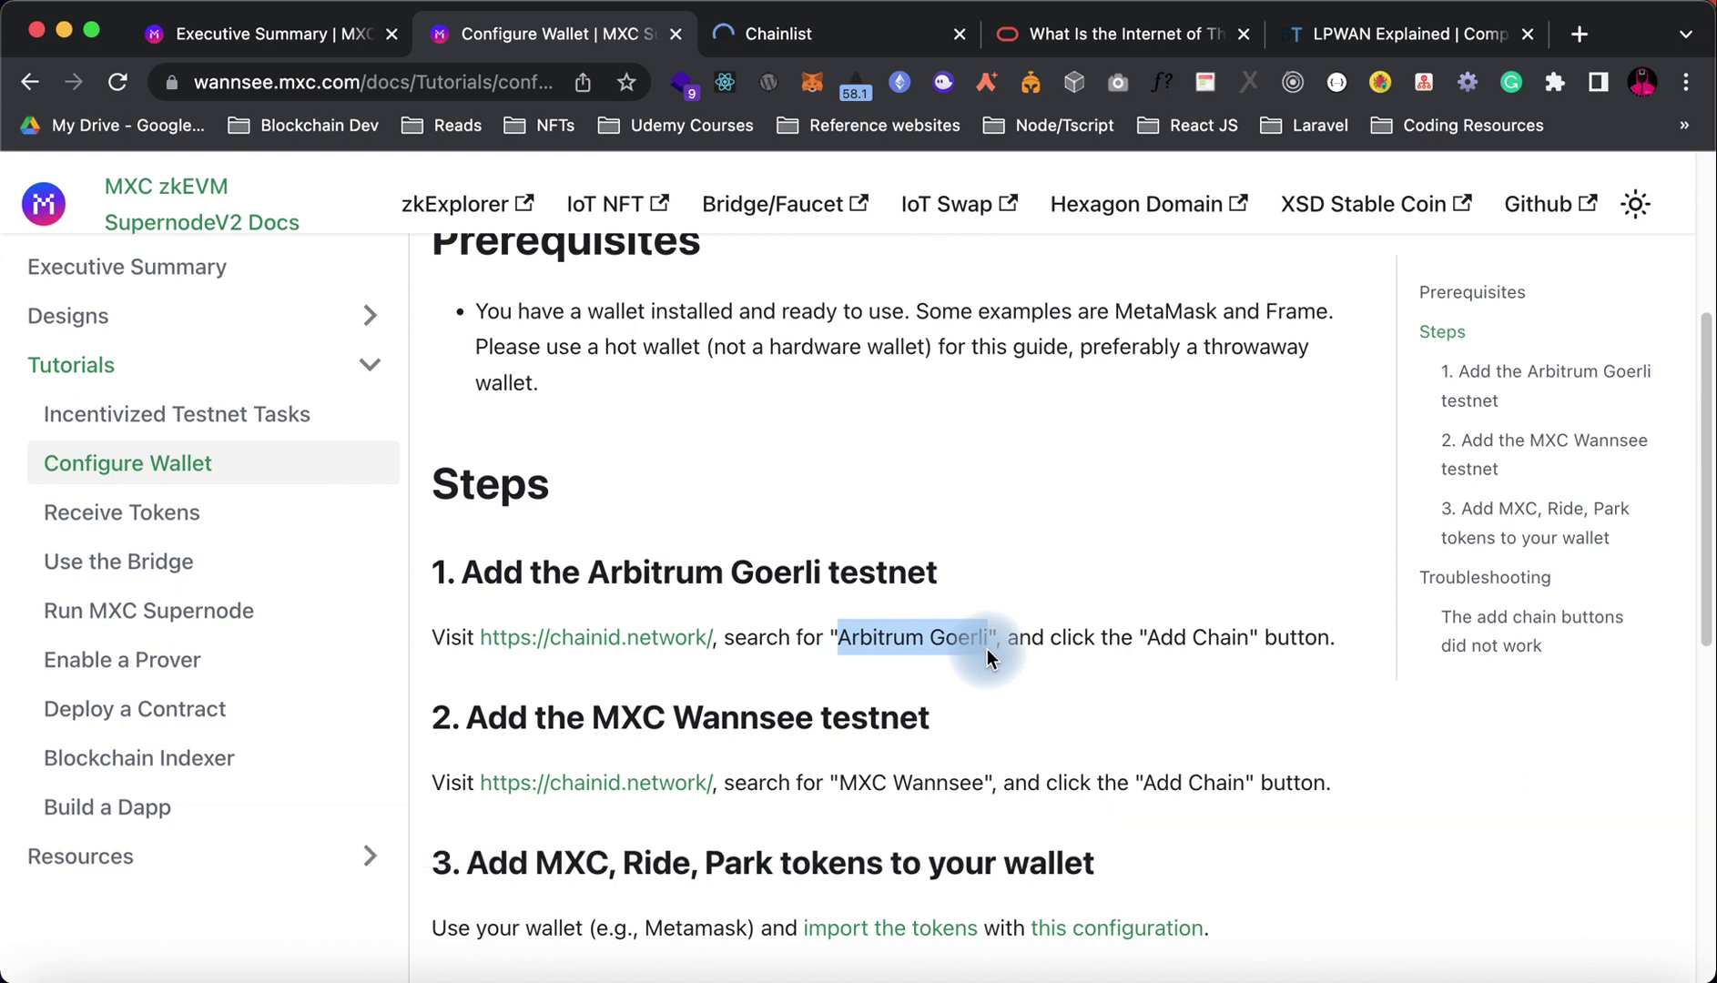
pyautogui.click(794, 34)
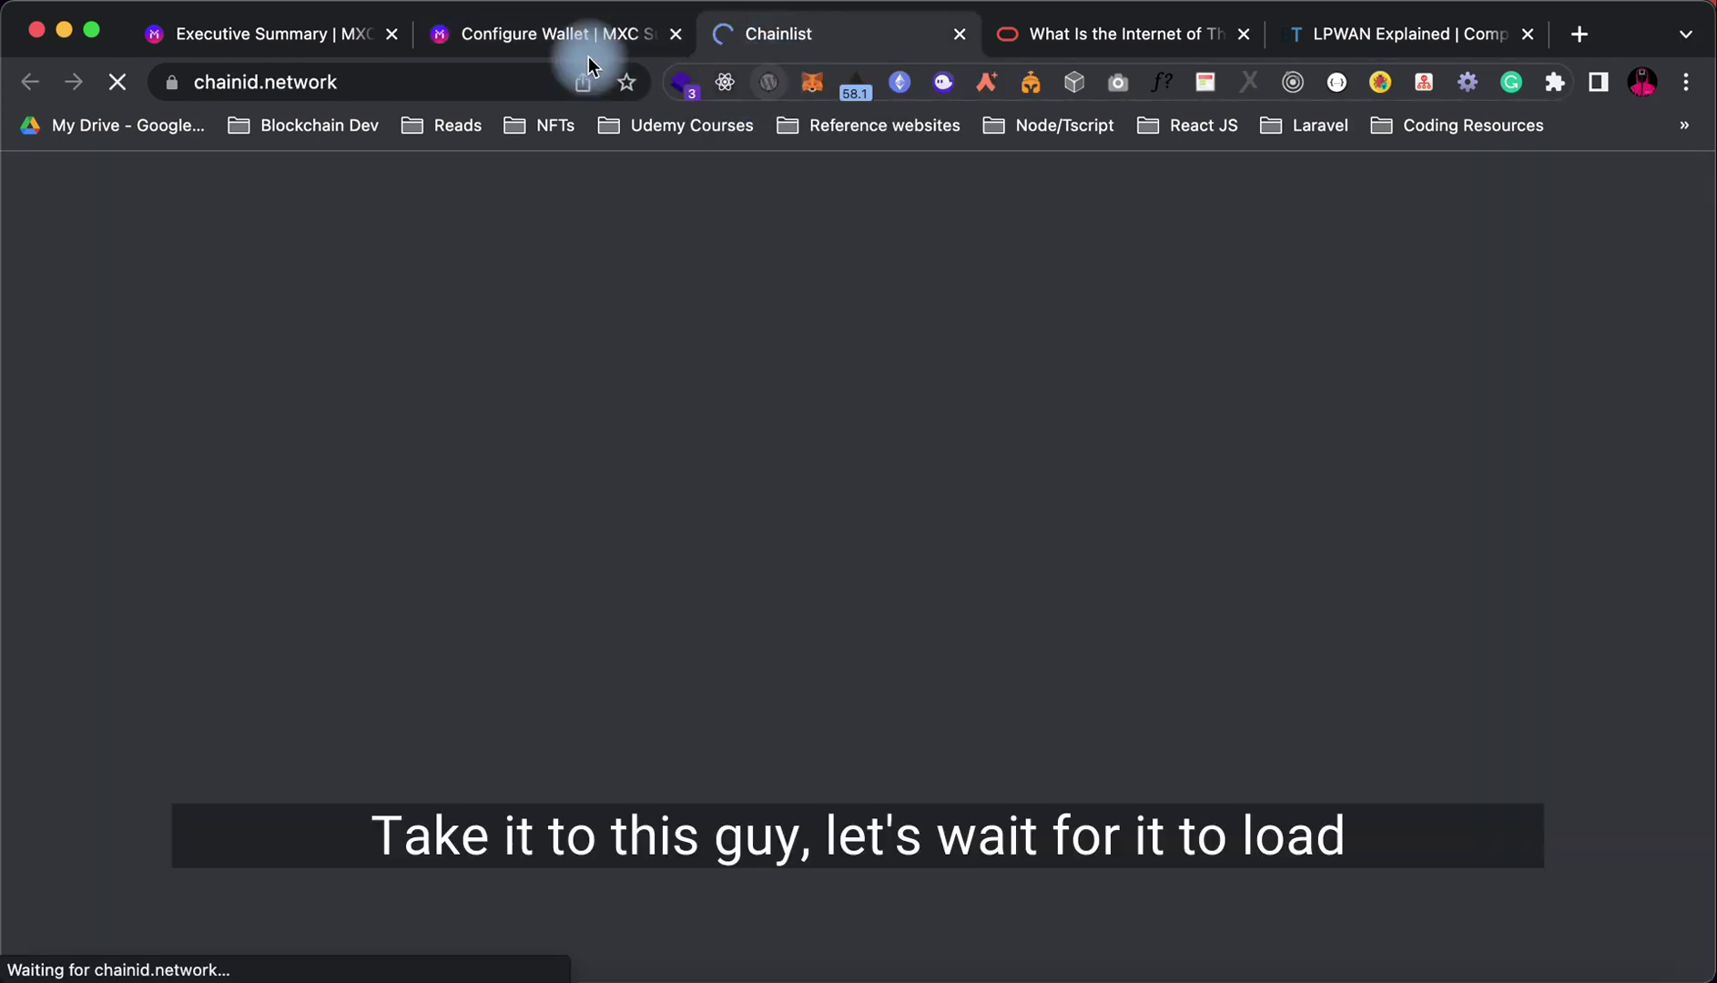
pyautogui.click(537, 36)
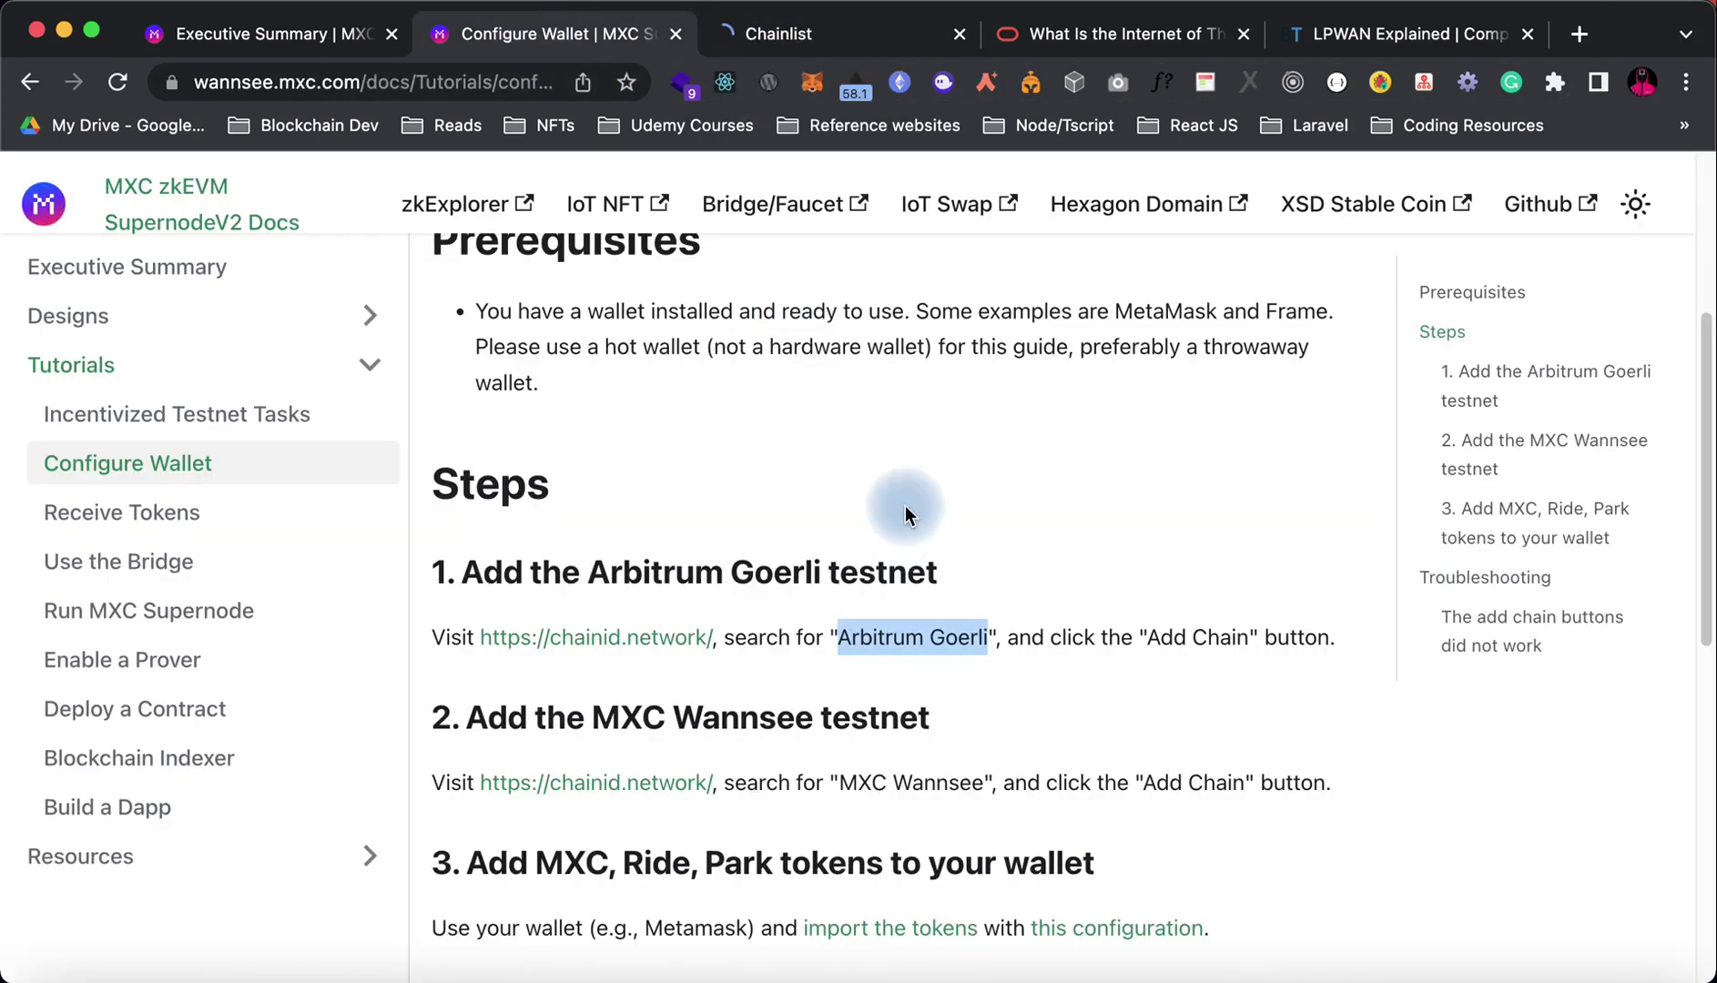
pyautogui.scroll(-2, 947, 590)
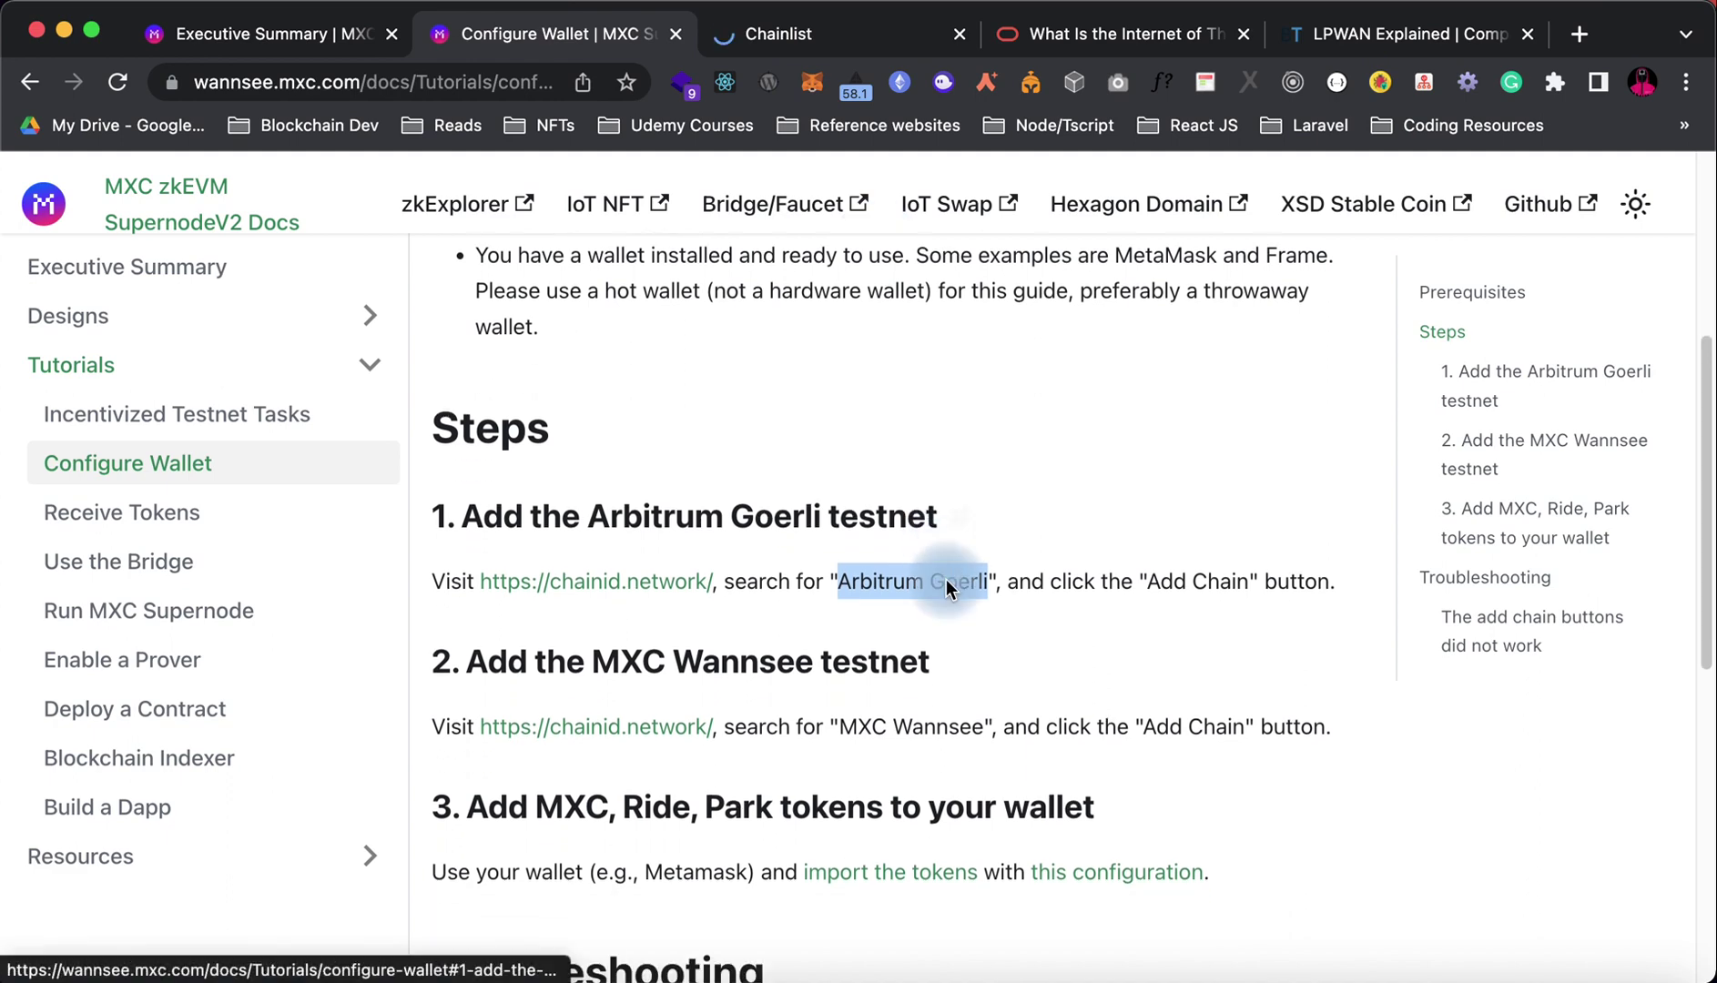
pyautogui.click(793, 35)
pyautogui.hotkey('ctrl', 'shift', 'Tab')
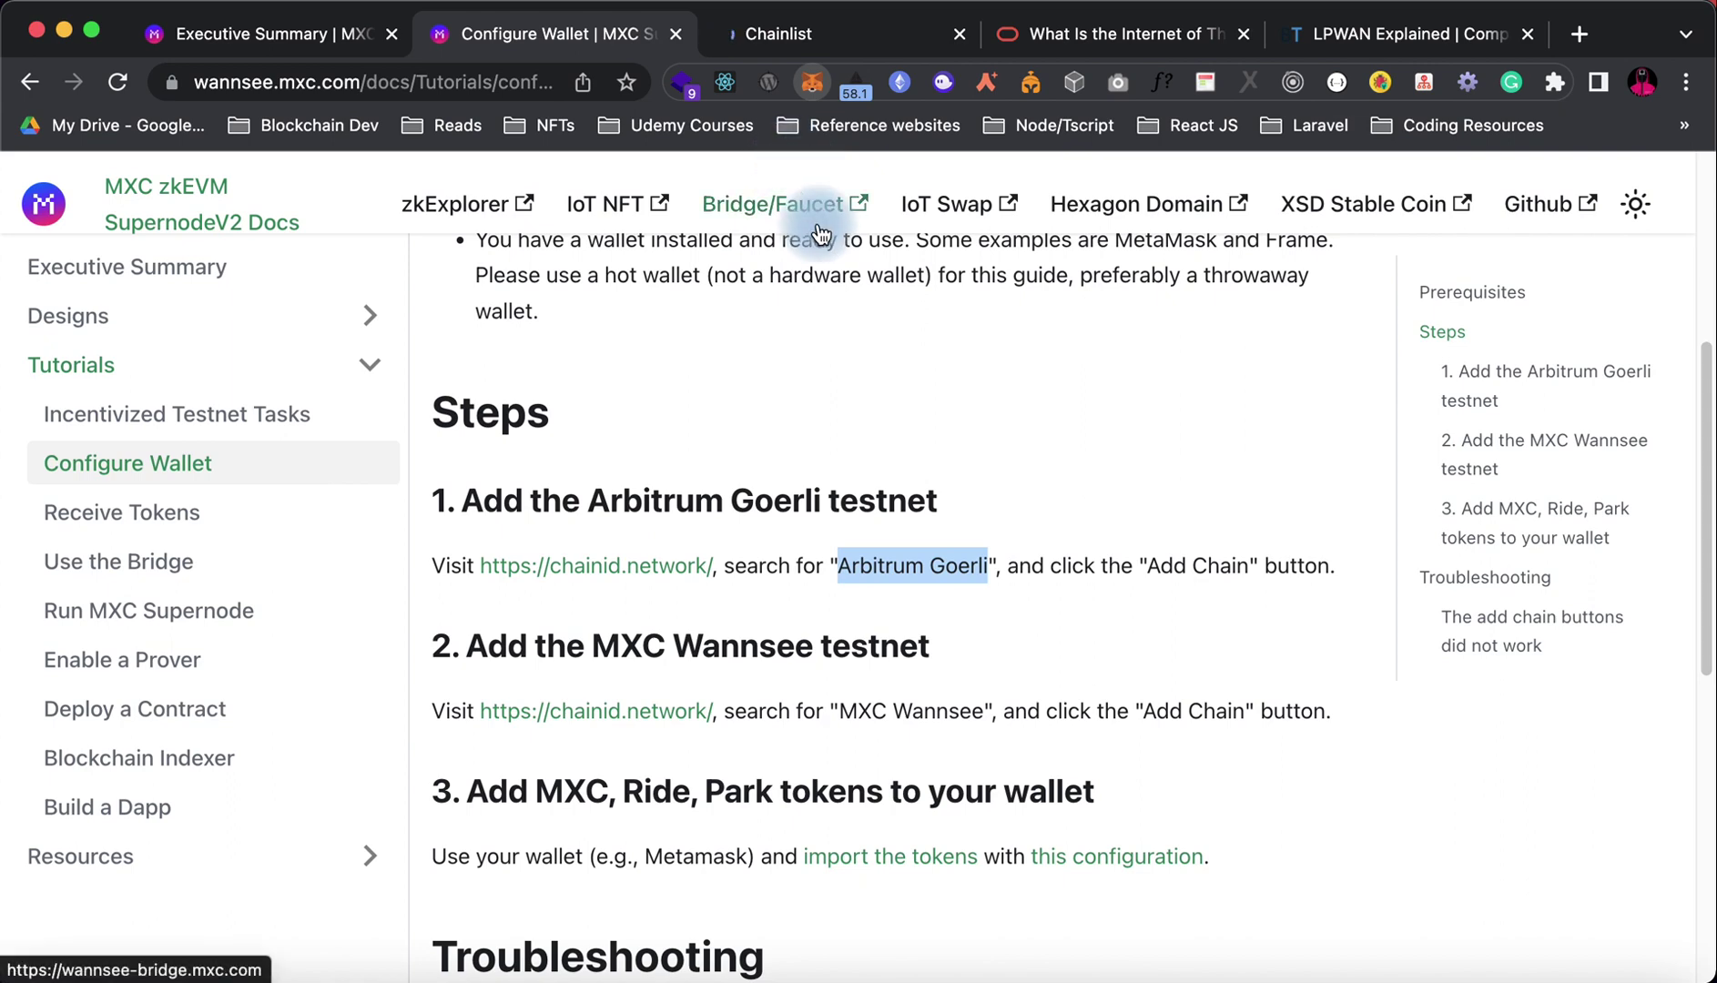
# Step: Open MetaMask with Alt+Shift+M and unlock it with the wallet password
pyautogui.hotkey('alt', 'shift', 'm')
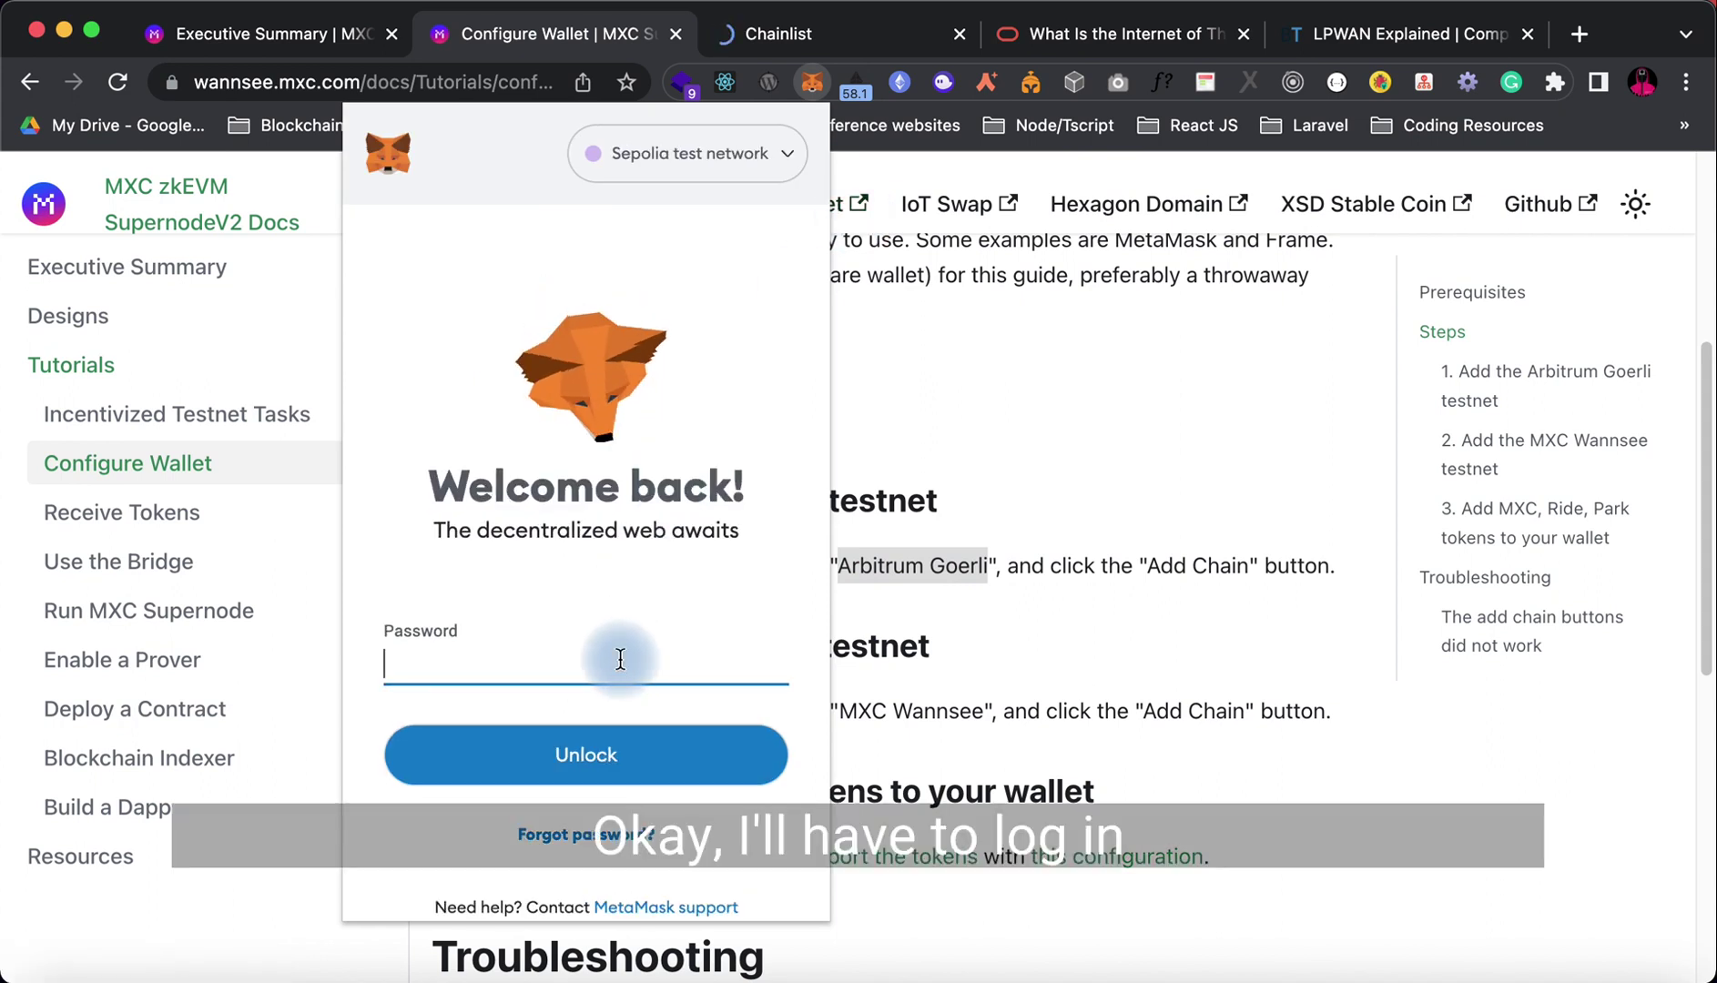
pyautogui.write('••')
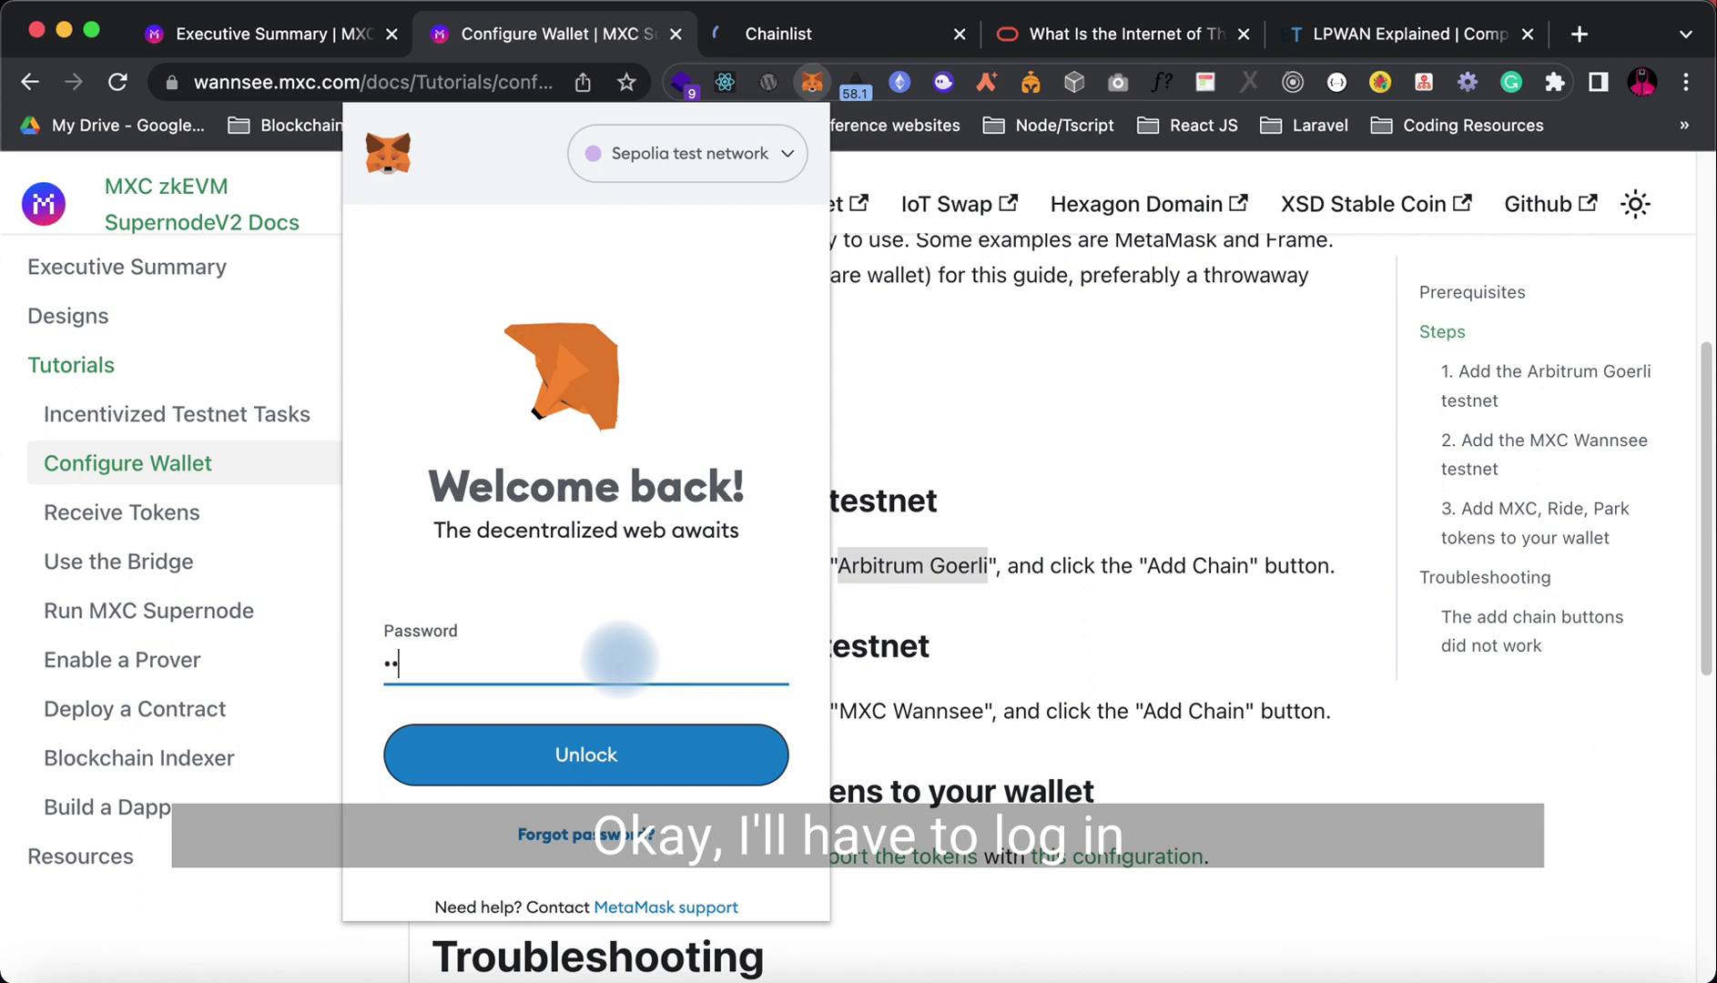
pyautogui.write('••••••••')
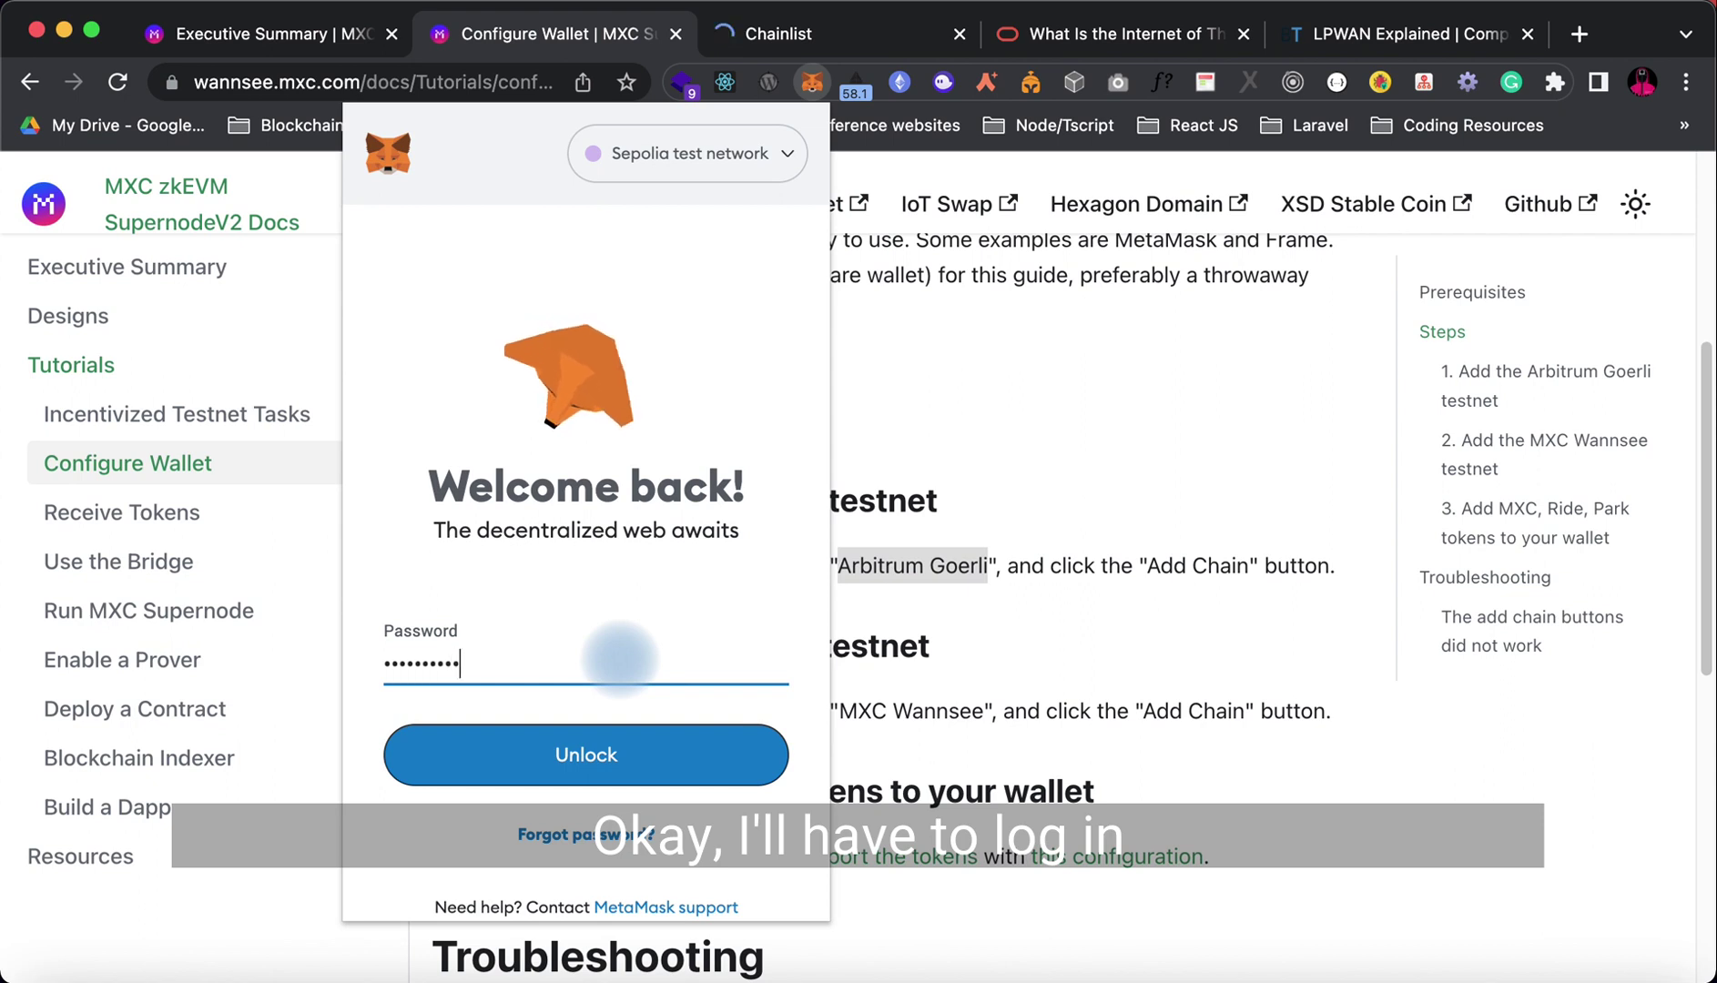
pyautogui.write('•••')
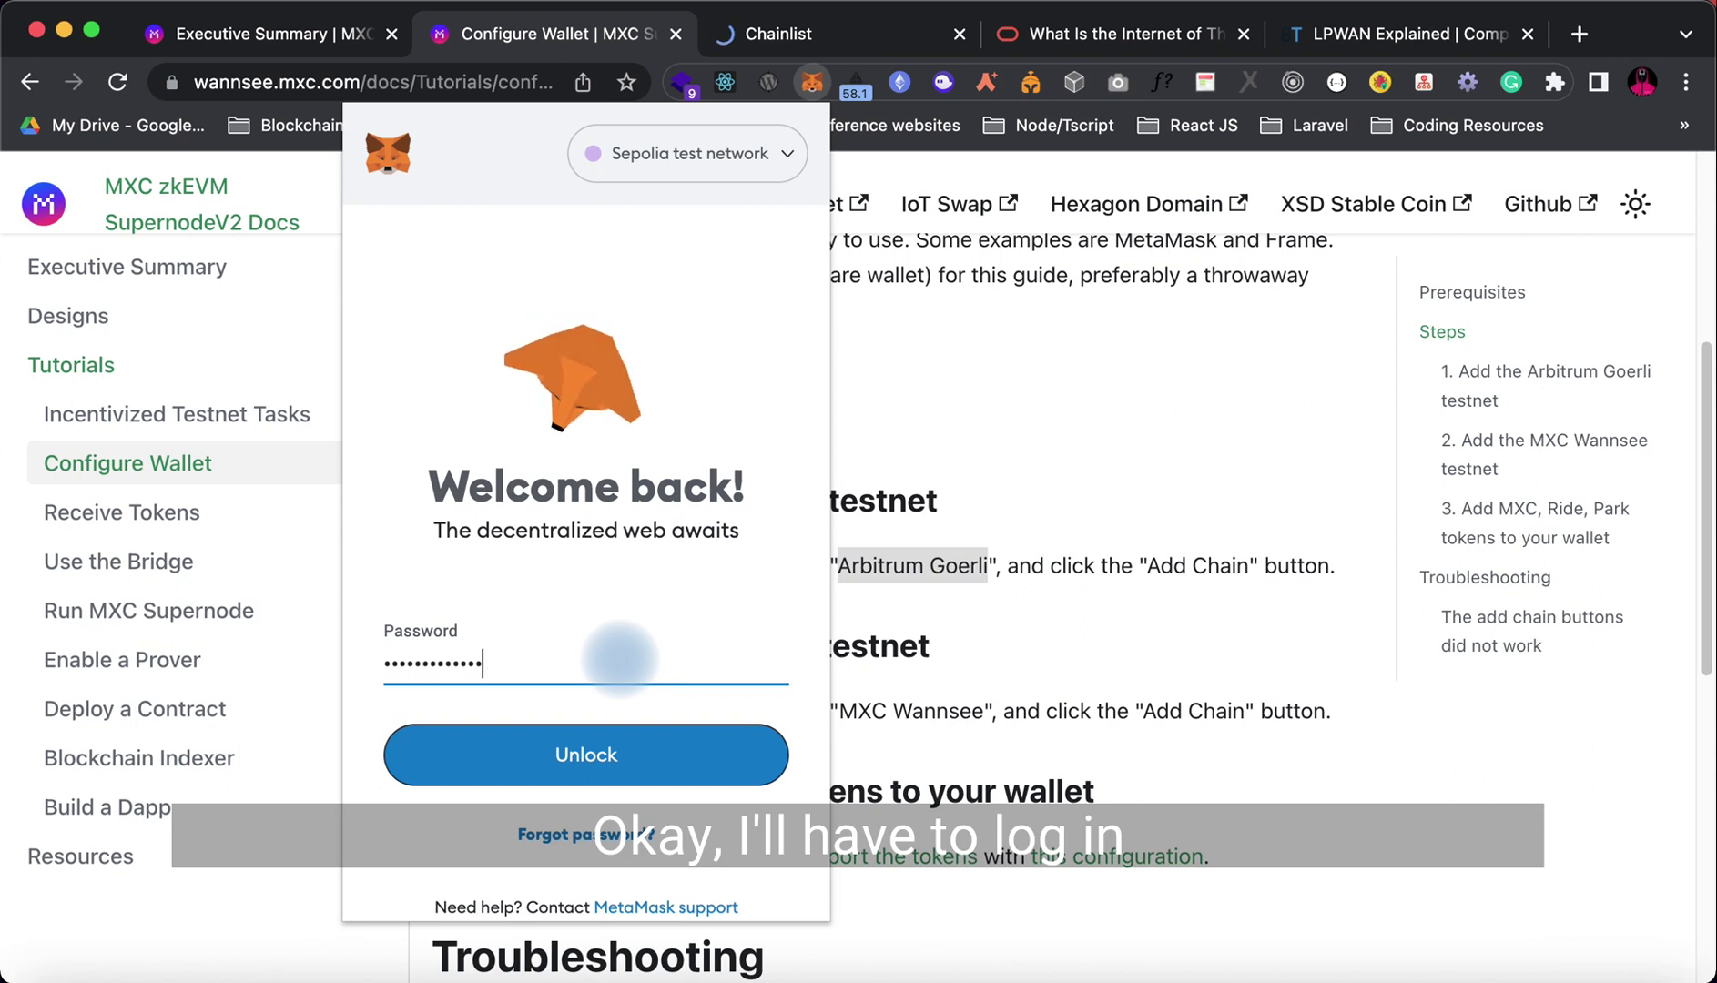
pyautogui.write('•••')
pyautogui.click(559, 751)
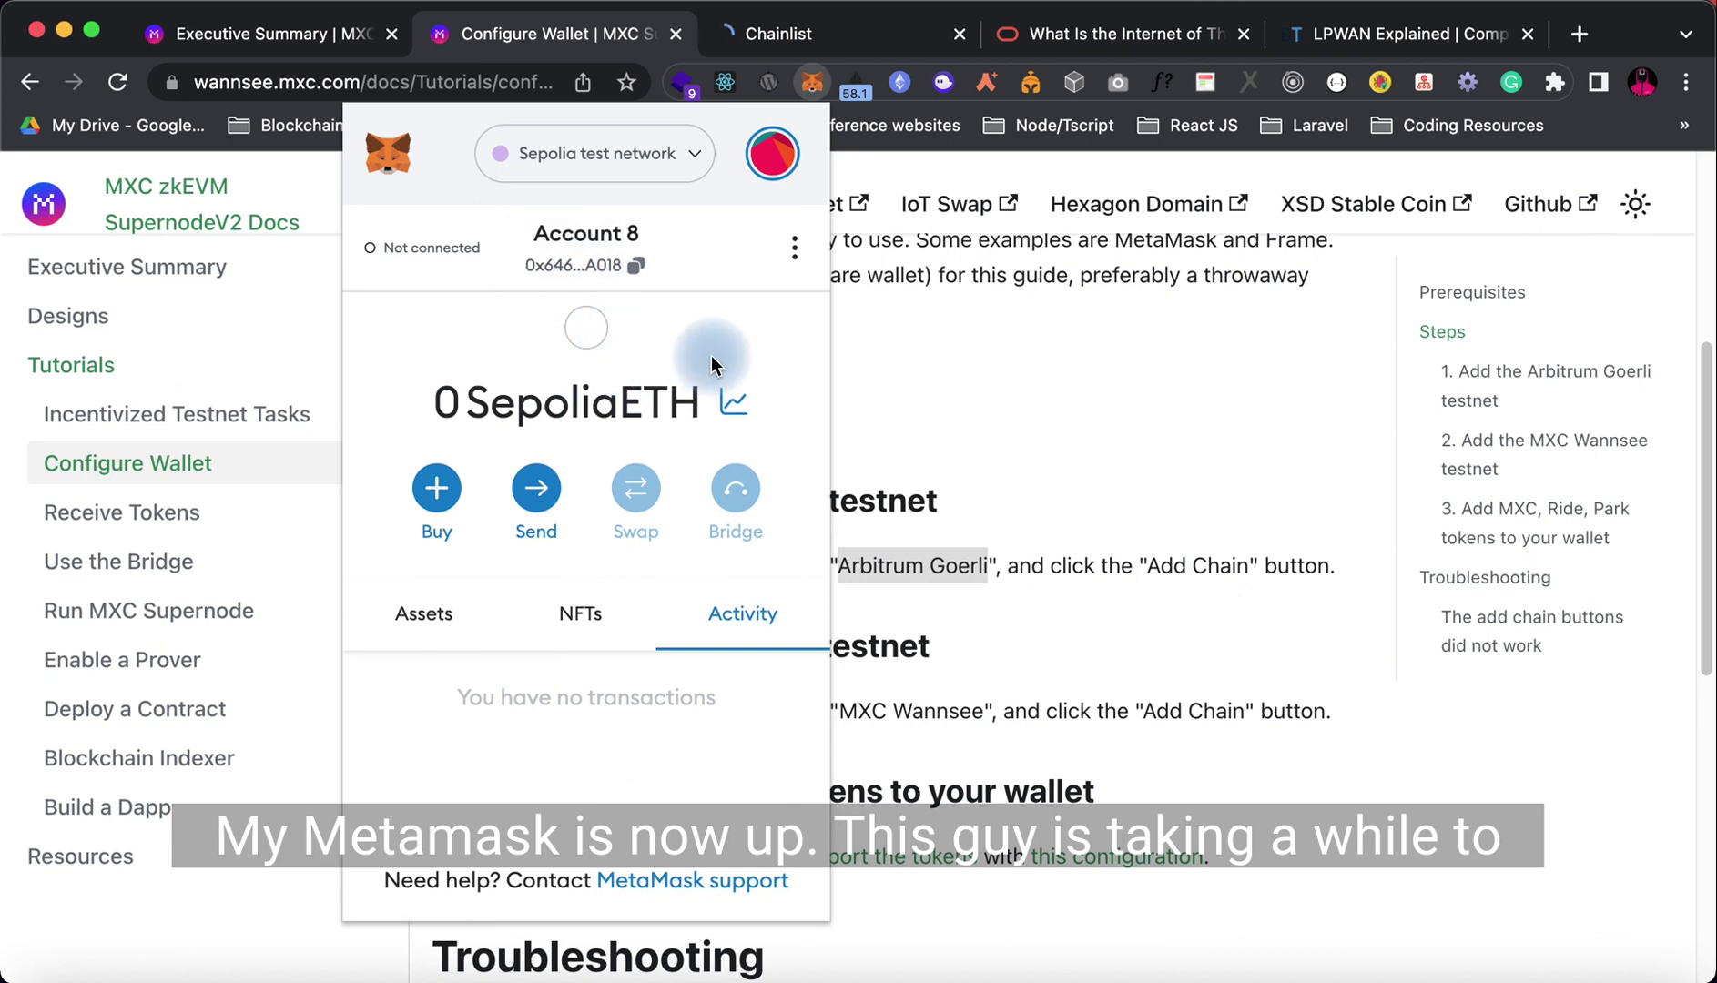
# Step: Paste 'Arbitrum Goerli' into the Chainlist search to show chain ID 421613 with currency AGOR
pyautogui.click(796, 35)
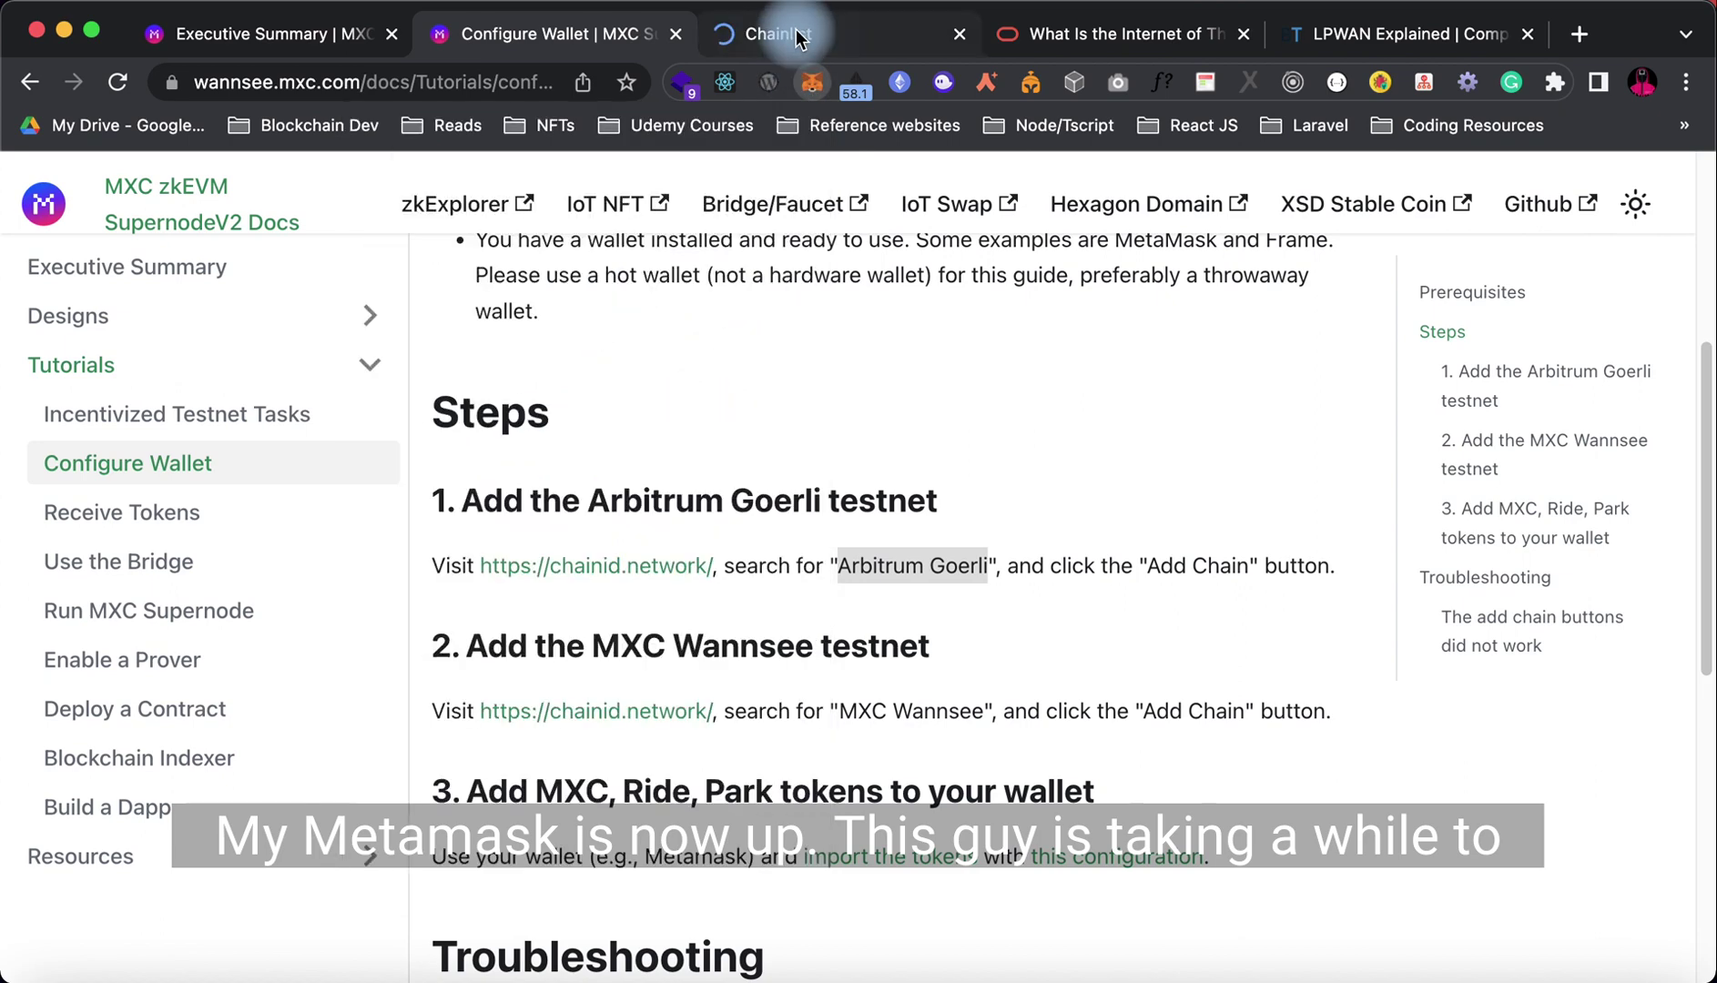
pyautogui.click(798, 35)
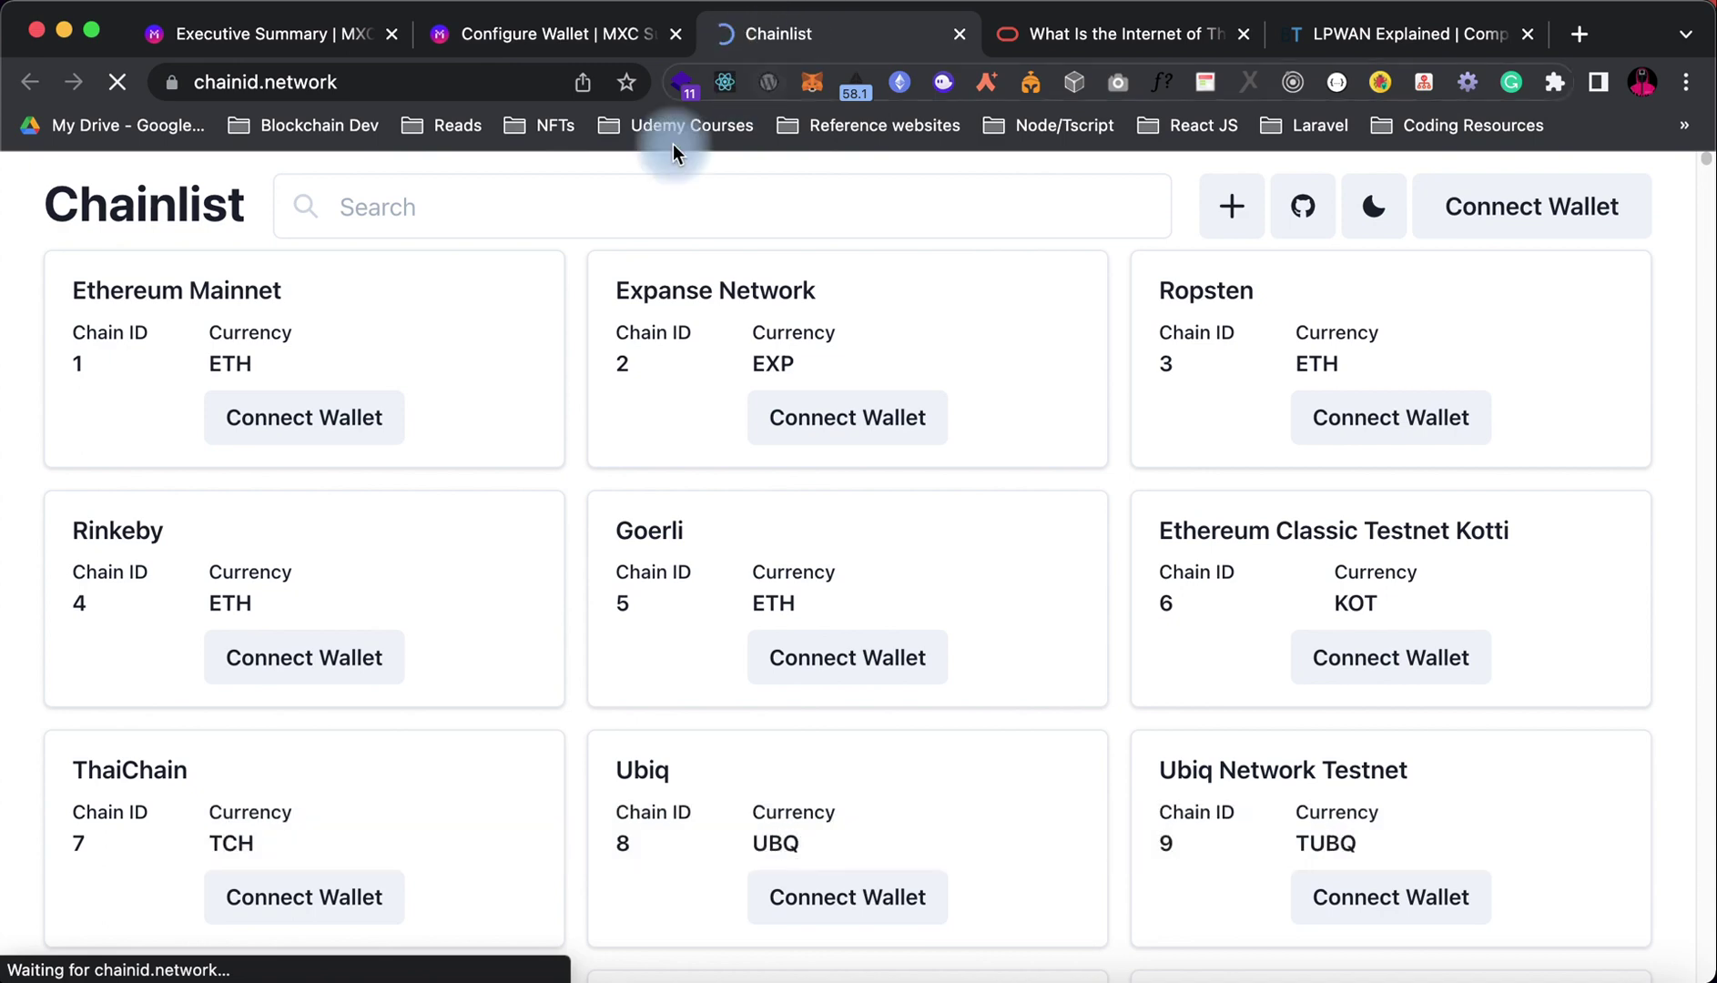
pyautogui.click(460, 35)
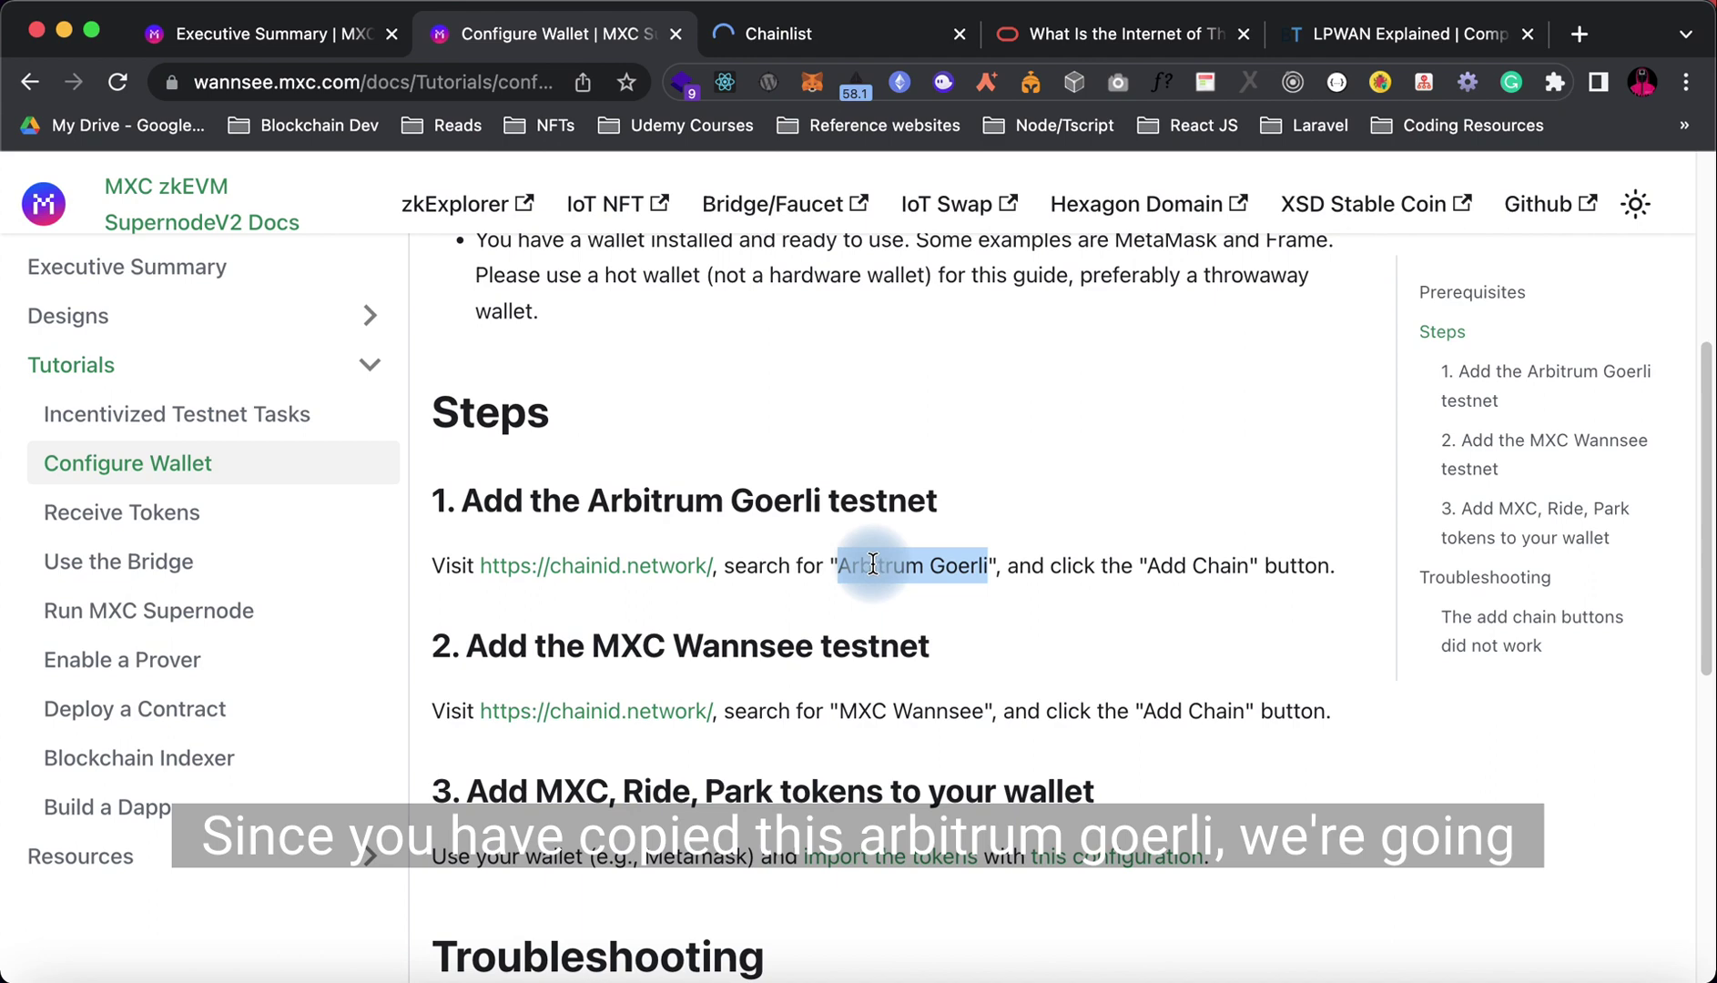
pyautogui.click(802, 34)
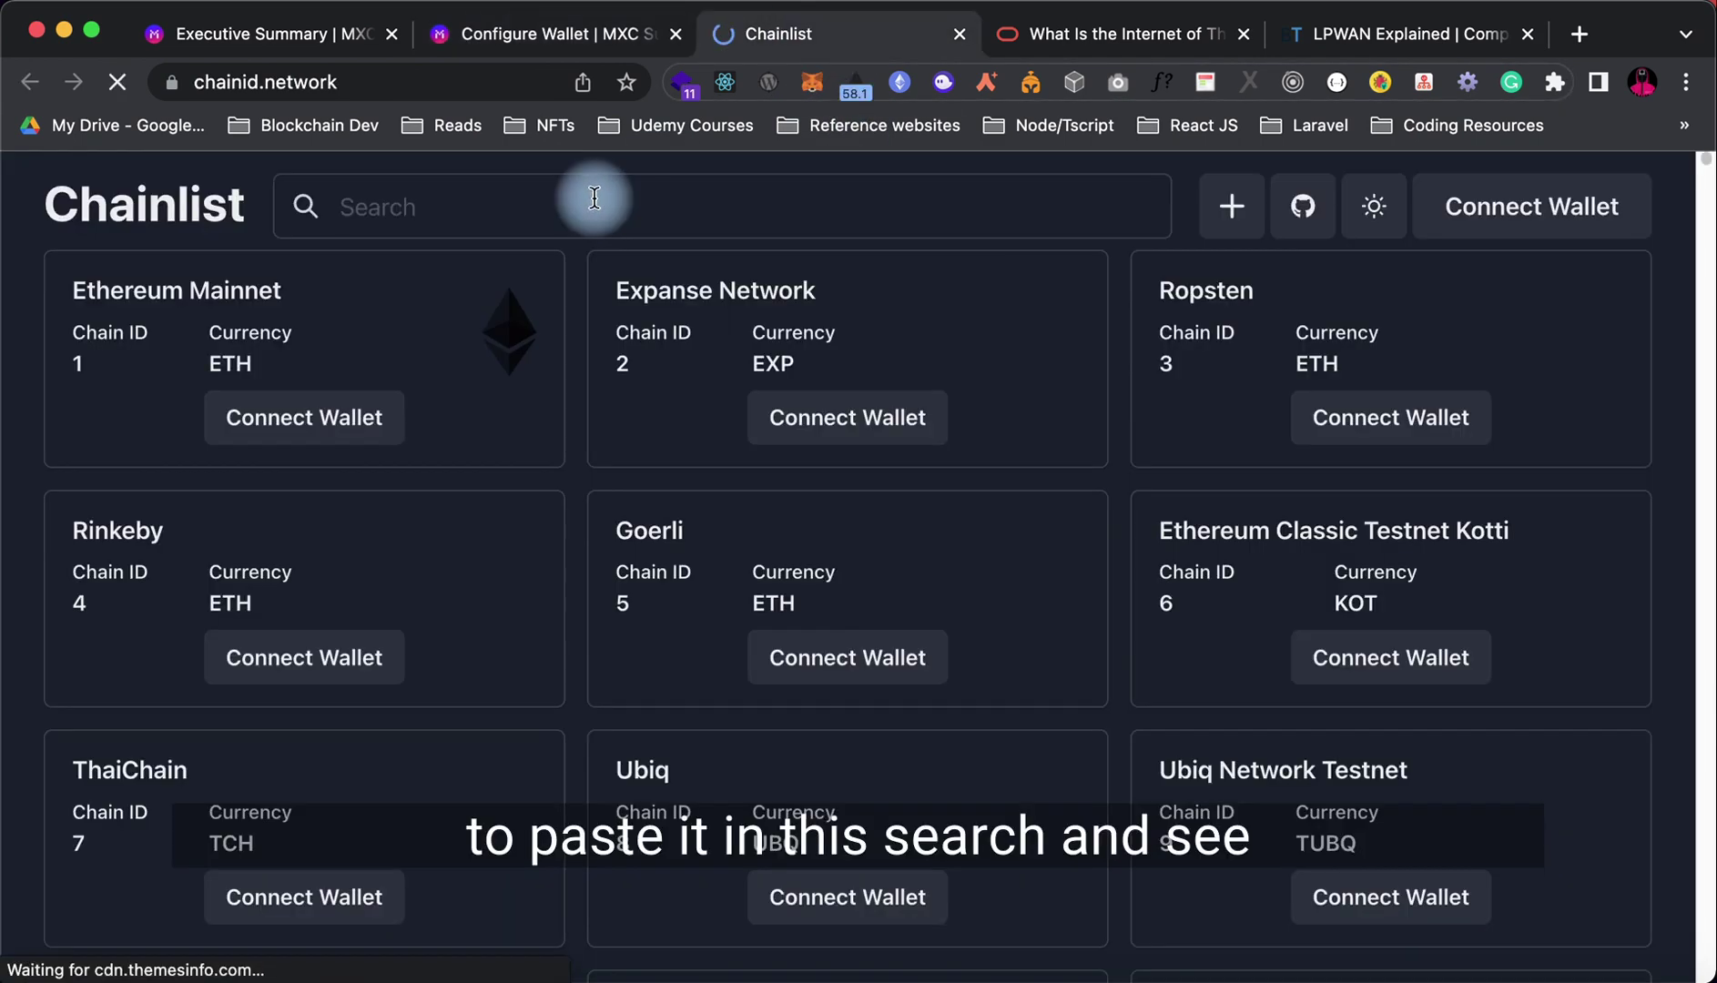
pyautogui.click(593, 200)
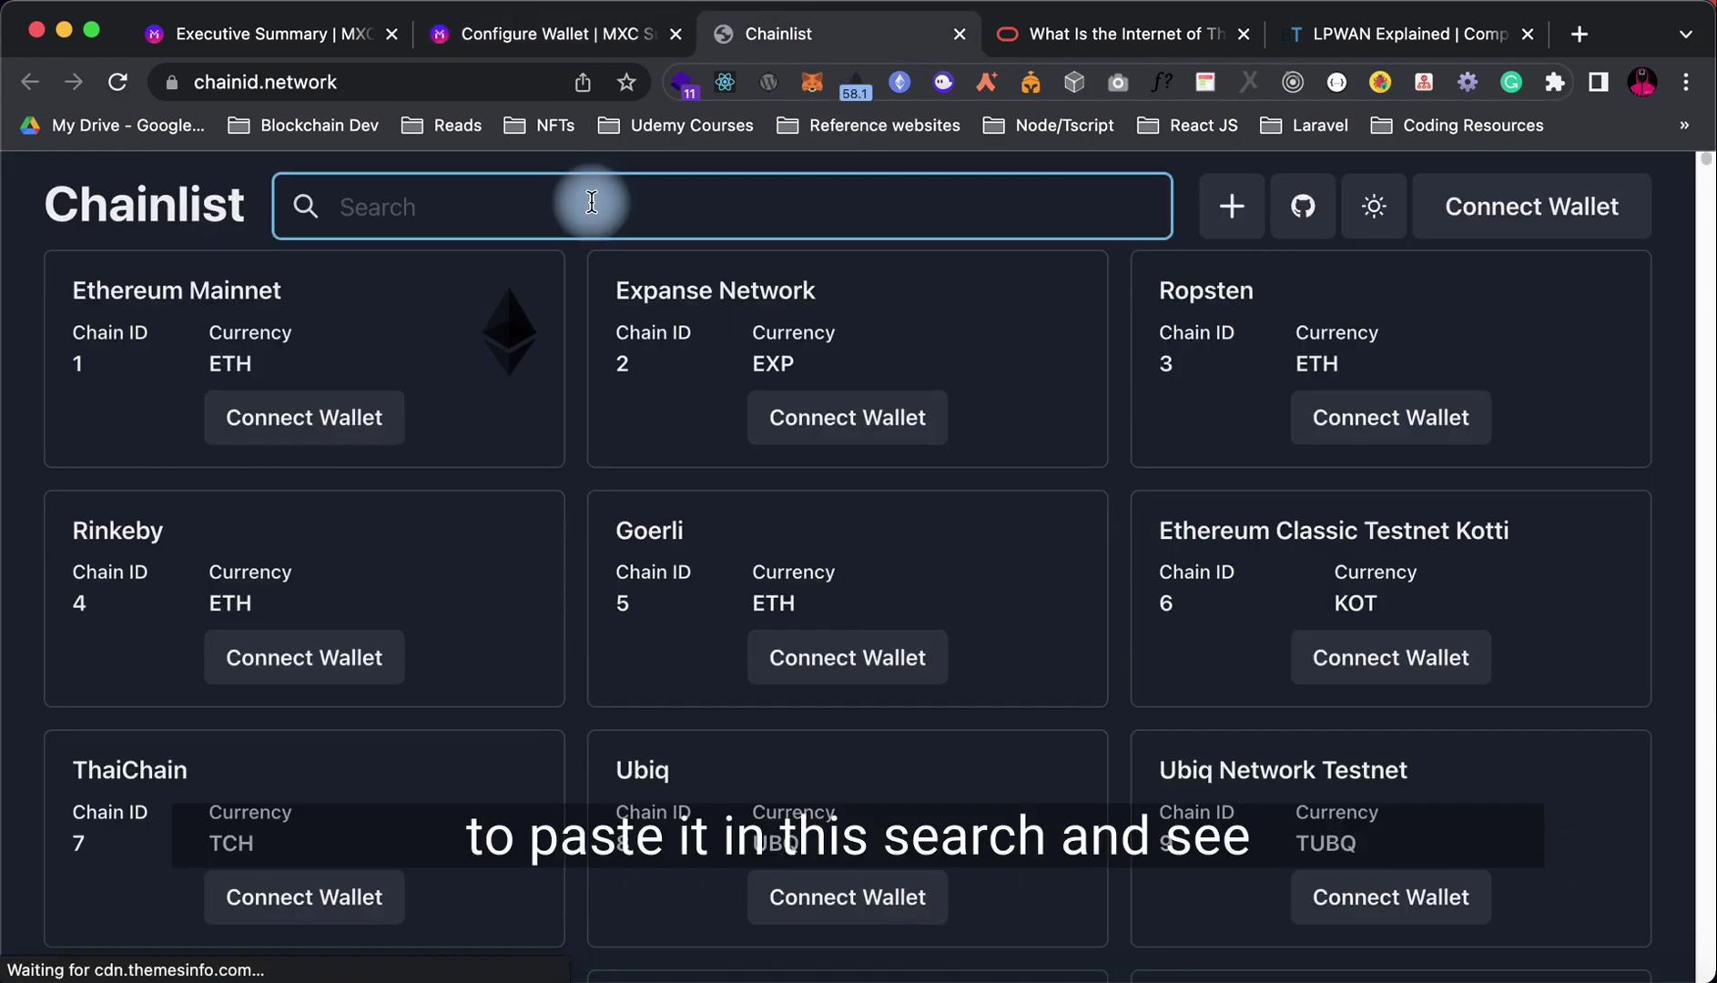
pyautogui.write('Arbitrum Goerli')
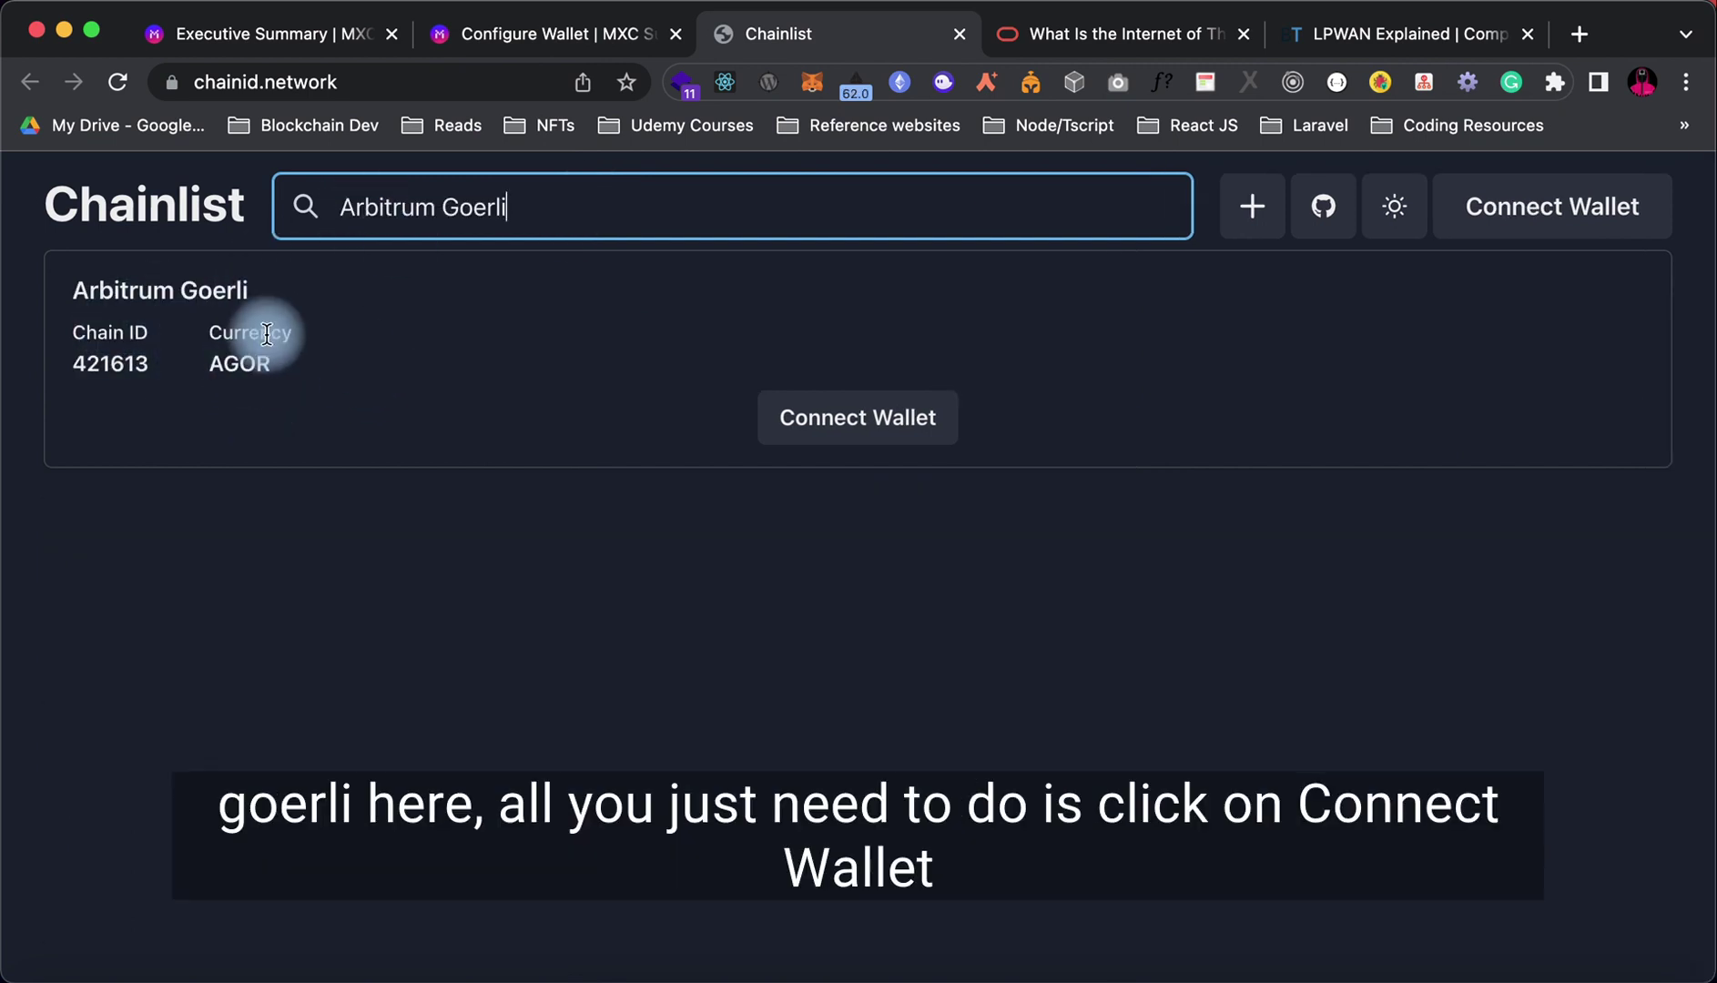
# Step: Connect the MetaMask account to the chainid.network Chainlist site
pyautogui.click(855, 421)
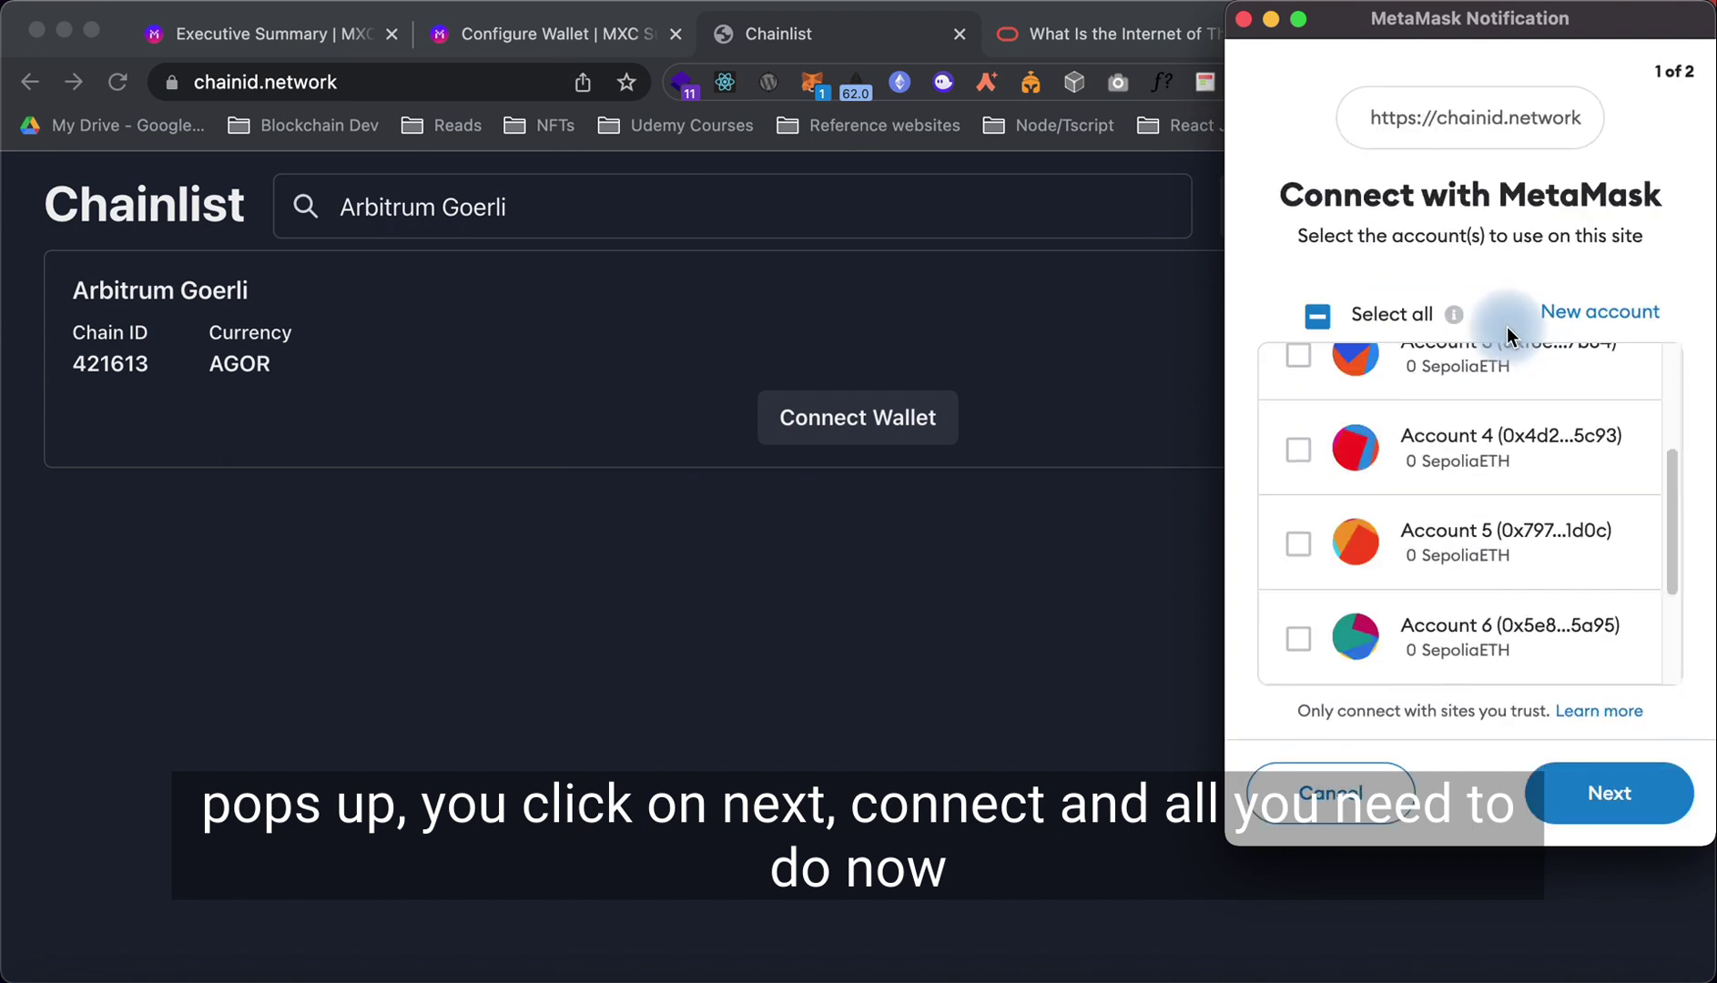
pyautogui.scroll(-3, 1456, 510)
pyautogui.click(1646, 801)
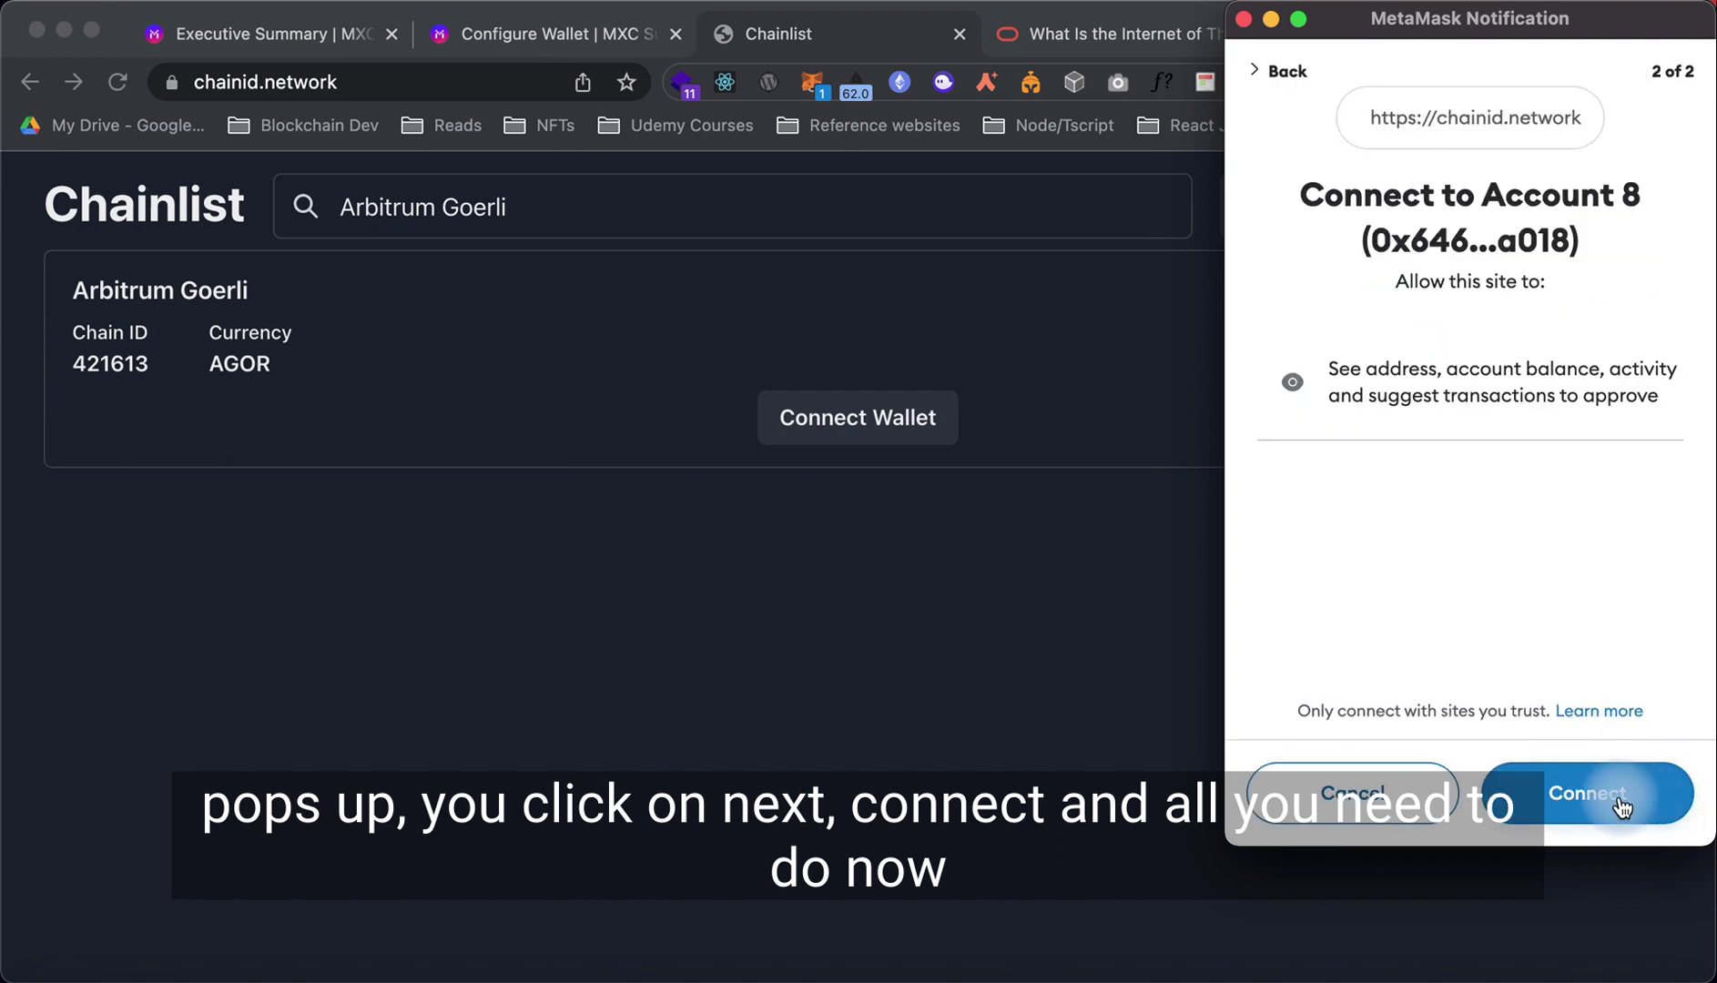
pyautogui.click(1610, 797)
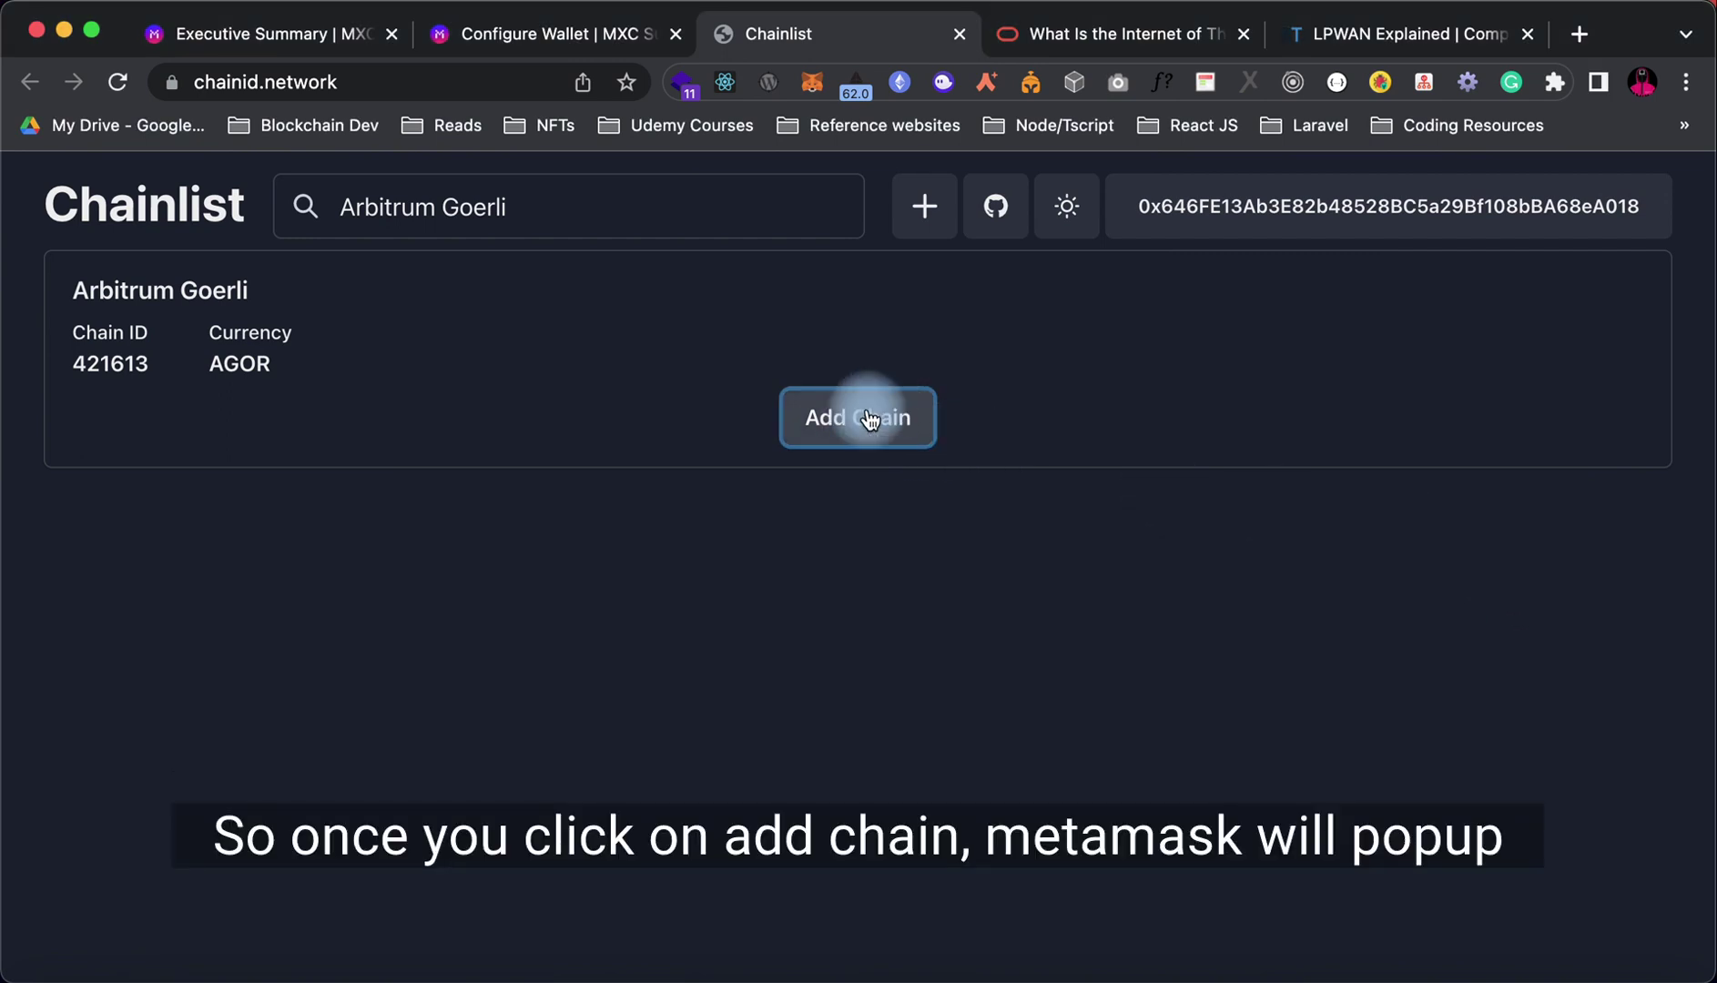
# Step: Add Arbitrum Goerli to MetaMask, switch to it, and confirm Account 8 shows 0 AGOR
pyautogui.click(870, 416)
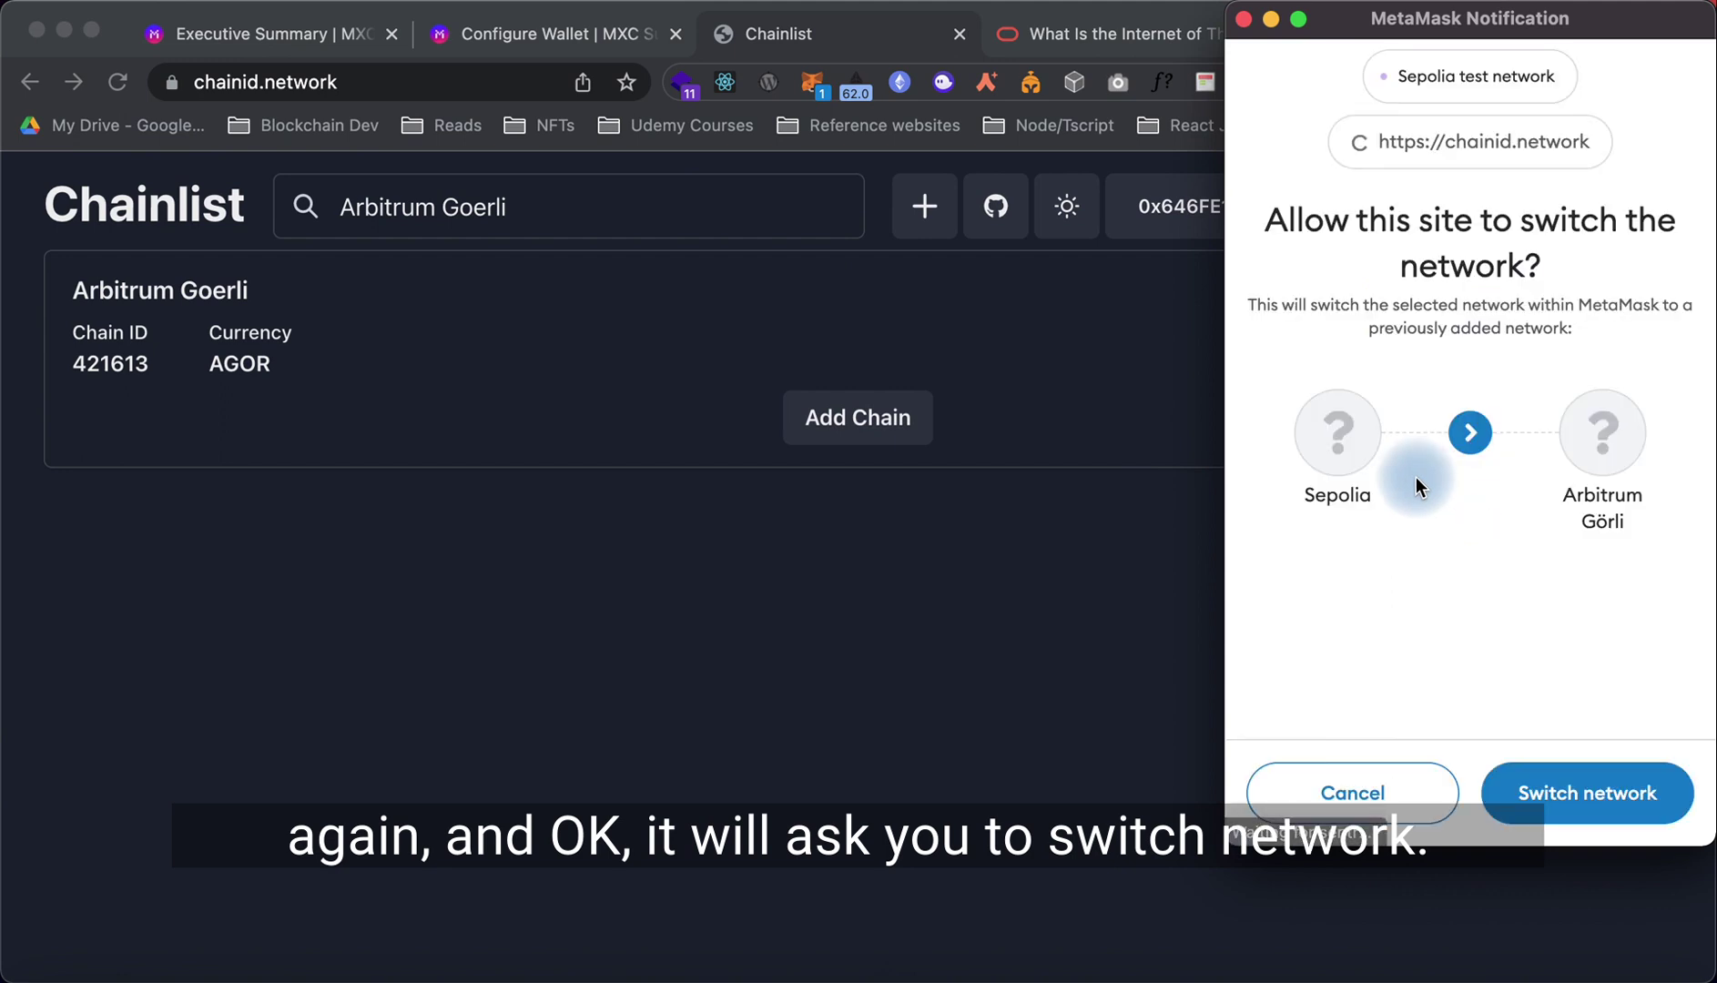
pyautogui.click(1572, 799)
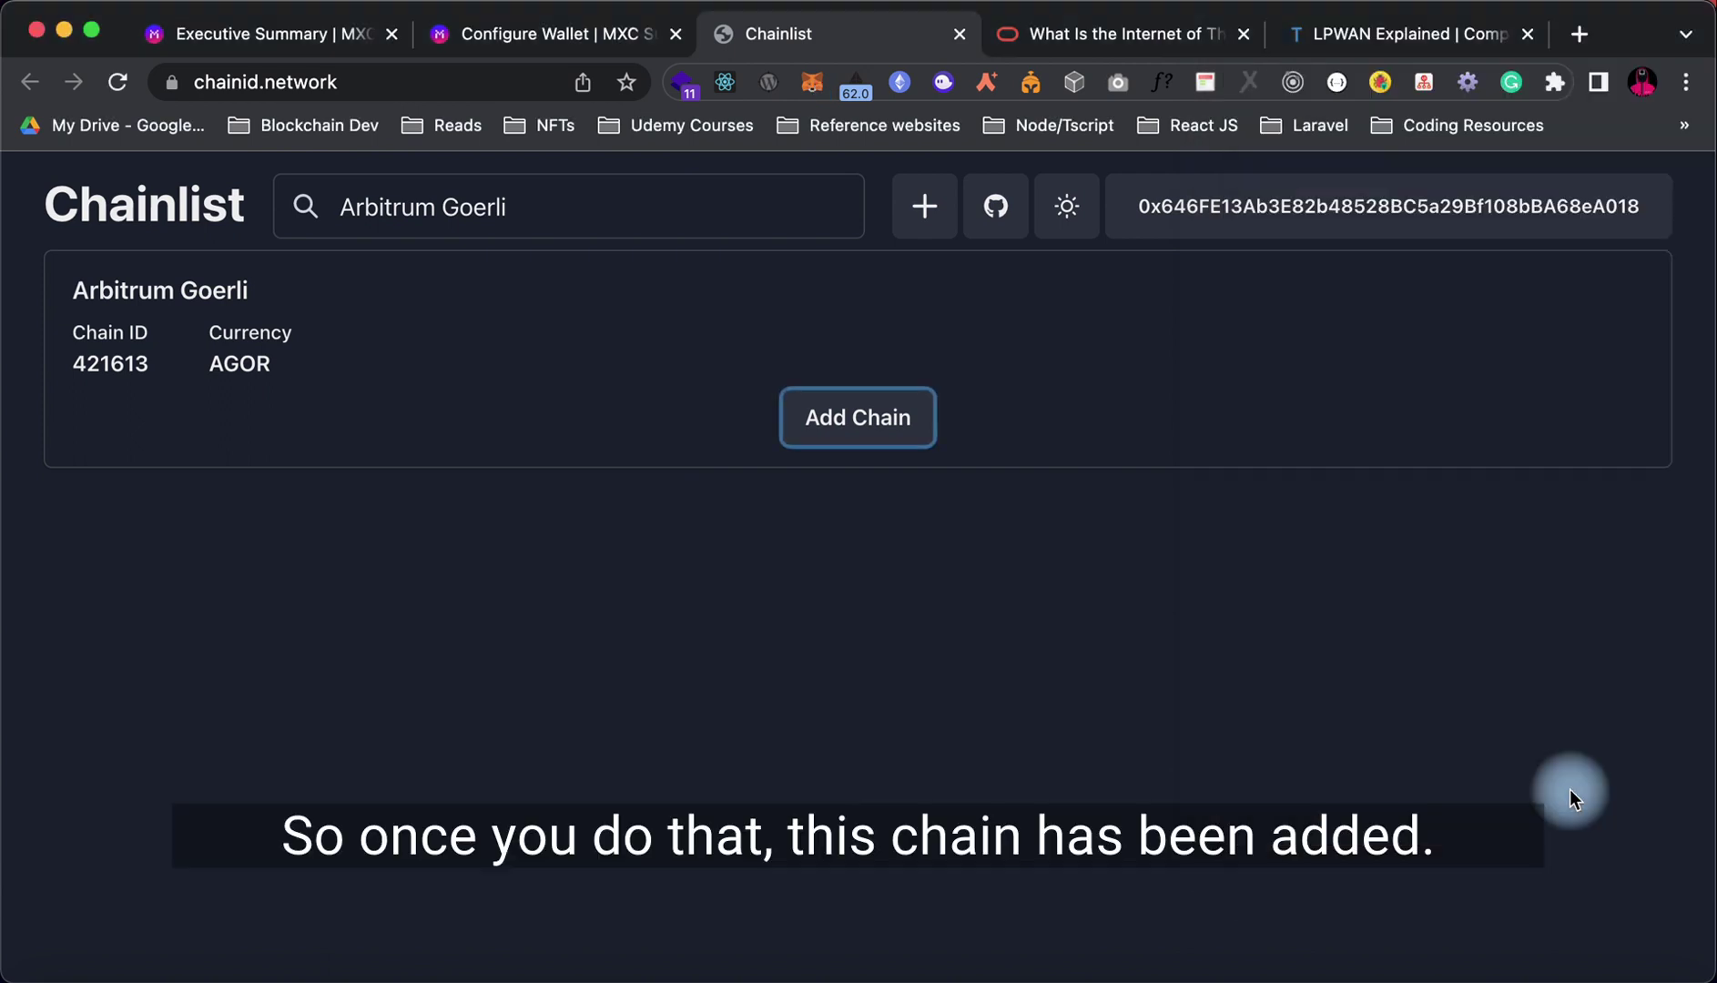
pyautogui.click(817, 89)
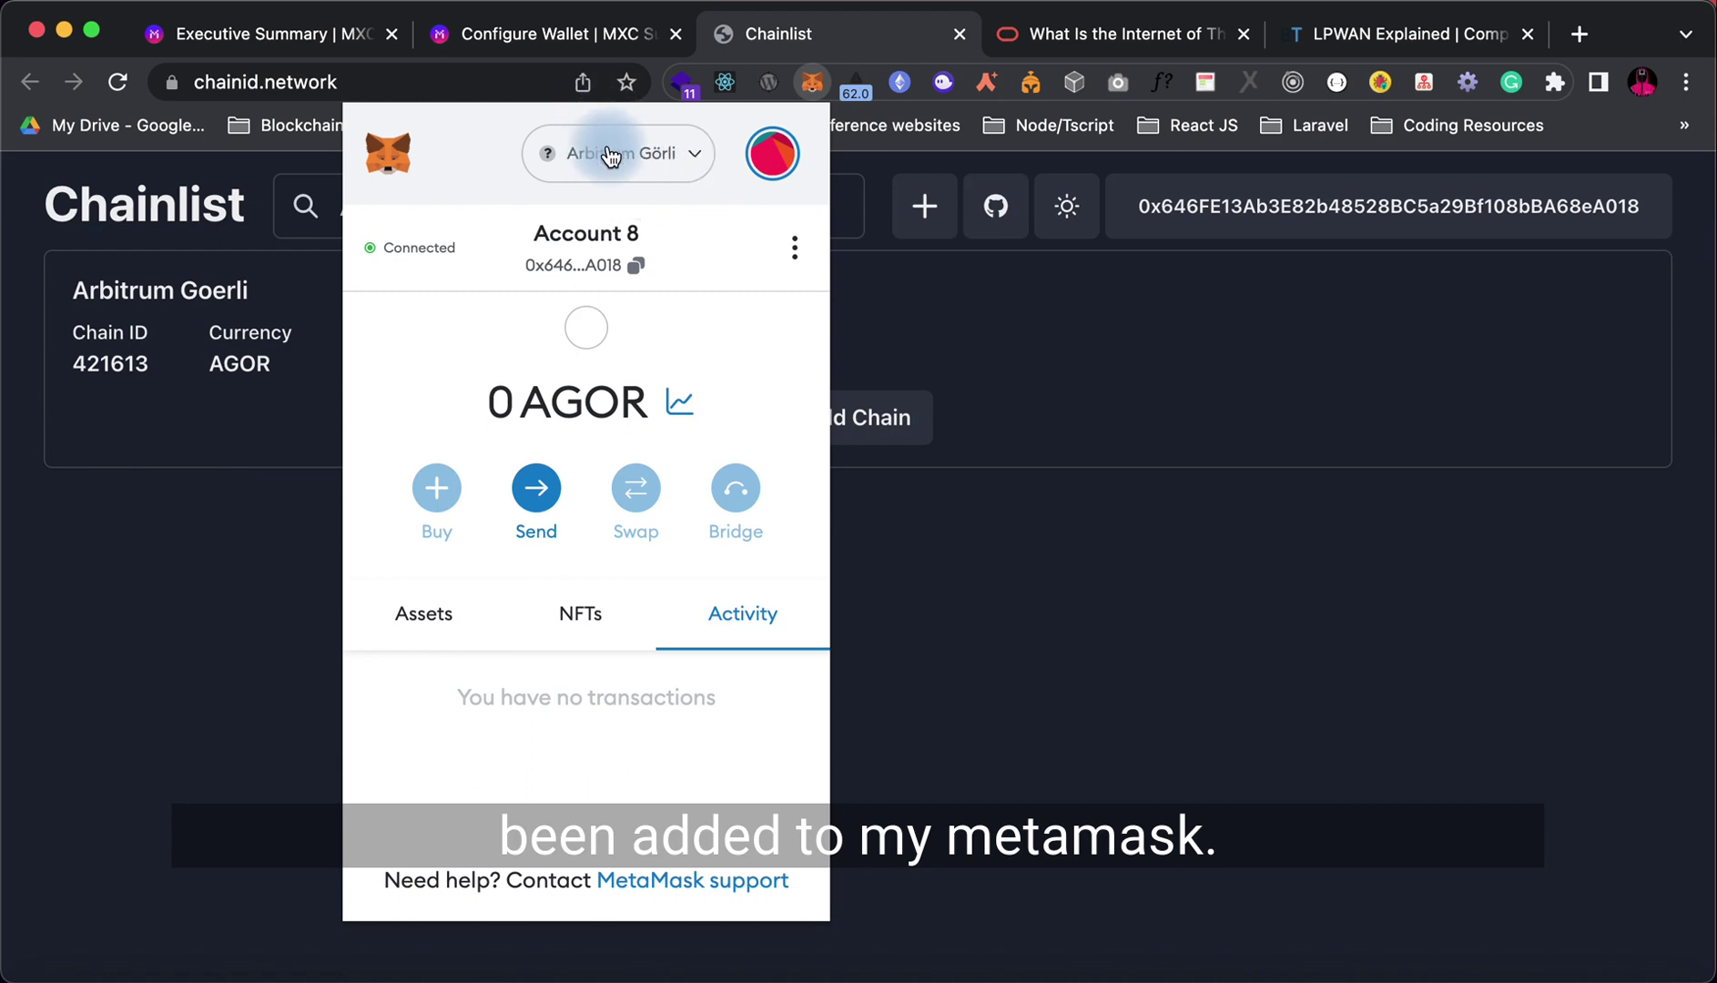
# Step: Copy 'MXC Wannsee' from the guide's step 2 and paste it over the Chainlist search
pyautogui.click(1093, 371)
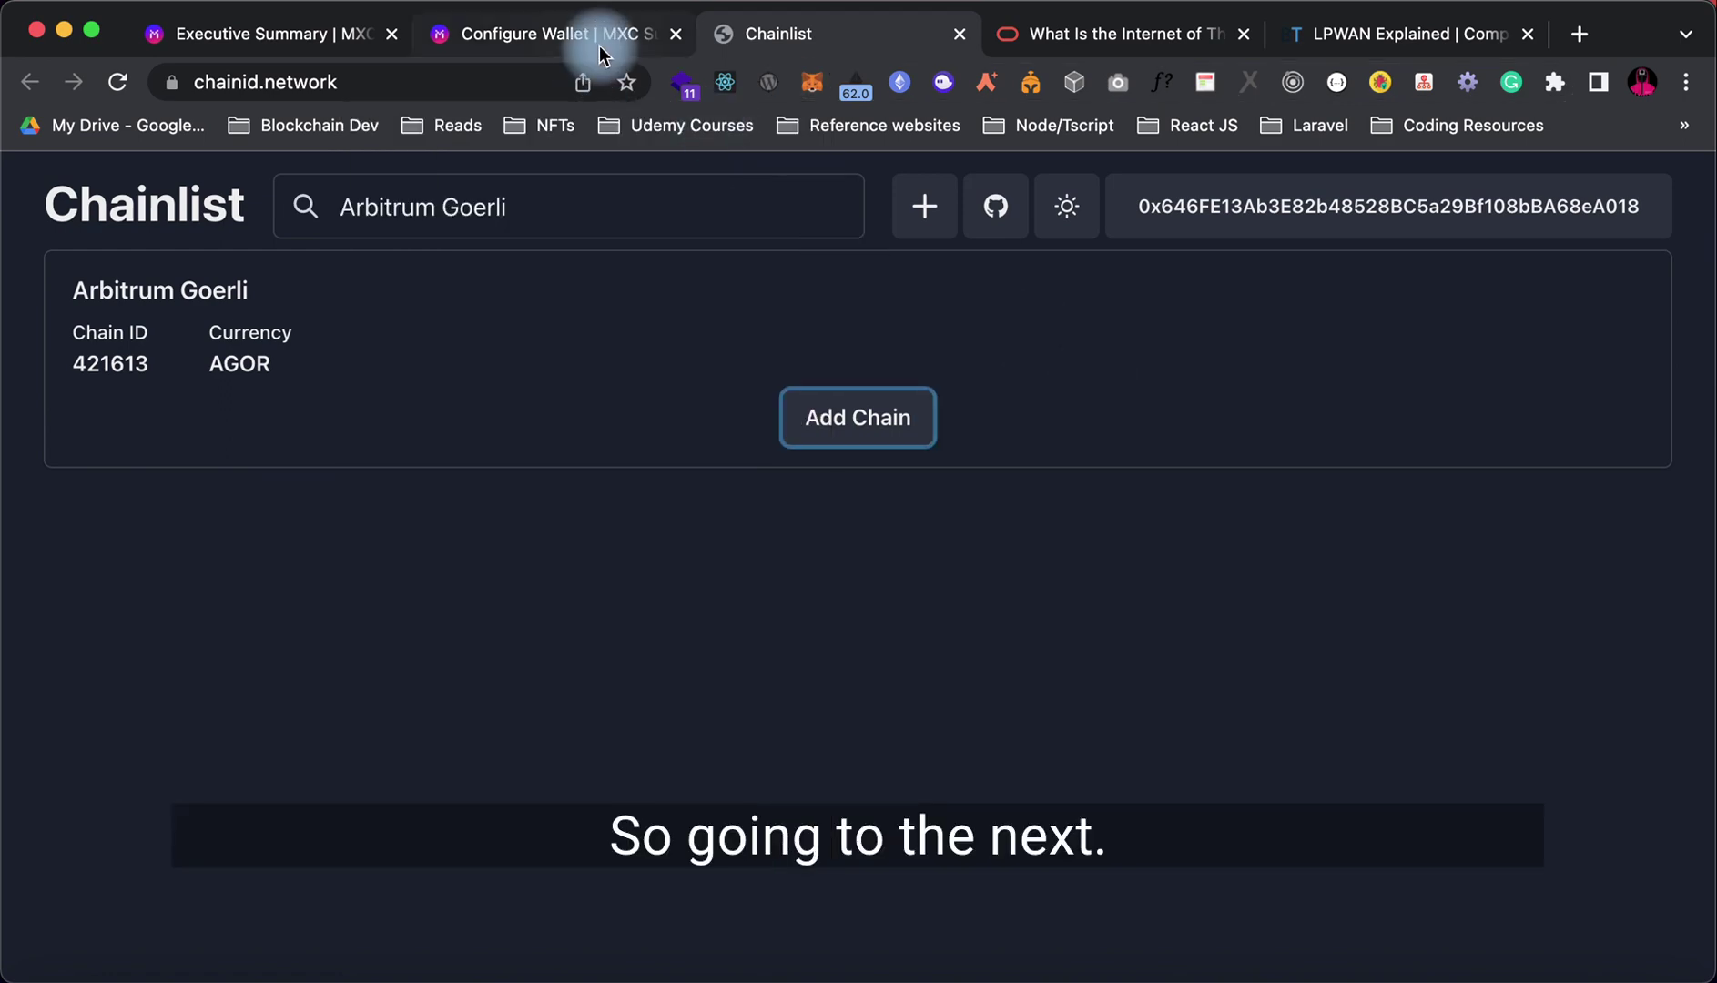
pyautogui.click(594, 36)
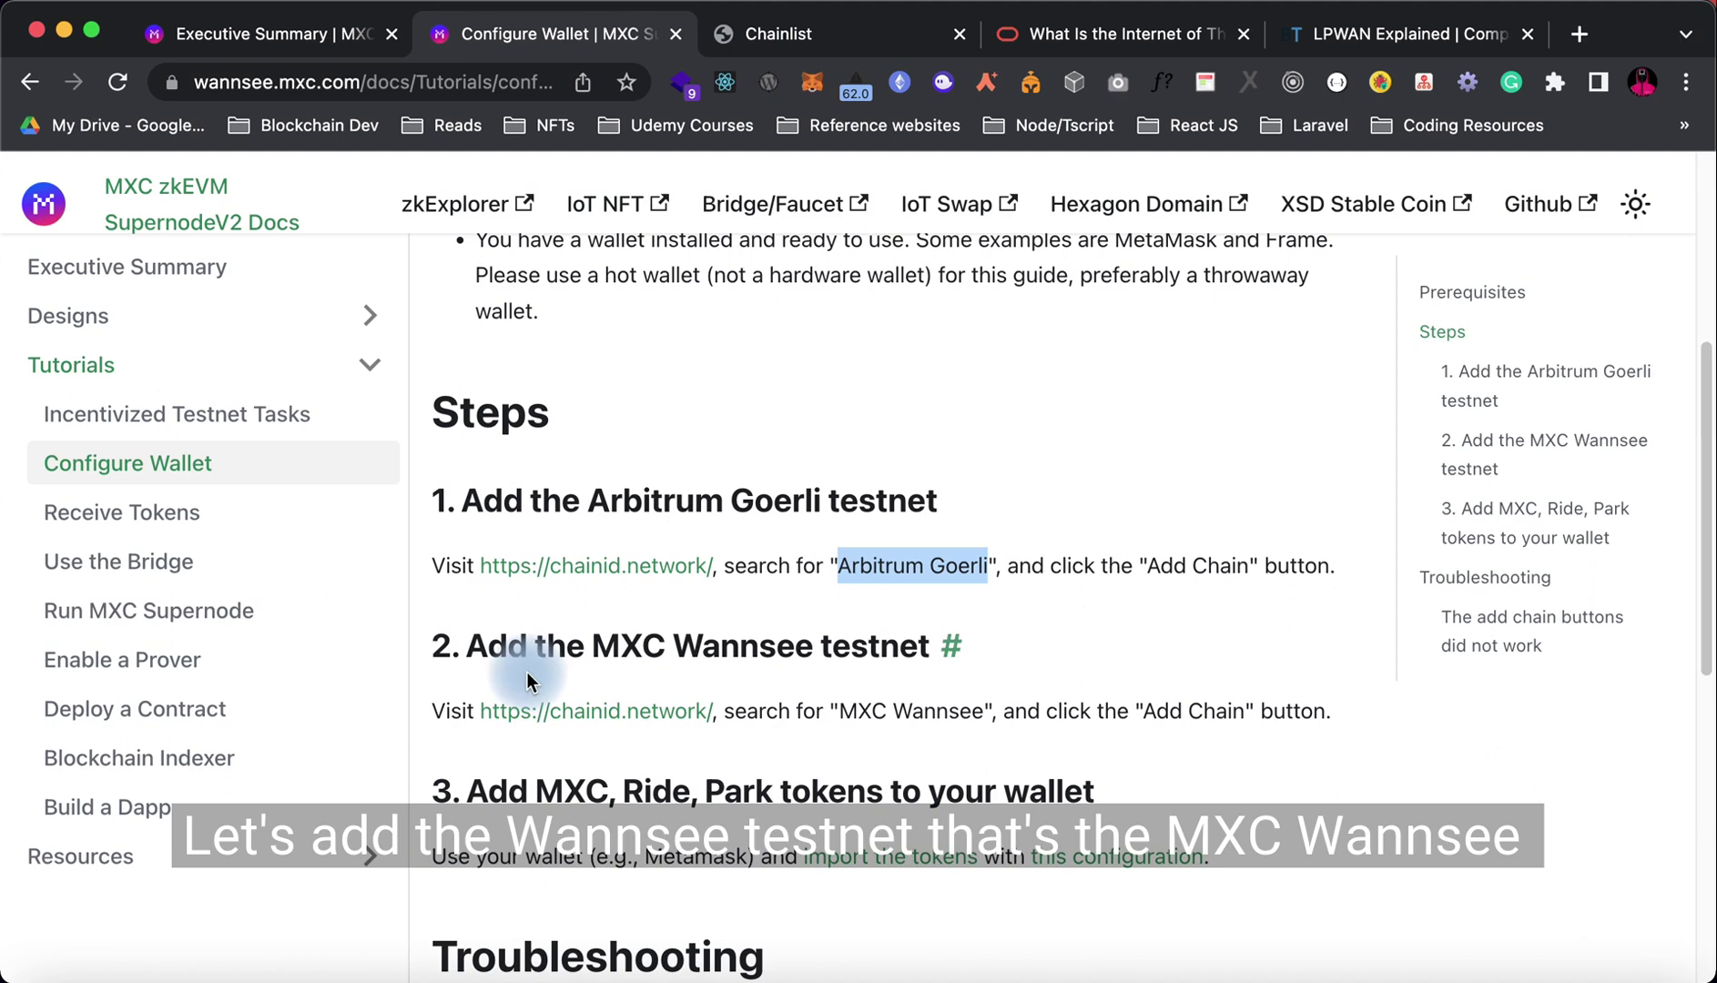
pyautogui.scroll(-1, 683, 697)
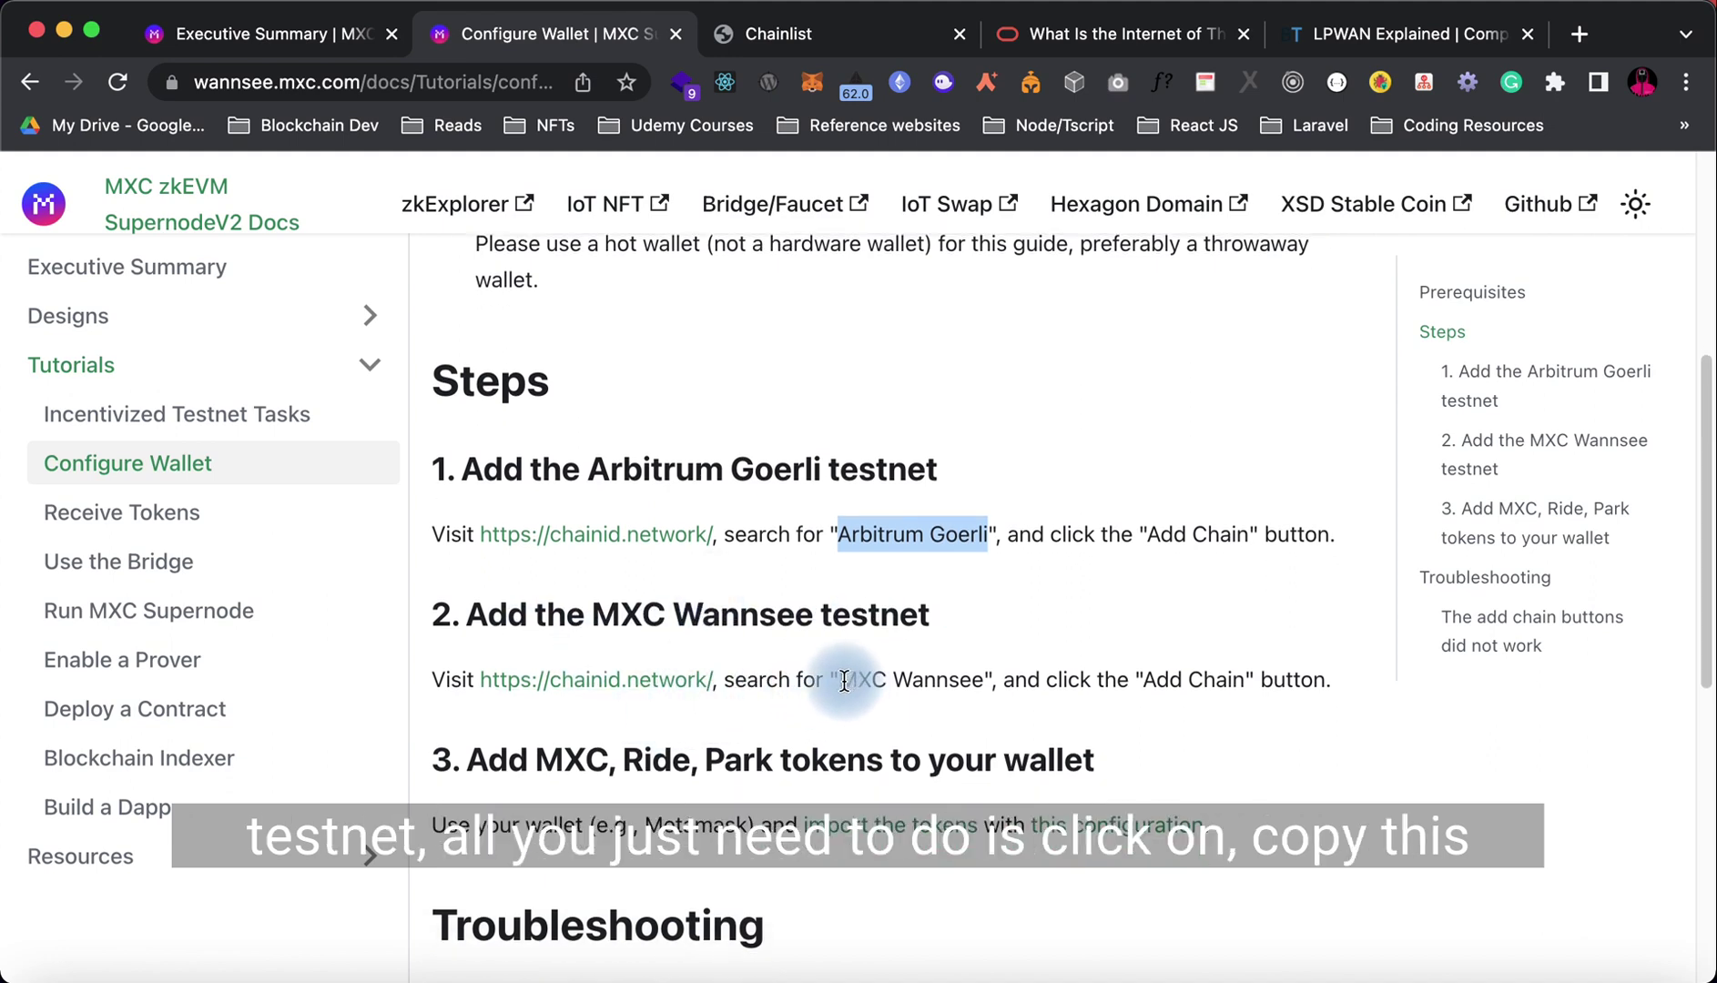
pyautogui.moveTo(842, 681); pyautogui.dragTo(986, 699)
pyautogui.press('super+c')
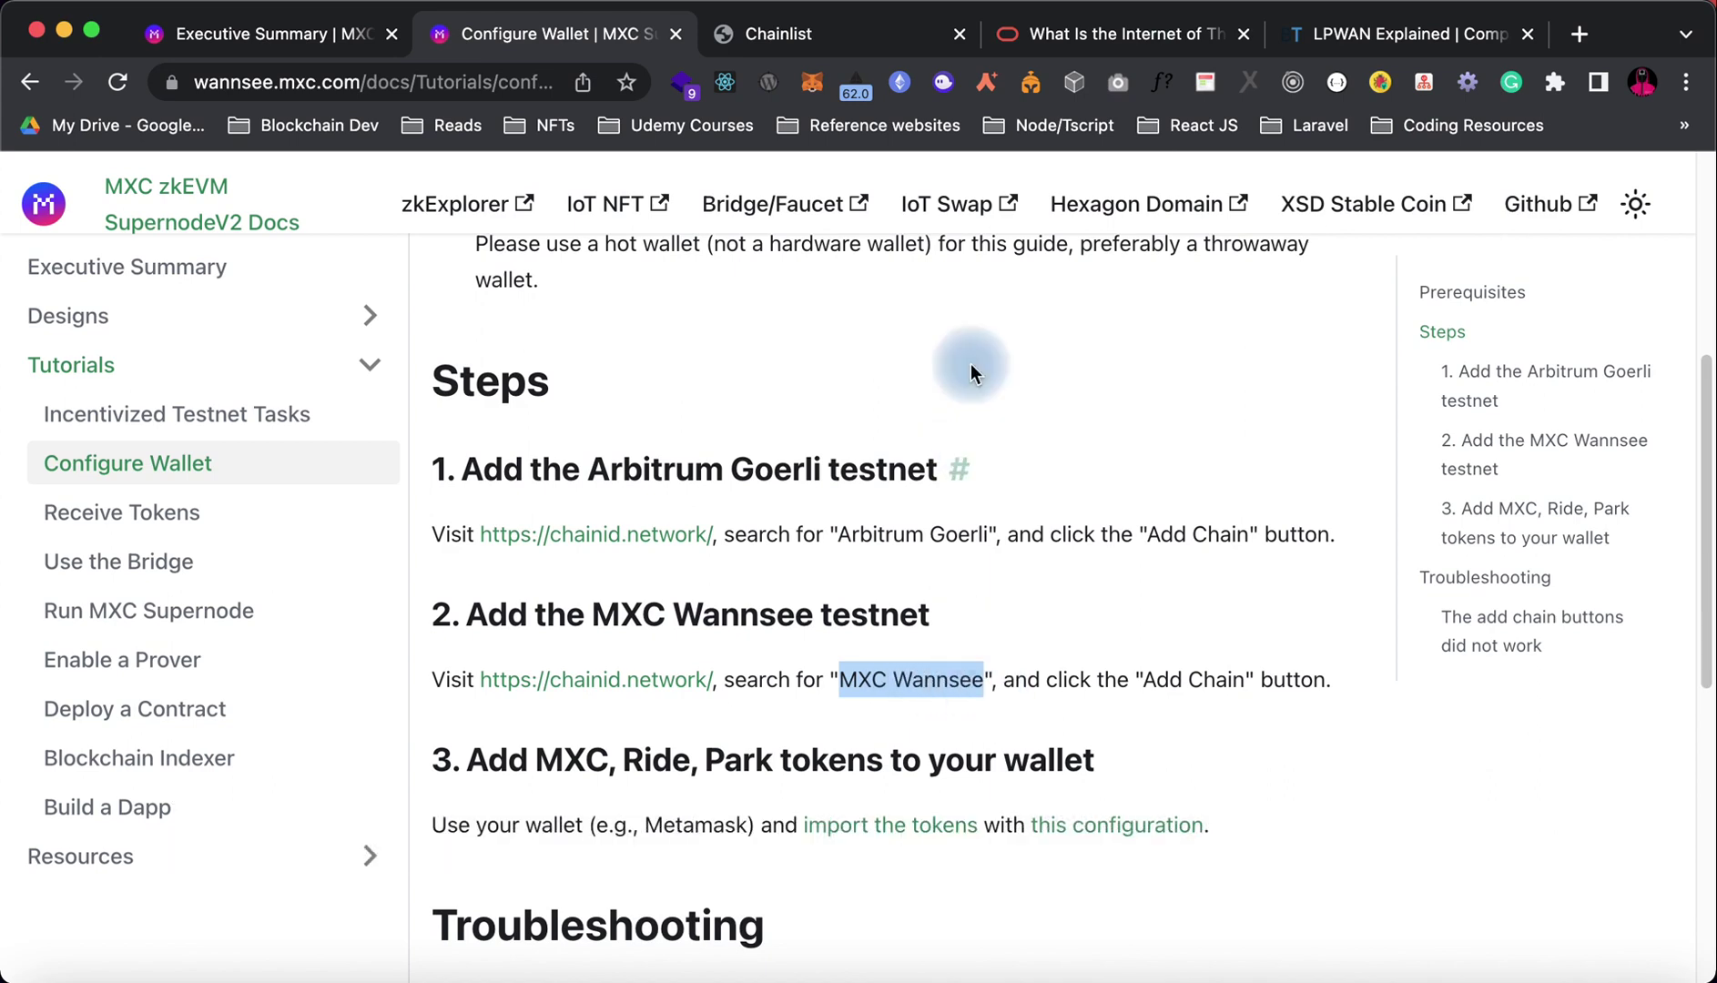
pyautogui.click(770, 36)
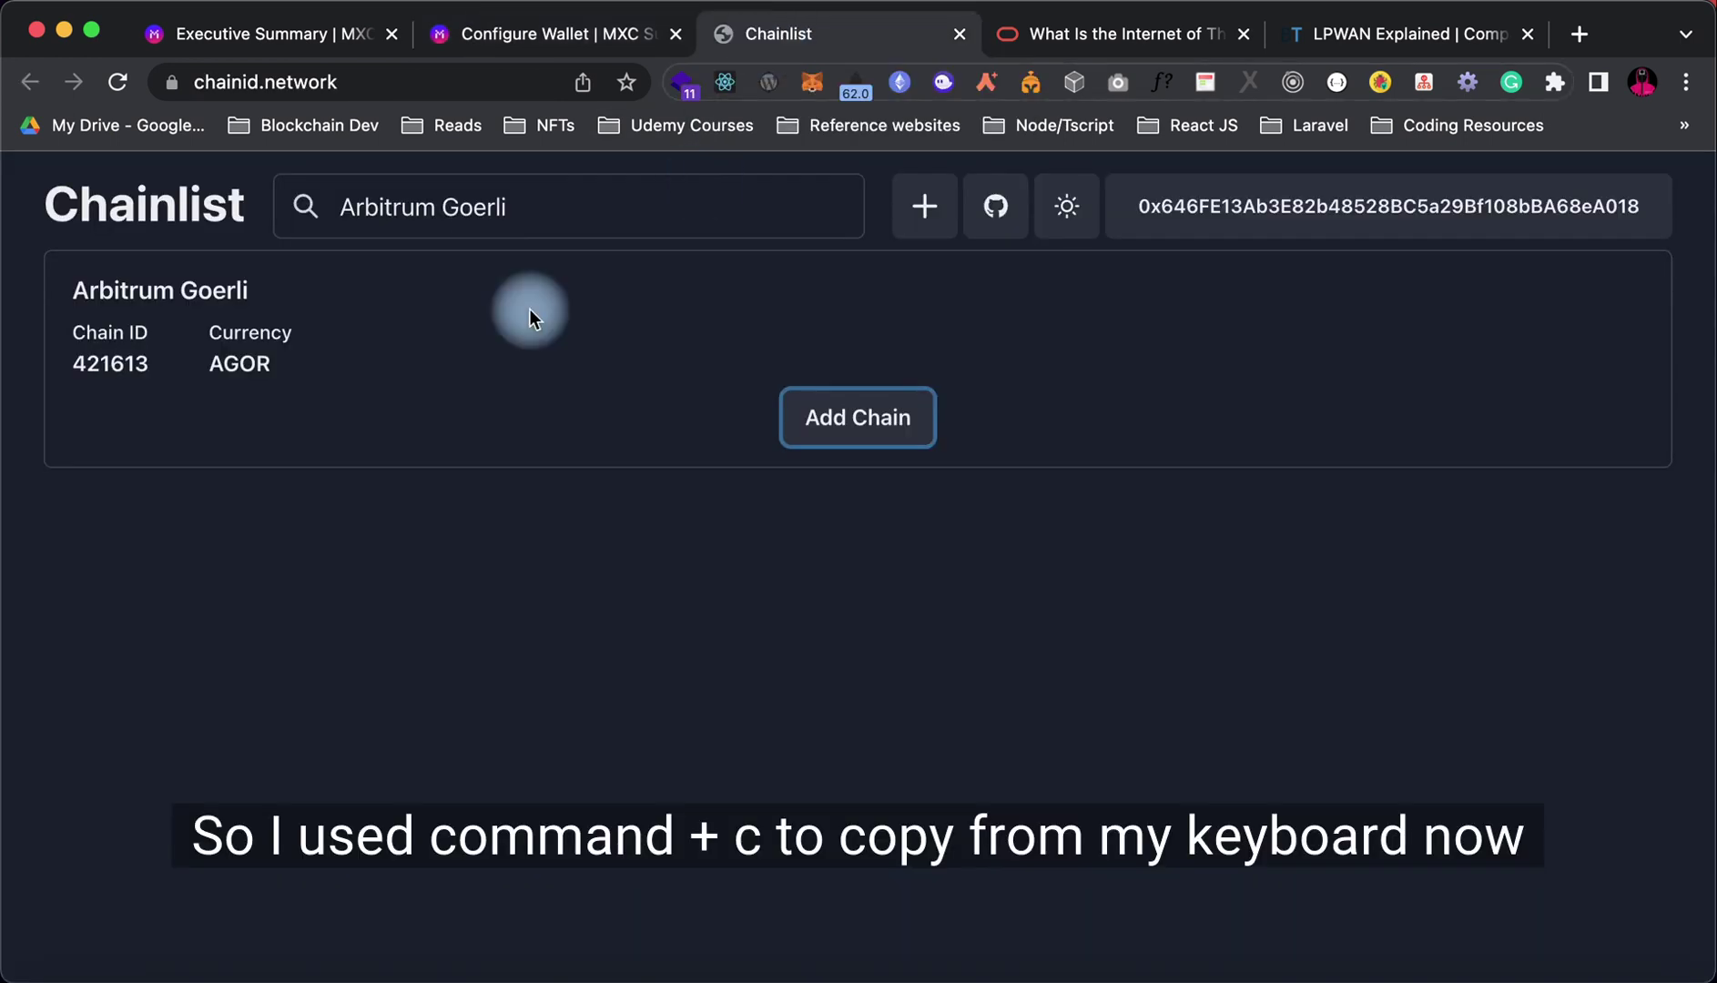
pyautogui.click(530, 207)
pyautogui.tripleClick(530, 207)
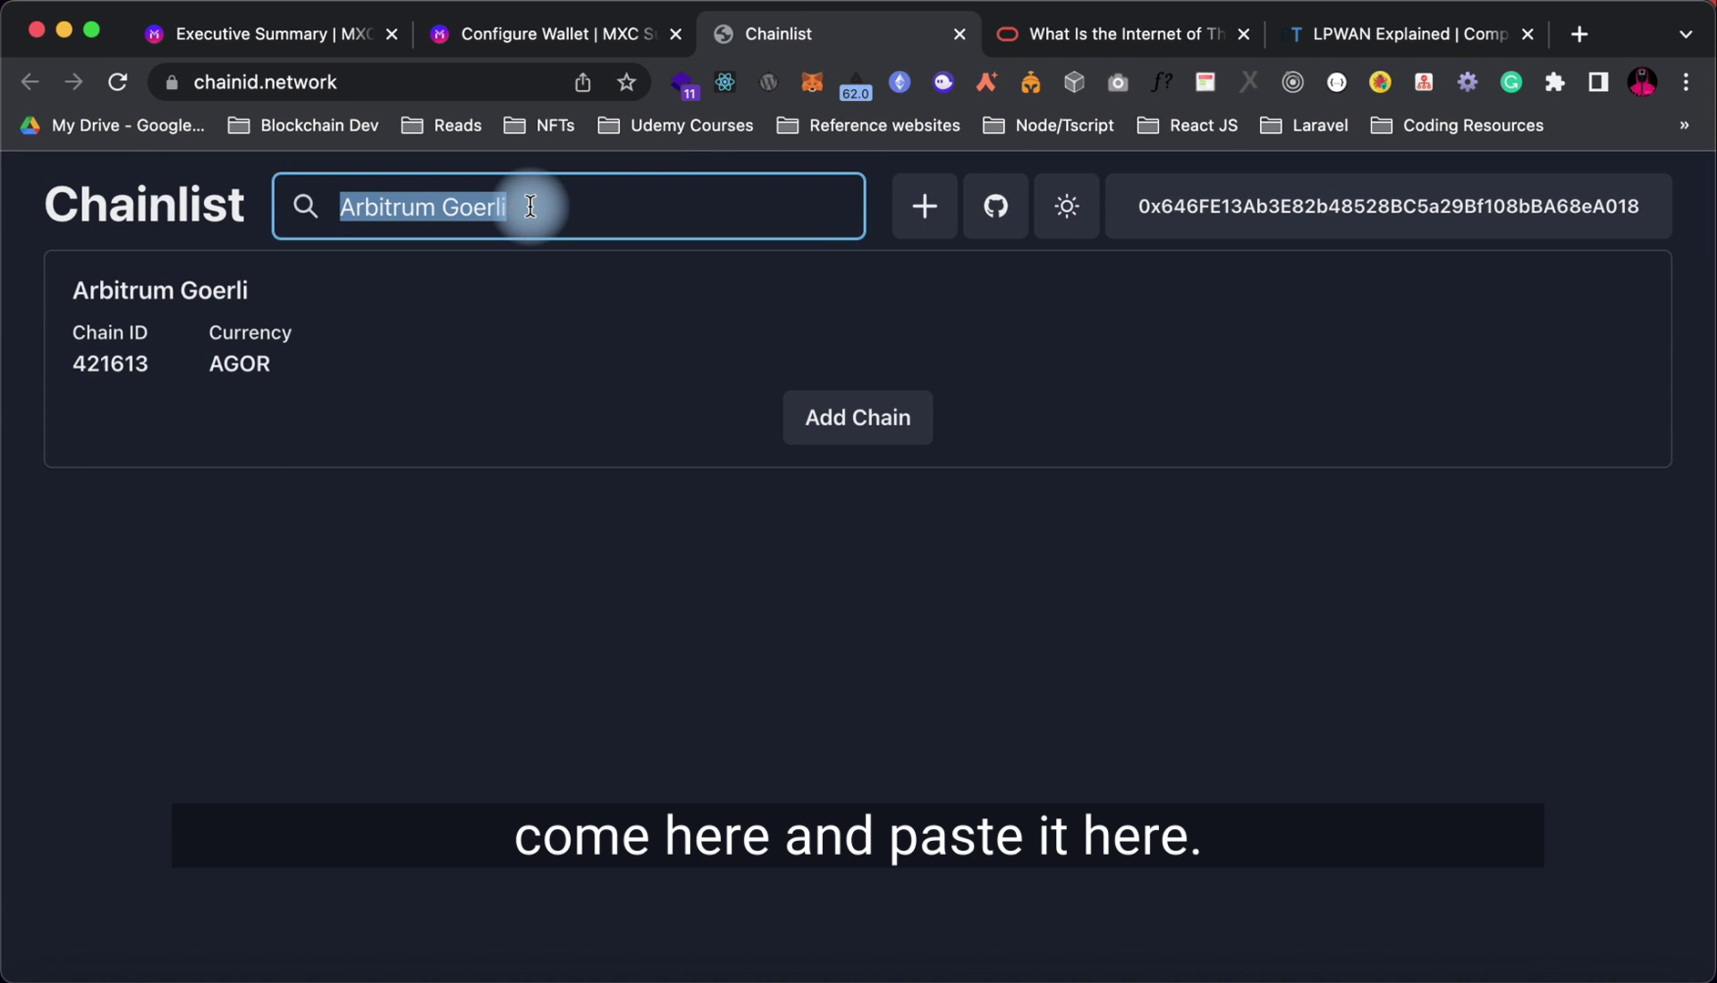
pyautogui.press('super+v')
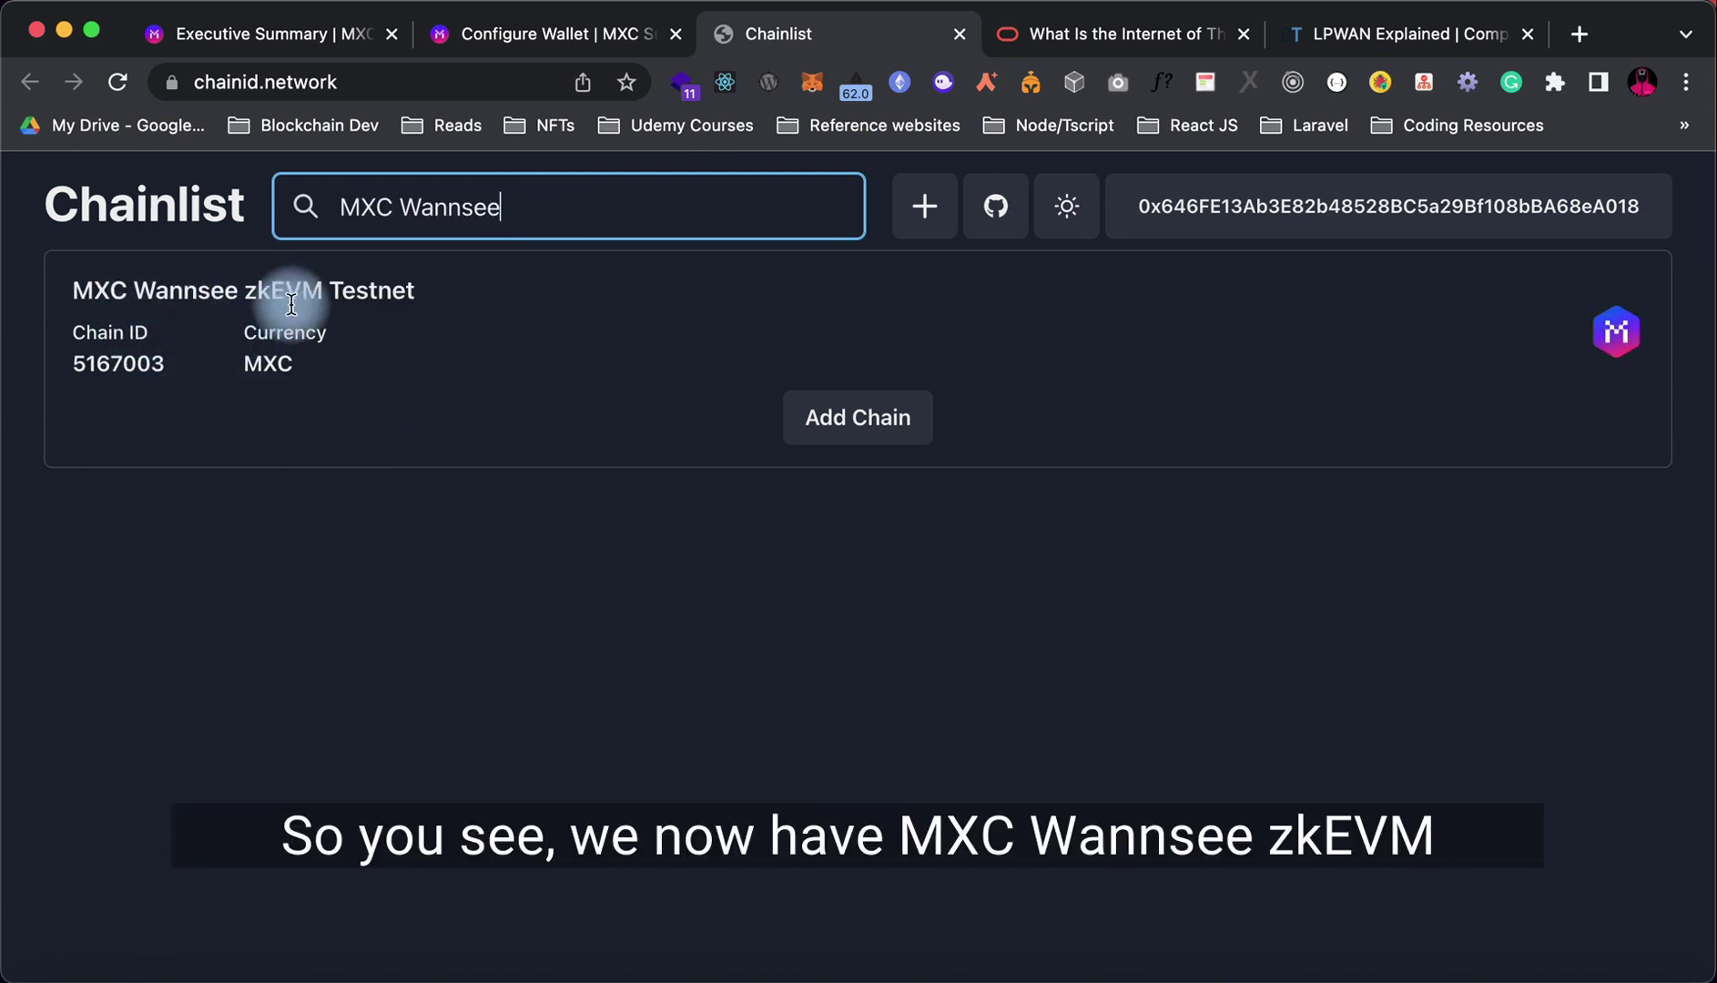
# Step: Add MXC Wannsee zkEVM Testnet (chain 5167003), switch to it, and verify the 0 MXC balance
pyautogui.click(859, 426)
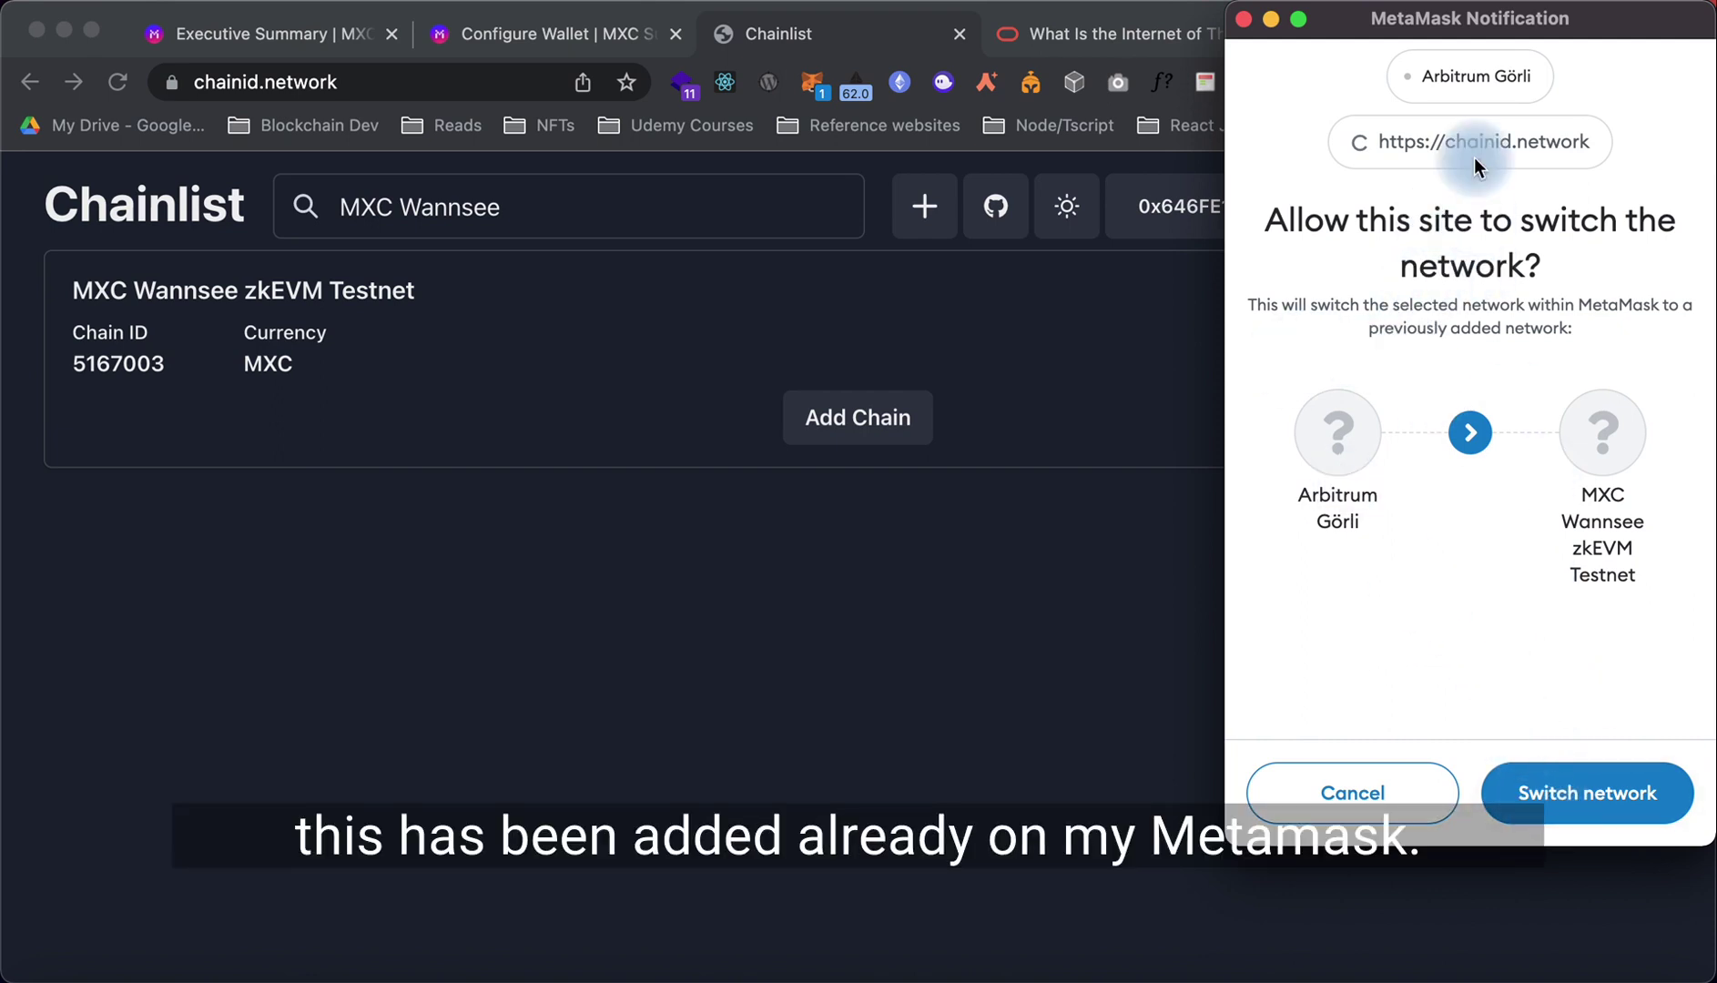
pyautogui.click(1548, 803)
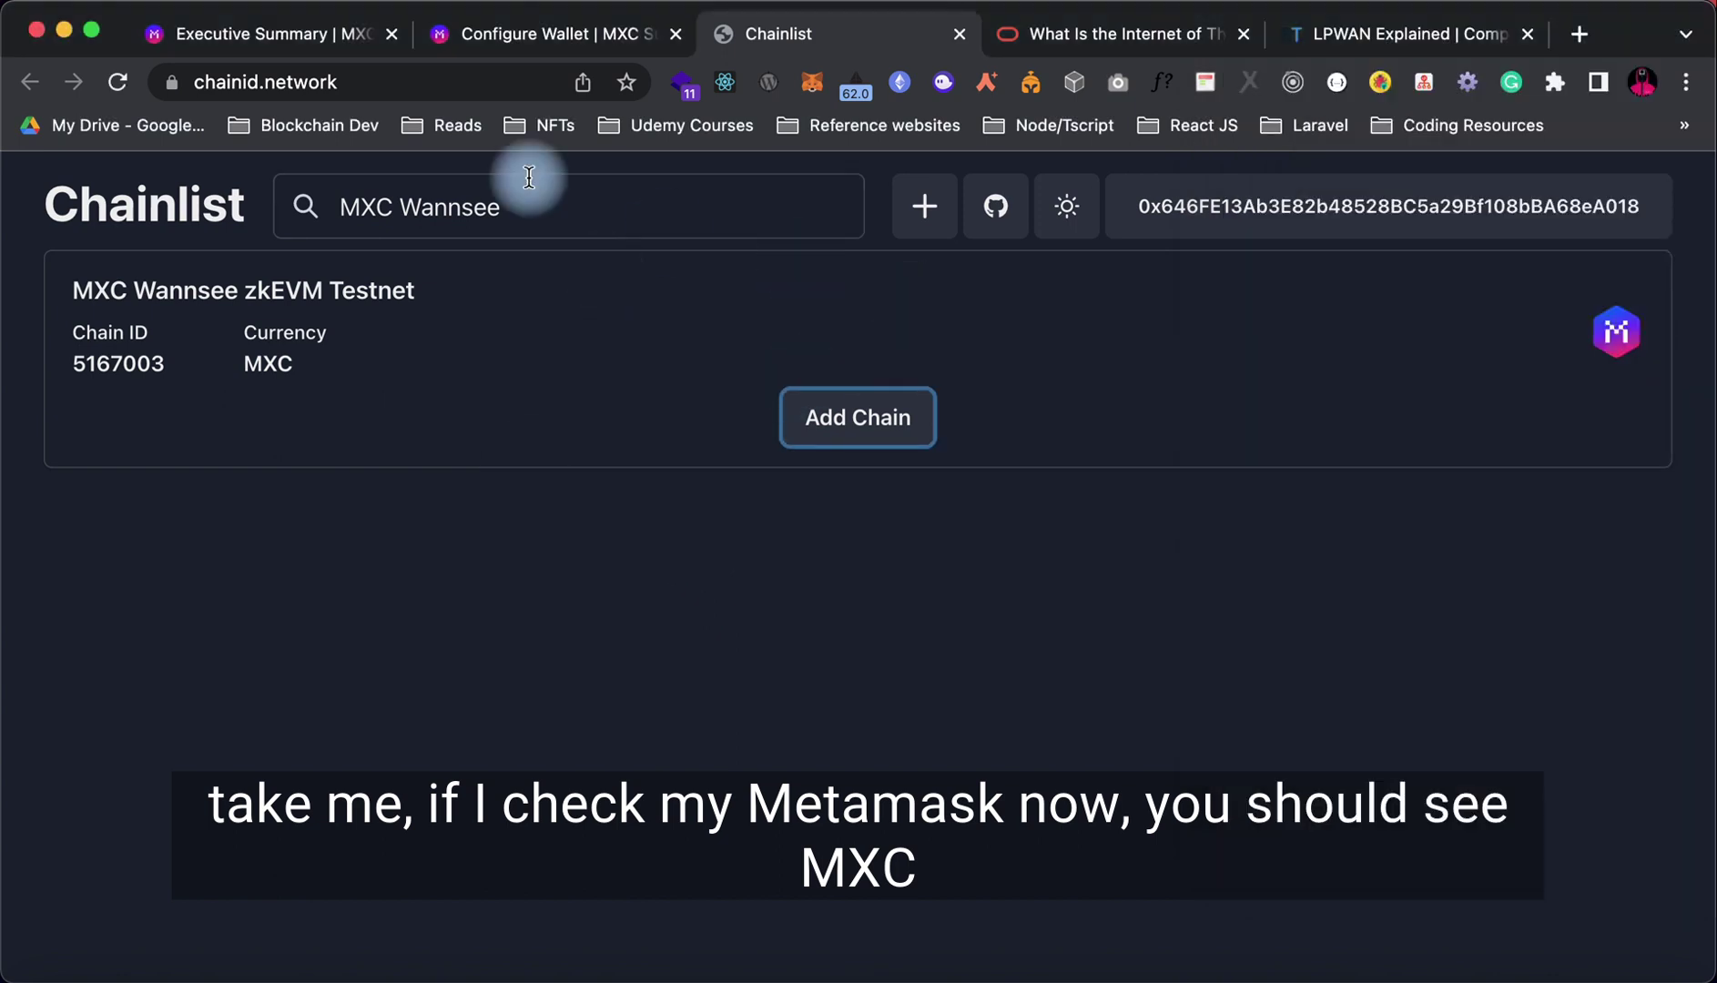
pyautogui.click(811, 84)
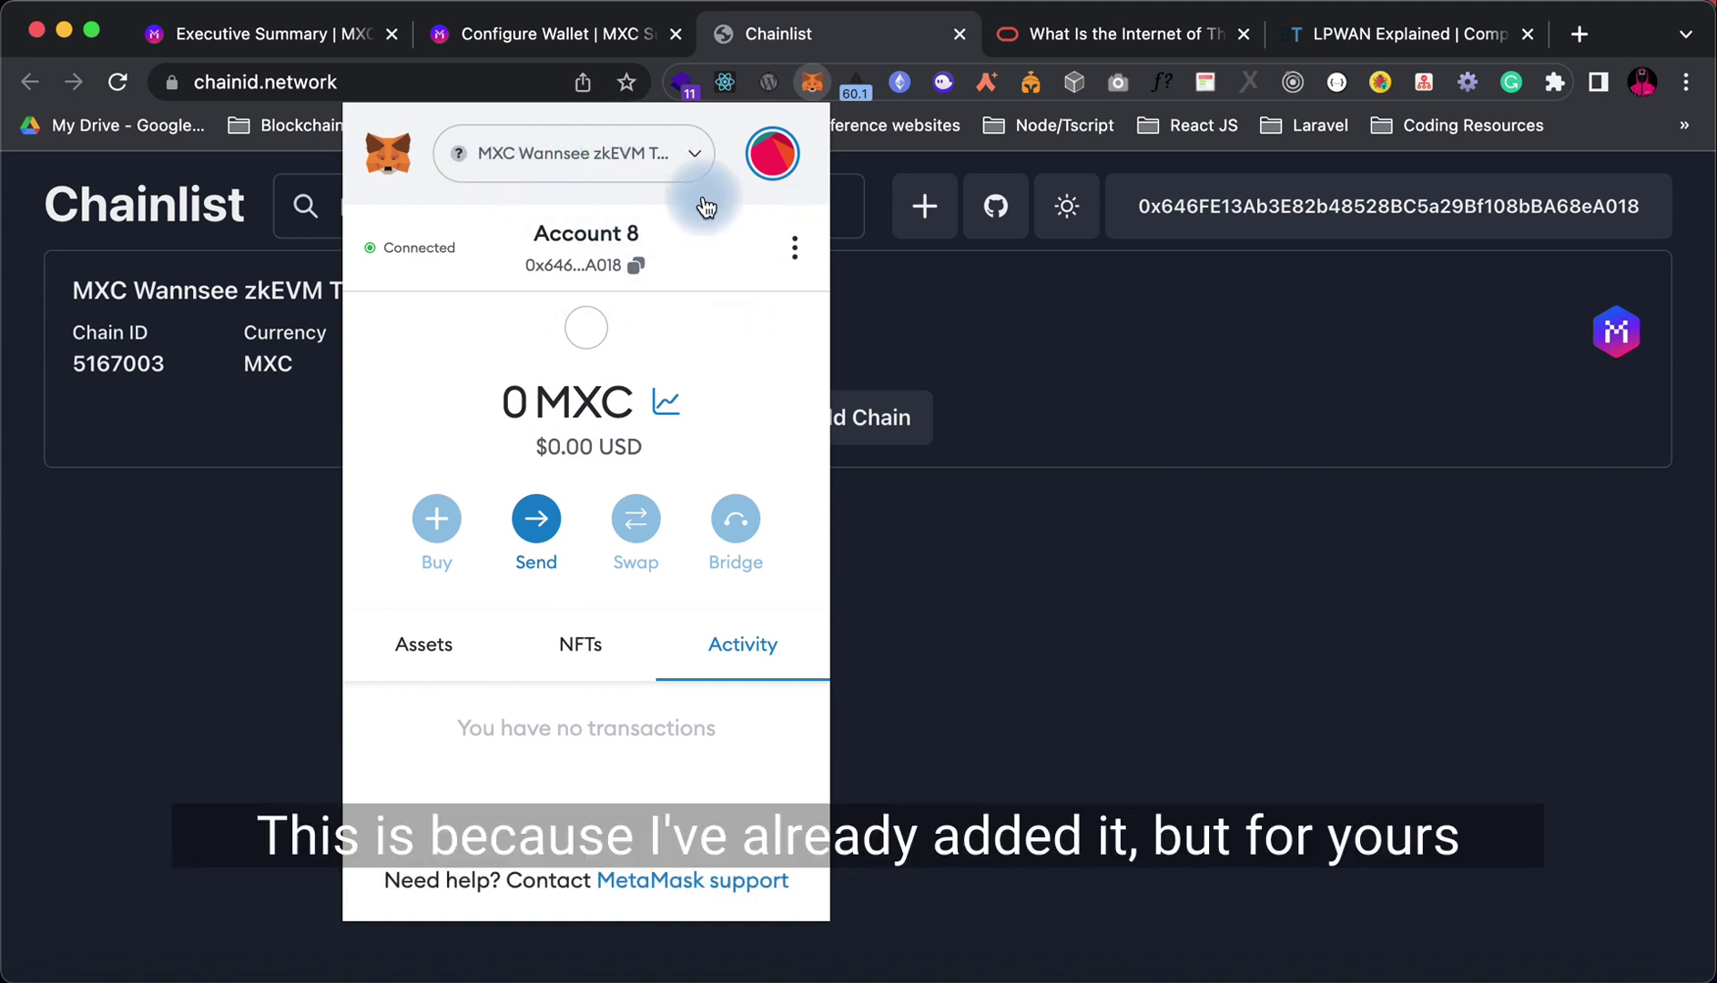
pyautogui.click(946, 333)
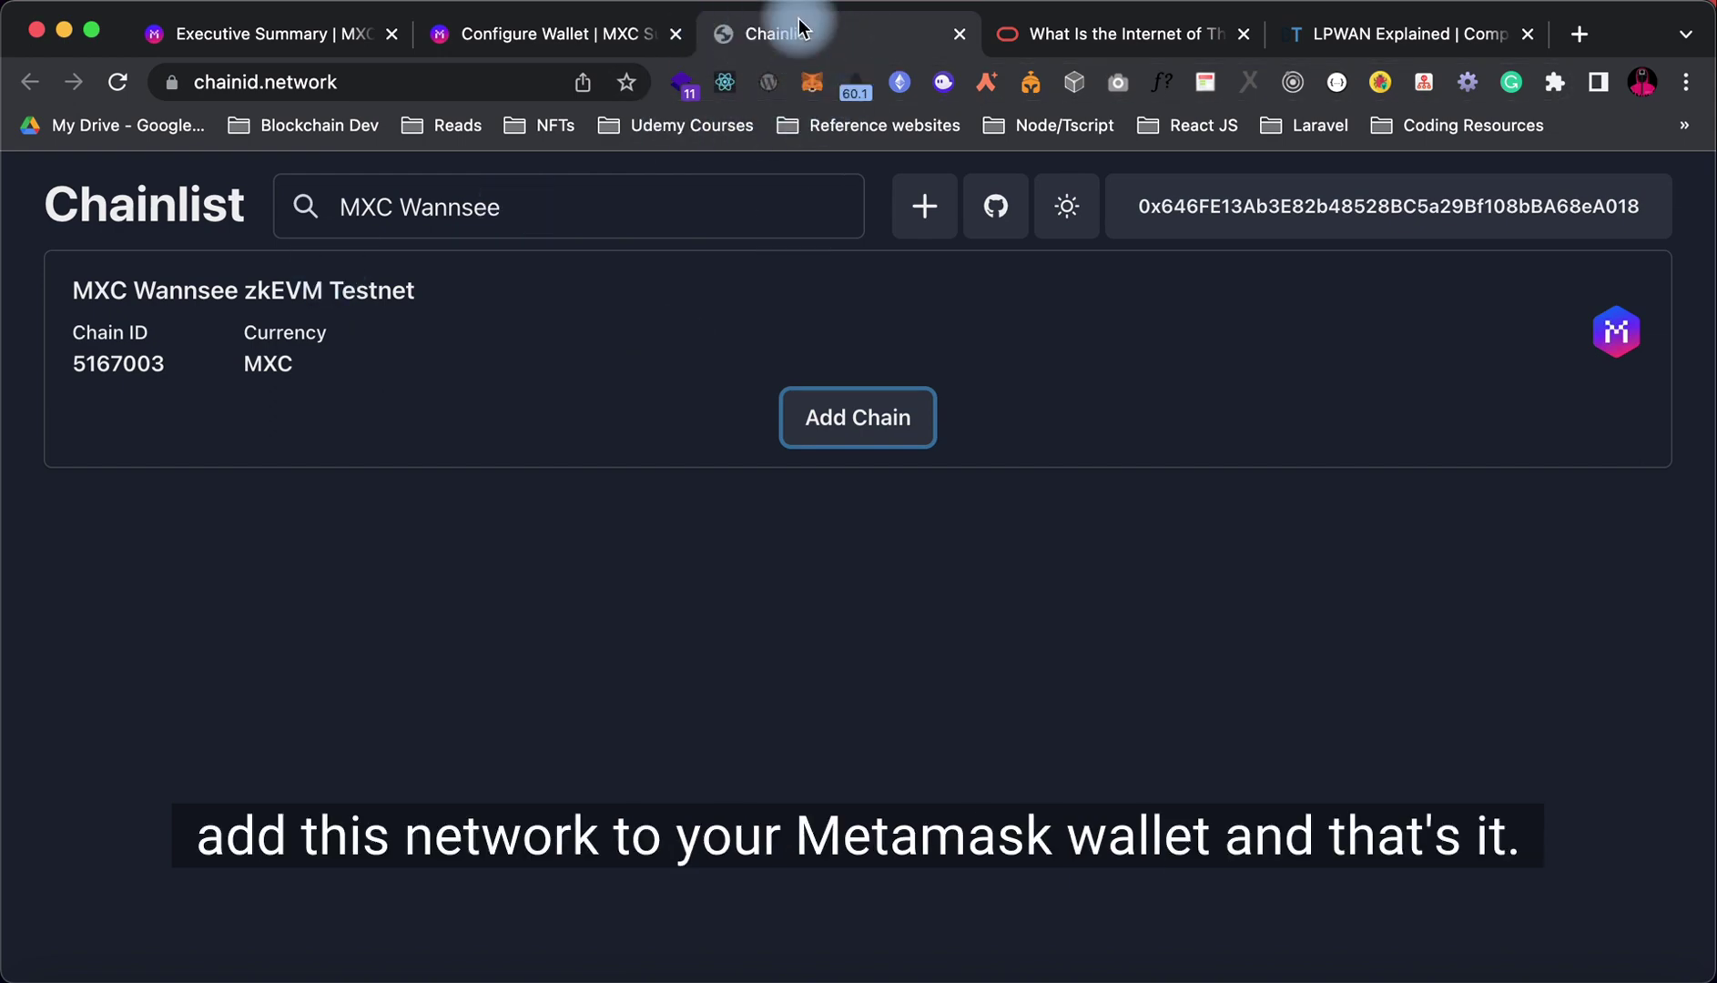
# Step: Open step 3's 'import the tokens' guide and 'this configuration' link in new tabs
pyautogui.click(544, 36)
pyautogui.click(854, 726)
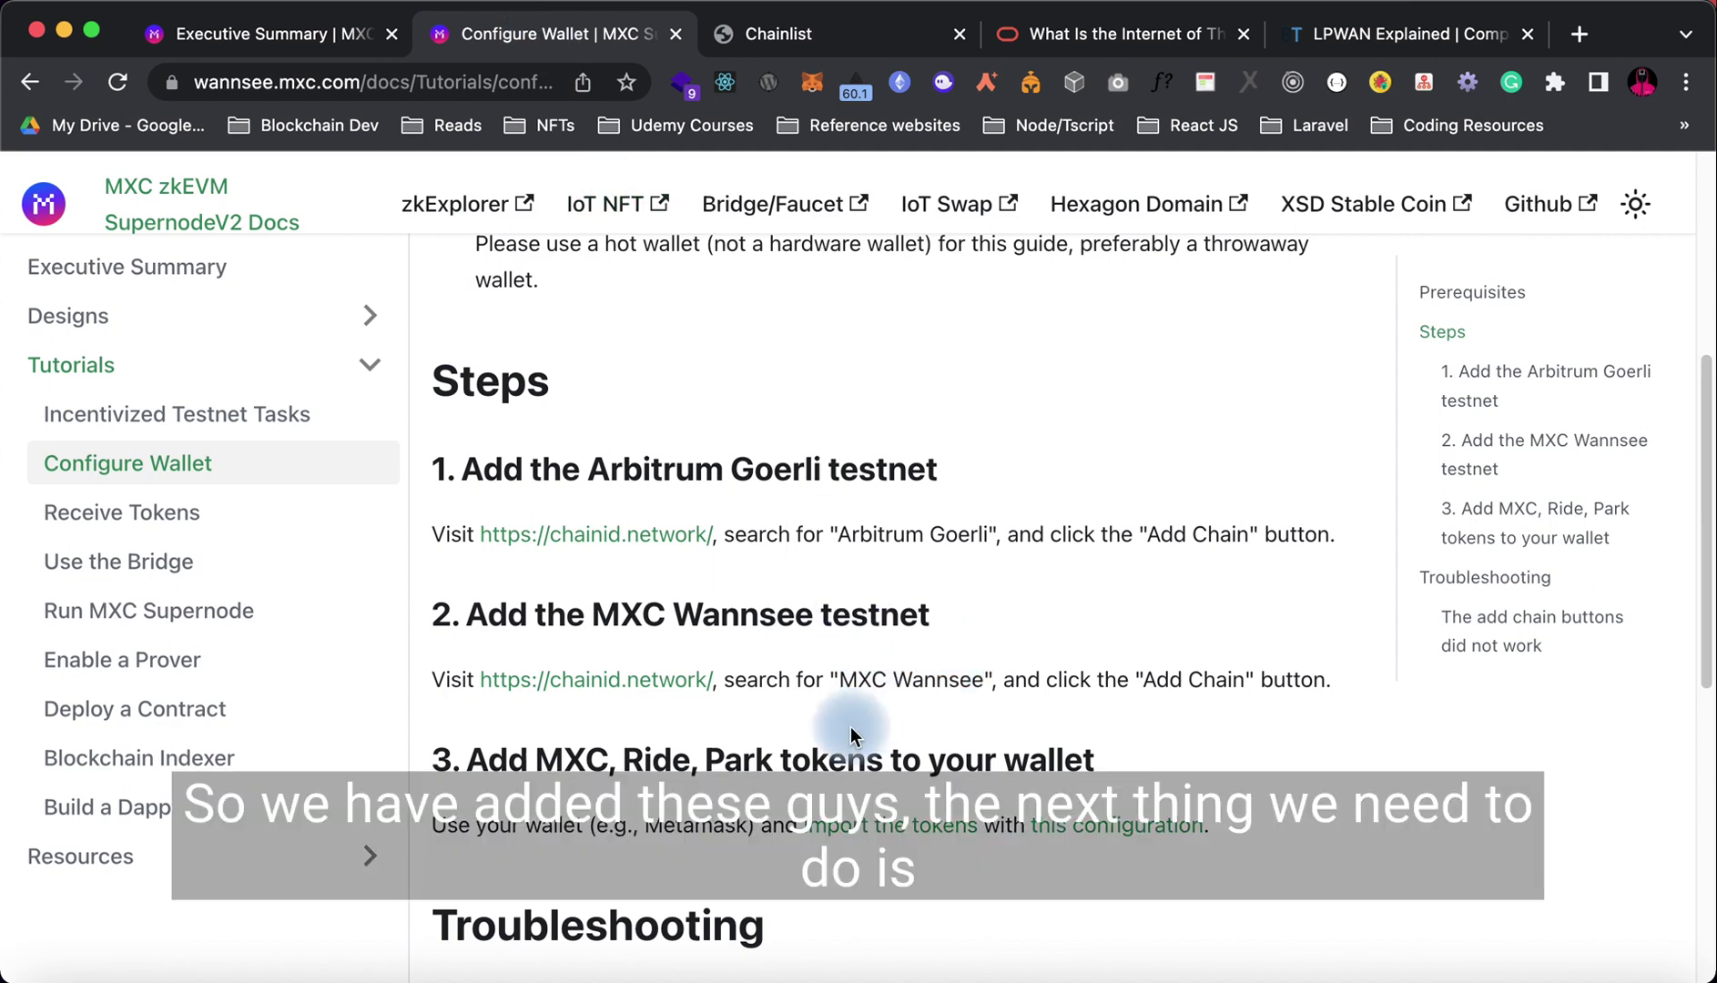
pyautogui.scroll(-5, 834, 708)
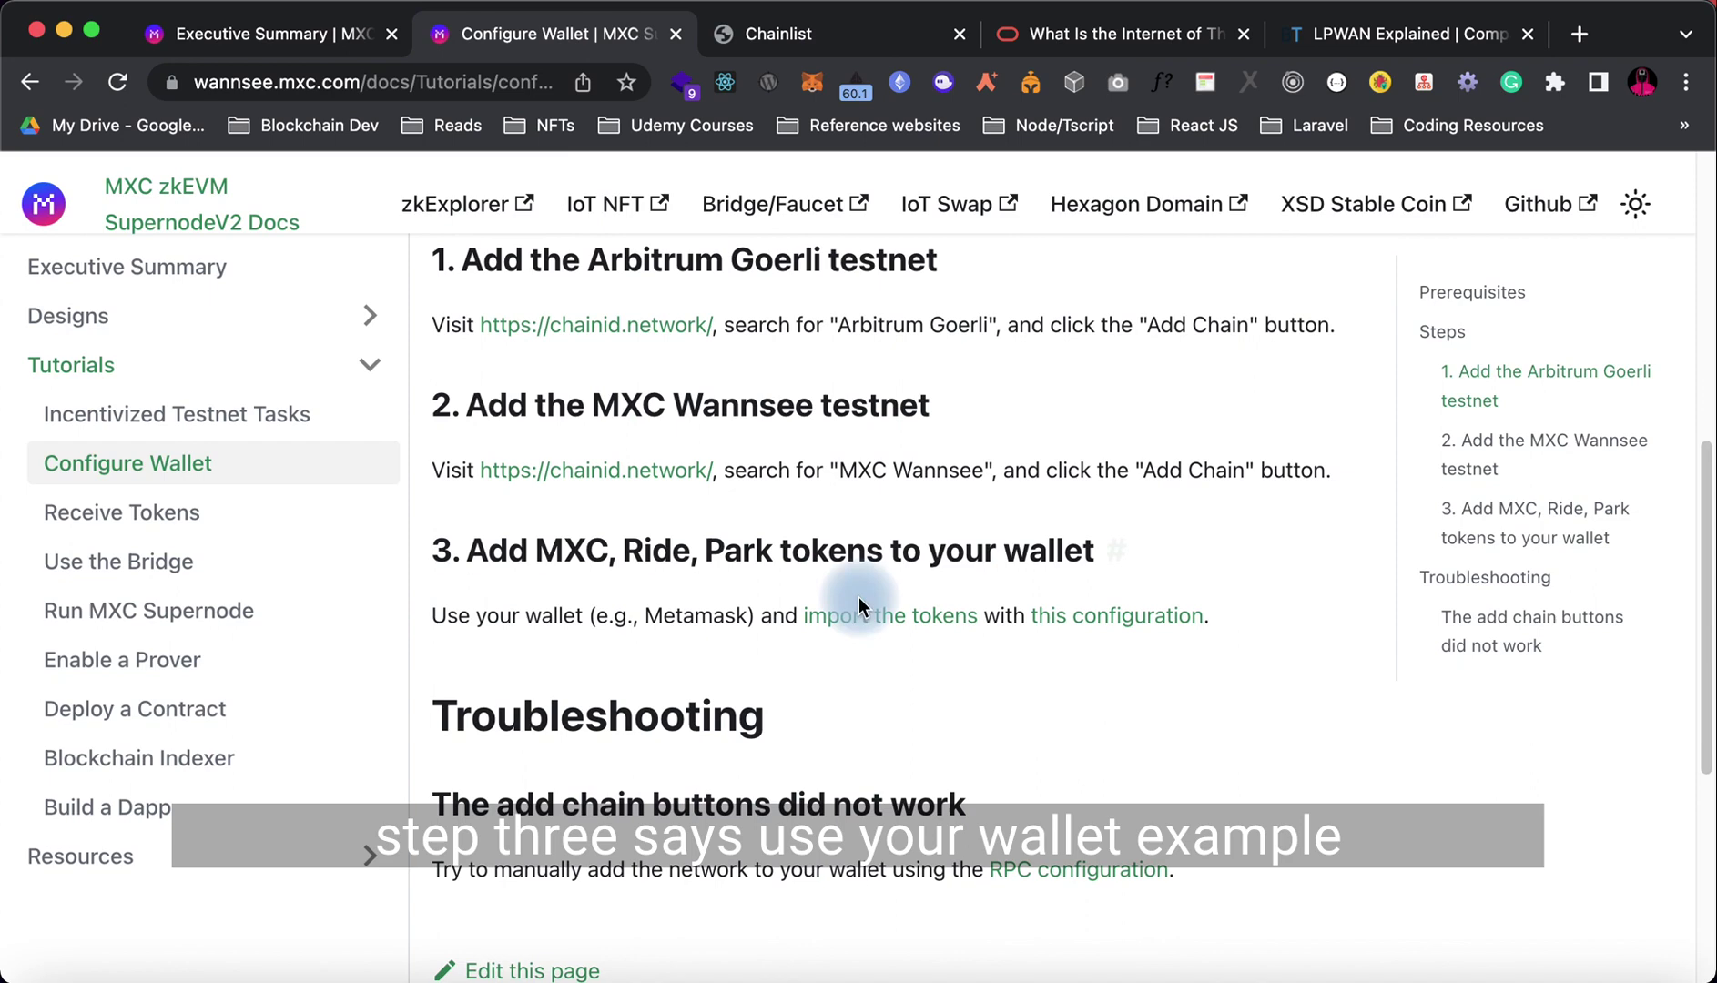
pyautogui.scroll(-1, 719, 638)
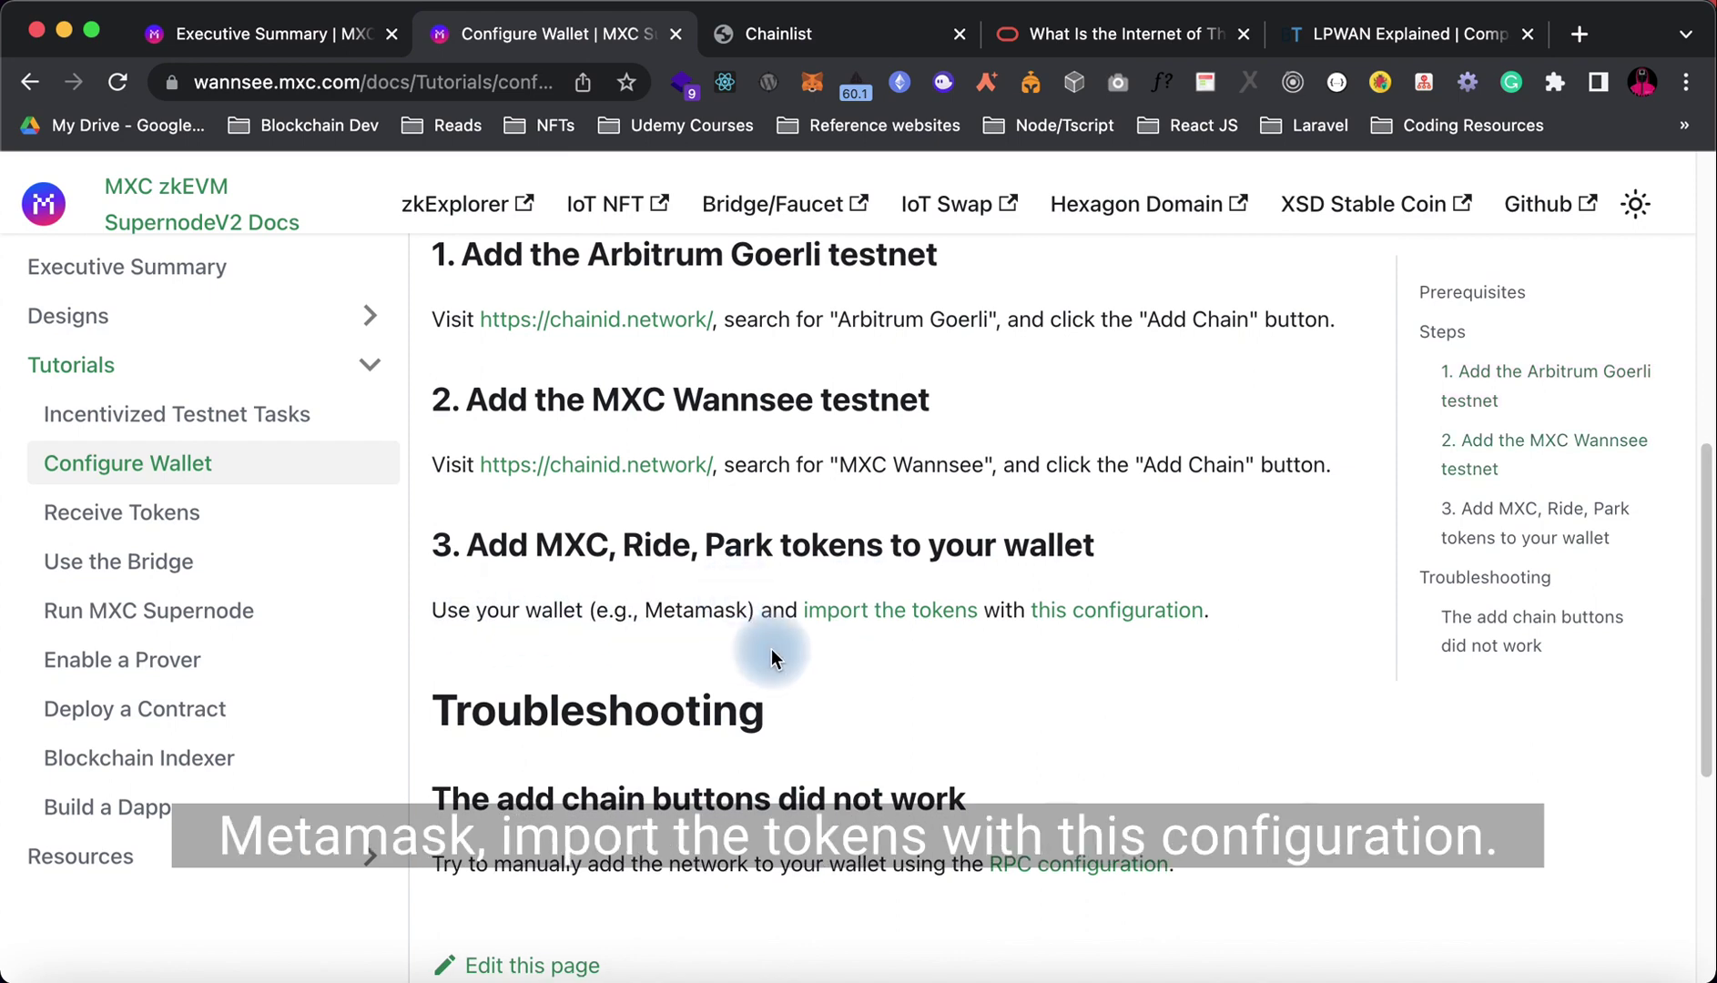
pyautogui.rightClick(872, 616)
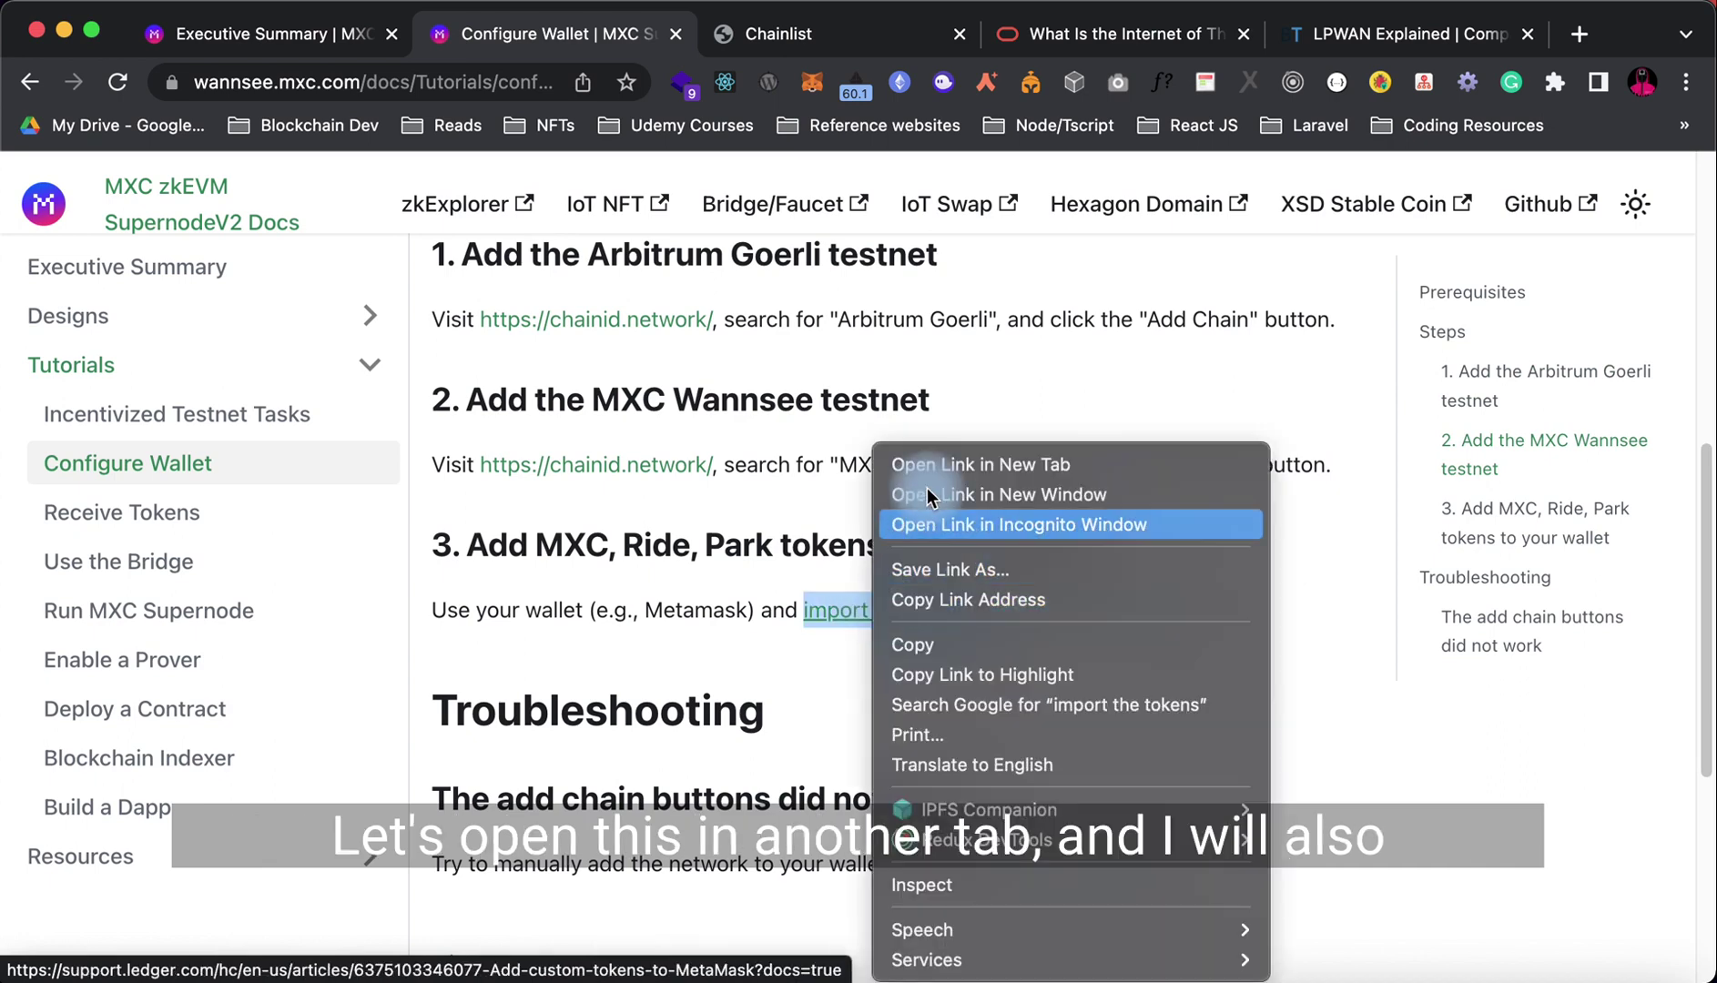
pyautogui.click(927, 462)
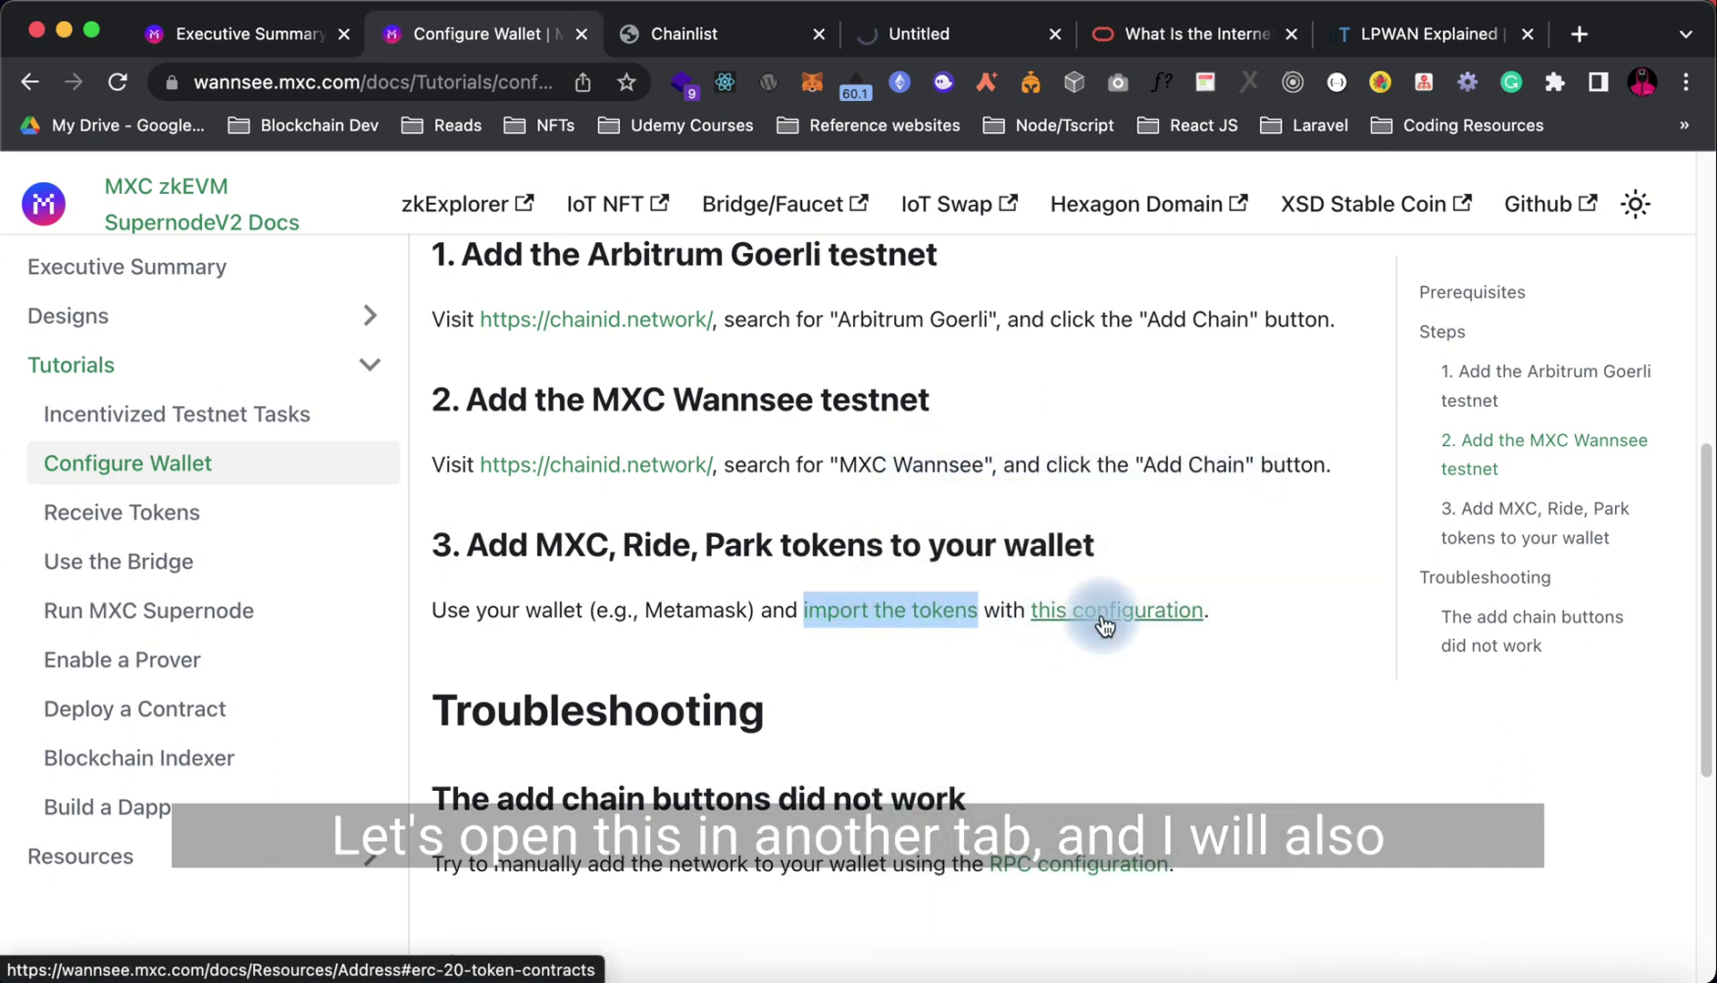
pyautogui.rightClick(1101, 610)
pyautogui.click(1161, 465)
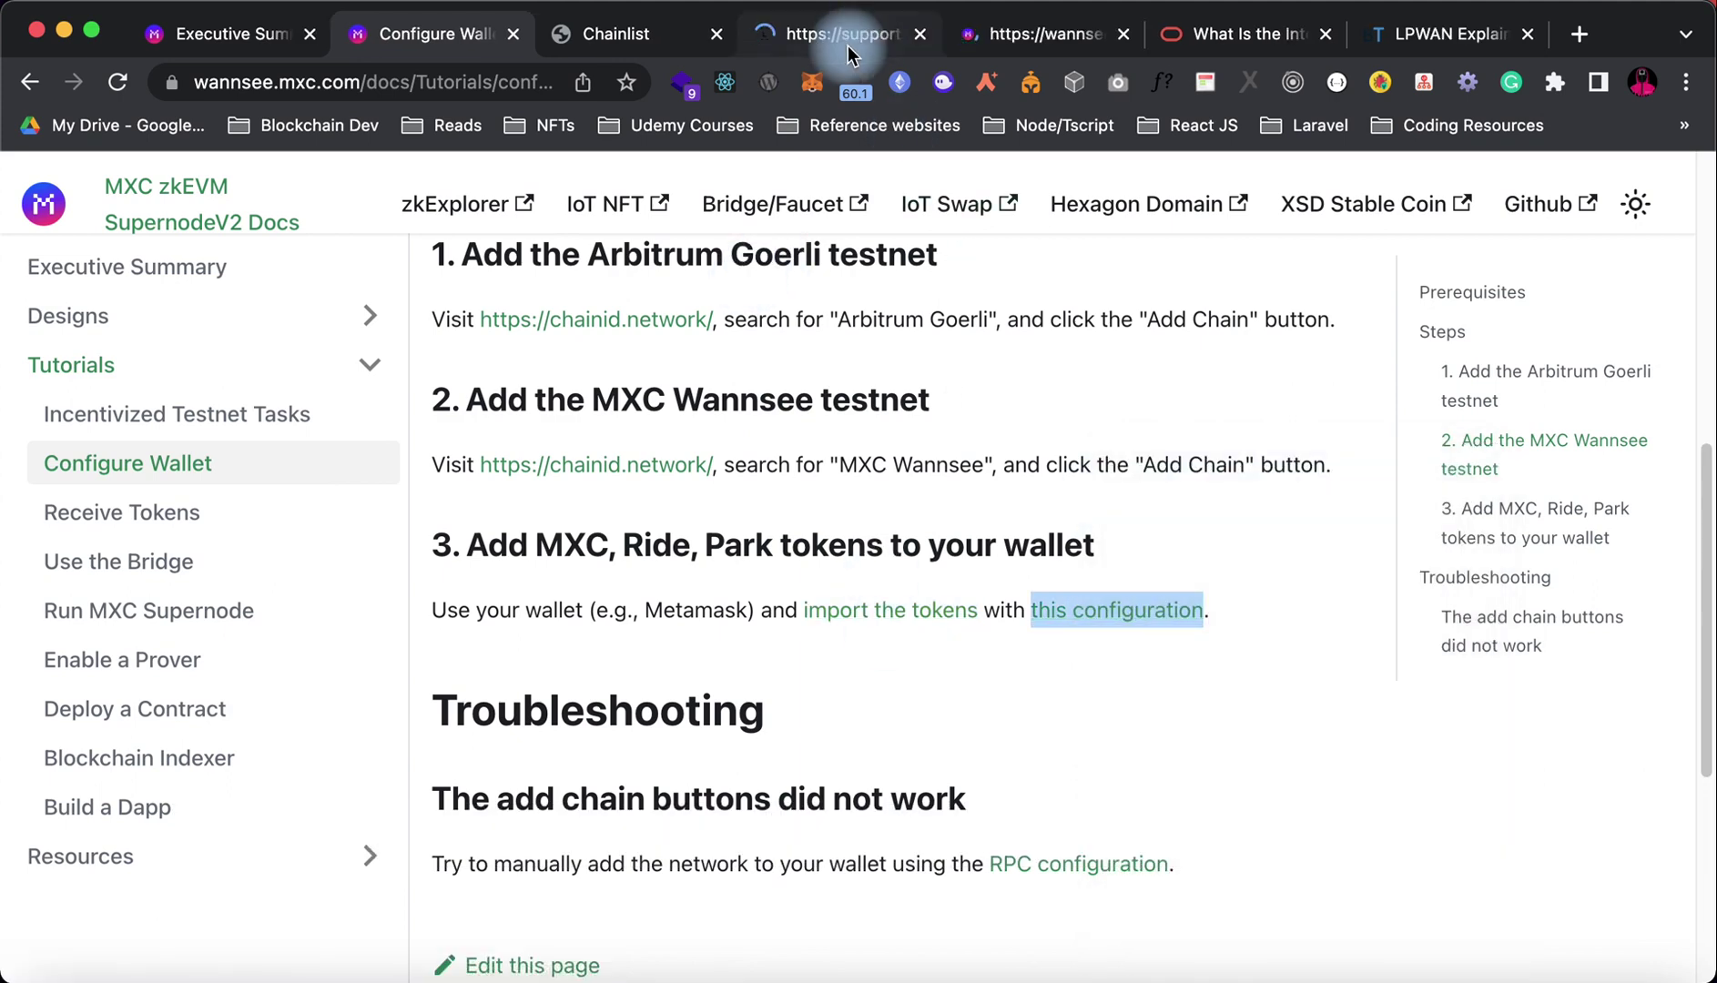
# Step: Read Ledger's 'Add custom tokens to MetaMask' support article
pyautogui.click(843, 37)
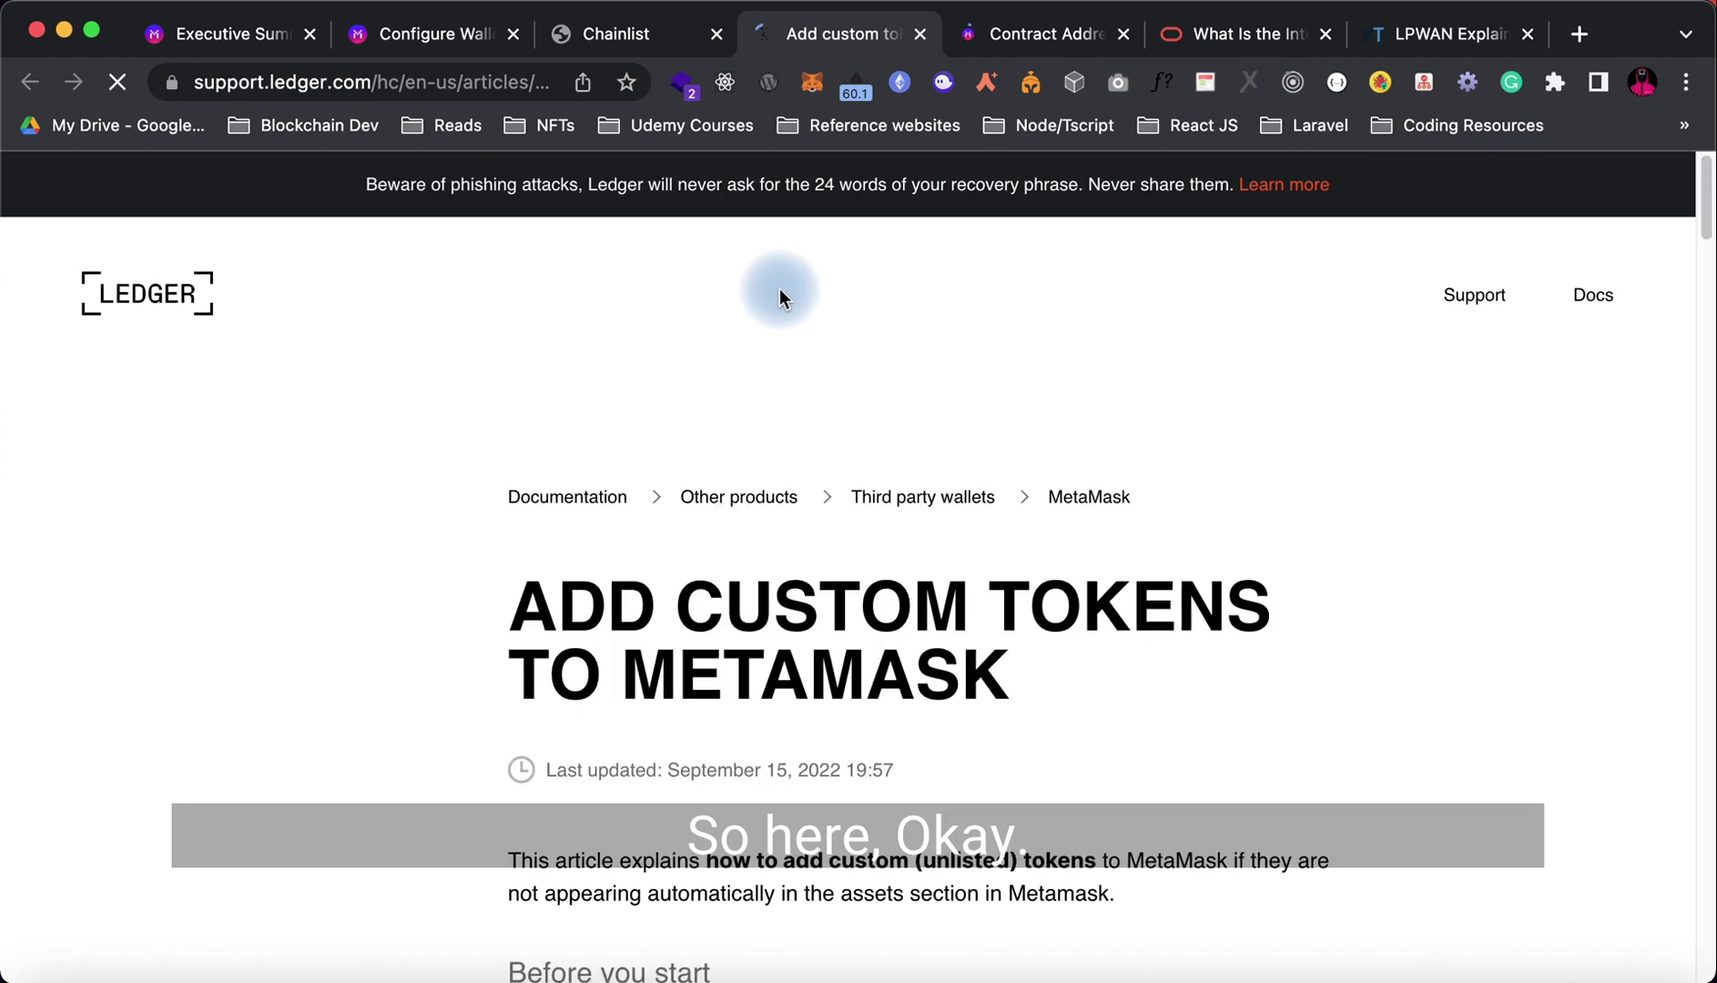
pyautogui.scroll(-3, 774, 628)
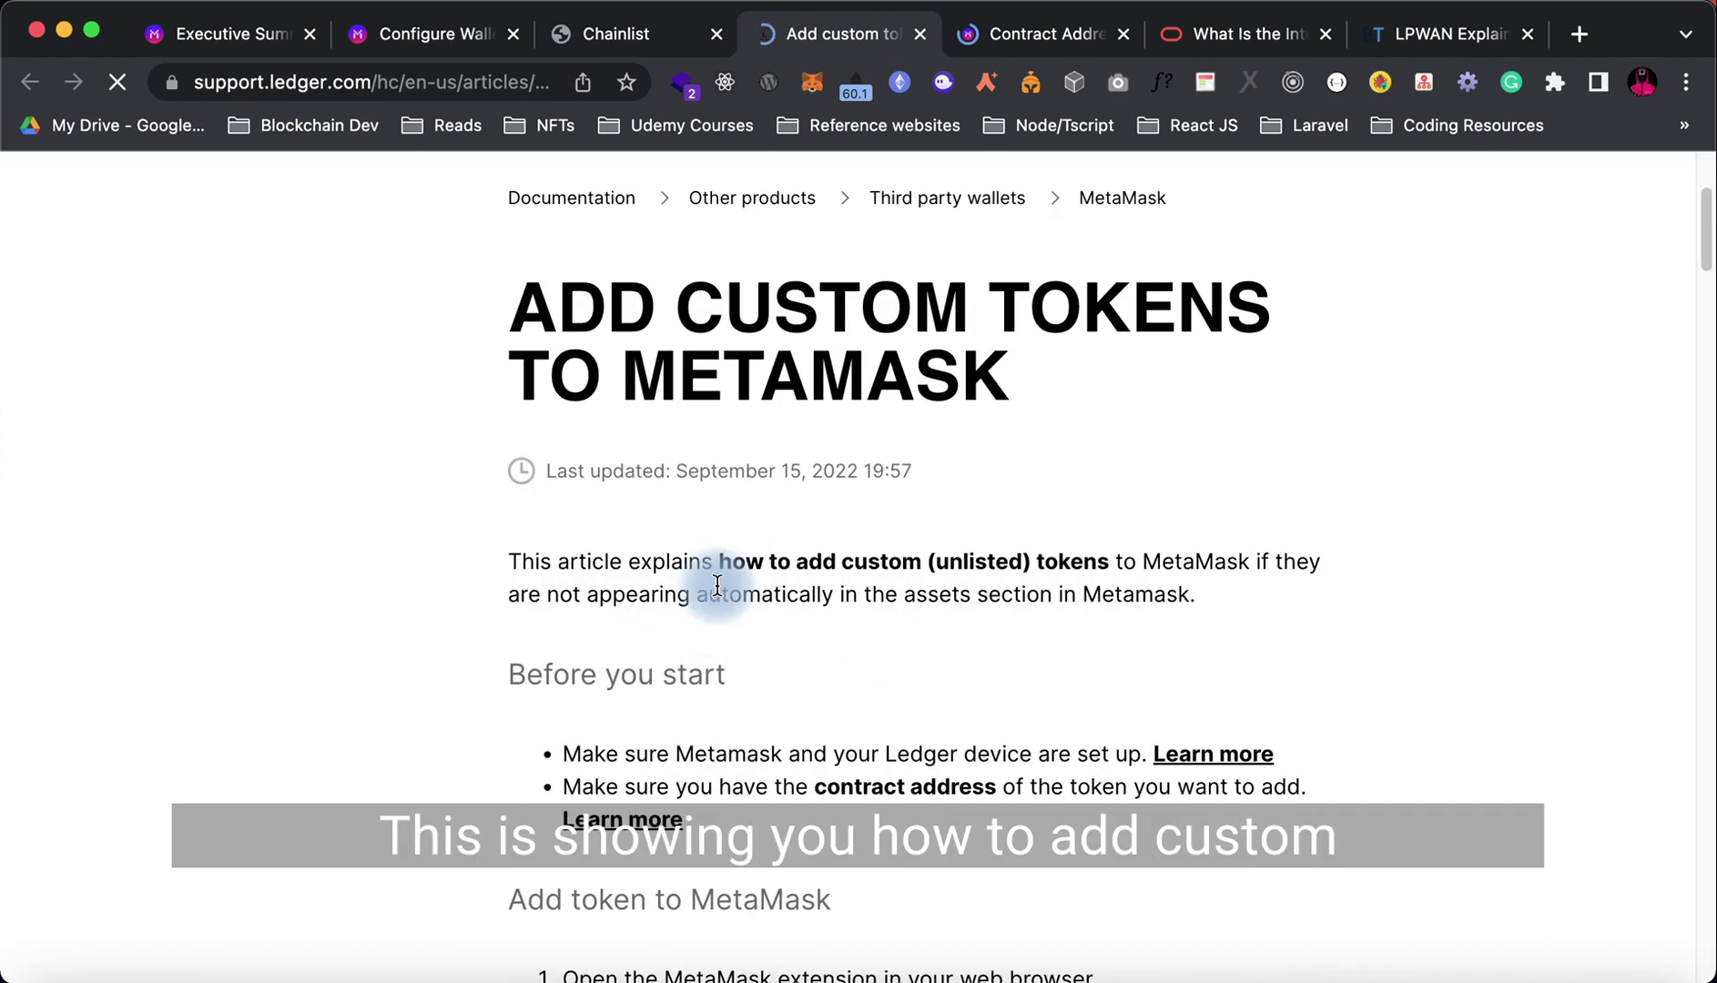
pyautogui.scroll(-5, 717, 583)
pyautogui.scroll(10, 710, 564)
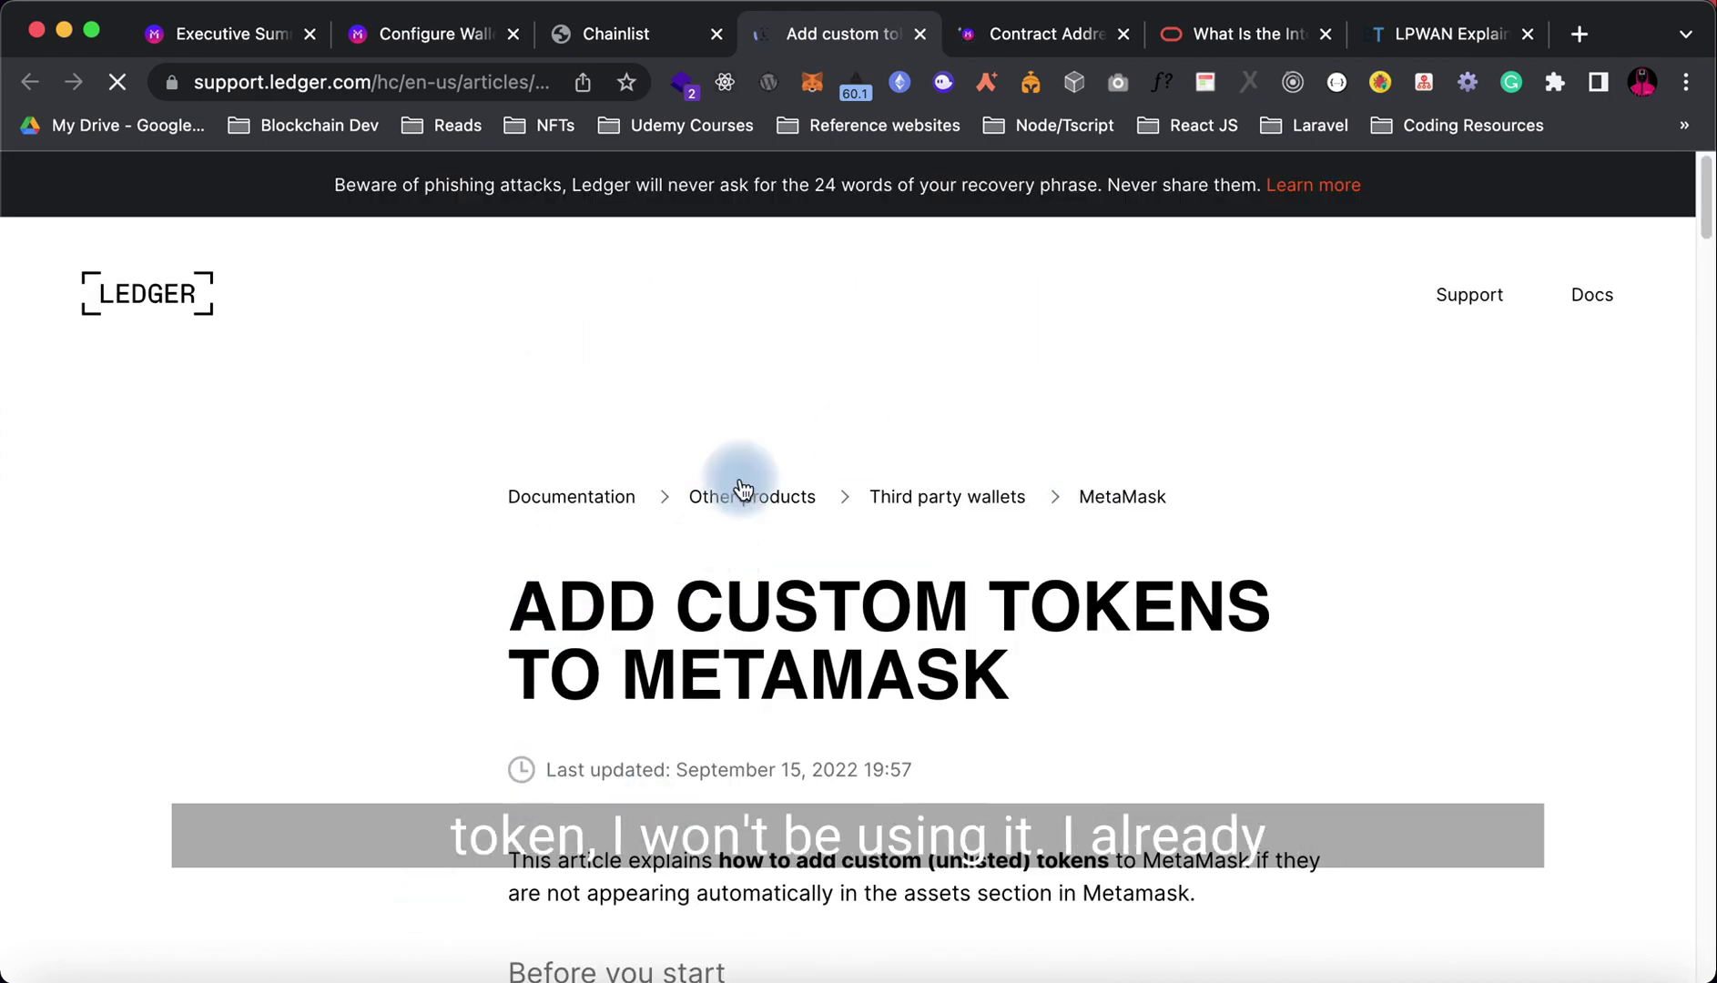
# Step: Copy the Arbitrum Goerli Ride Token address and switch MetaMask to Arbitrum Görli, showing Assets
pyautogui.click(918, 33)
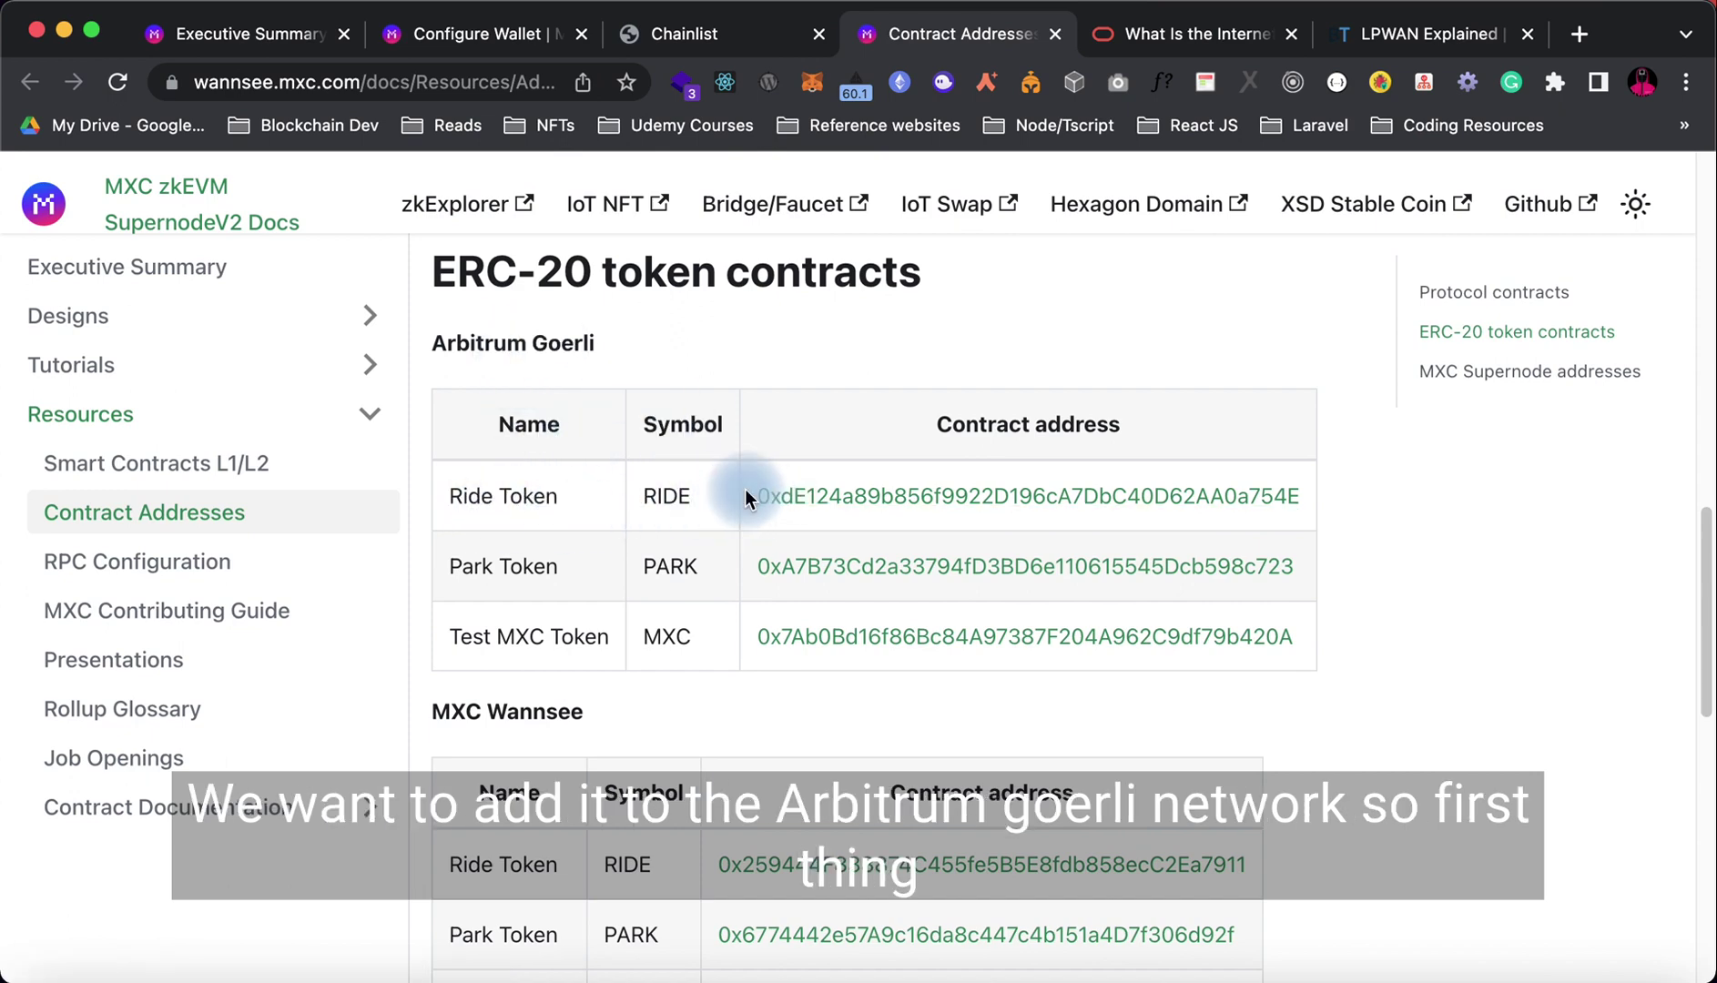
pyautogui.moveTo(745, 488); pyautogui.dragTo(1309, 505)
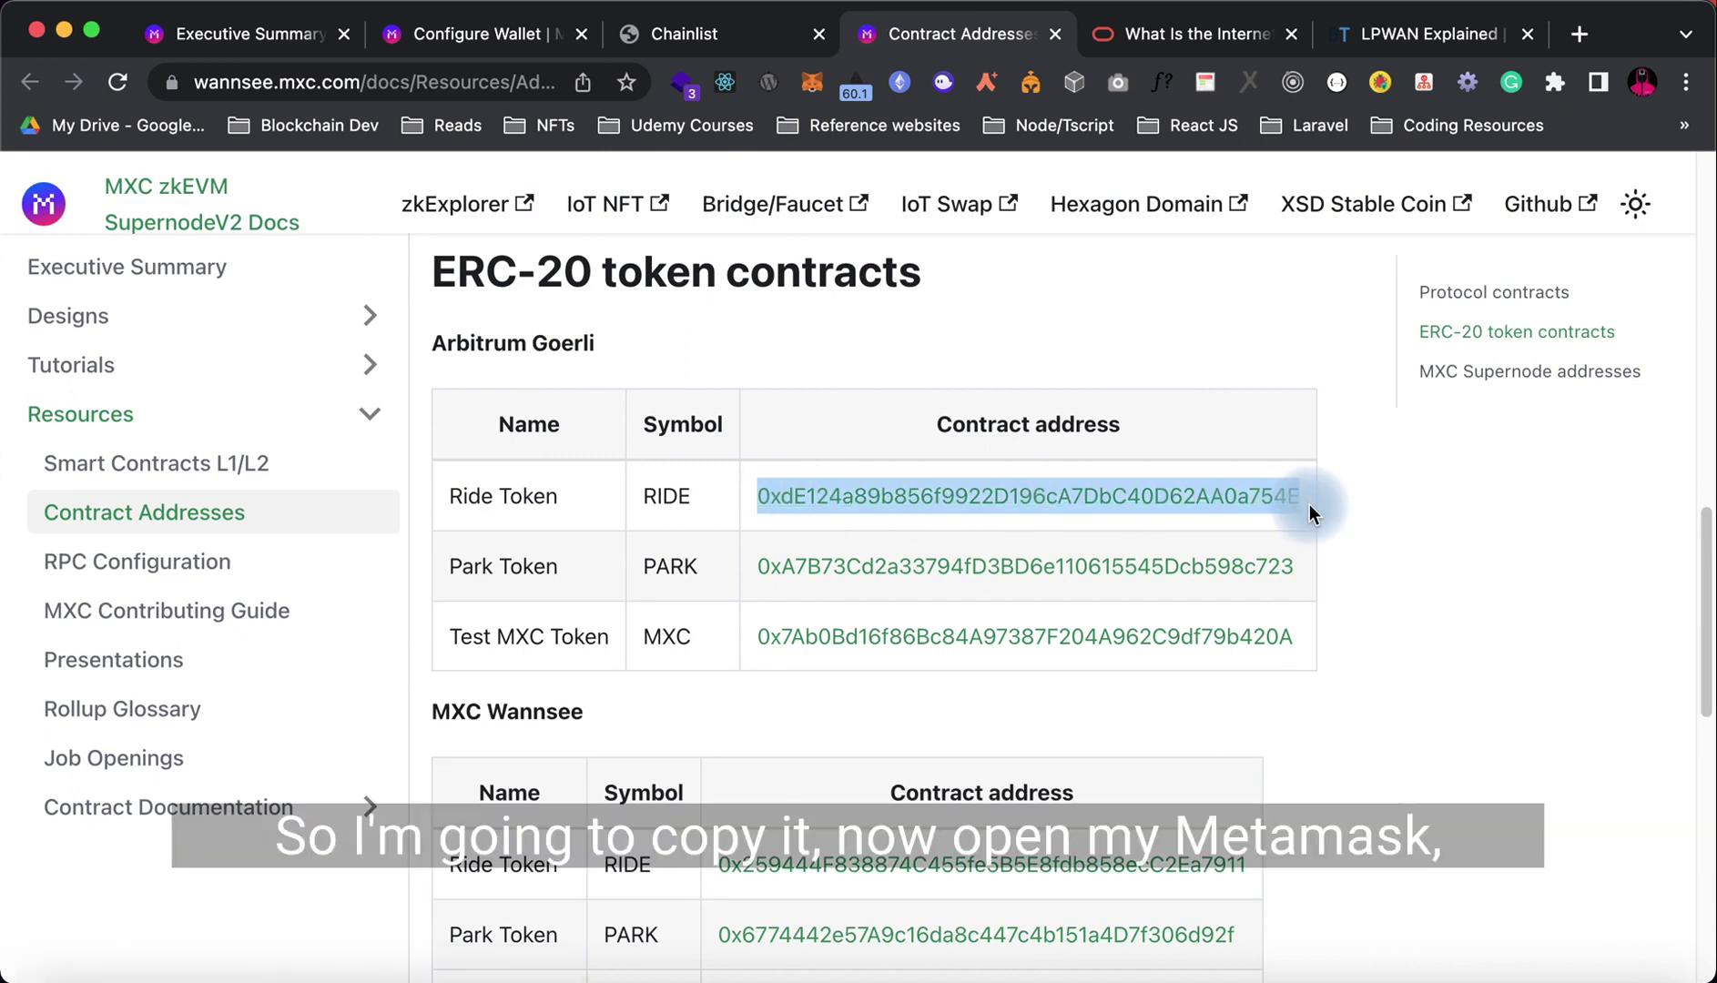
pyautogui.click(812, 84)
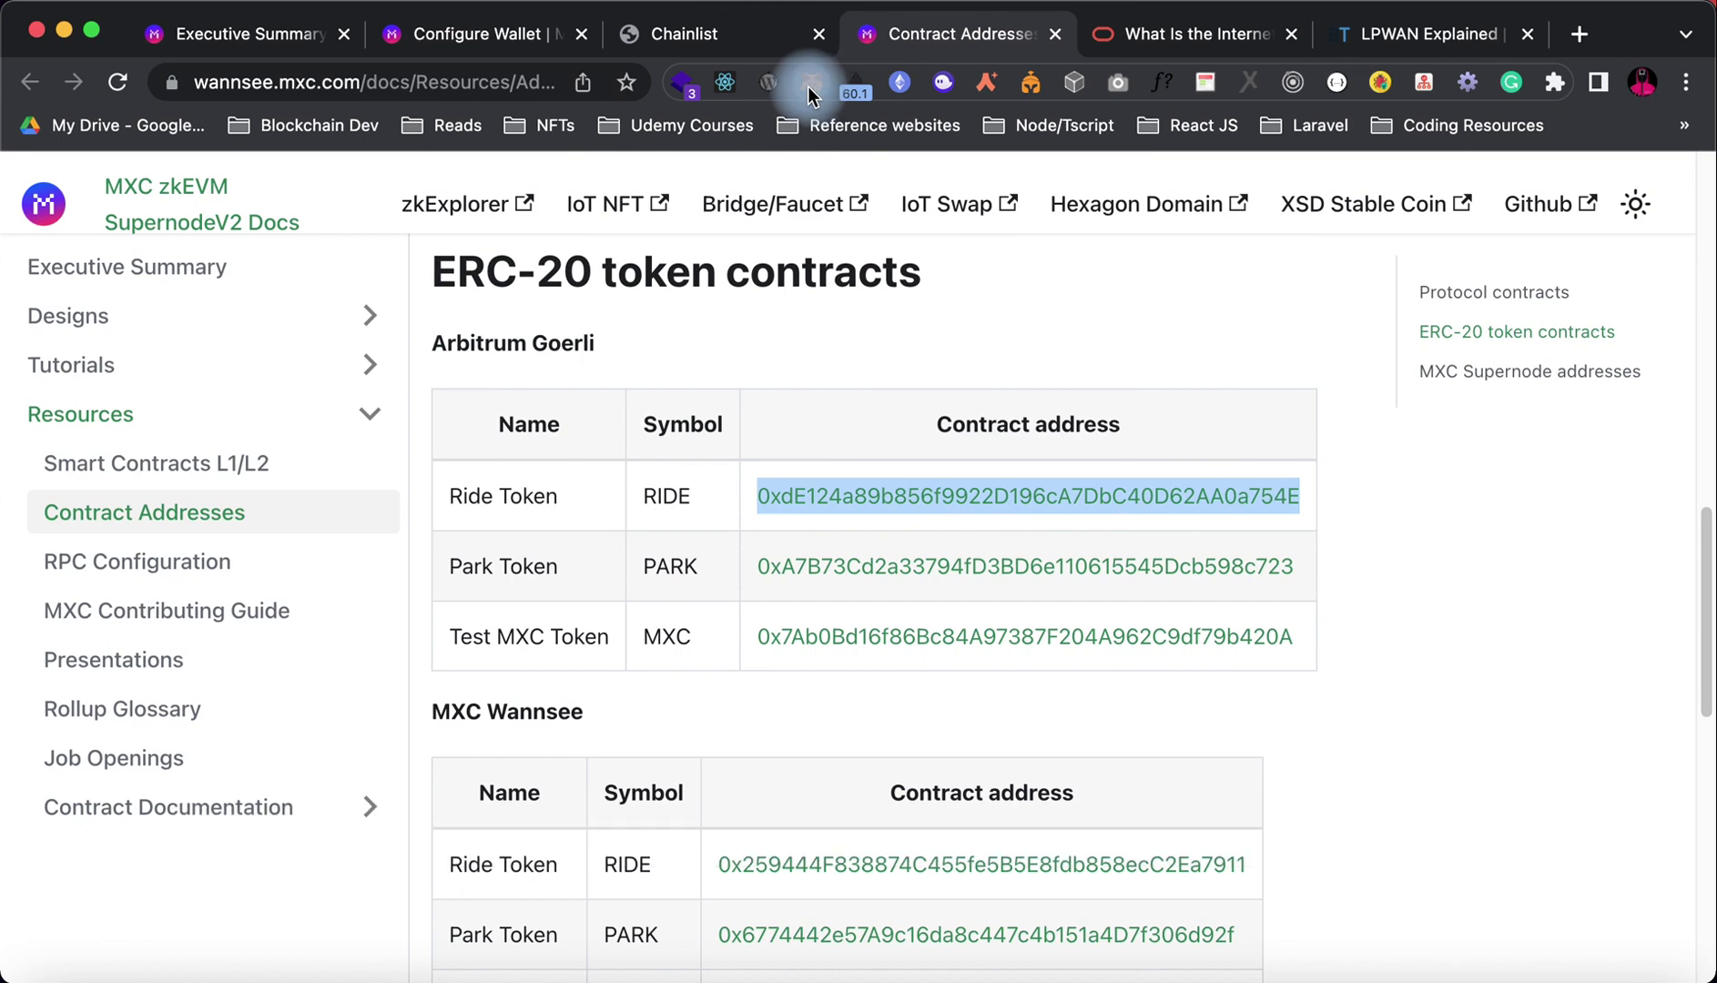
pyautogui.click(810, 84)
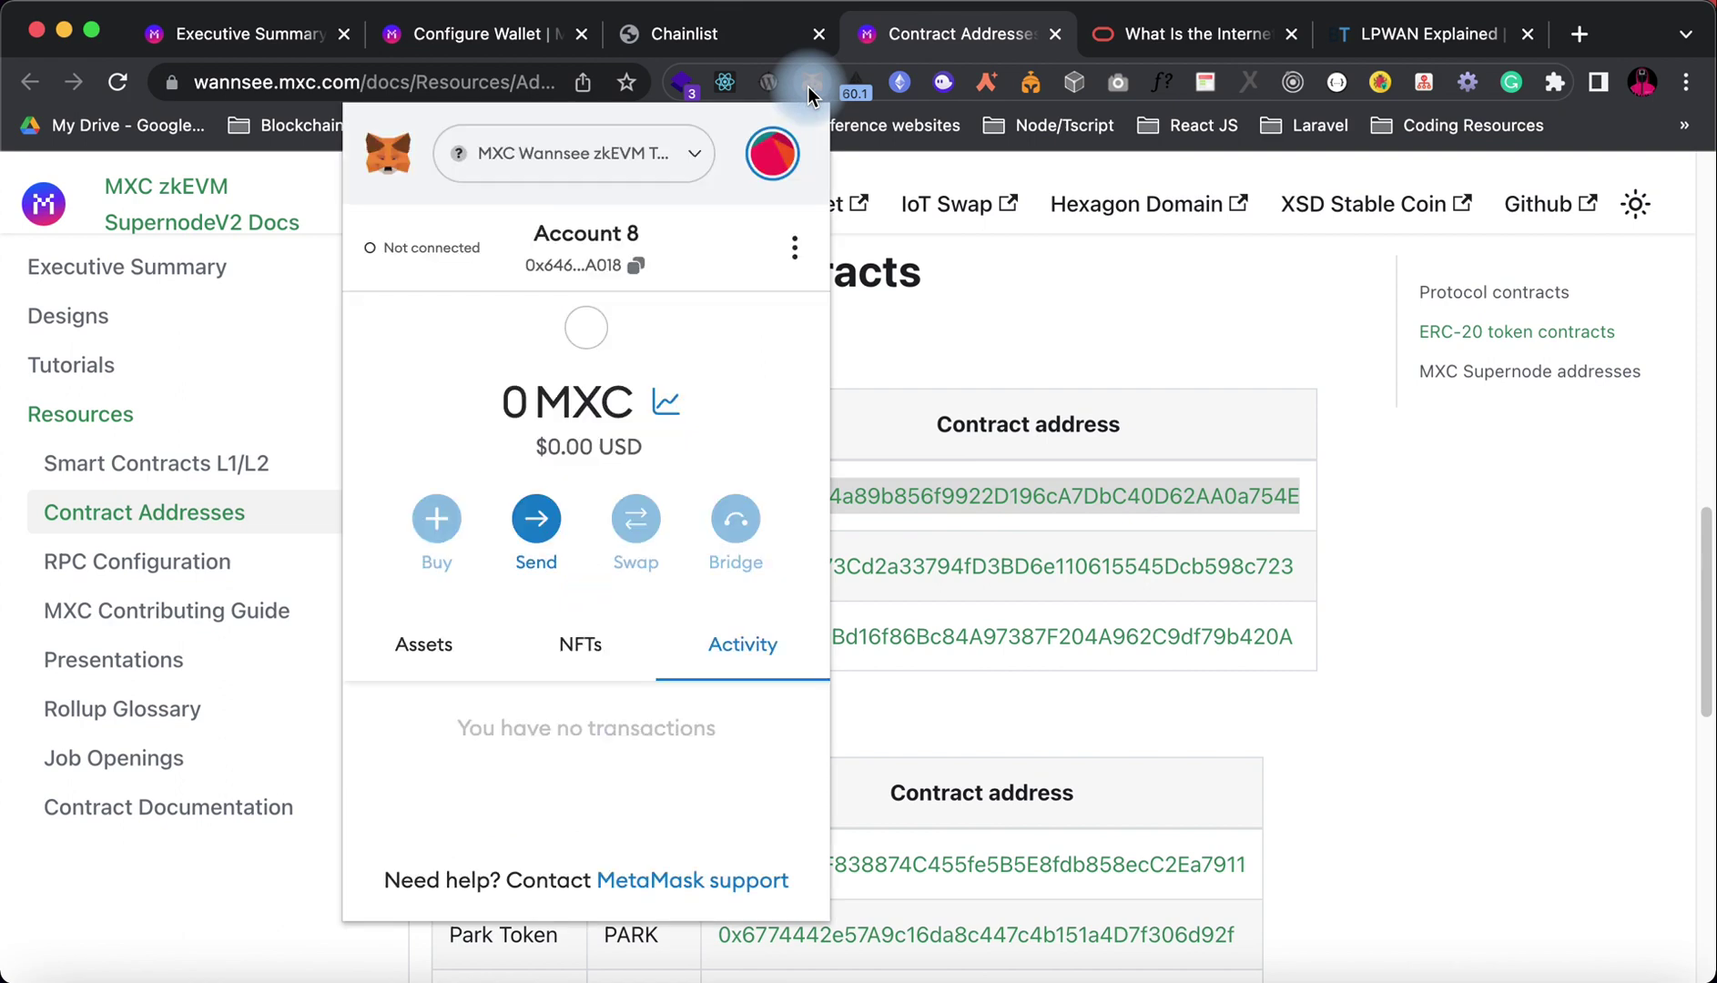
pyautogui.click(666, 165)
pyautogui.click(604, 381)
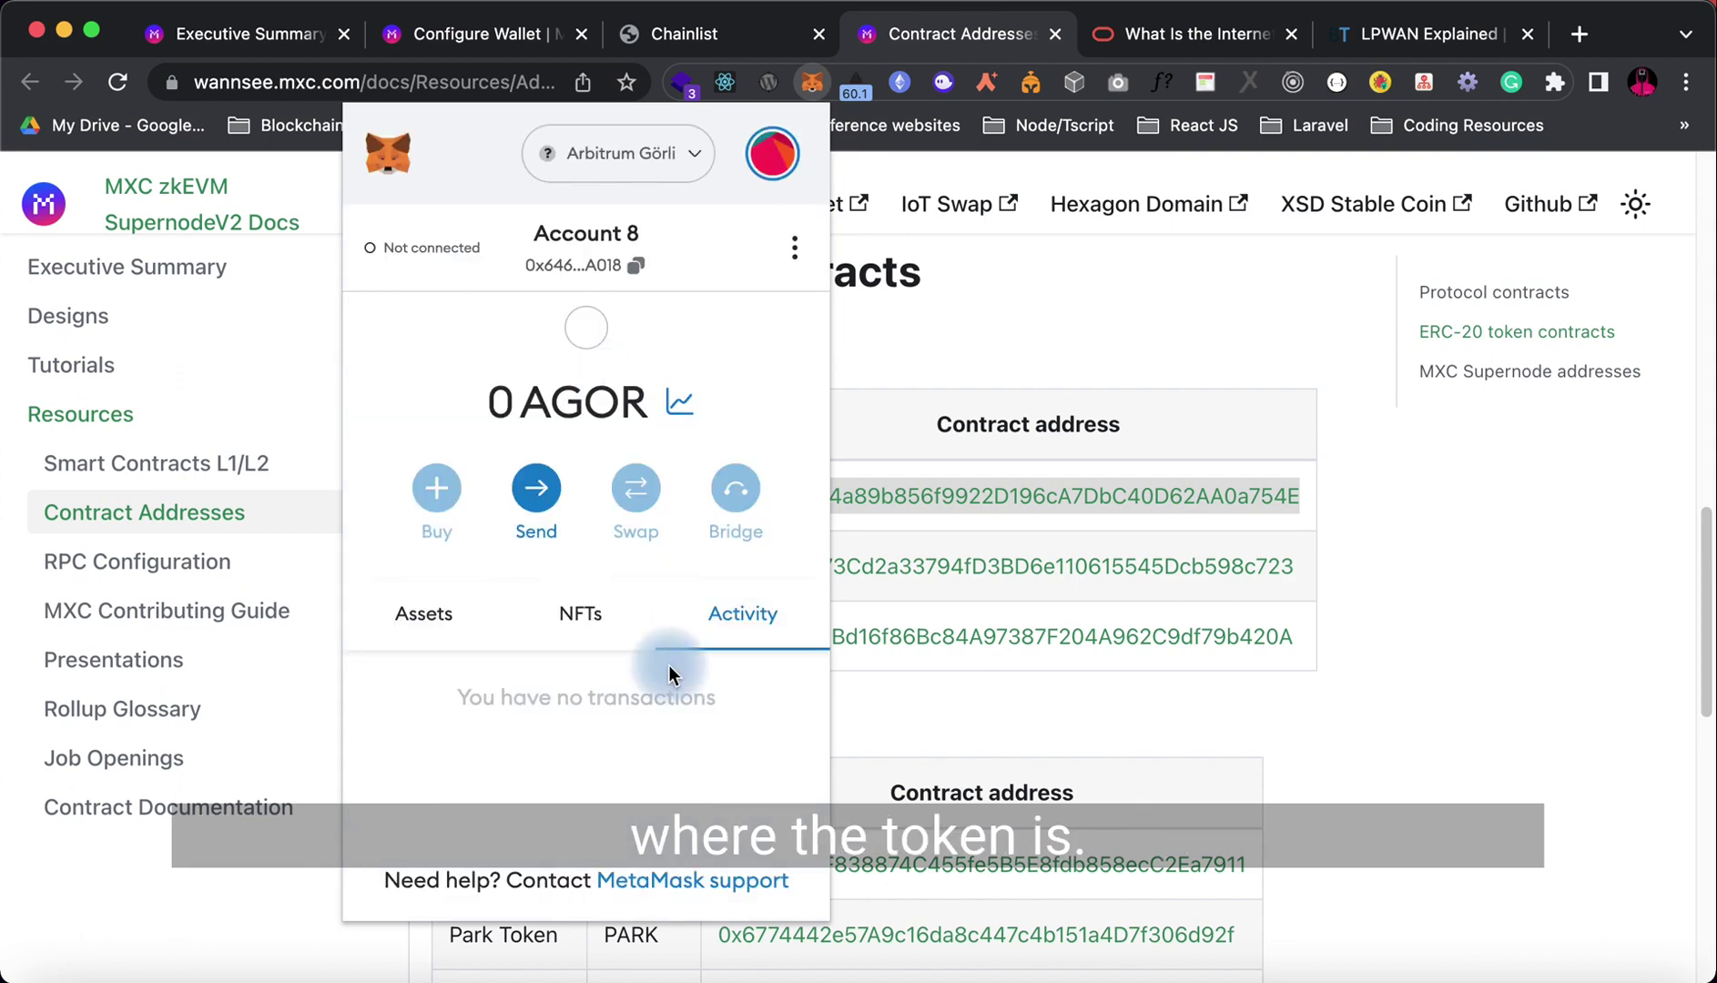
pyautogui.click(429, 619)
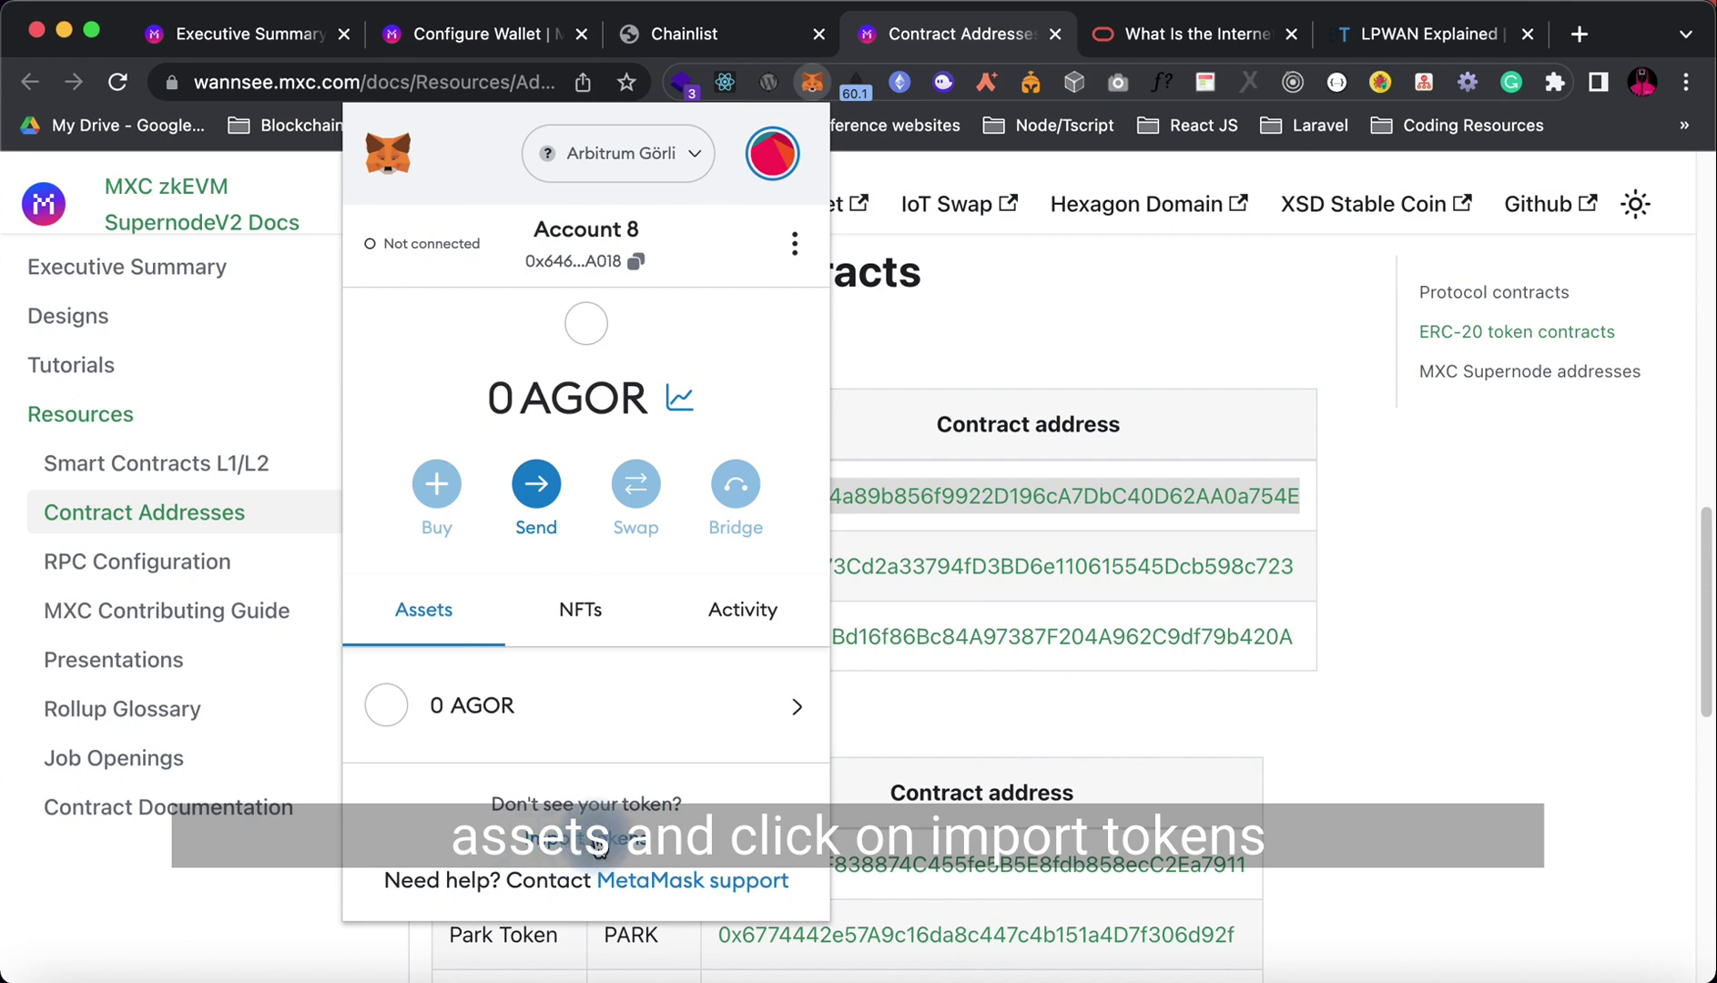
# Step: Paste the Ride Token address as a custom token so 0 RIDE appears beside 0 AGOR
pyautogui.click(597, 840)
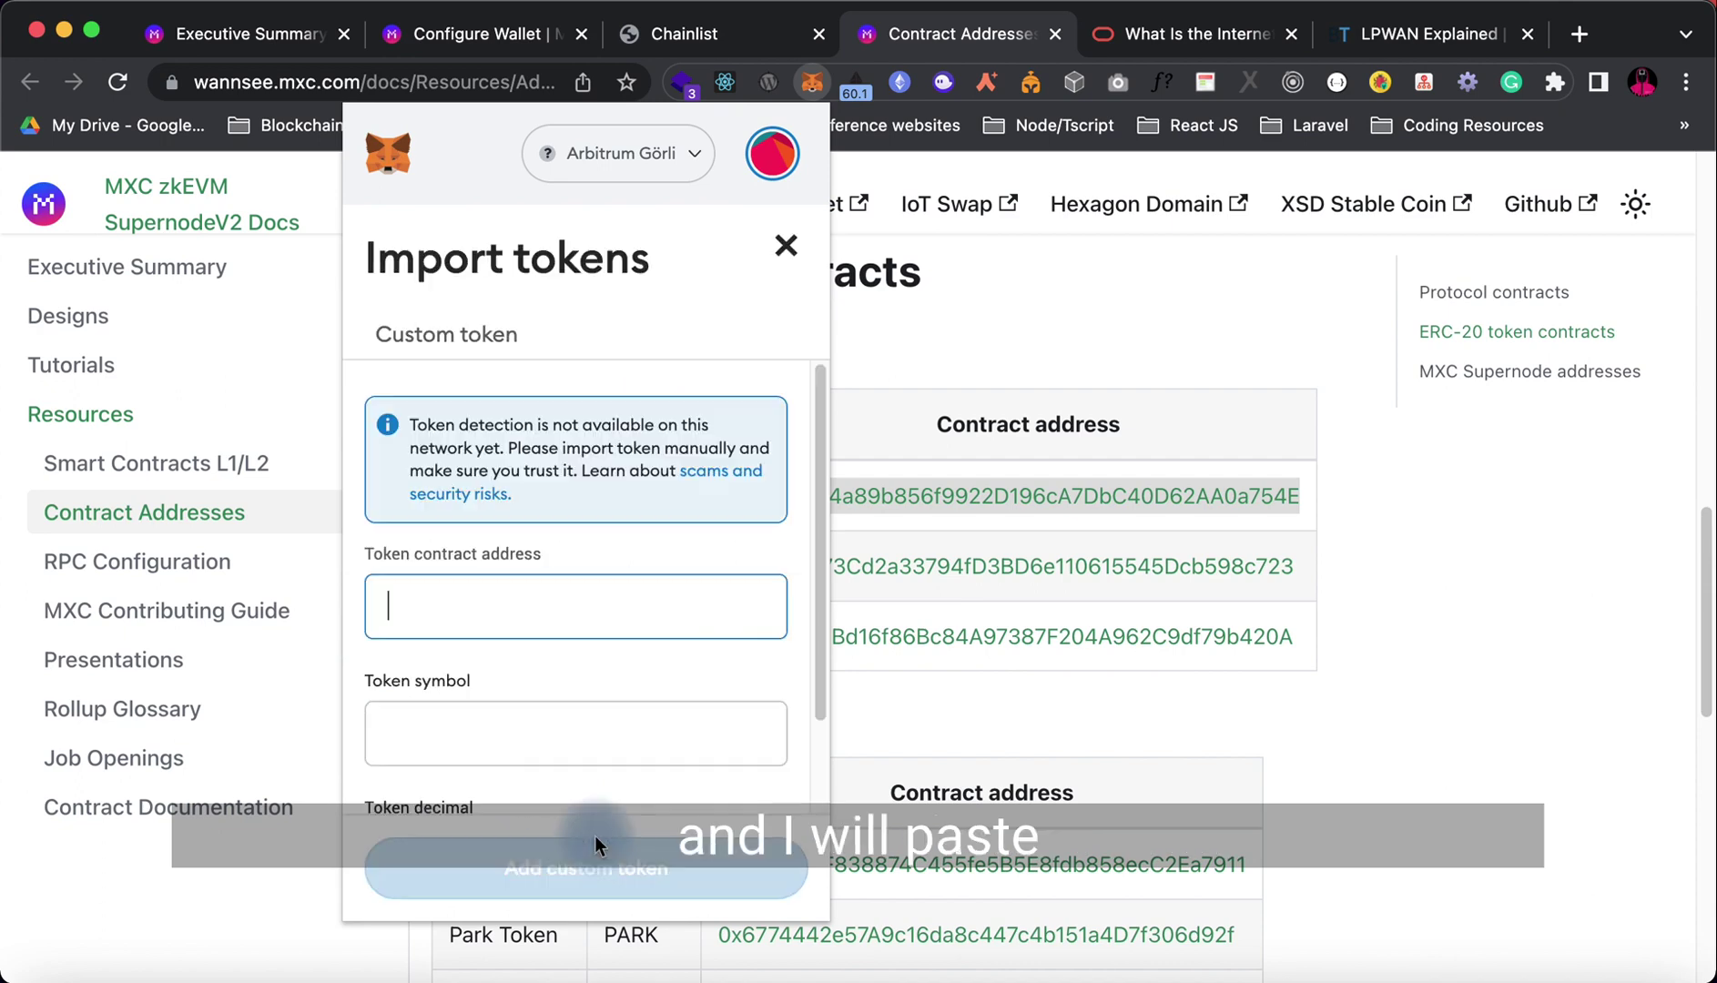
pyautogui.click(474, 597)
pyautogui.press('super+v')
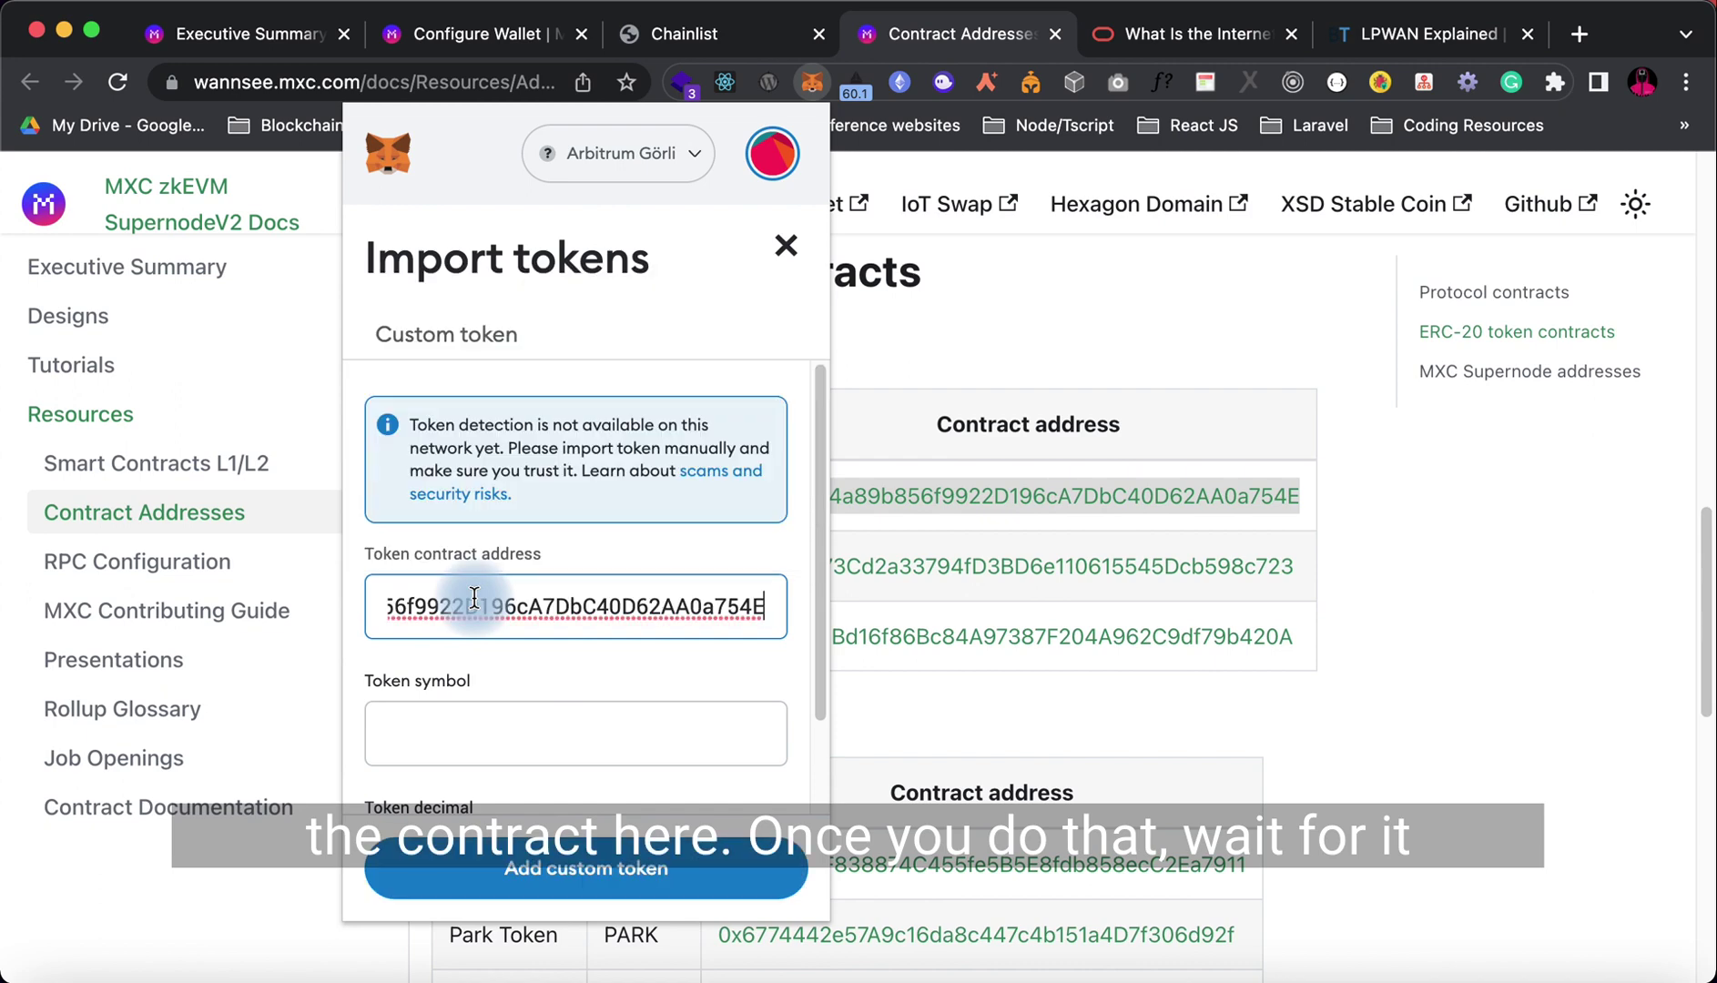
pyautogui.scroll(-2, 534, 666)
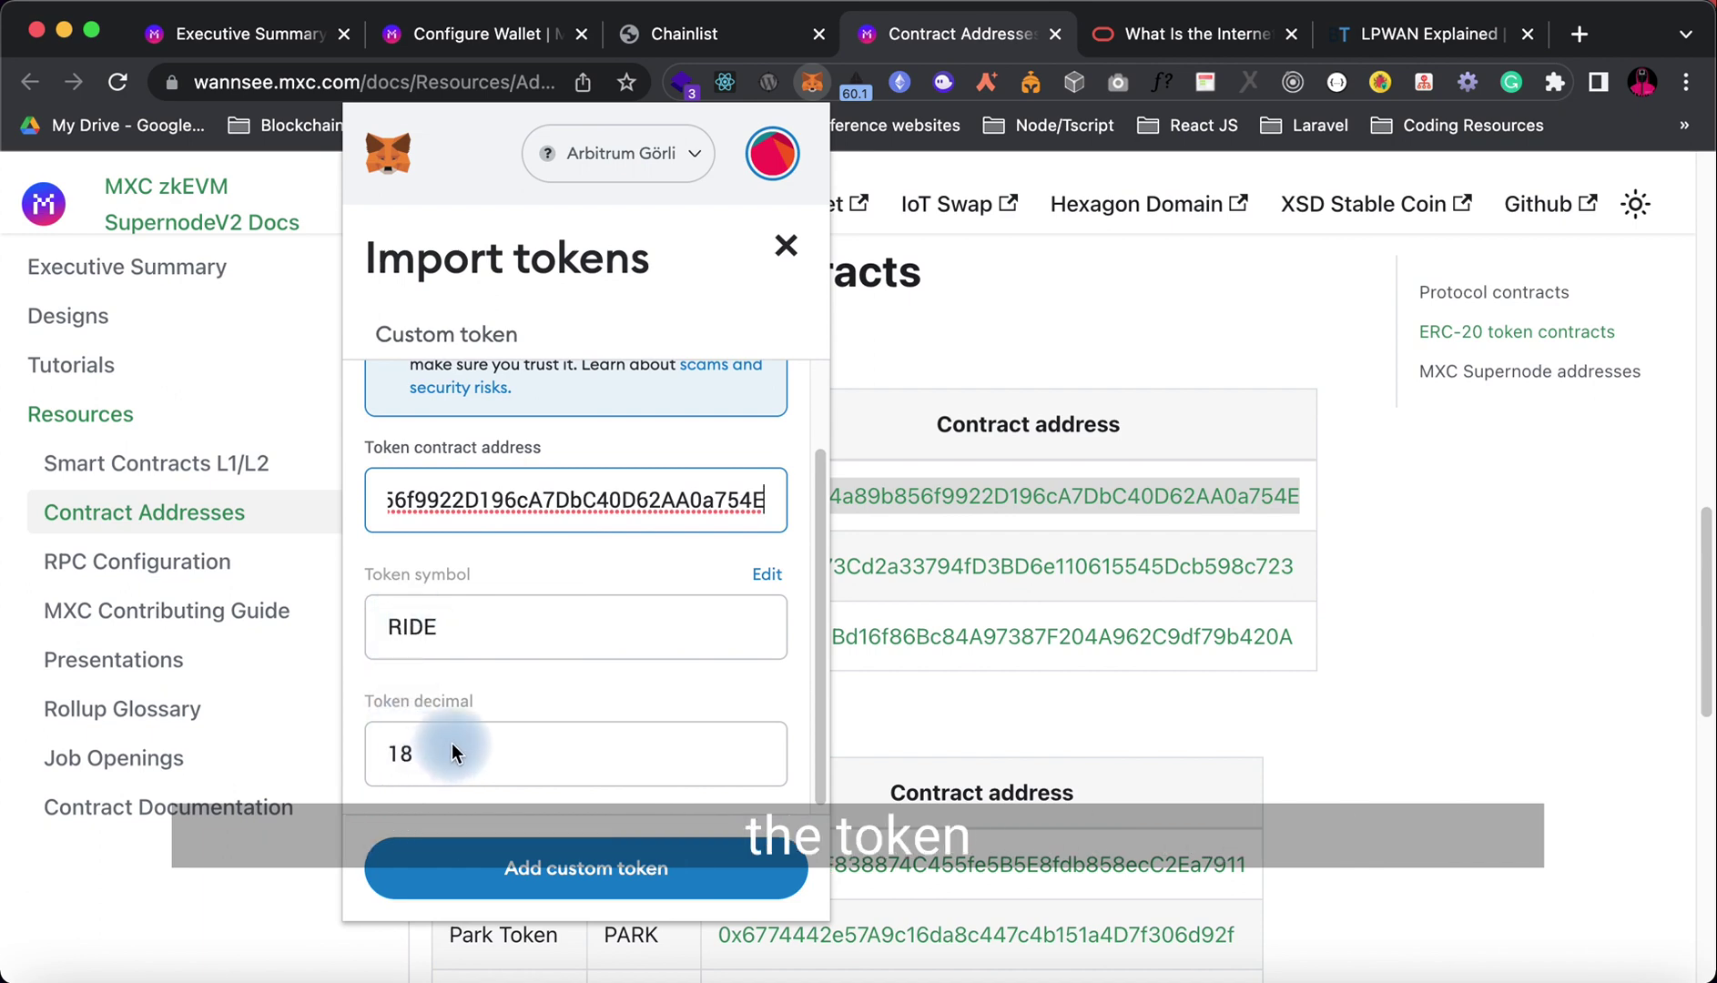
pyautogui.scroll(-1, 476, 722)
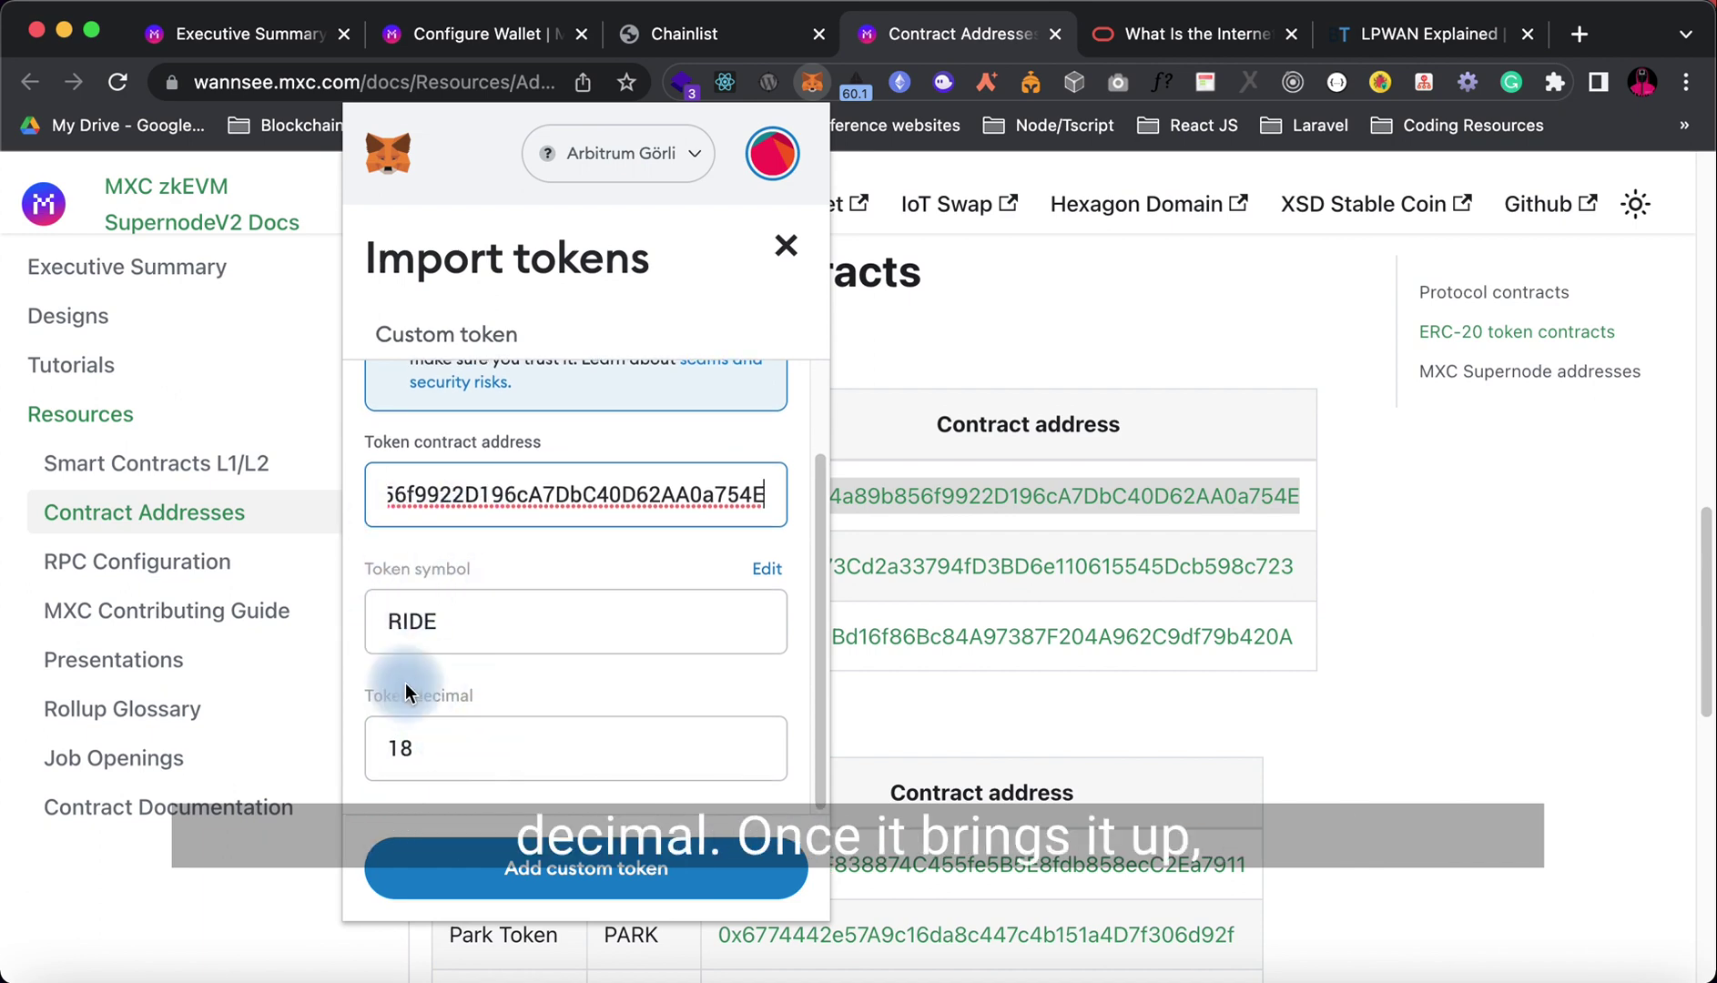
pyautogui.click(594, 876)
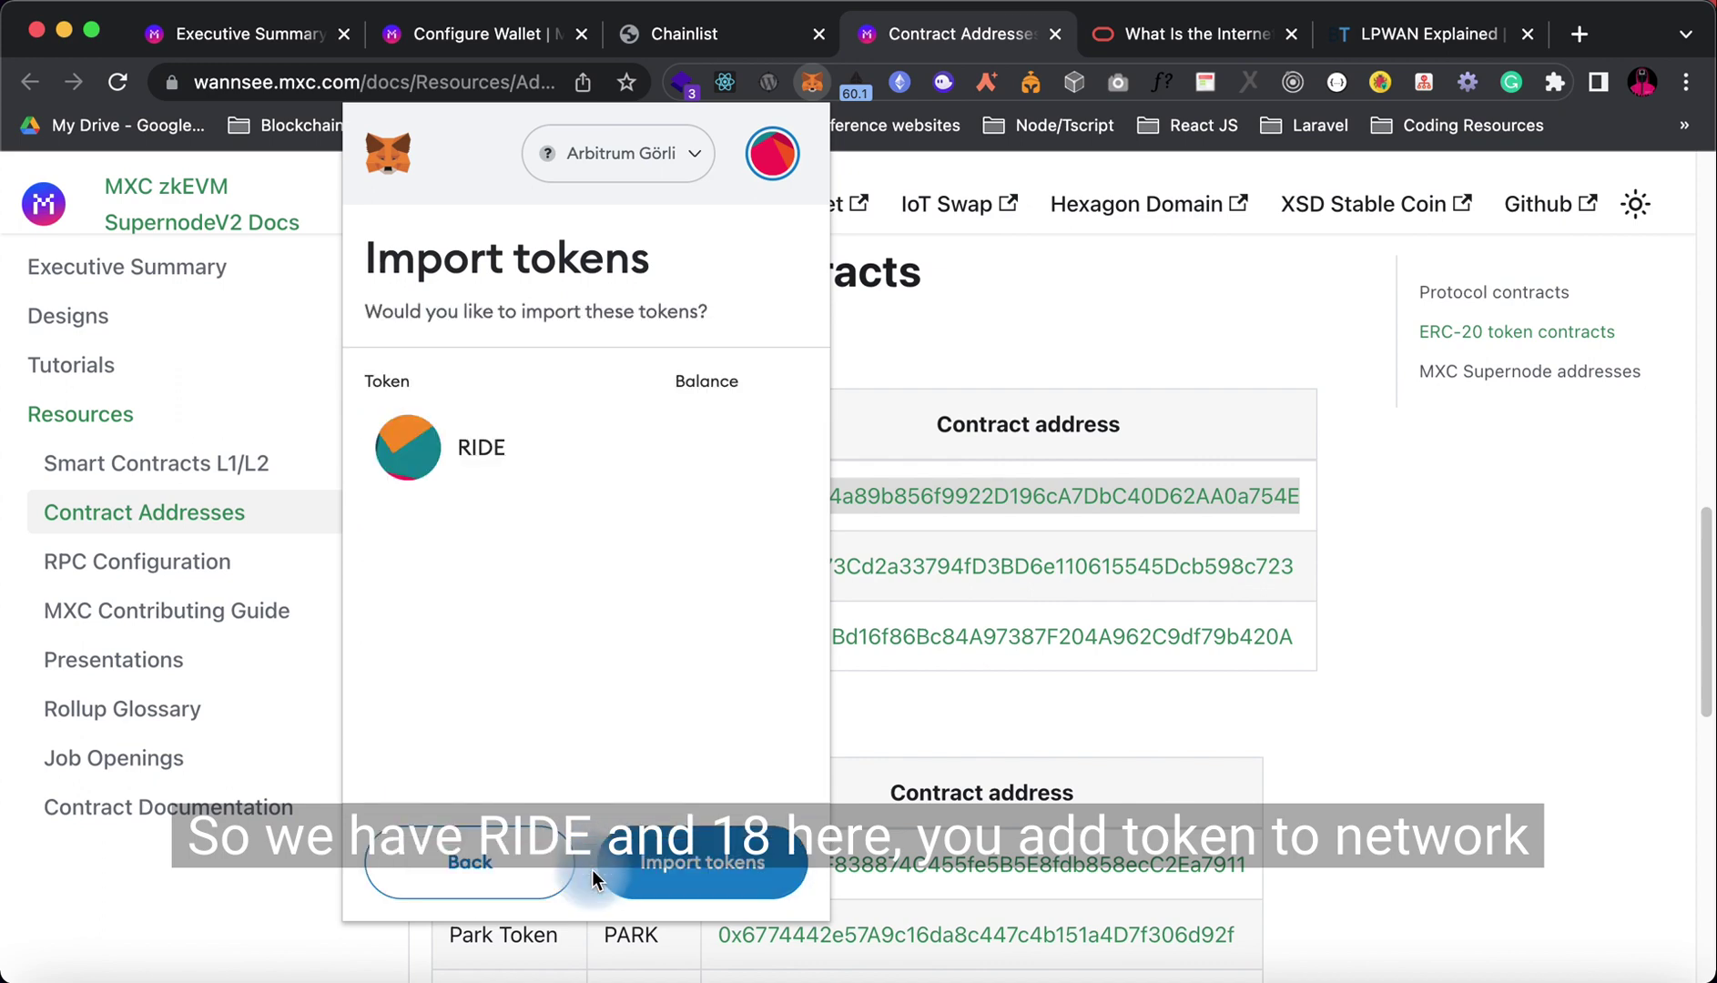
pyautogui.click(685, 863)
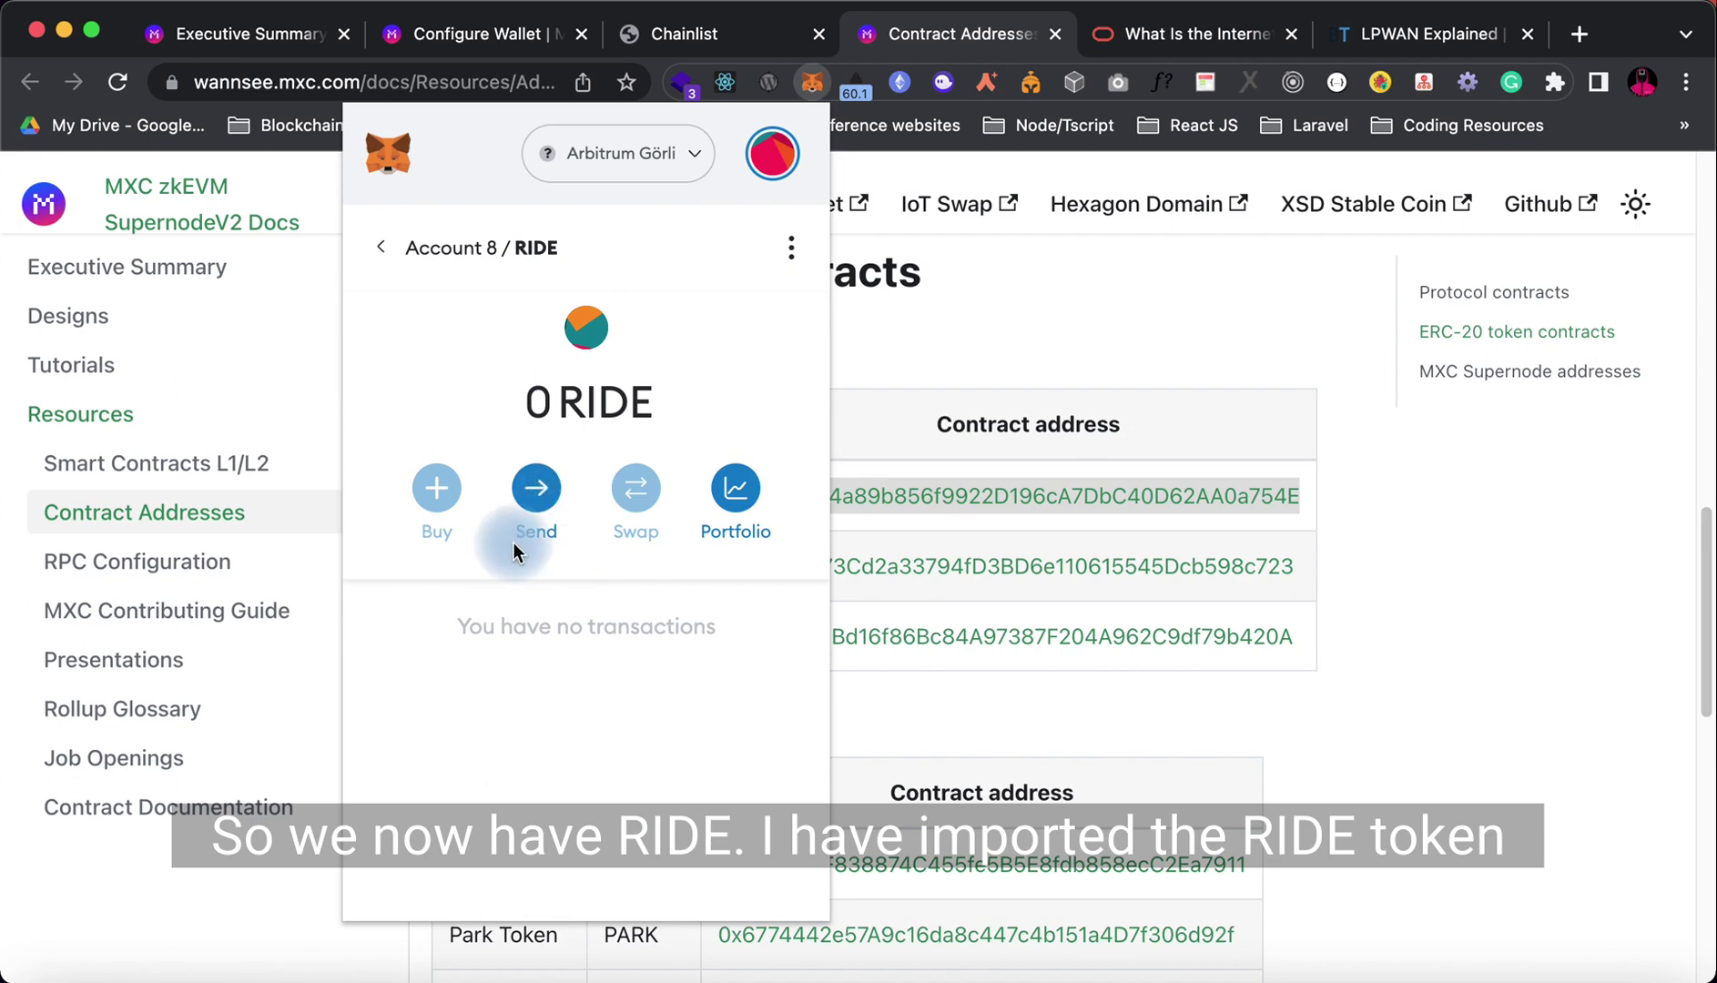
pyautogui.click(384, 247)
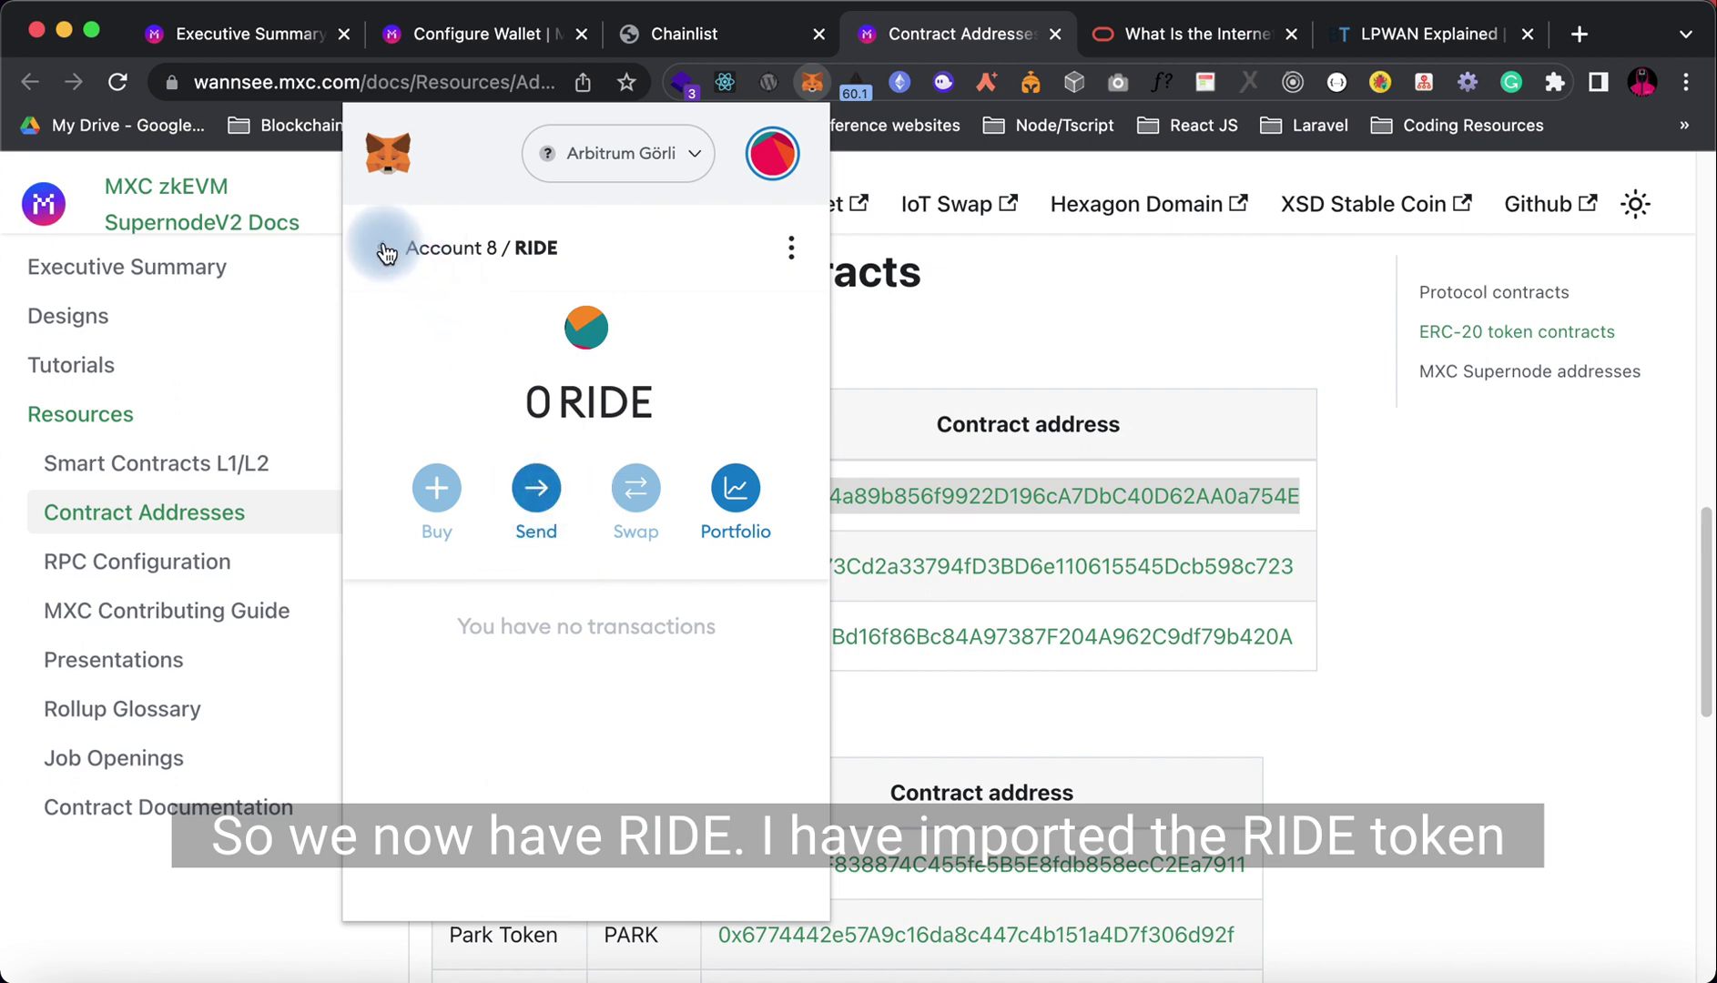
pyautogui.scroll(-3, 482, 755)
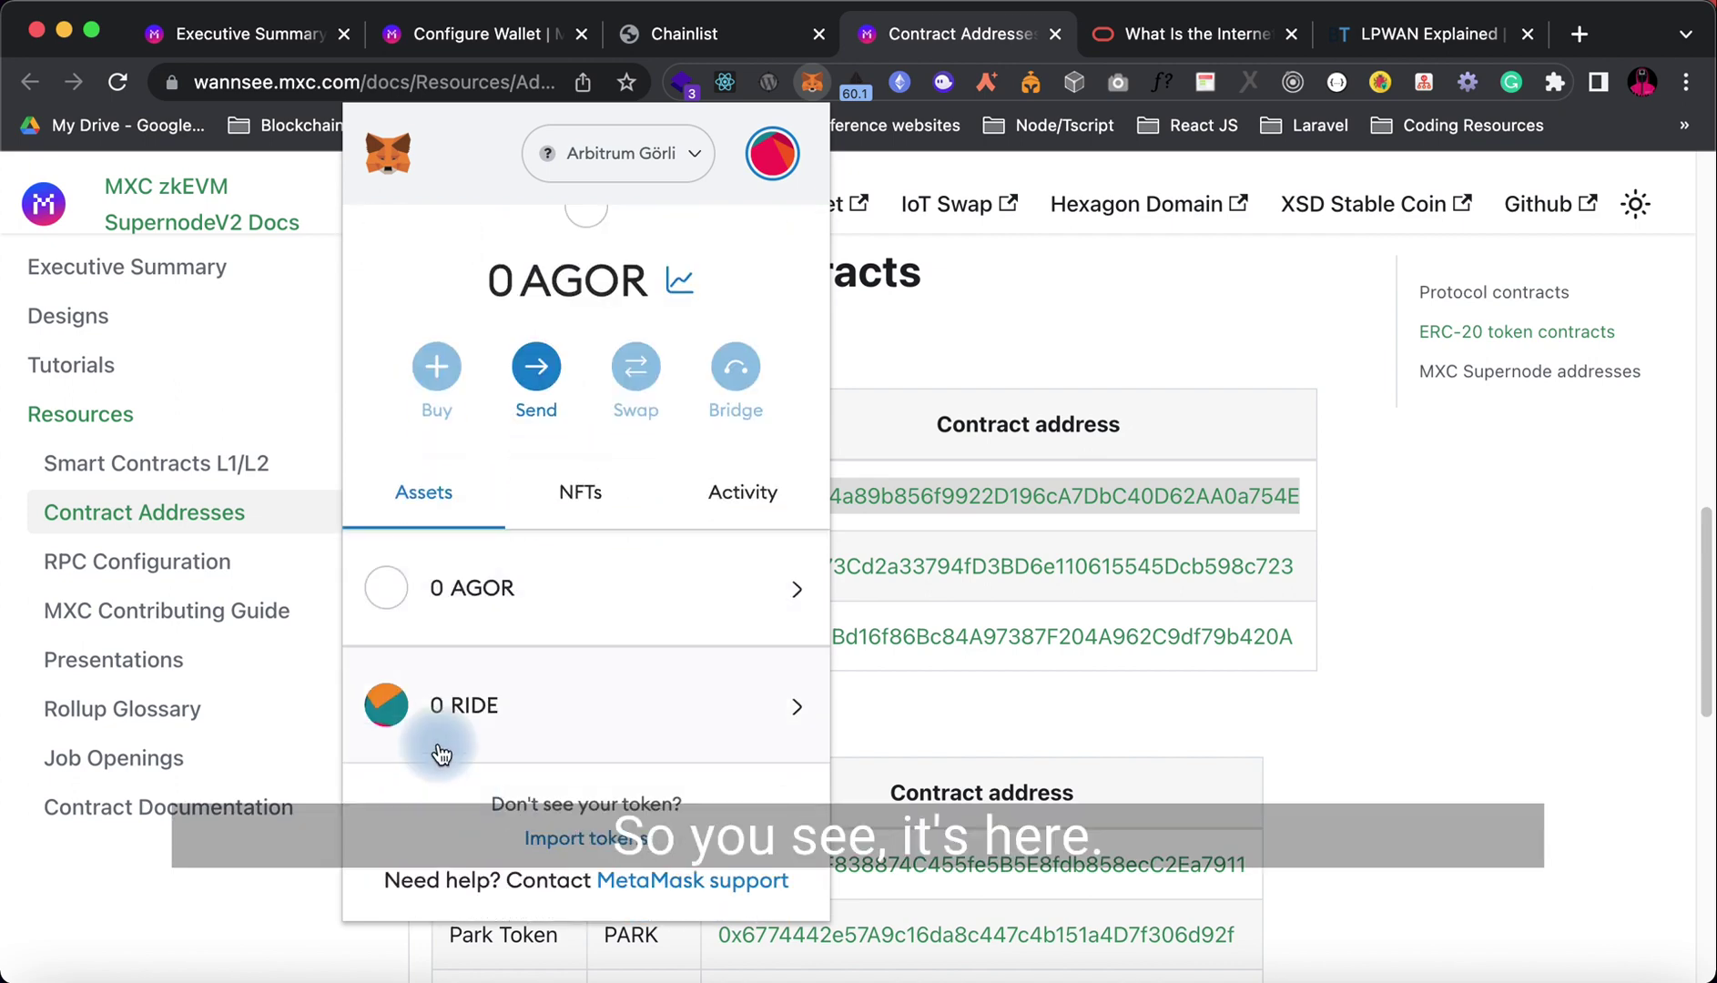
# Step: Copy the Park Token contract address from the Arbitrum Goerli table
pyautogui.click(1130, 727)
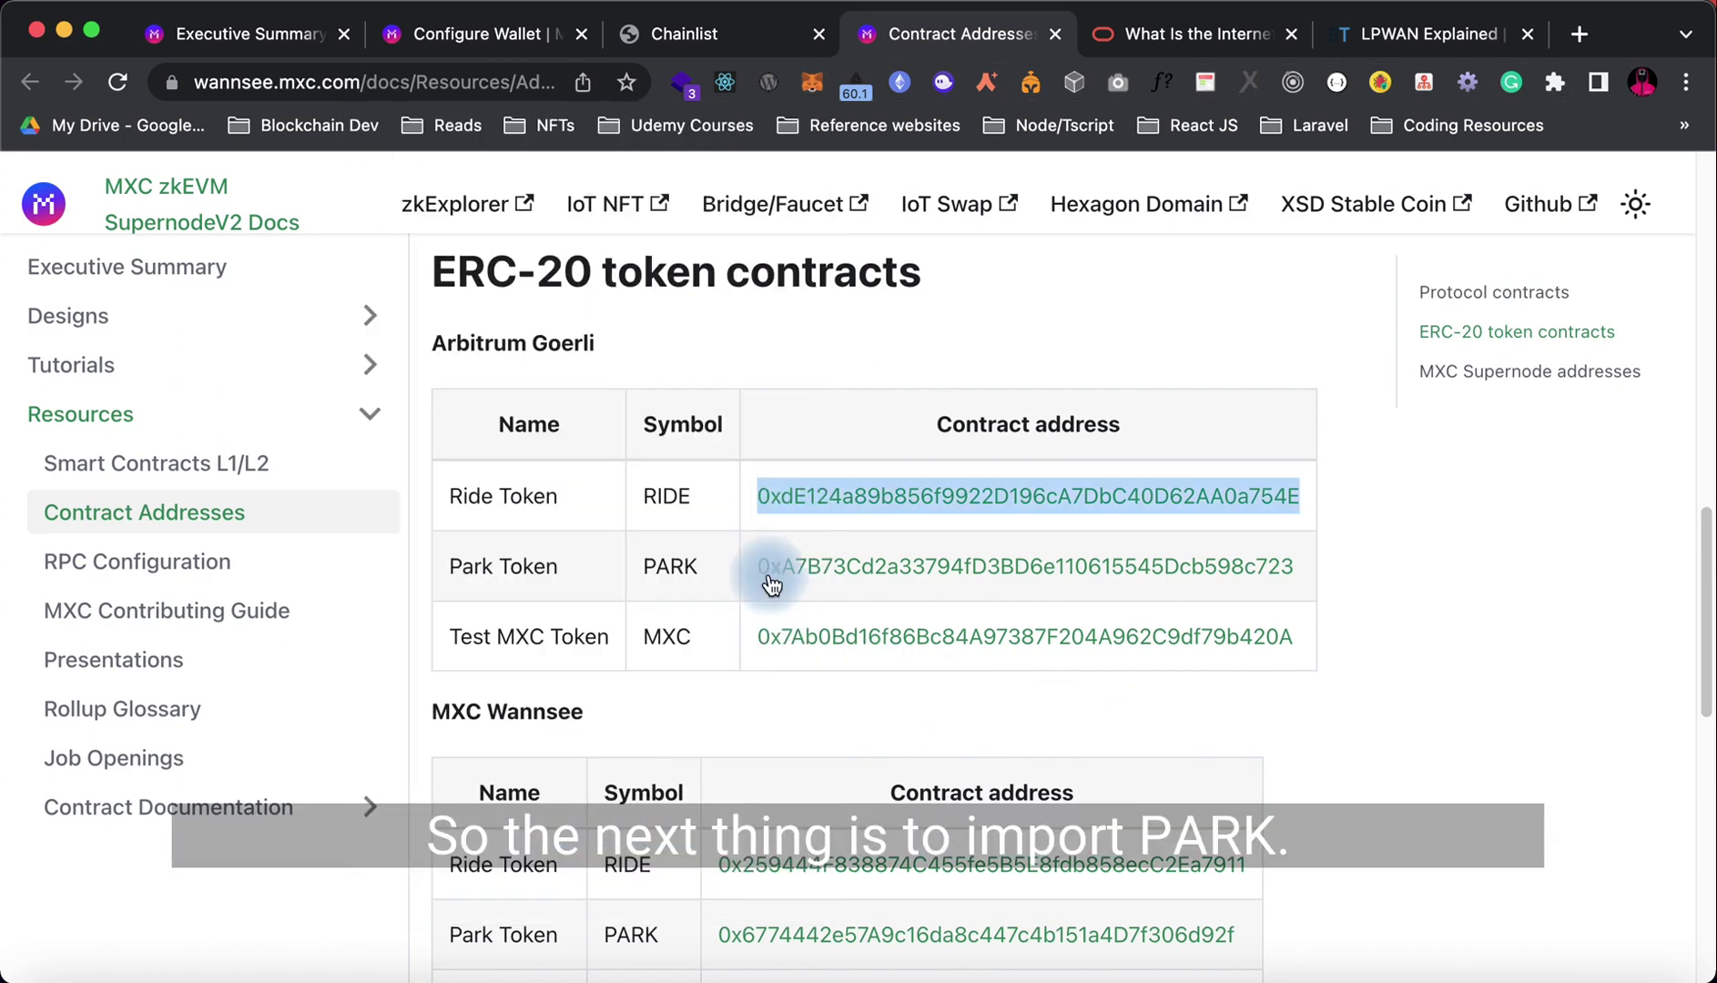
pyautogui.moveTo(753, 565); pyautogui.dragTo(1297, 580)
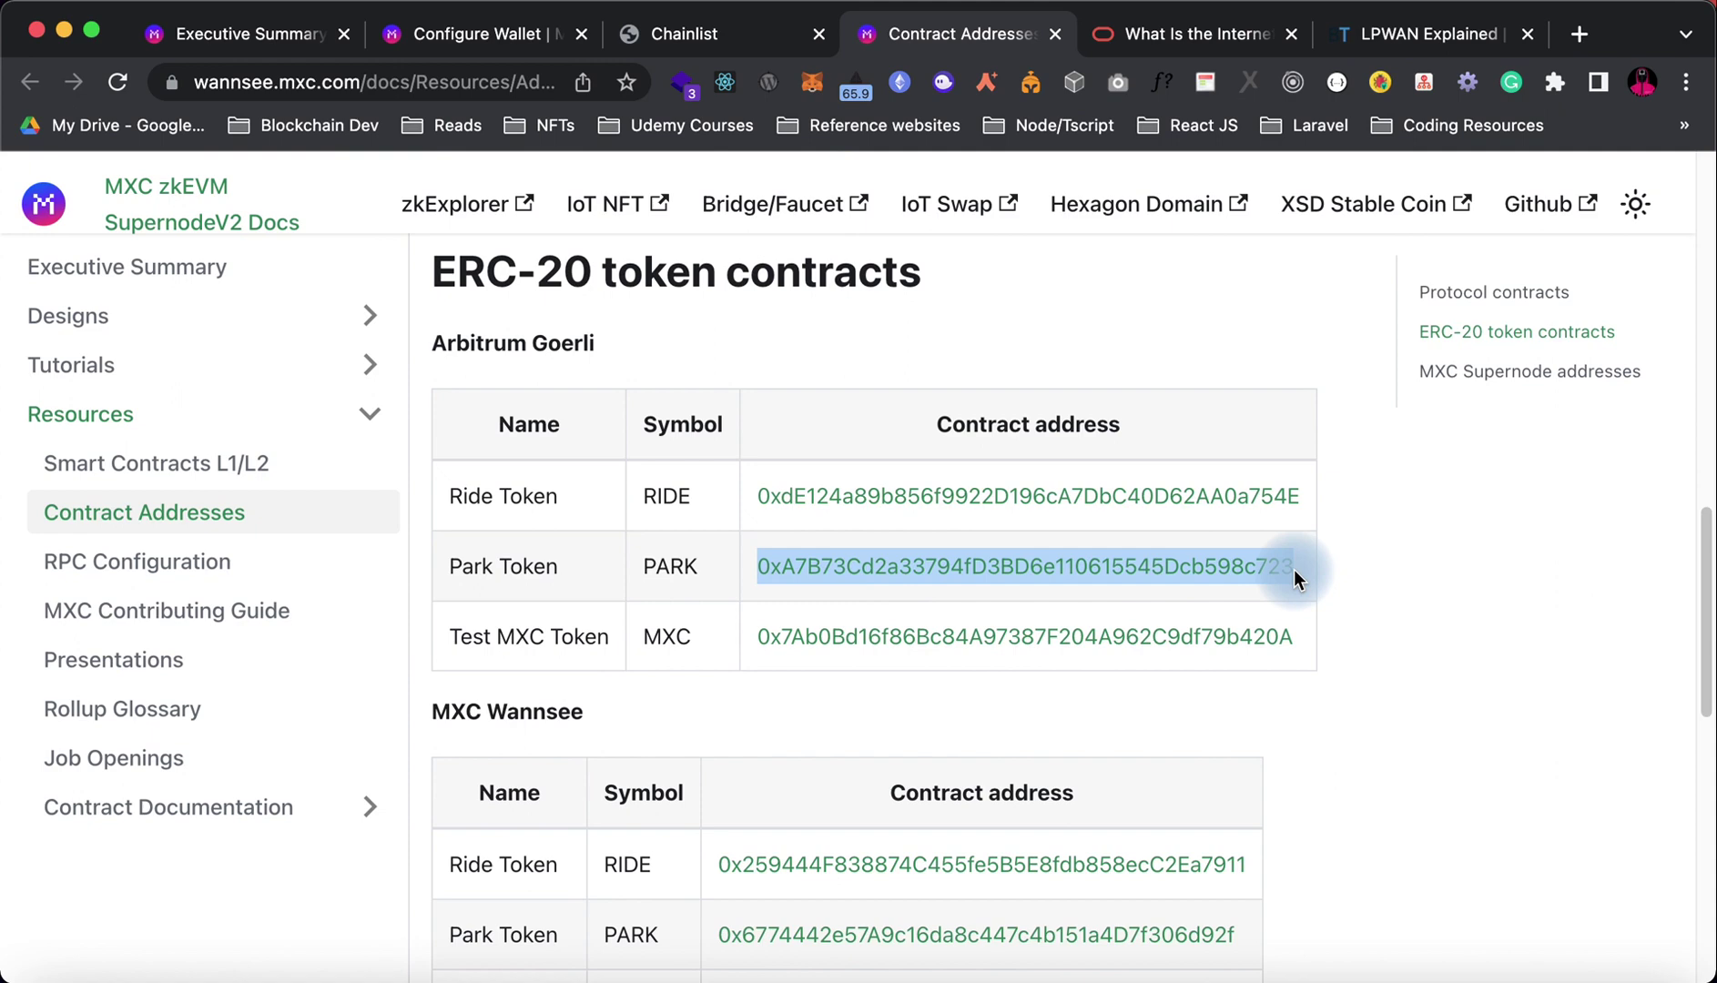
pyautogui.click(813, 84)
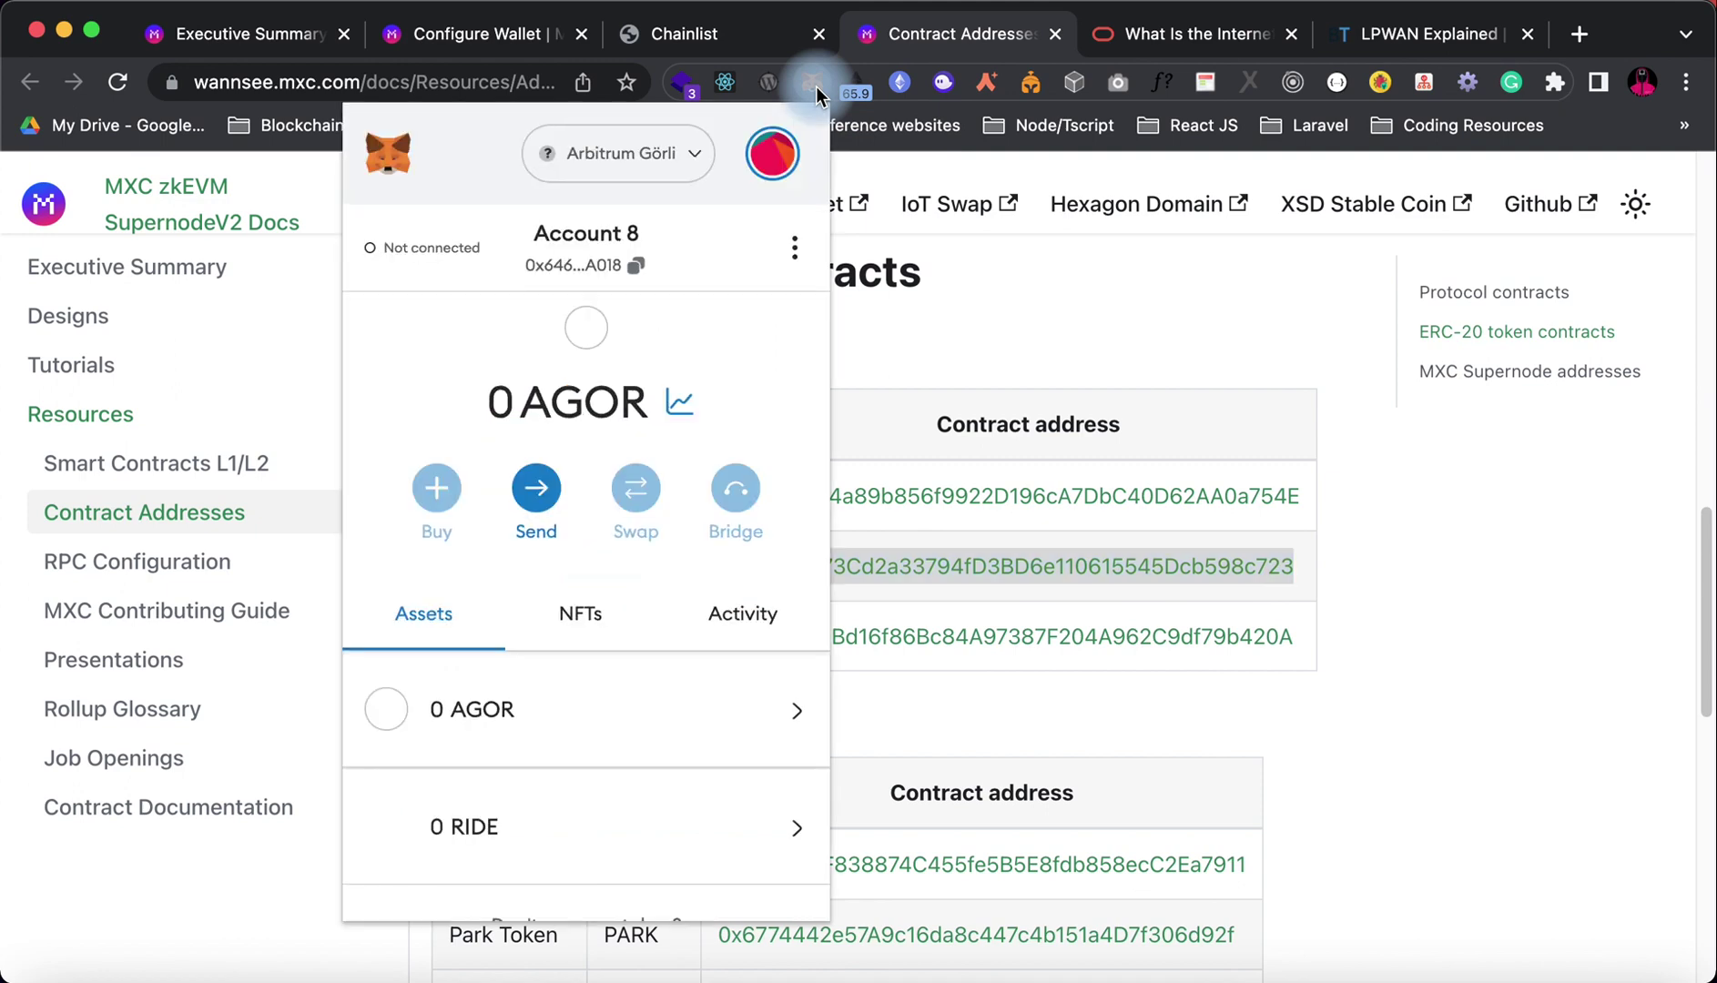
pyautogui.scroll(-3, 423, 404)
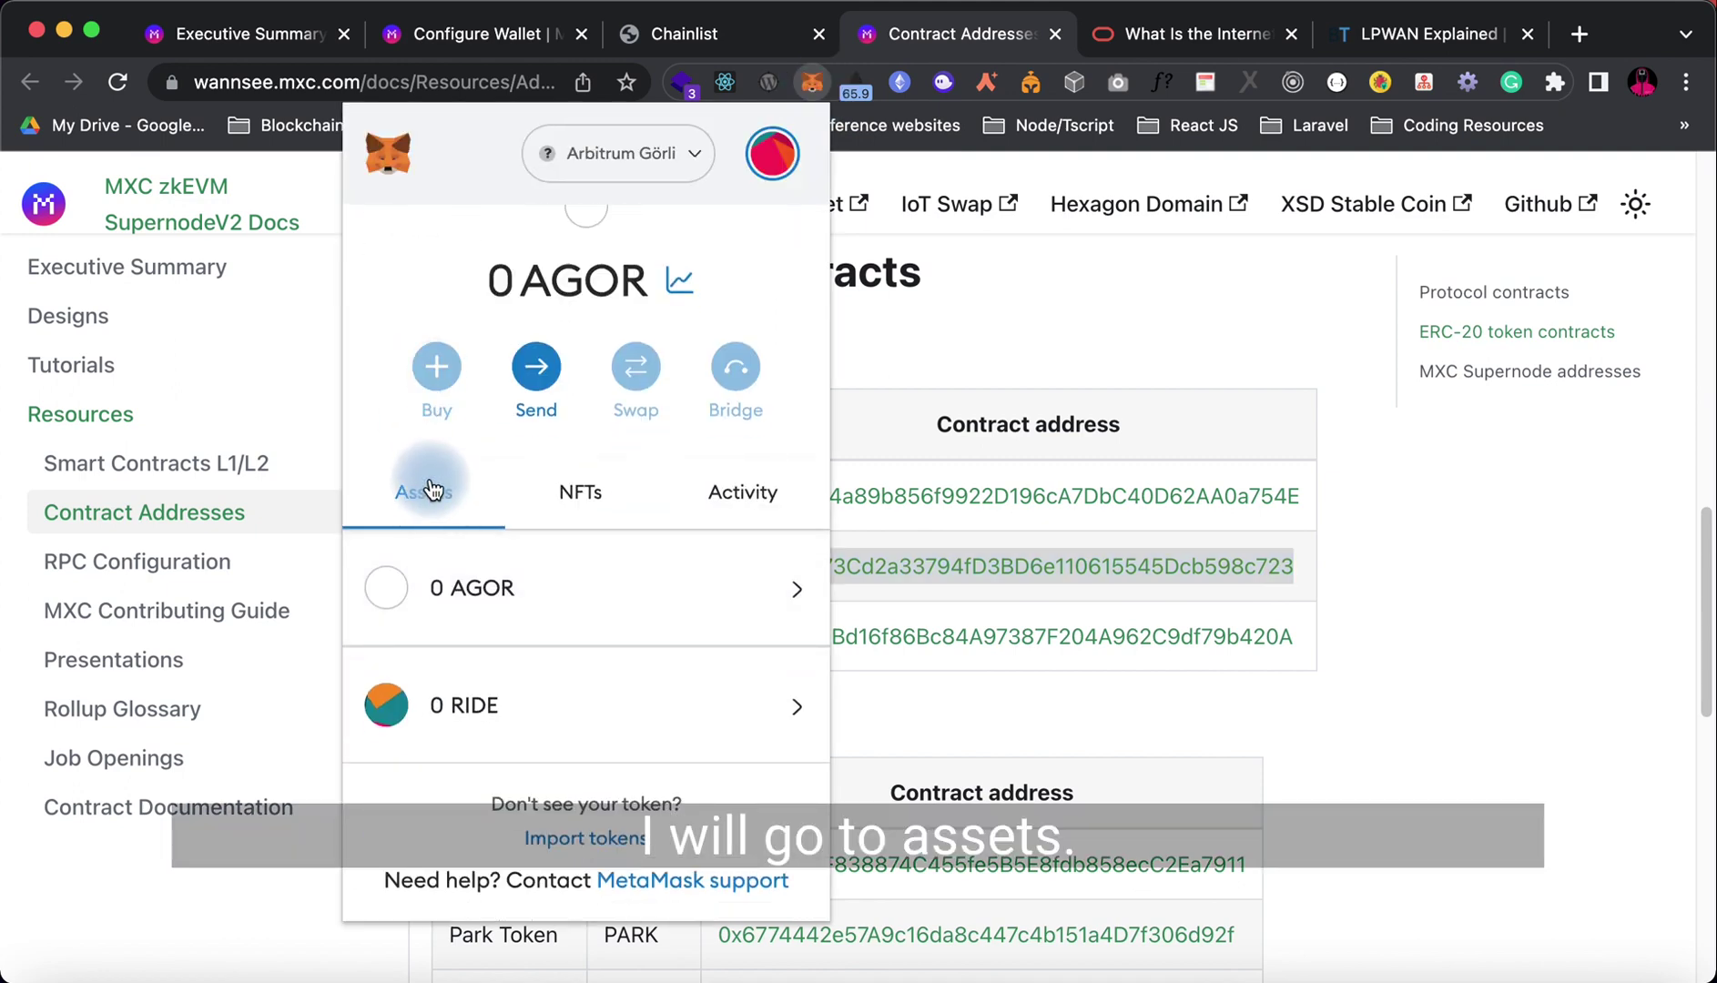
# Step: Import PARK as a custom token (symbol PARK, 18 decimals), showing a 0 PARK balance
pyautogui.click(584, 842)
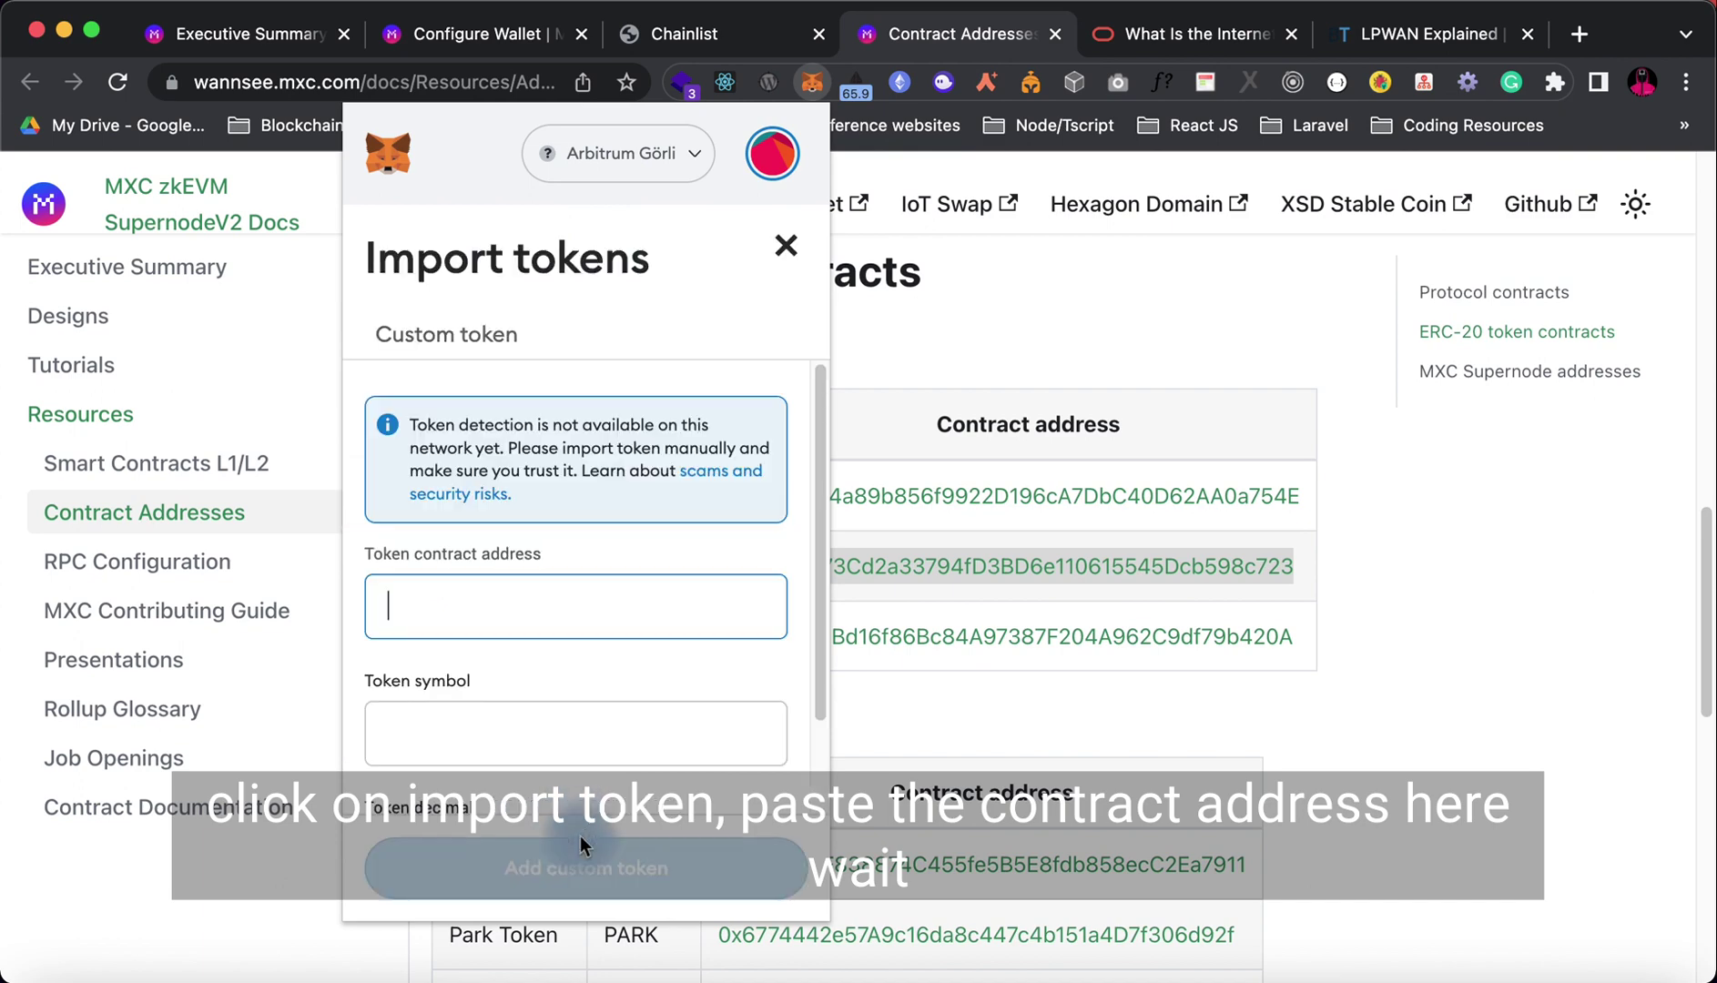
pyautogui.click(438, 606)
pyautogui.press('super+v')
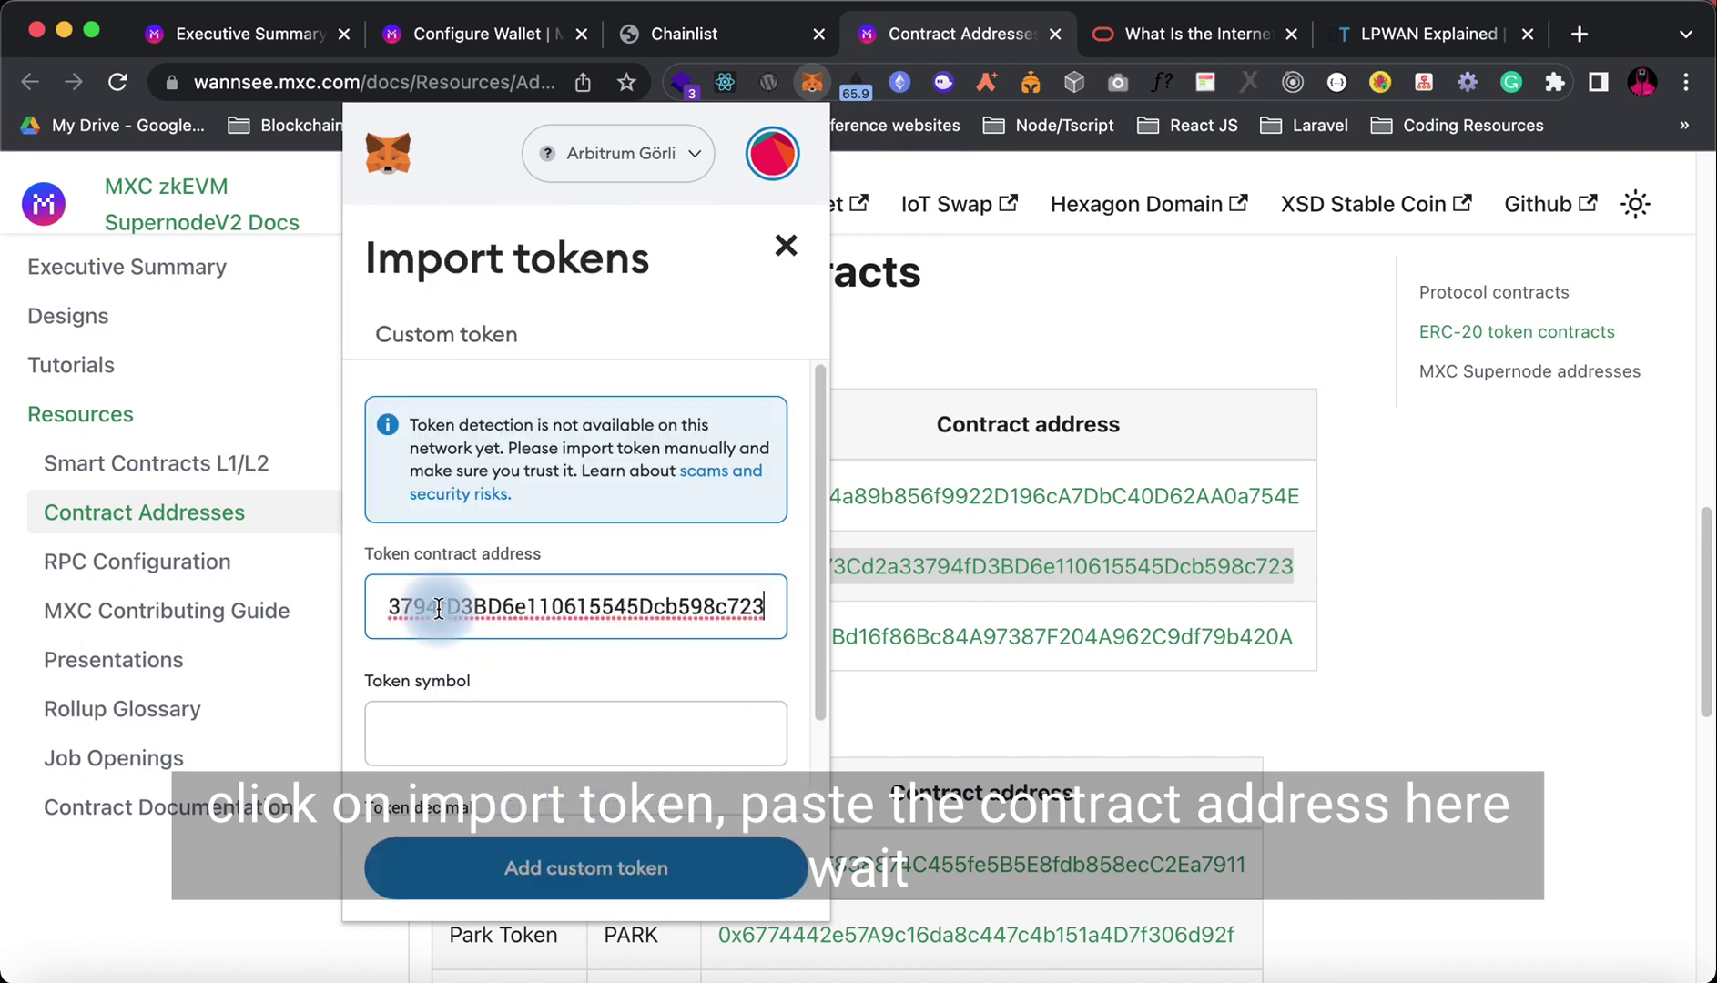
pyautogui.scroll(-2, 453, 719)
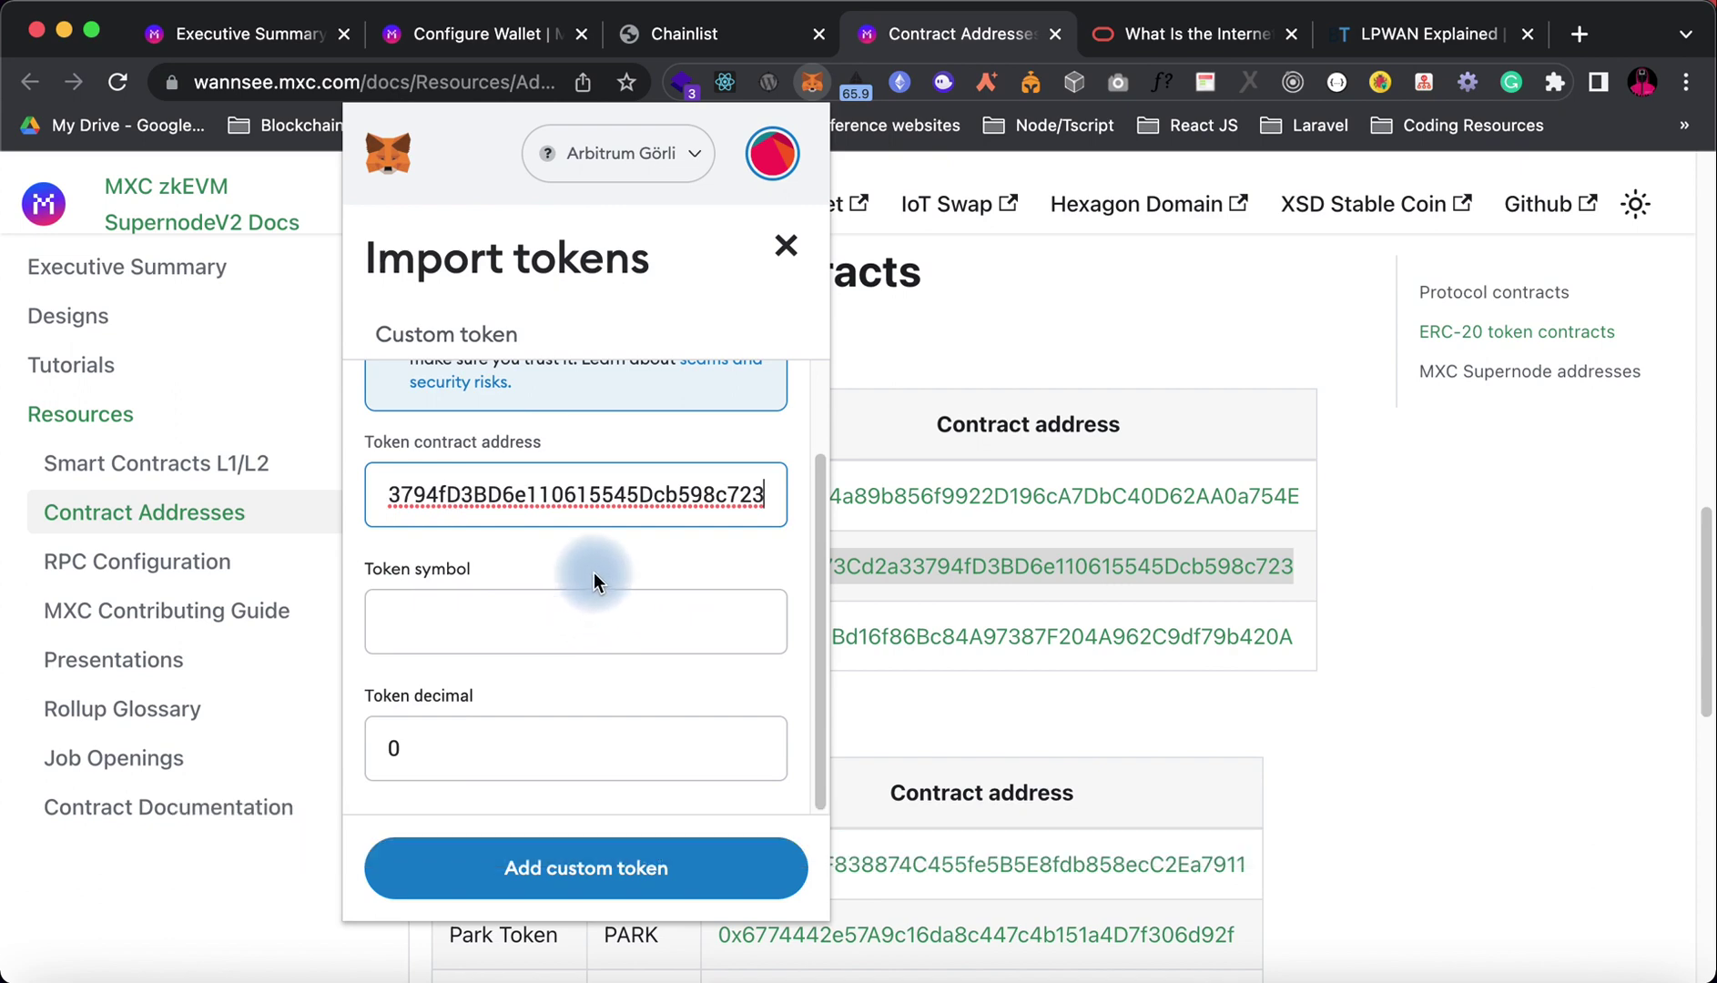
pyautogui.scroll(2, 597, 573)
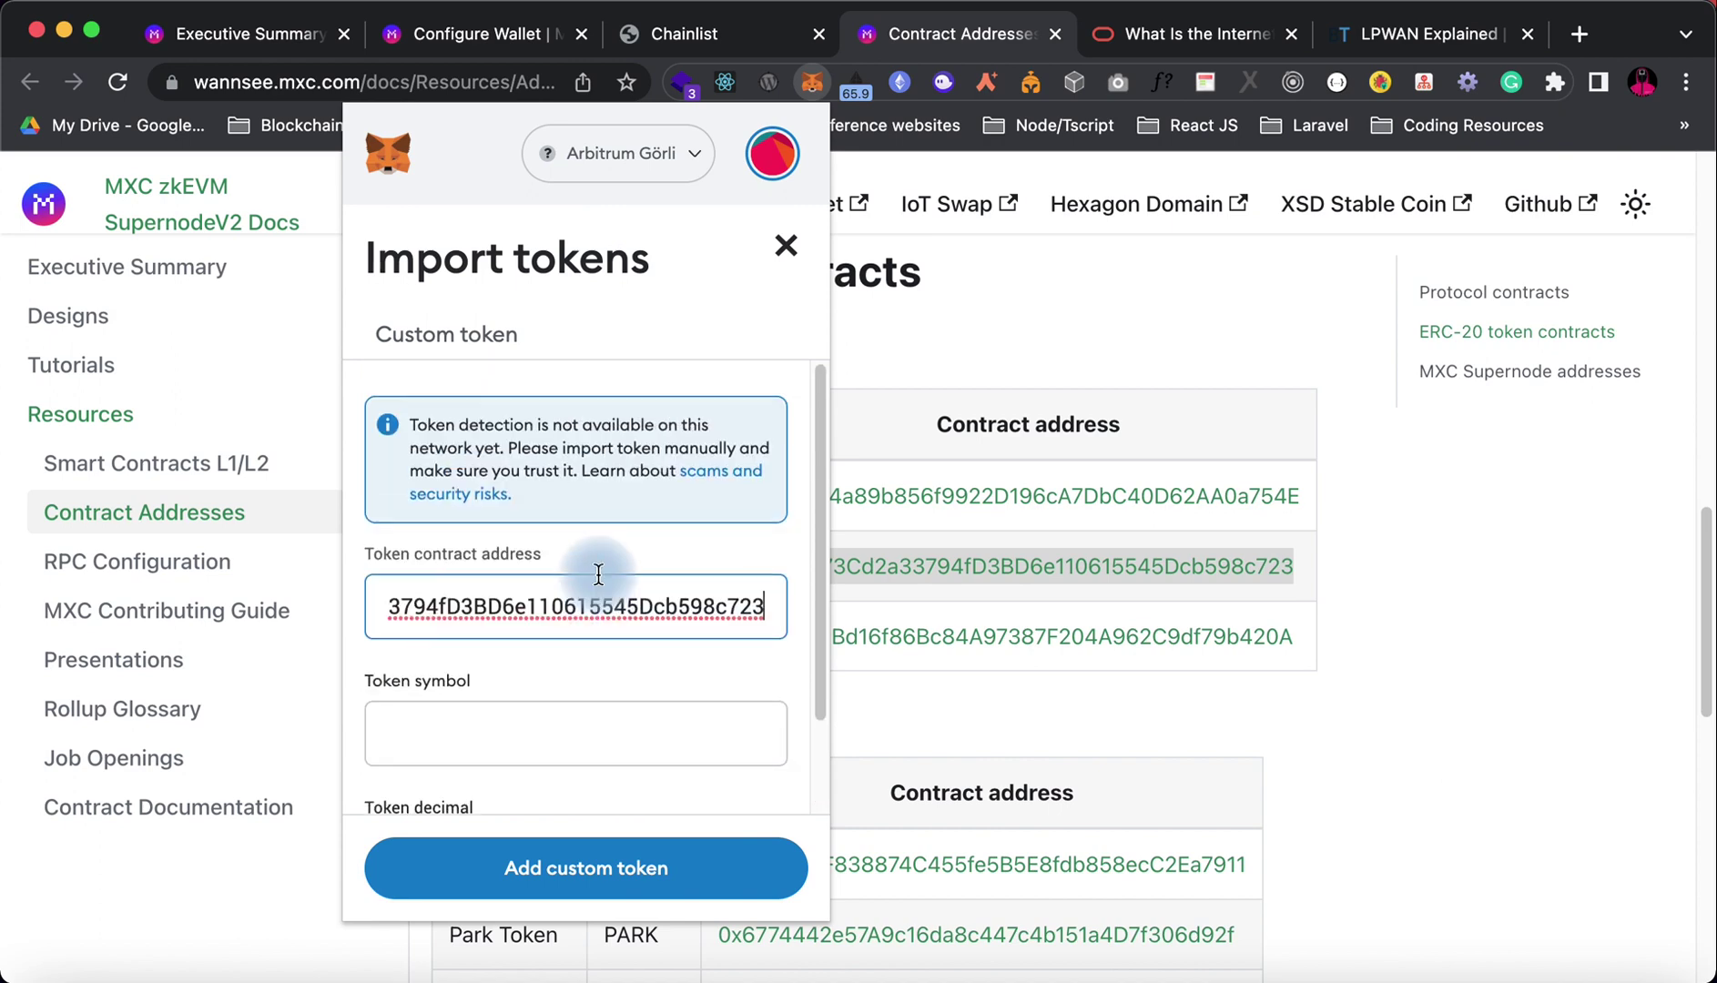
pyautogui.scroll(-2, 598, 575)
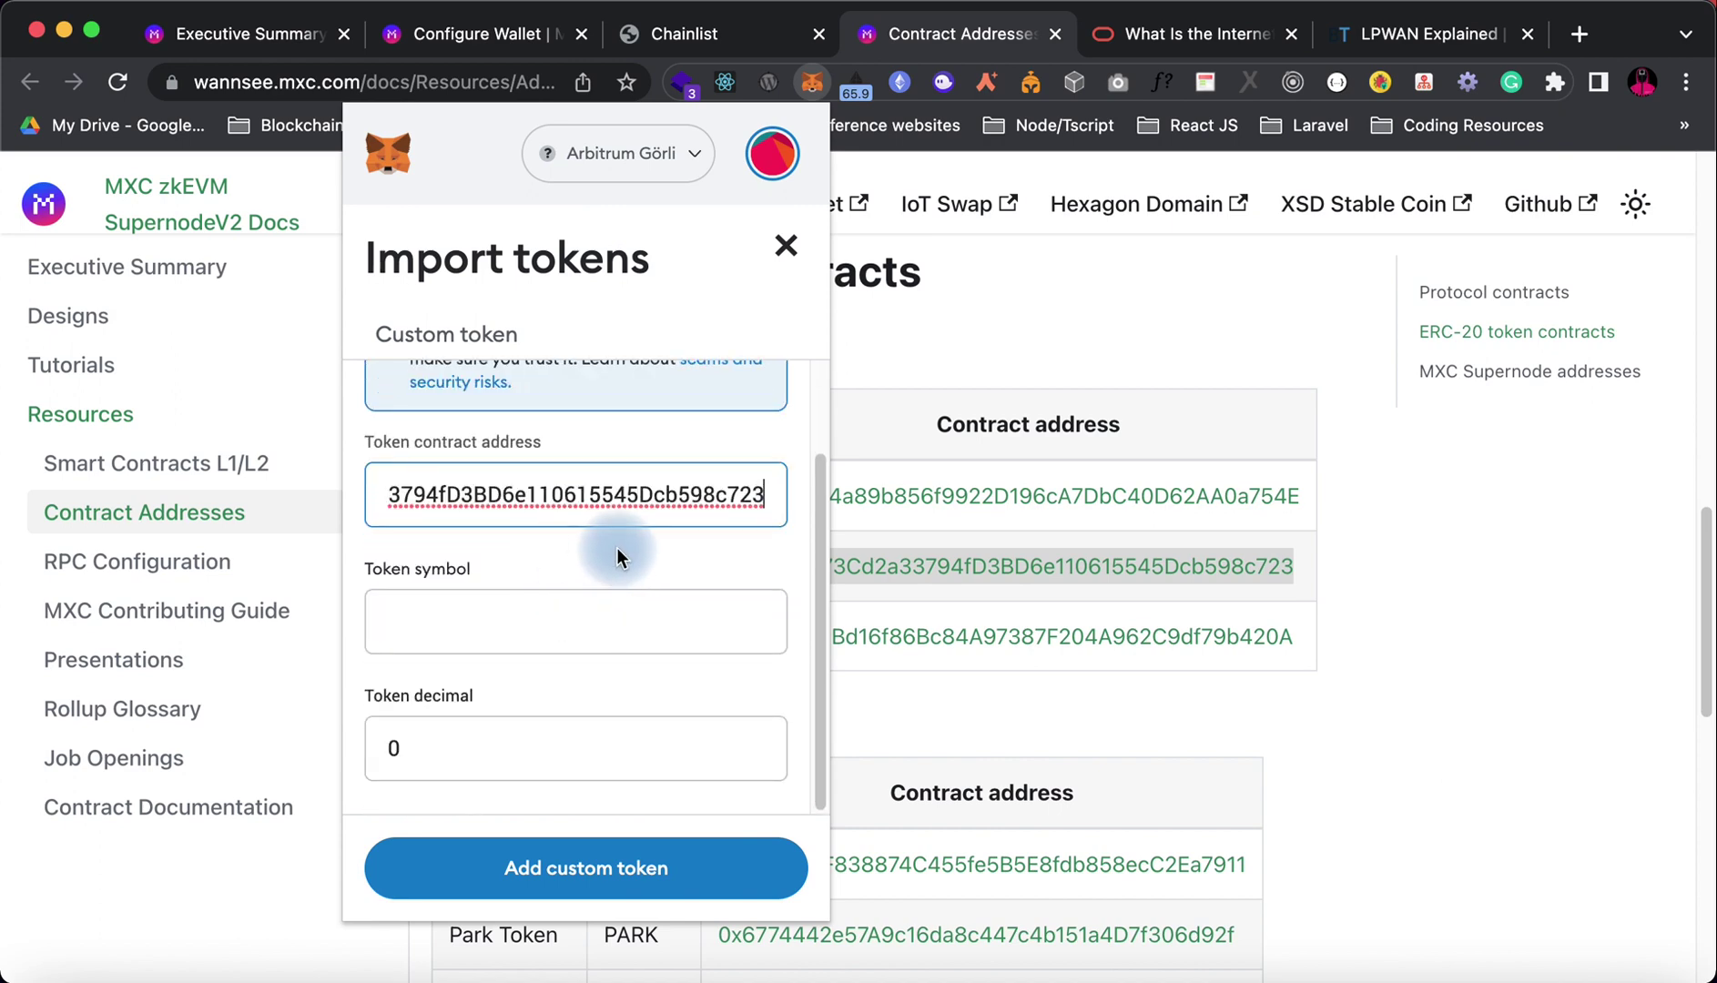
pyautogui.scroll(2, 619, 553)
pyautogui.scroll(-2, 626, 558)
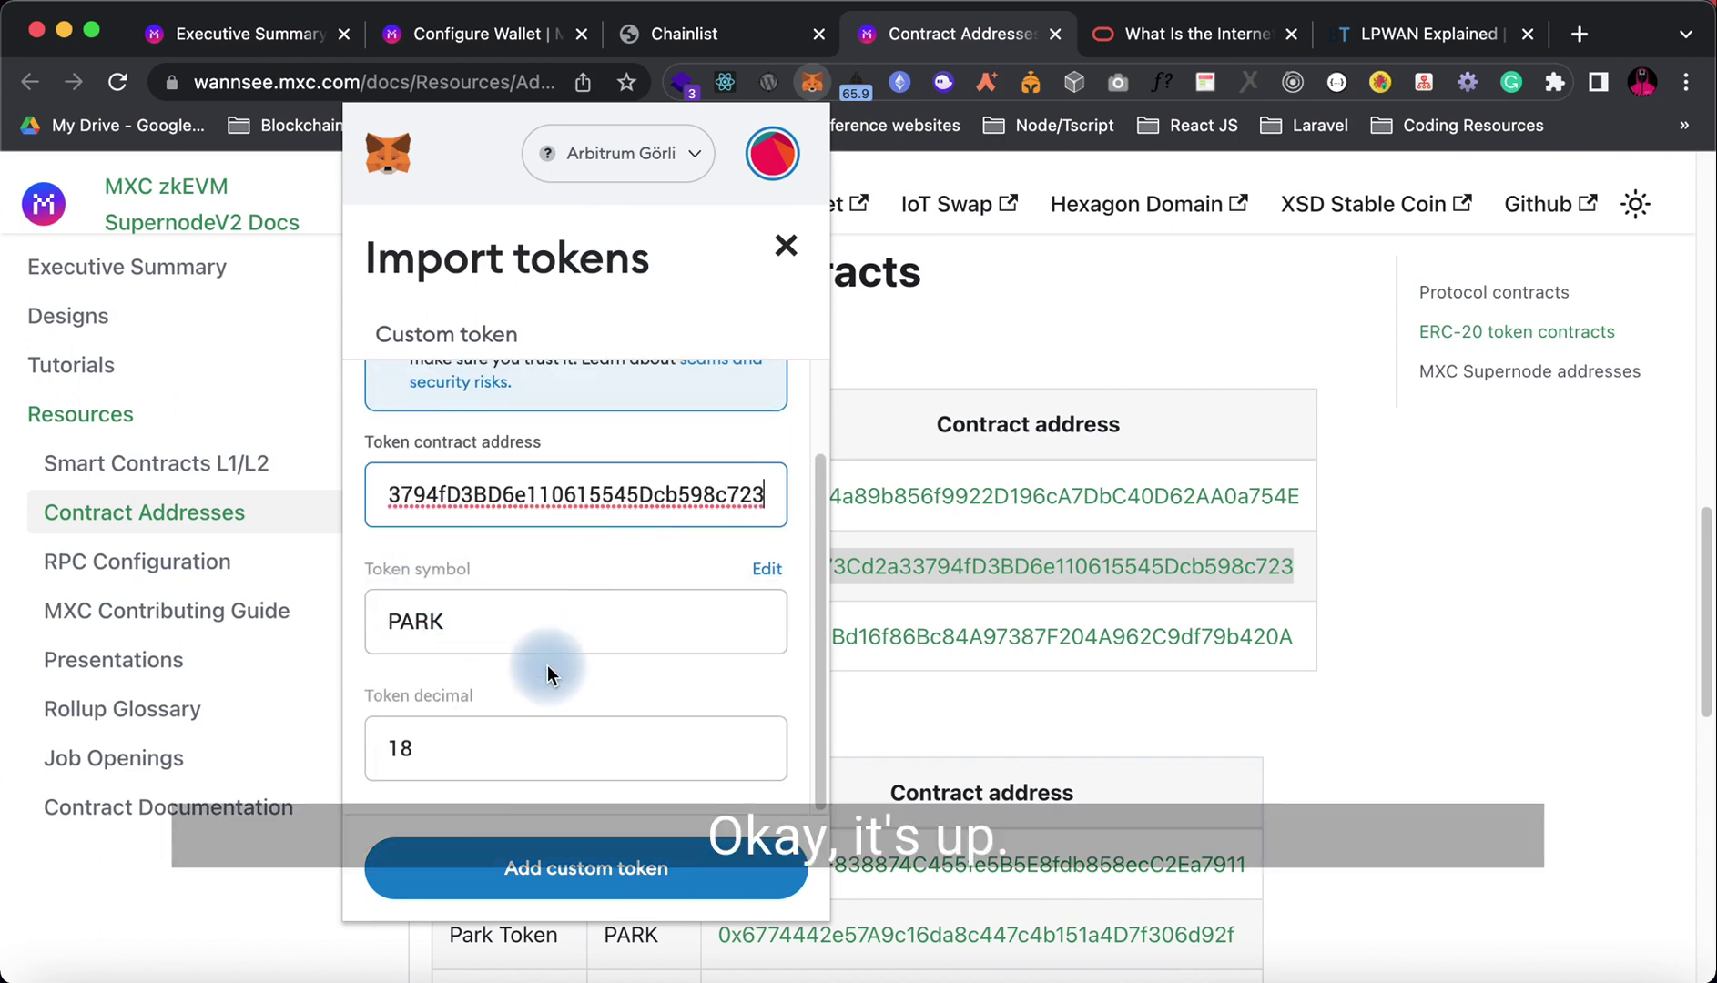
pyautogui.click(464, 869)
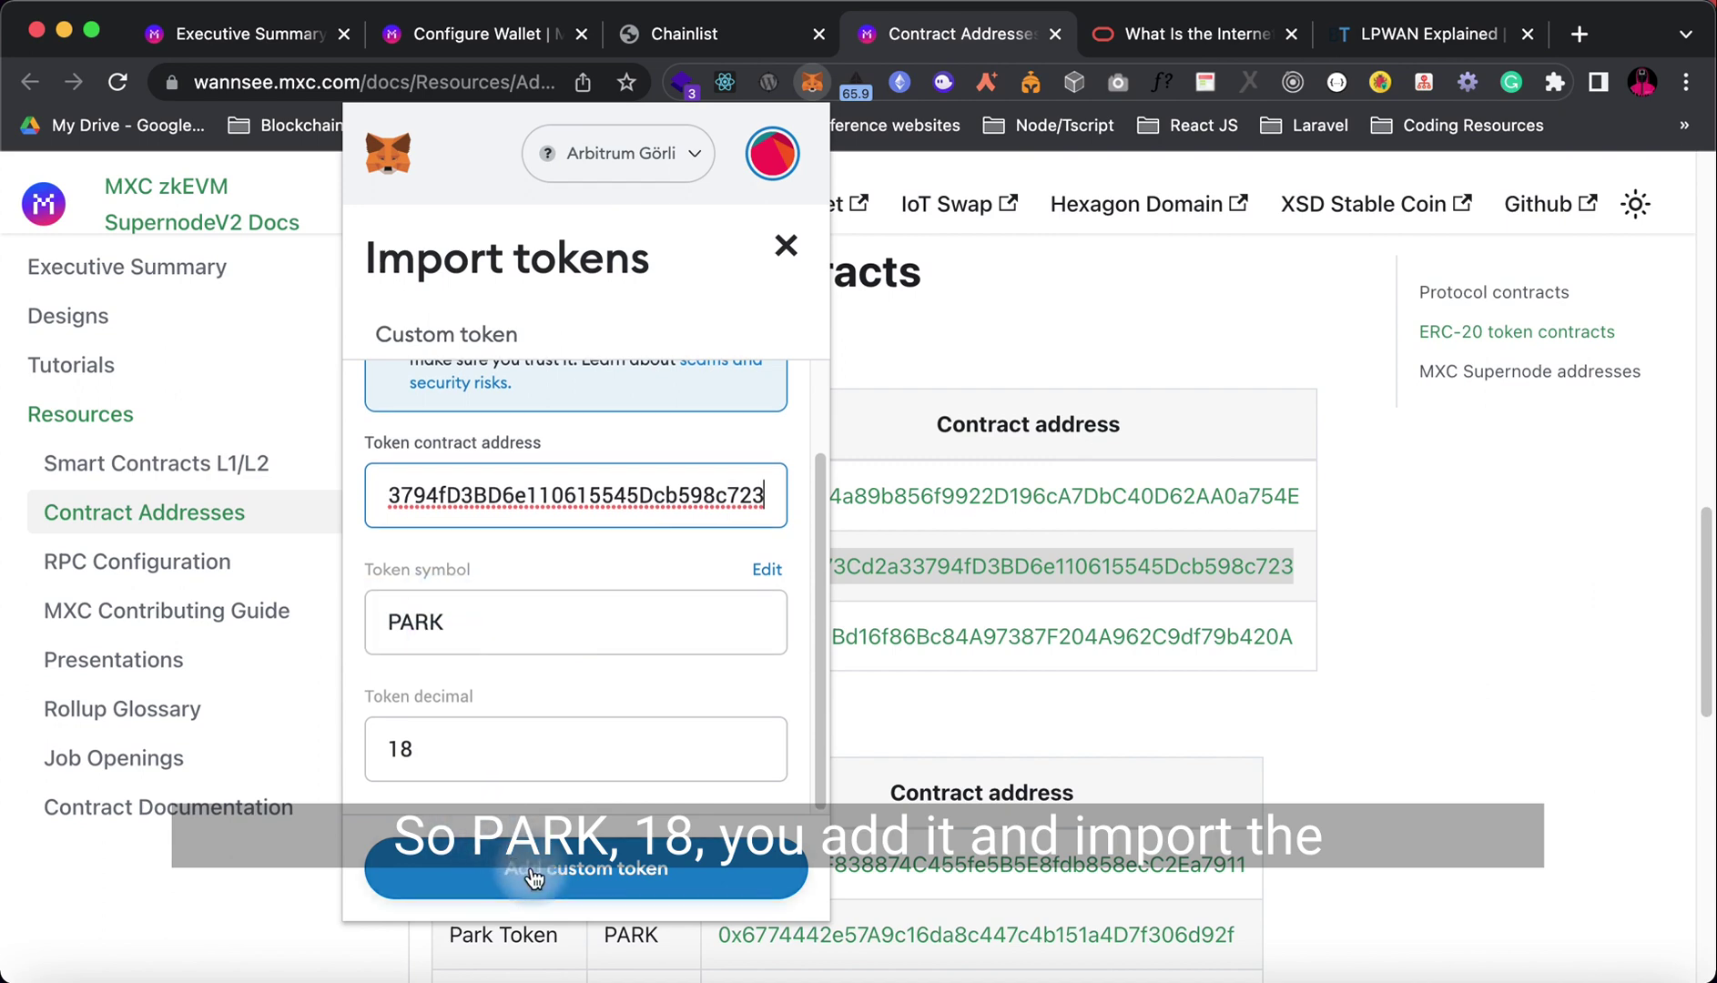
pyautogui.click(702, 871)
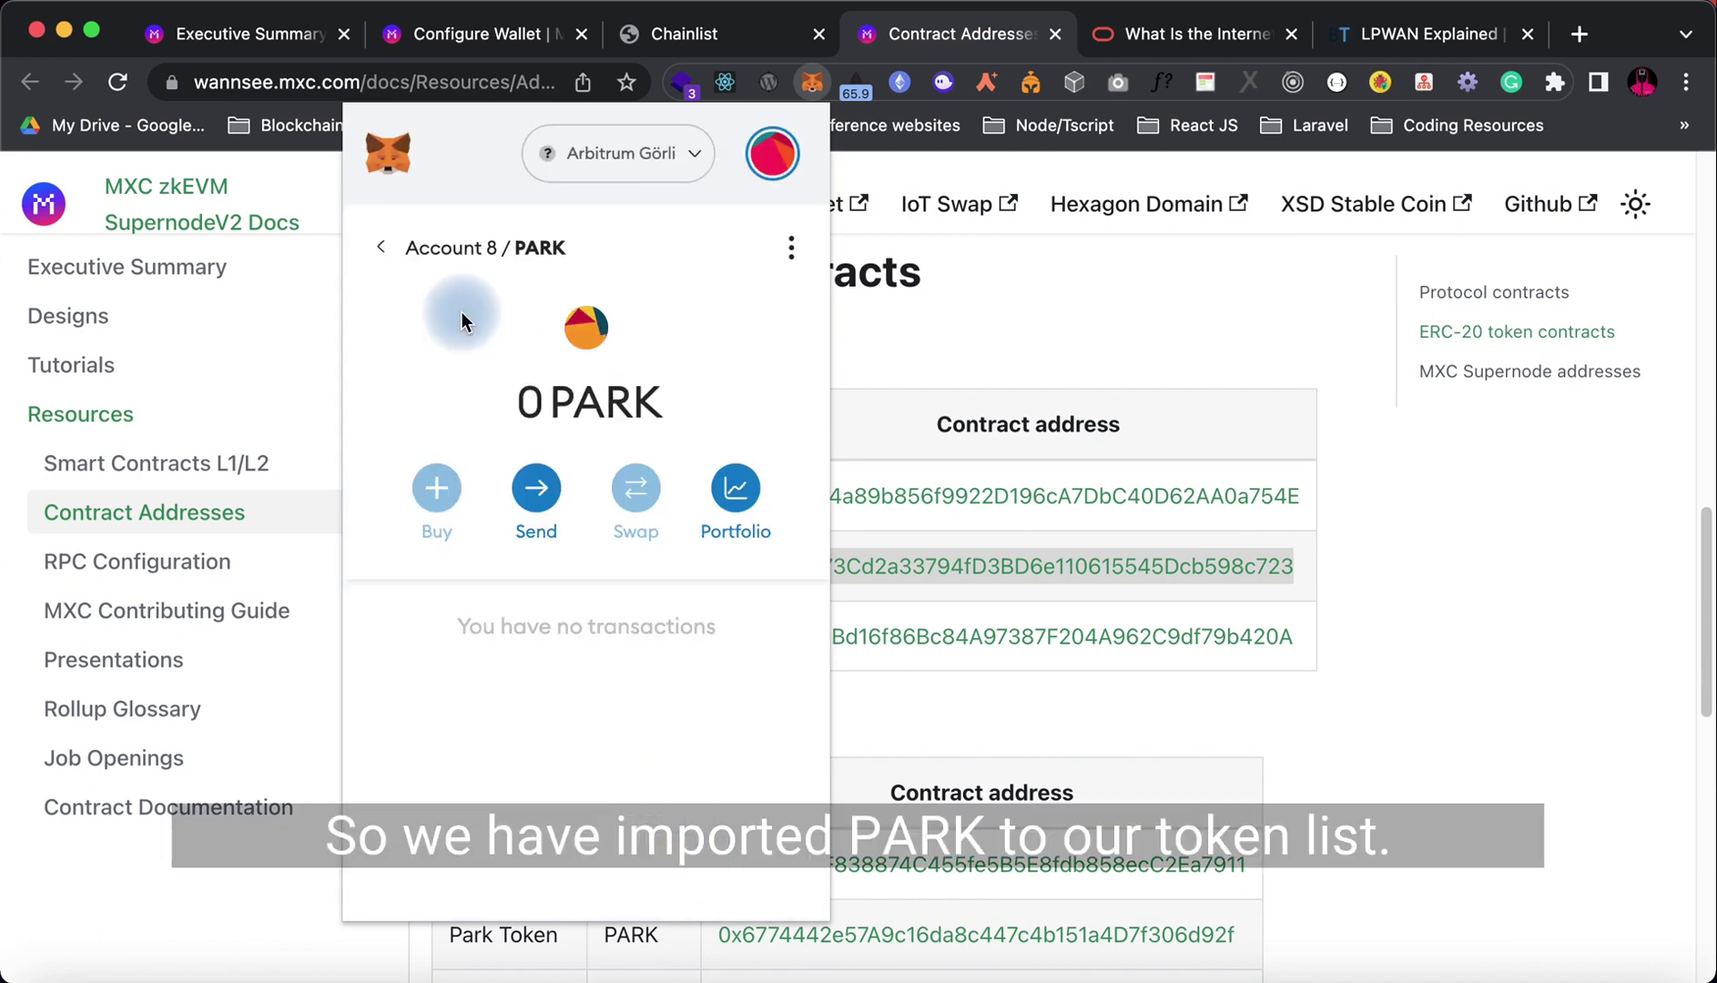
# Step: Copy the Test MXC Token contract address from the Arbitrum Goerli table
pyautogui.click(381, 256)
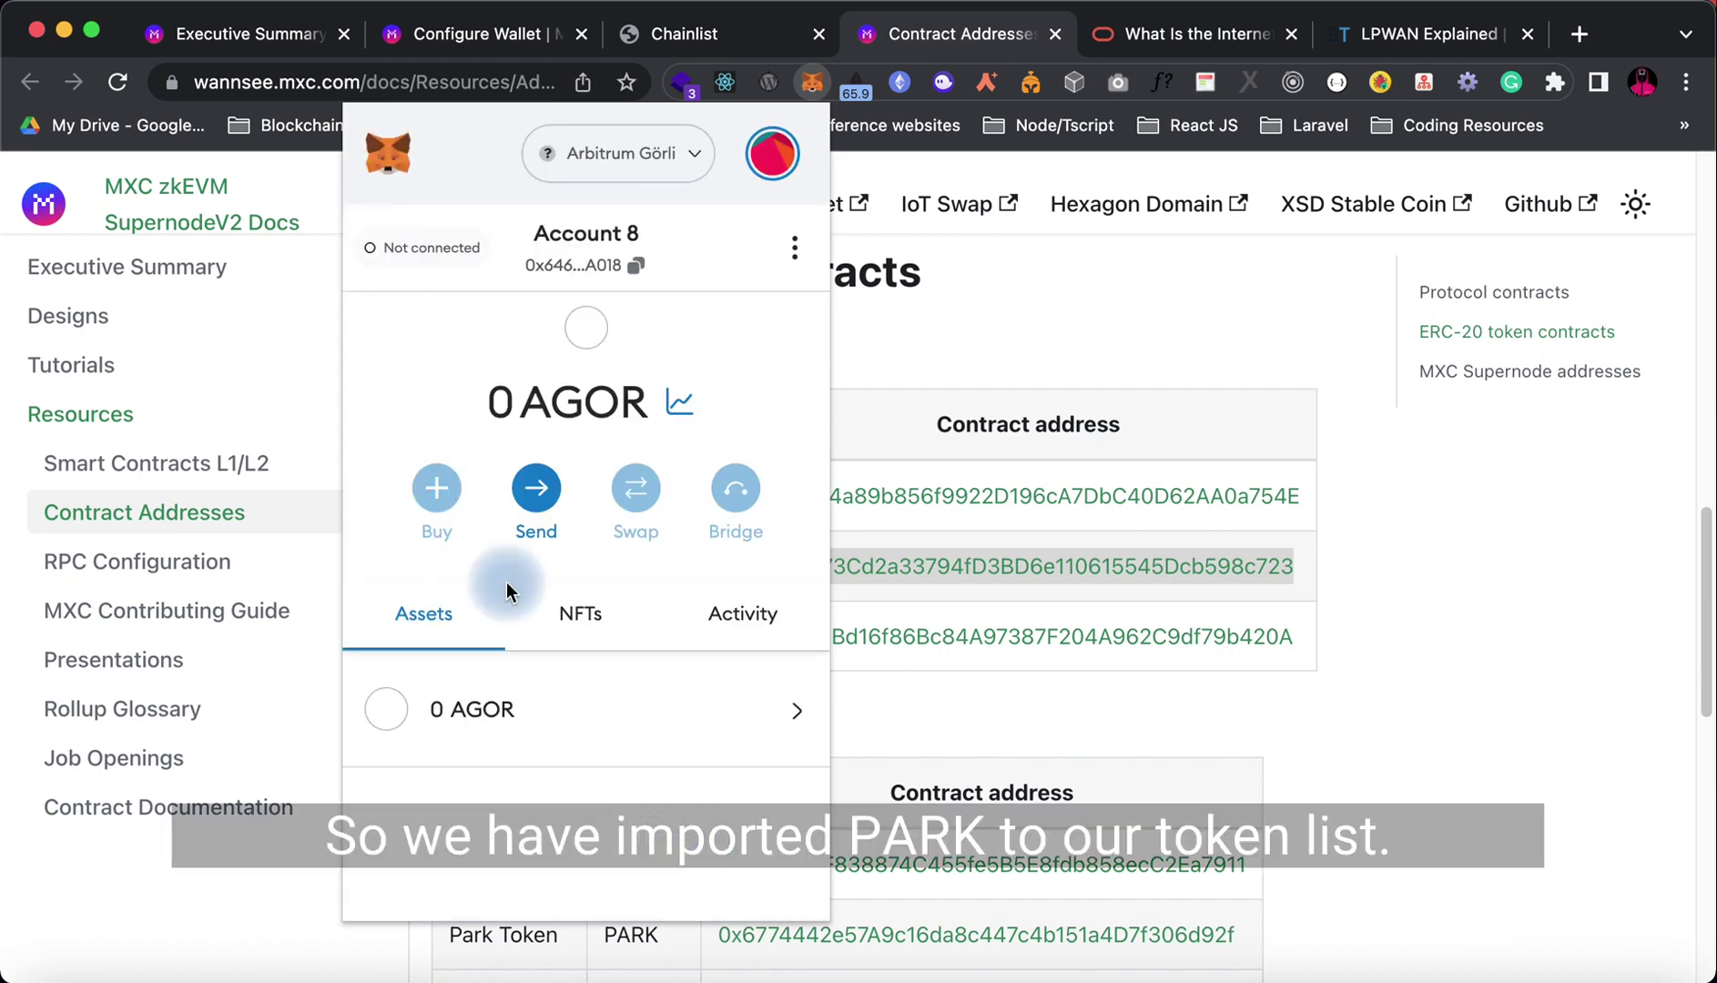
pyautogui.scroll(-3, 586, 760)
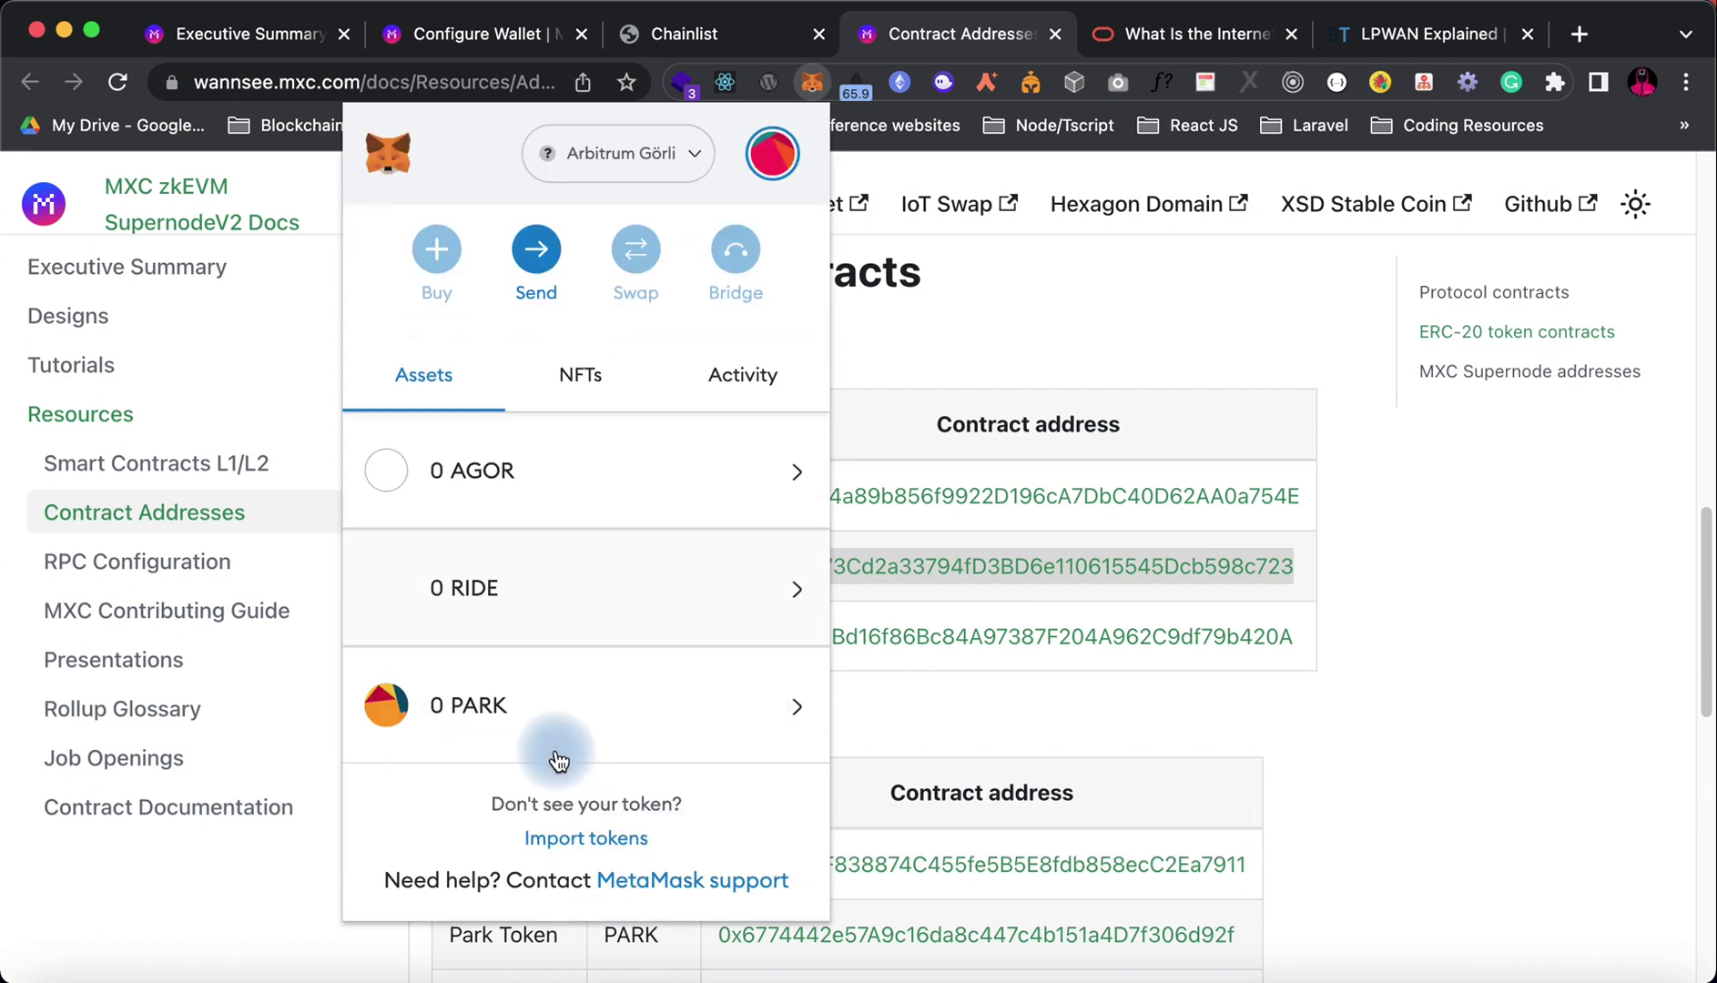
pyautogui.click(967, 690)
pyautogui.moveTo(745, 652); pyautogui.dragTo(1293, 638)
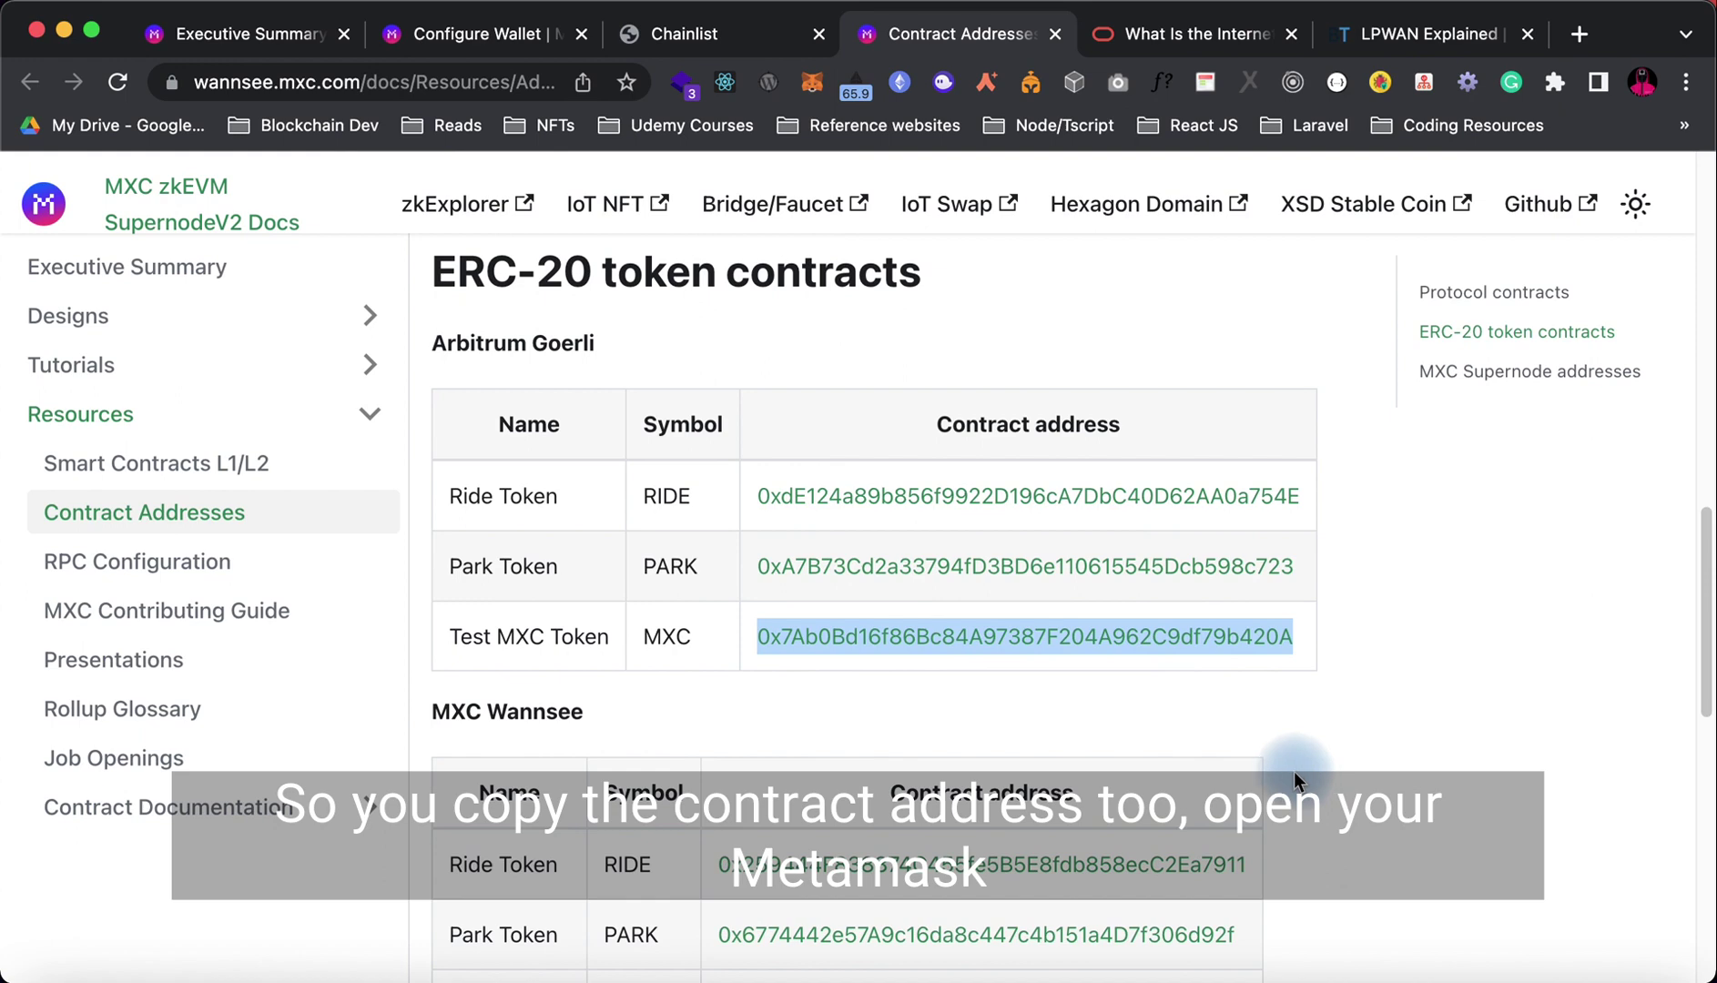
# Step: Import the Test MXC Token as MXC with 18 decimals, showing 0 MXC
pyautogui.click(812, 89)
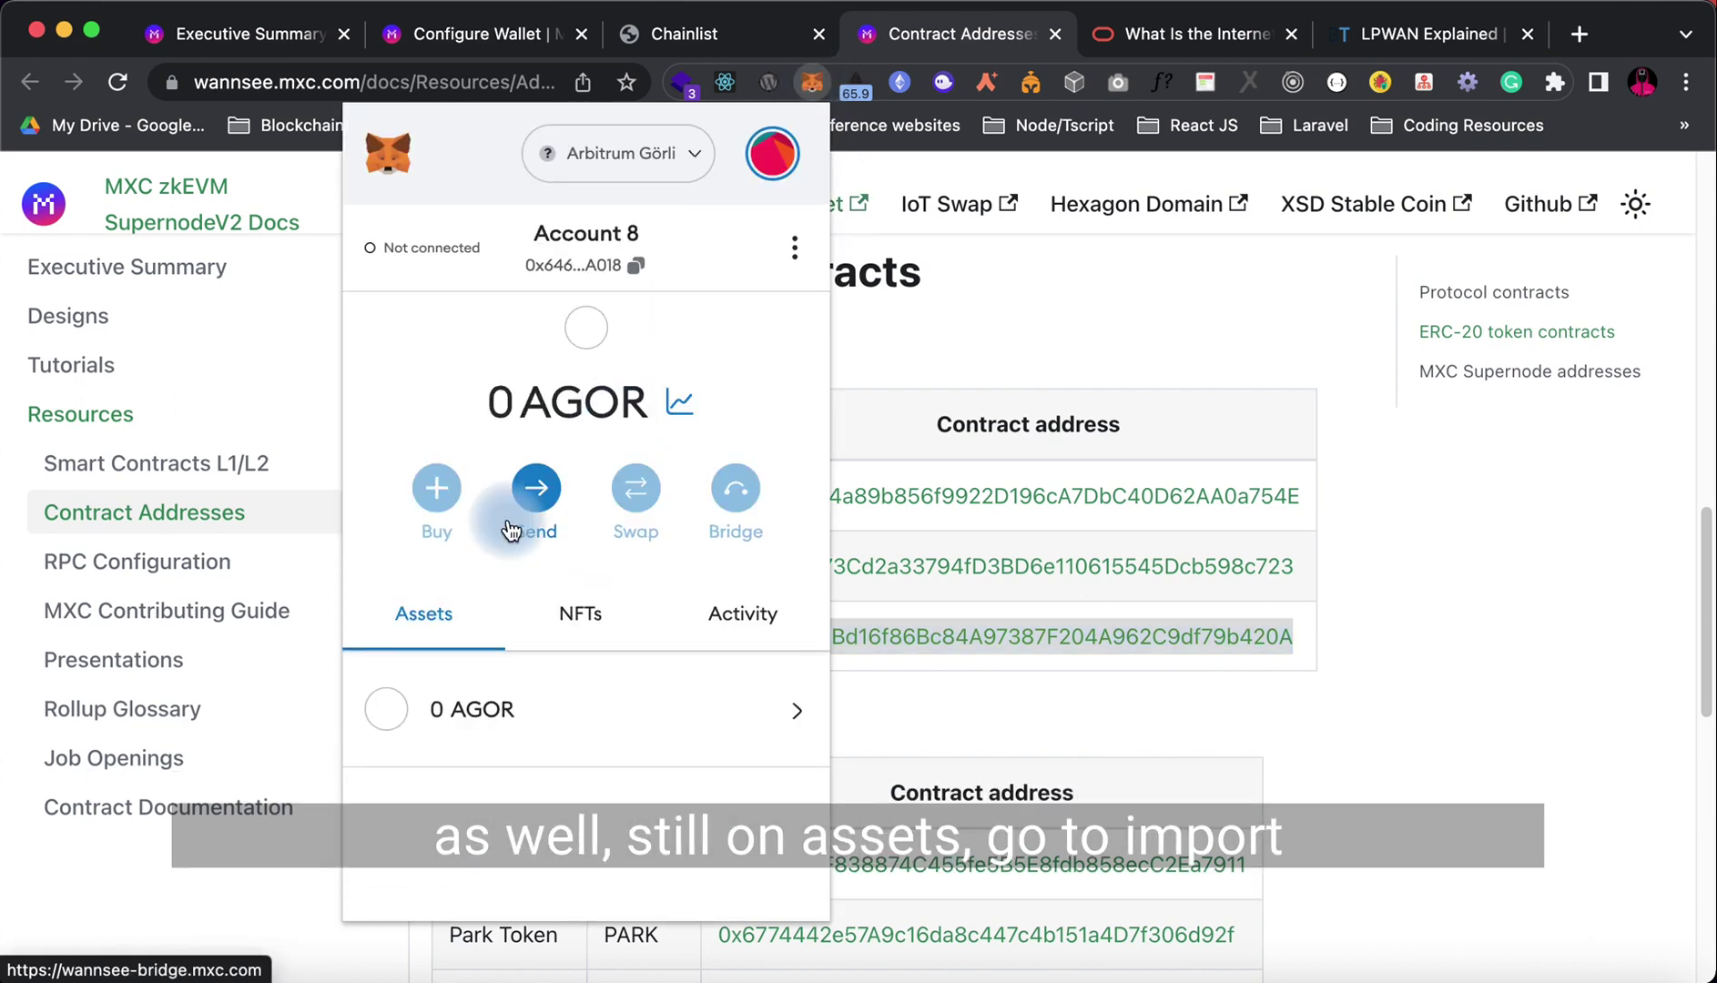
pyautogui.scroll(-3, 453, 617)
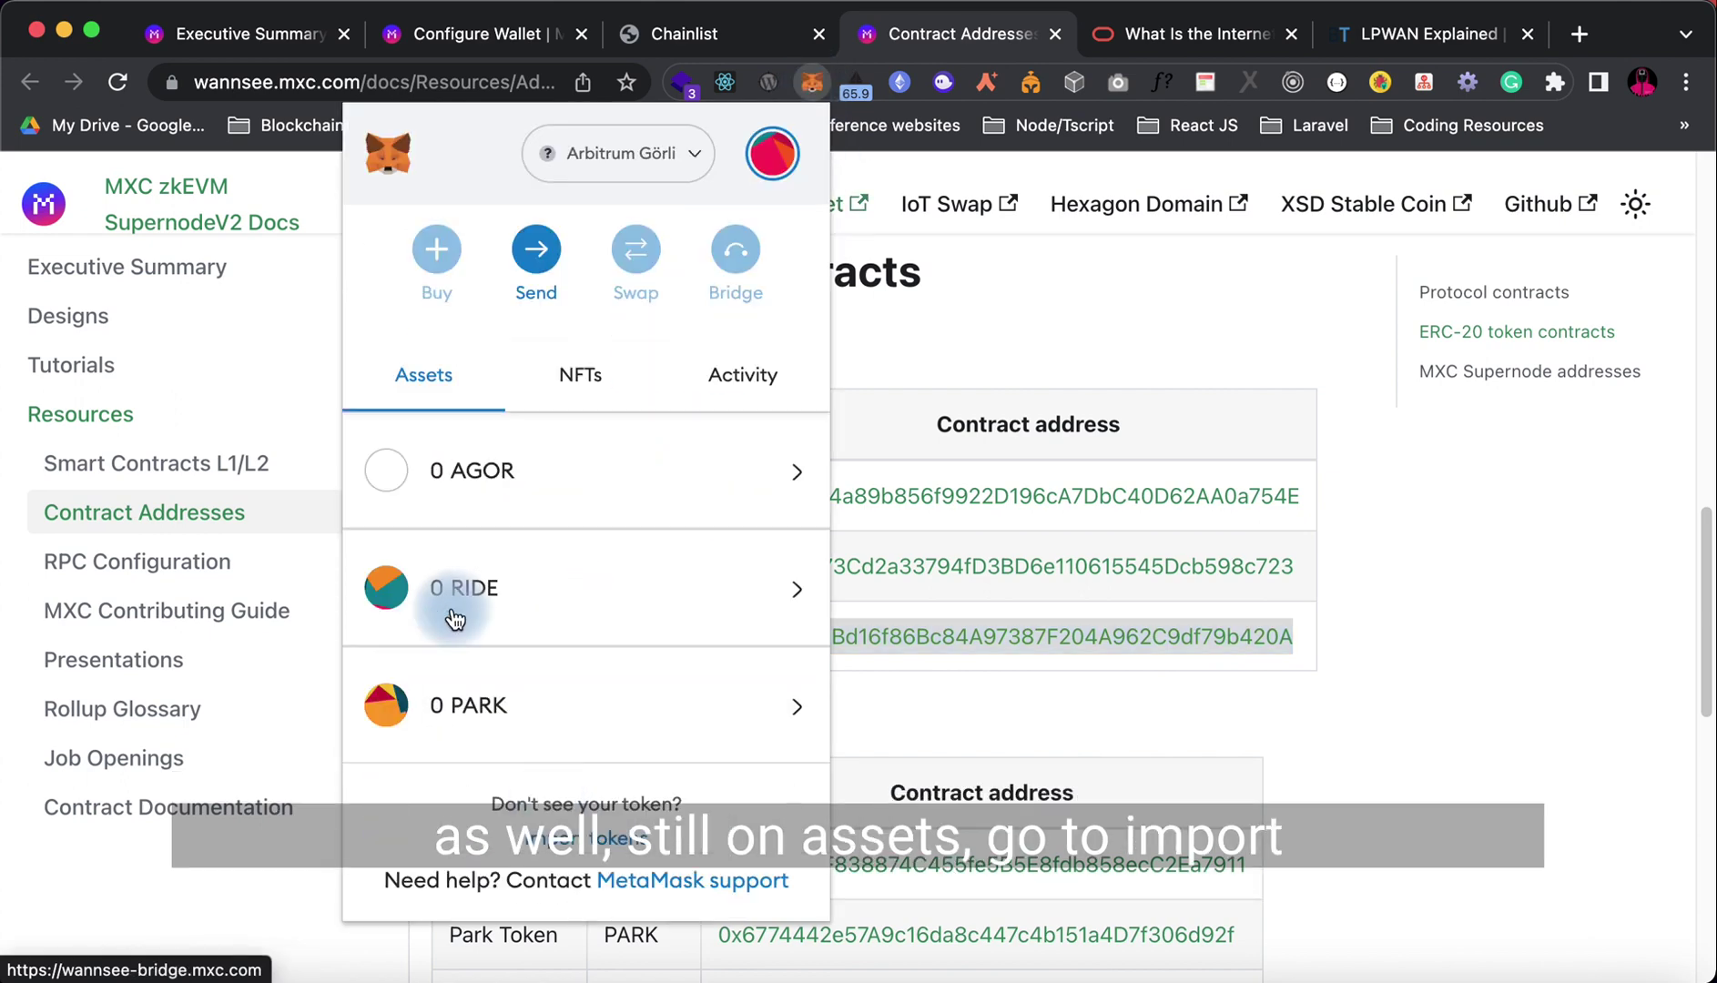
pyautogui.click(606, 842)
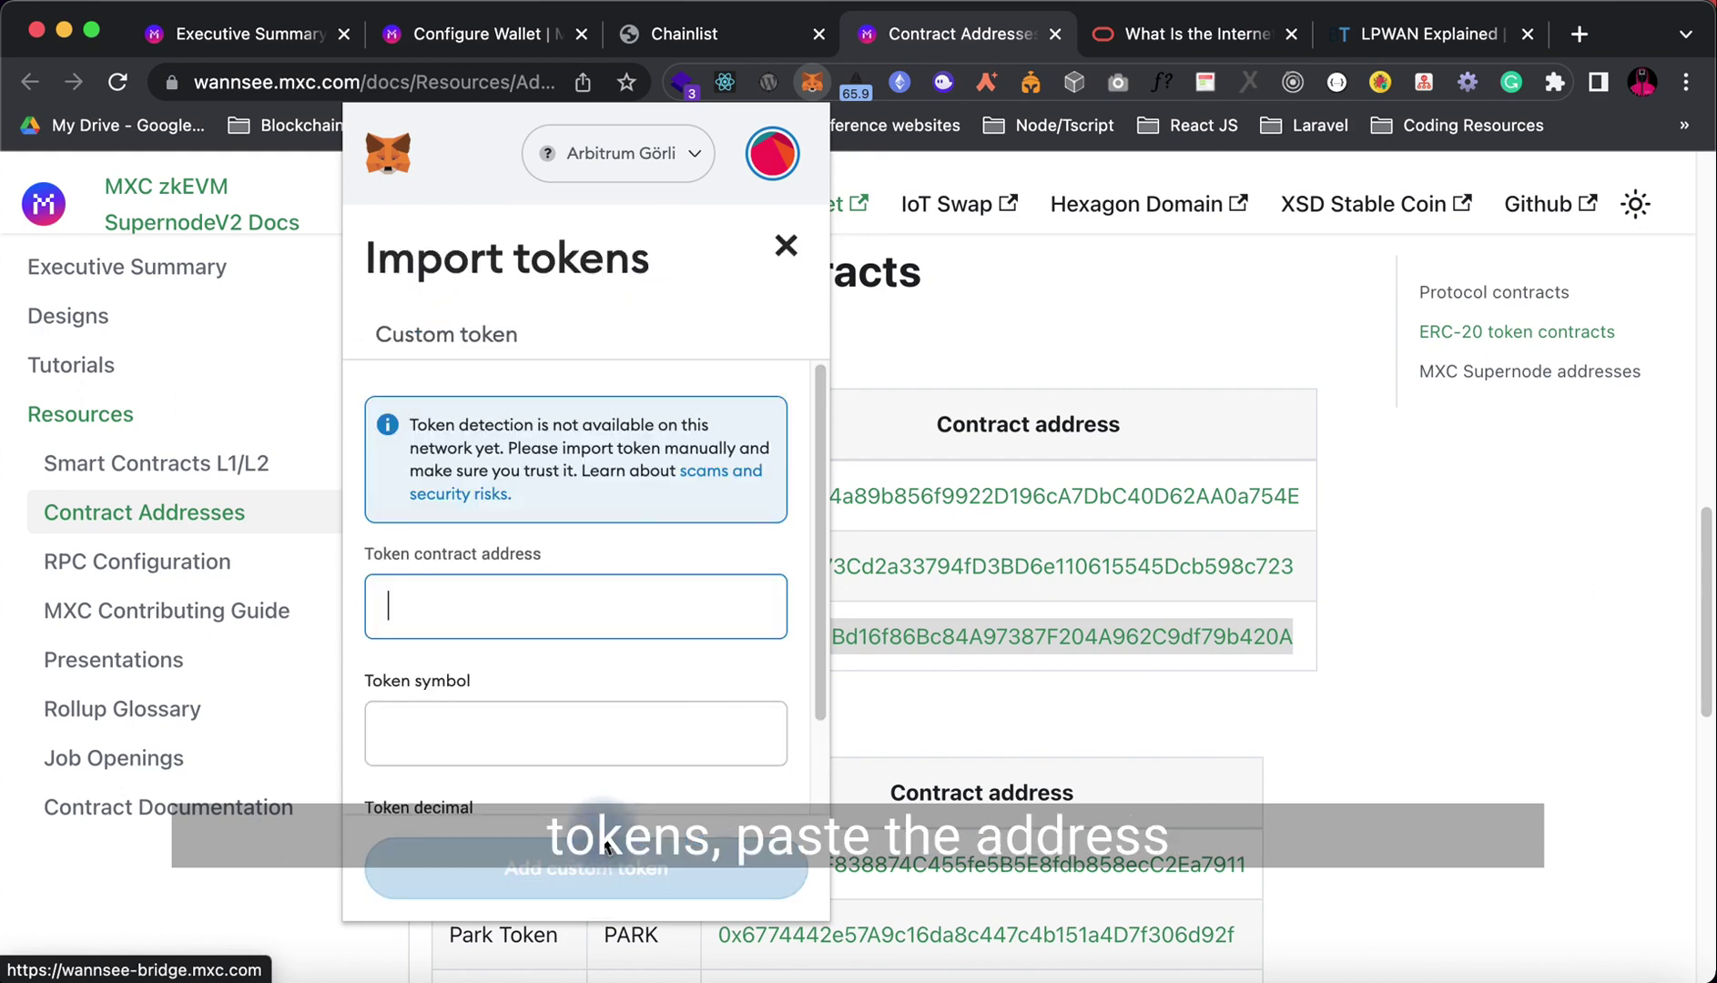
pyautogui.click(468, 582)
pyautogui.press('super+v')
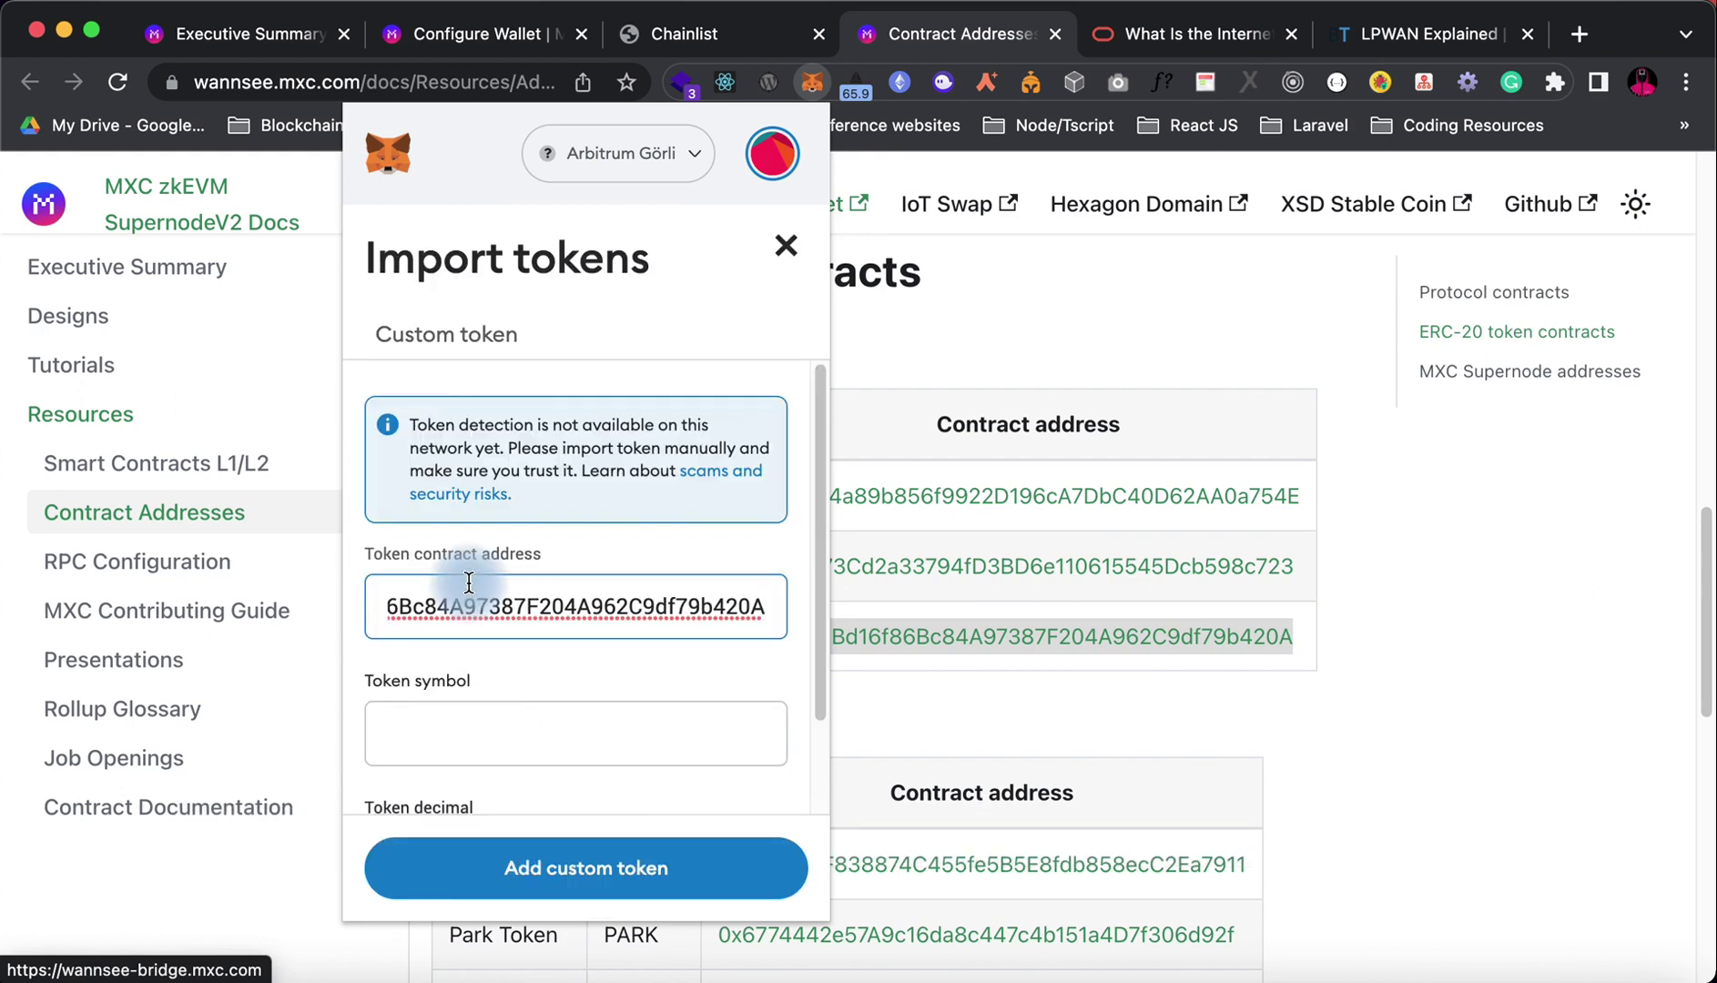
pyautogui.scroll(-2, 791, 676)
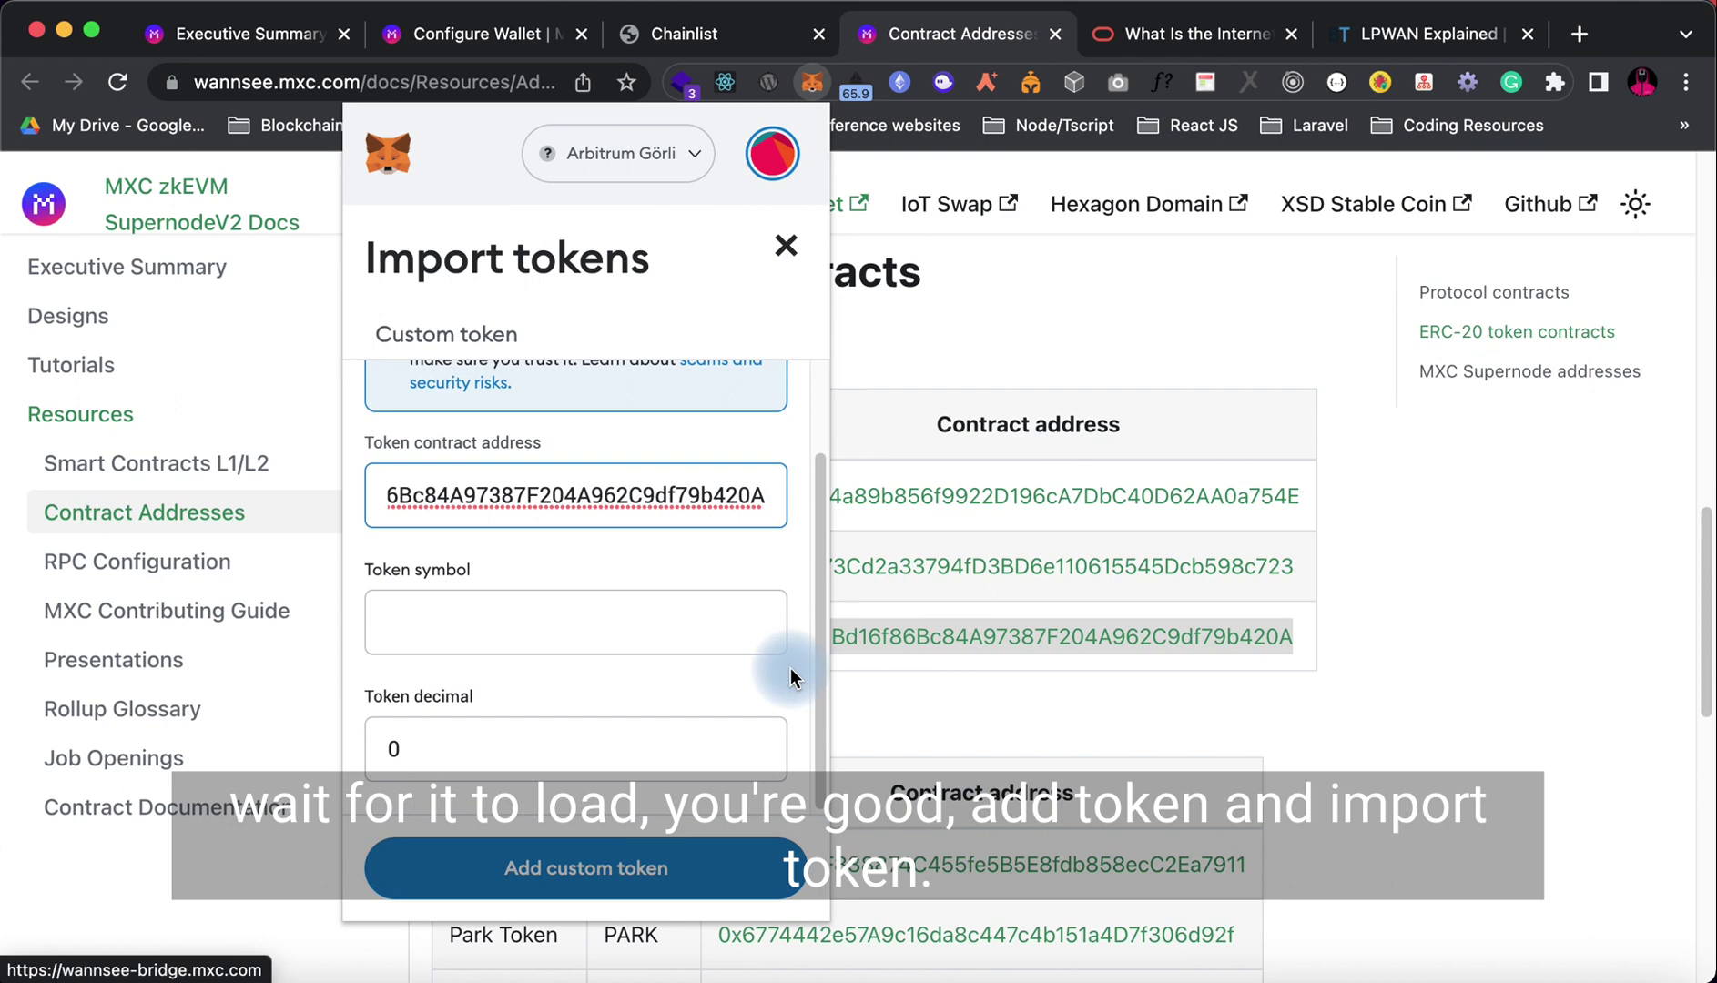
pyautogui.click(528, 868)
pyautogui.click(687, 870)
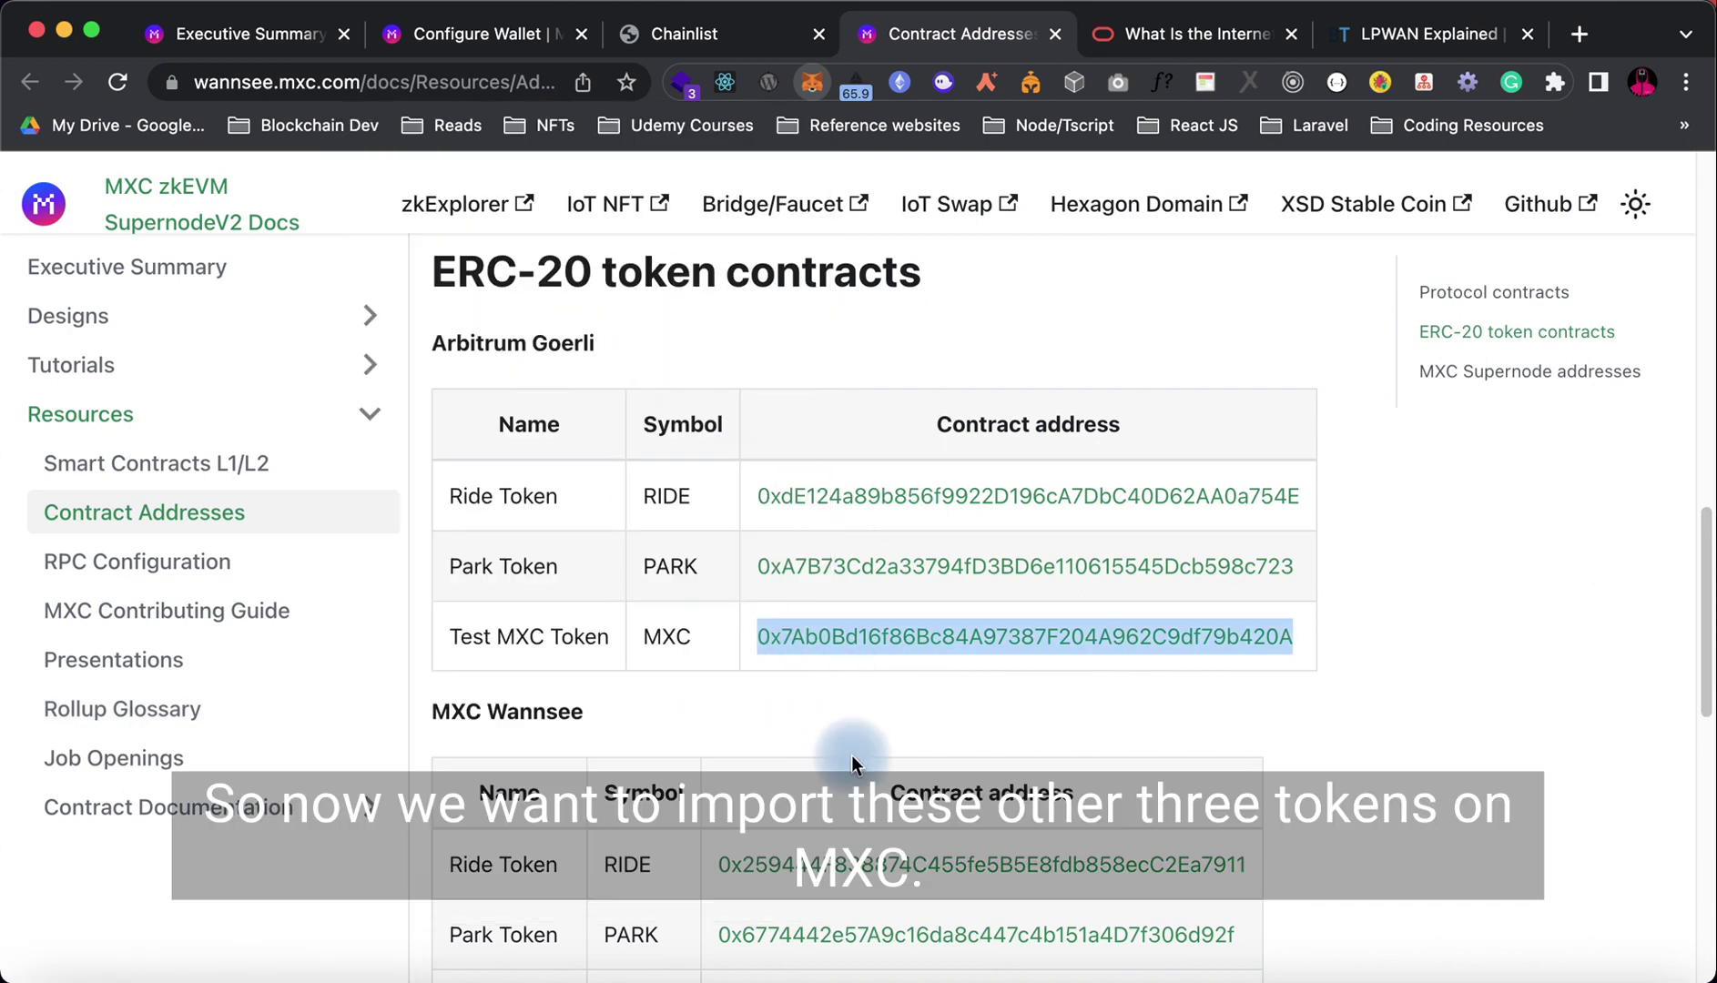
# Step: Change the MetaMask network from Arbitrum Görli to MXC Wannsee zkEVM Testnet
pyautogui.scroll(-3, 720, 742)
pyautogui.scroll(-2, 697, 739)
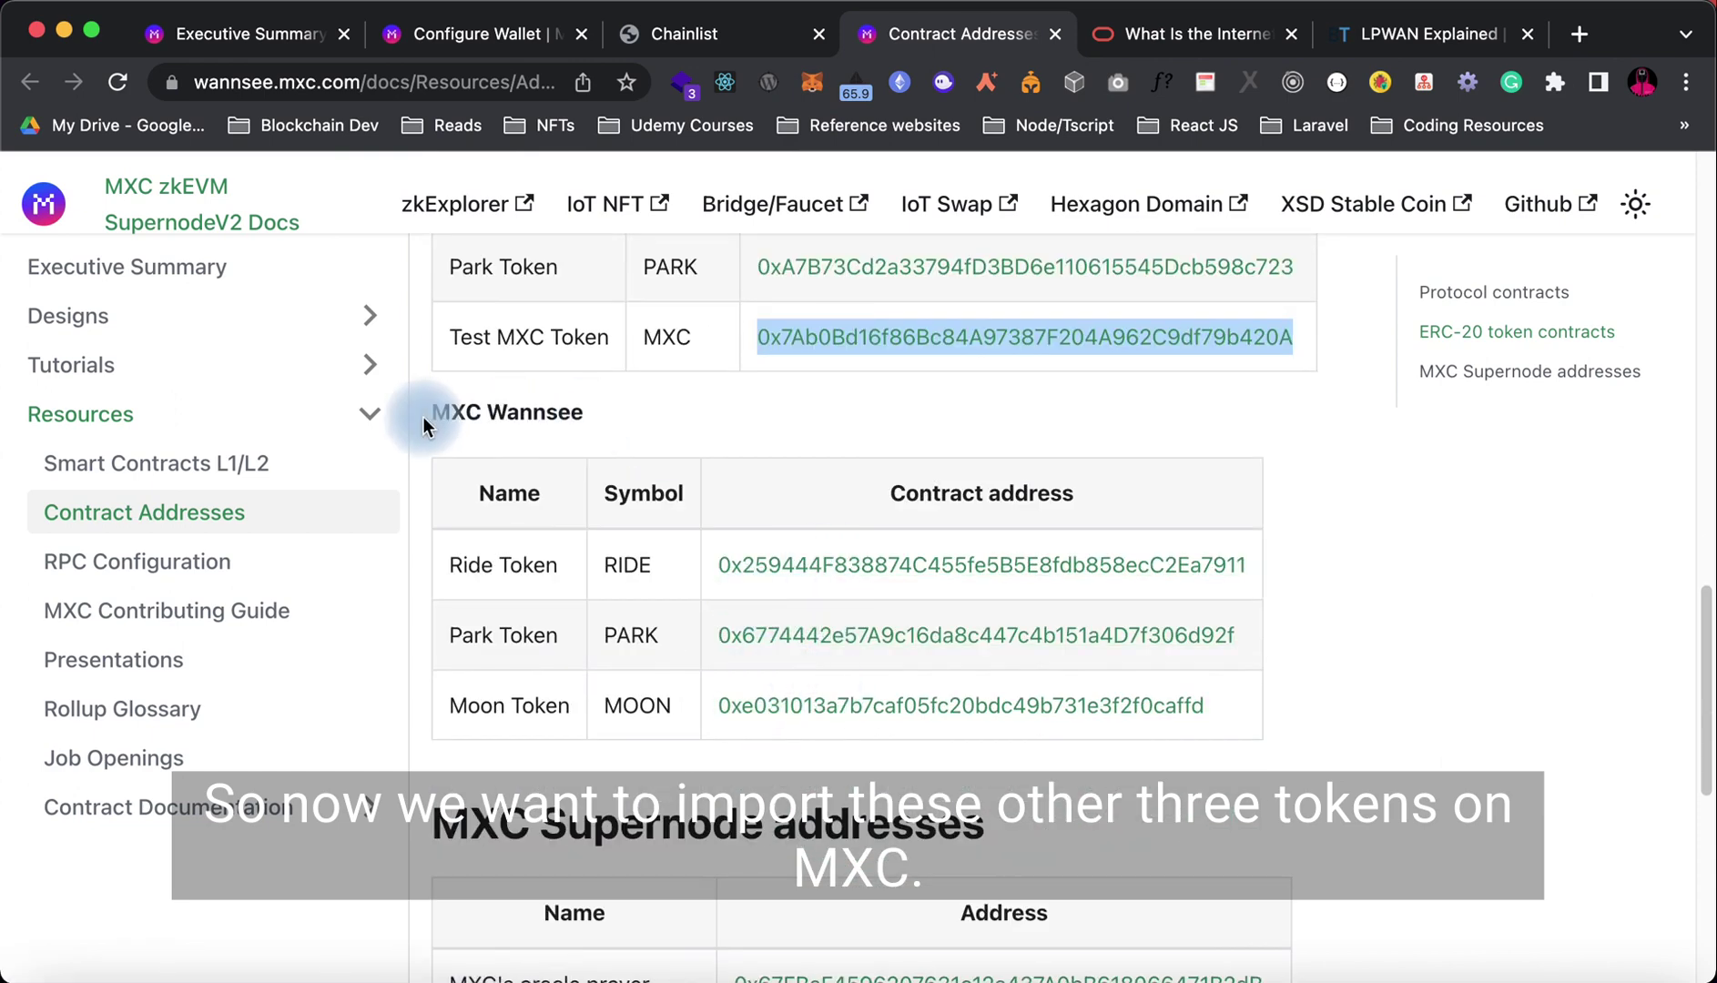
pyautogui.click(810, 89)
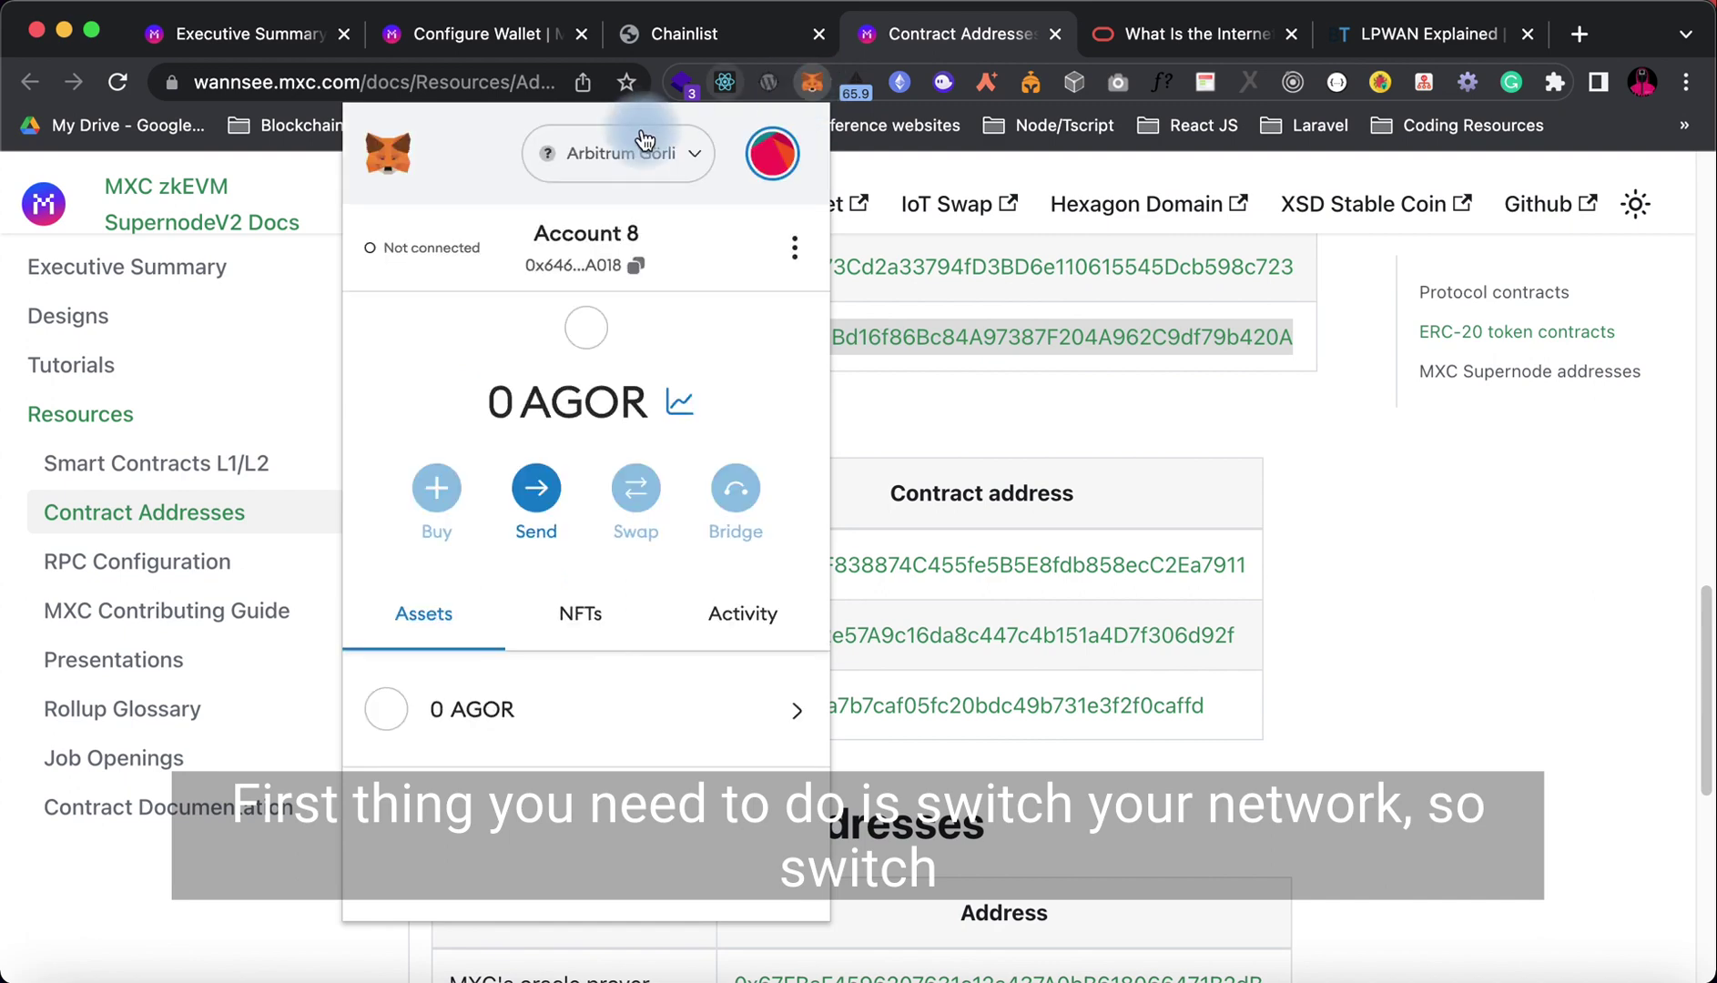
pyautogui.click(643, 168)
pyautogui.scroll(-5, 644, 528)
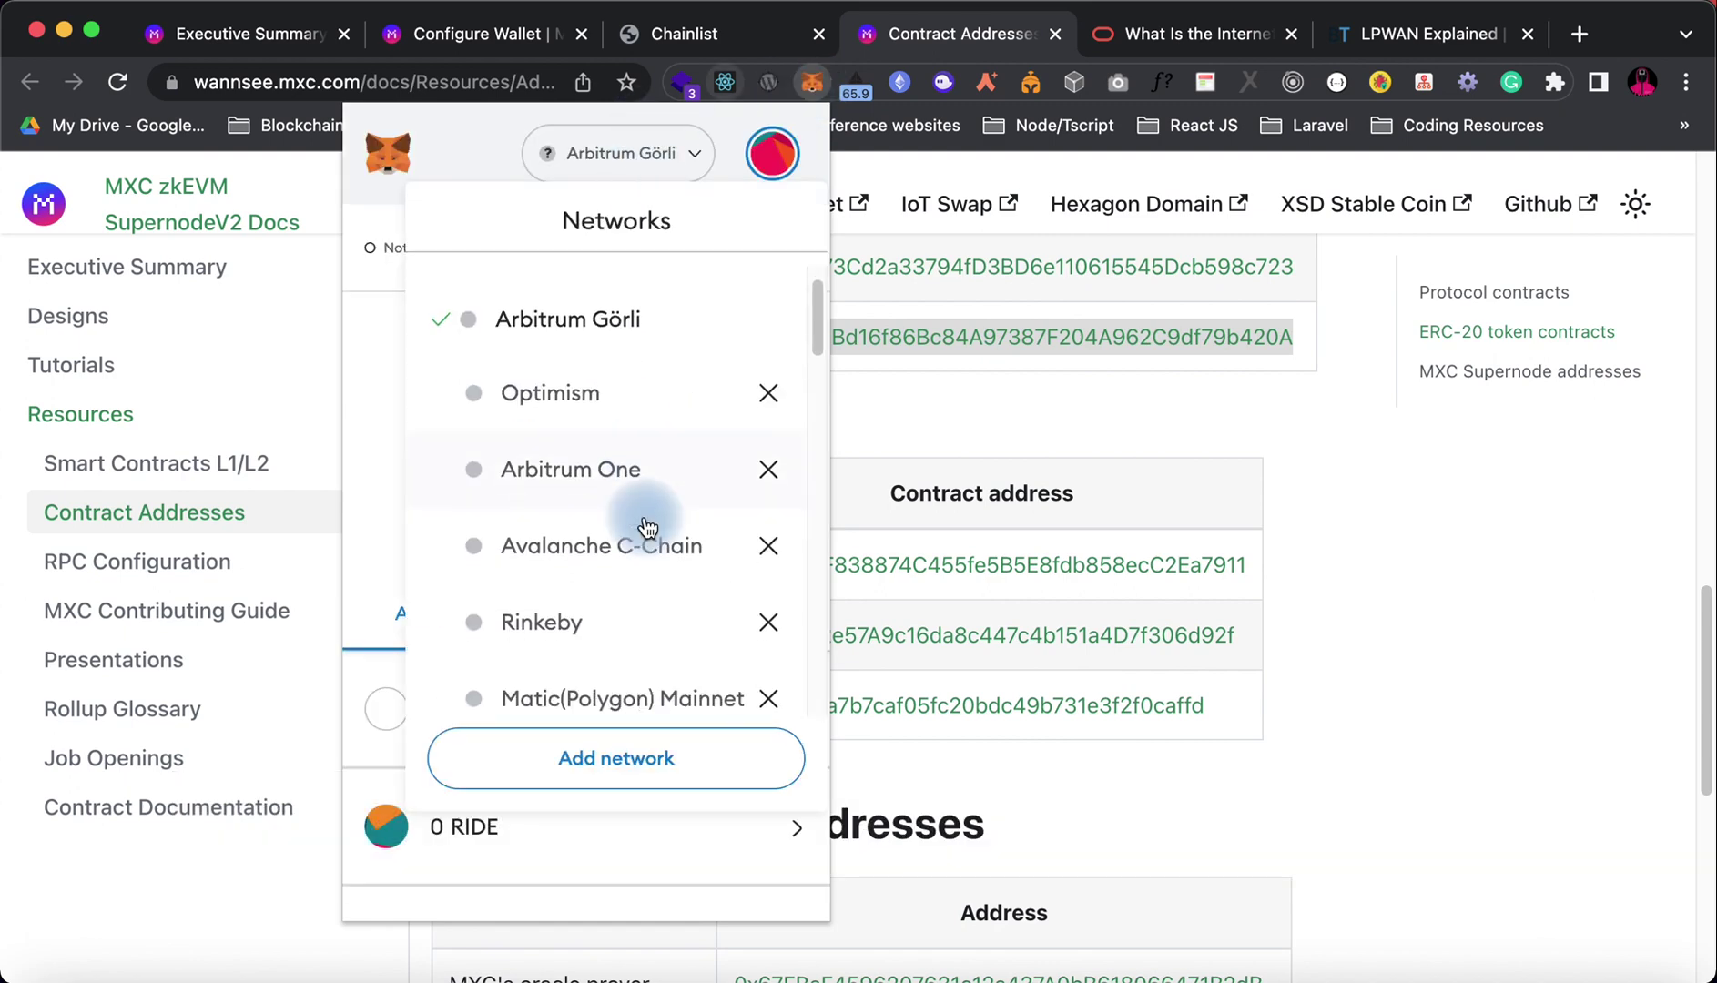
pyautogui.scroll(-10, 647, 526)
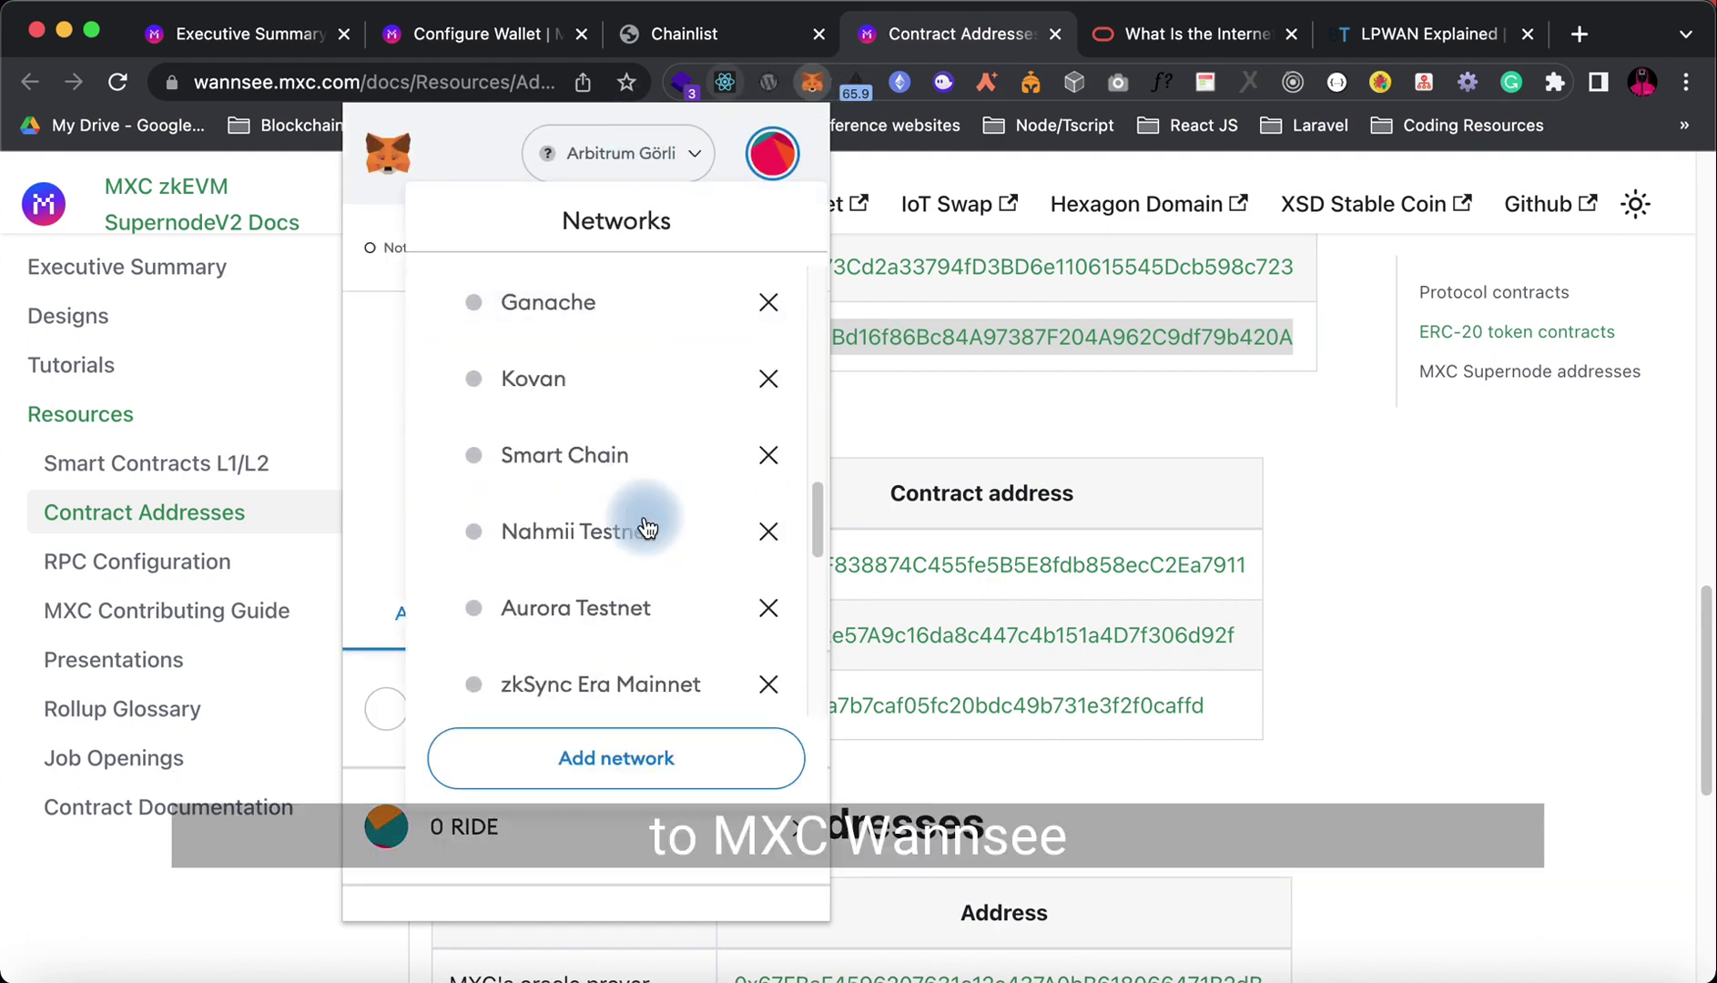
pyautogui.click(594, 554)
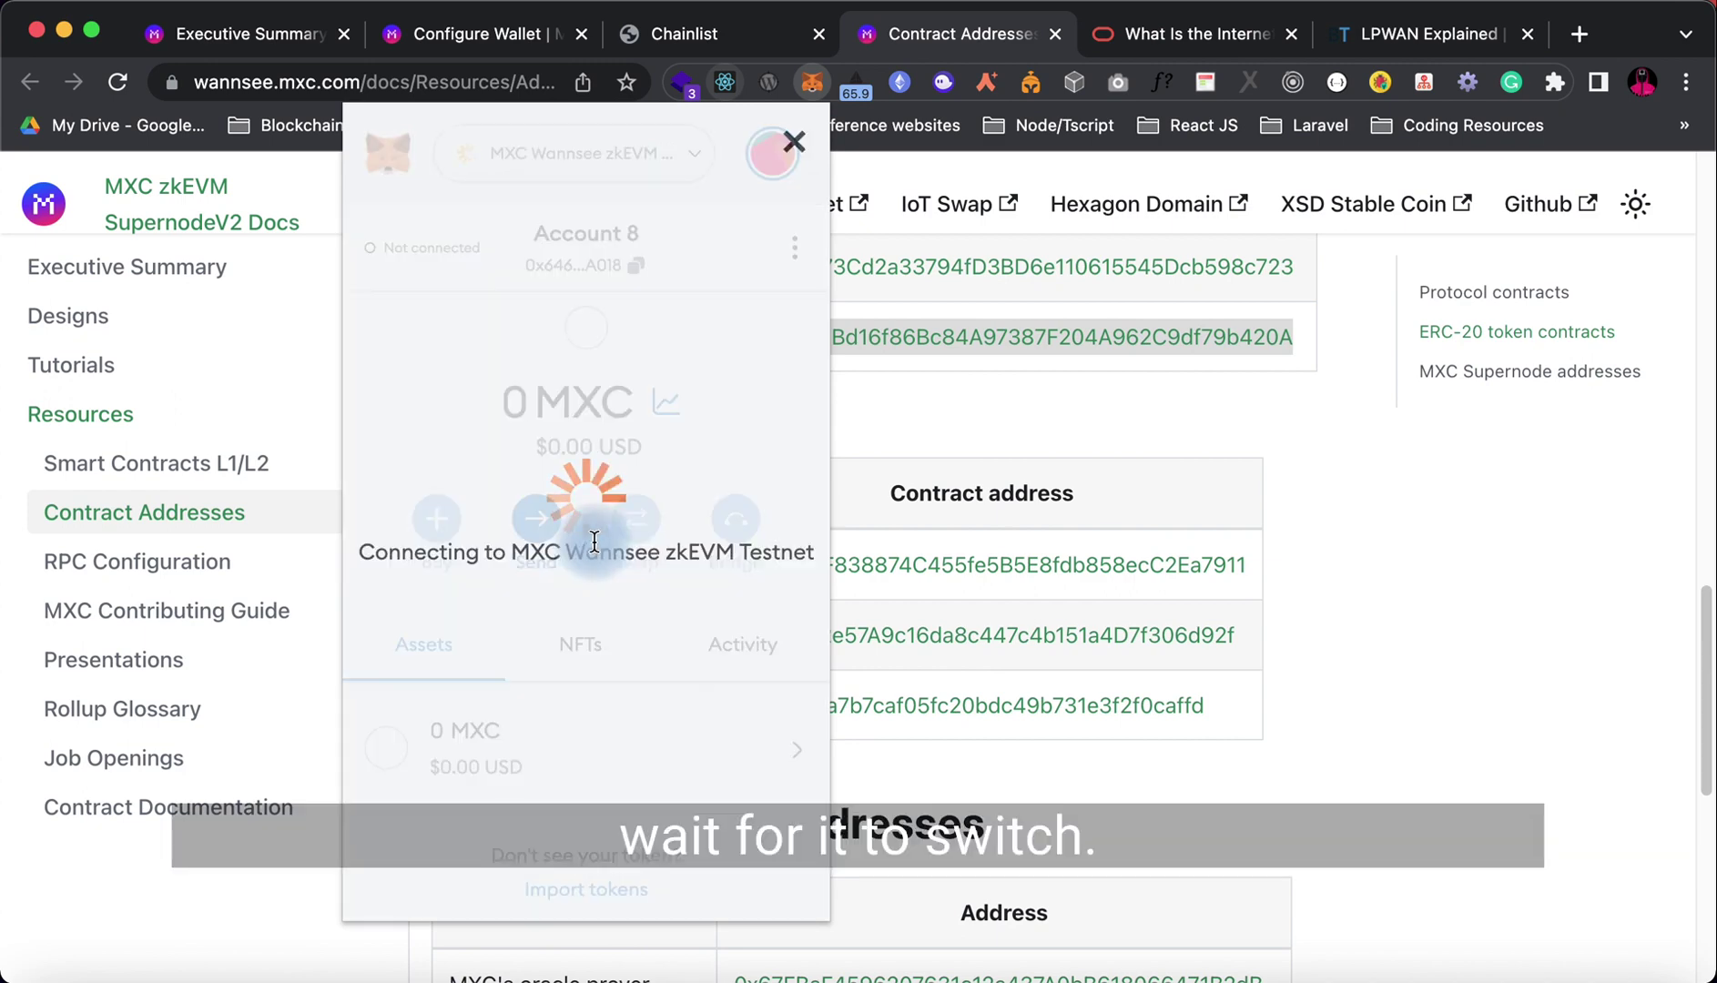
# Step: Copy the Ride Token's MXC Wannsee address and import RIDE as a custom token
pyautogui.click(910, 406)
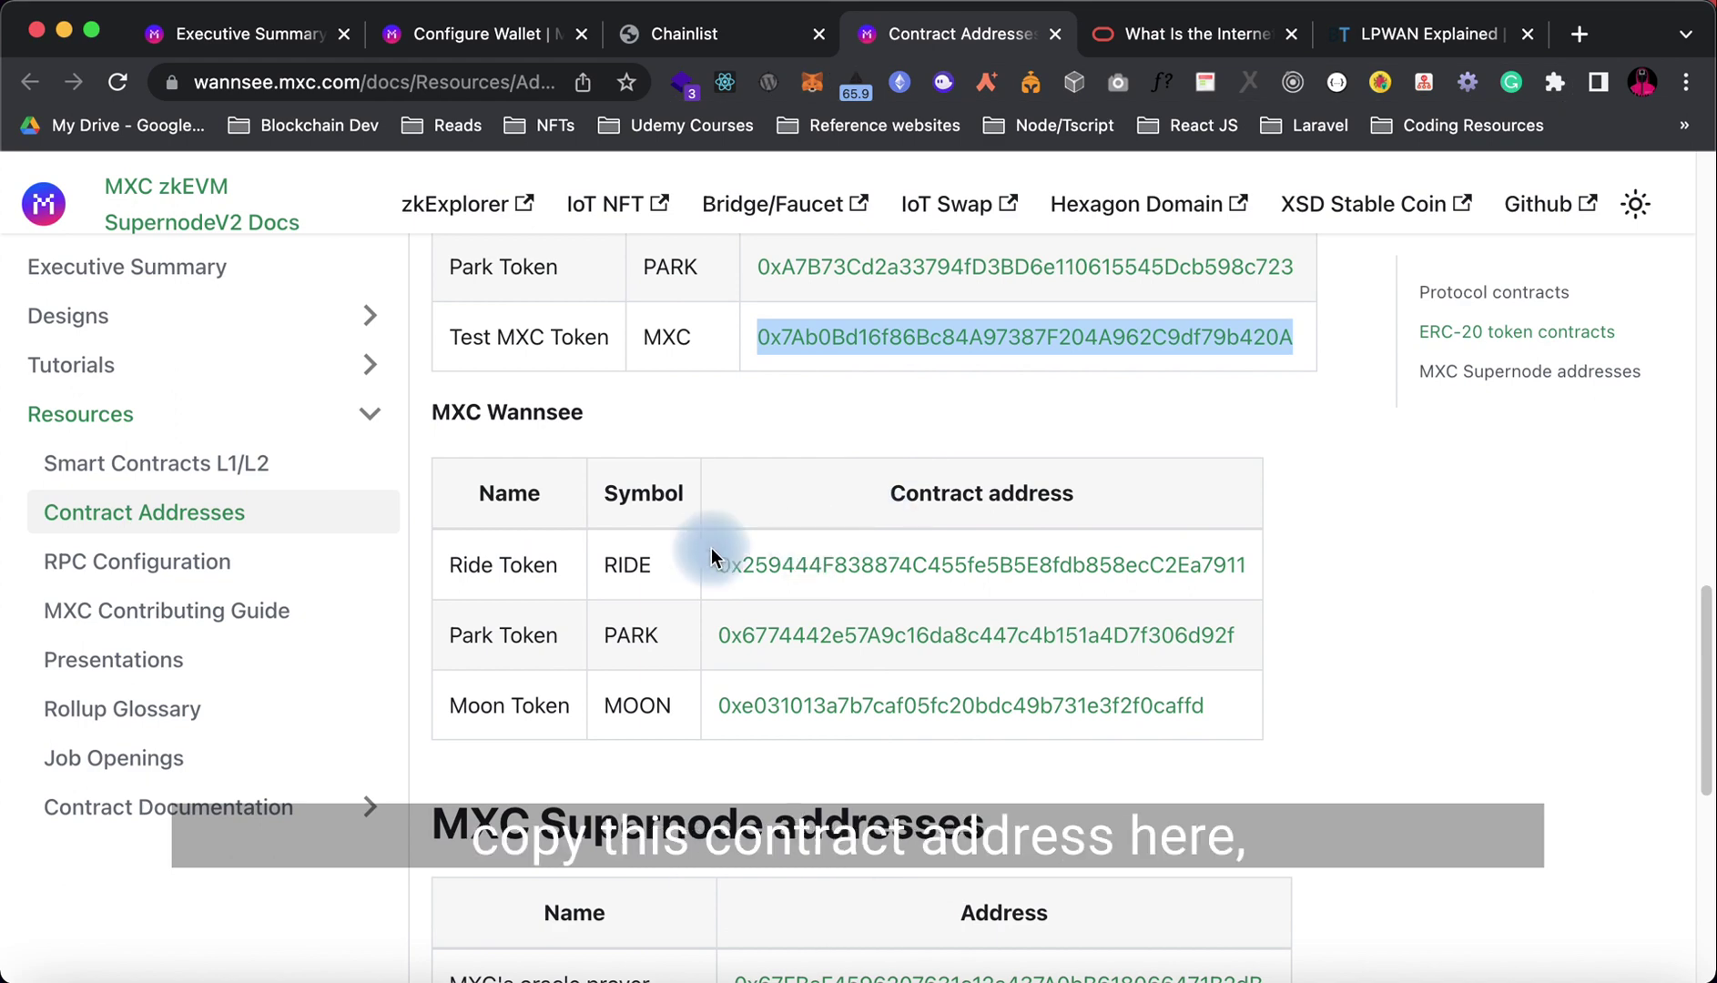
pyautogui.moveTo(715, 567); pyautogui.dragTo(1244, 571)
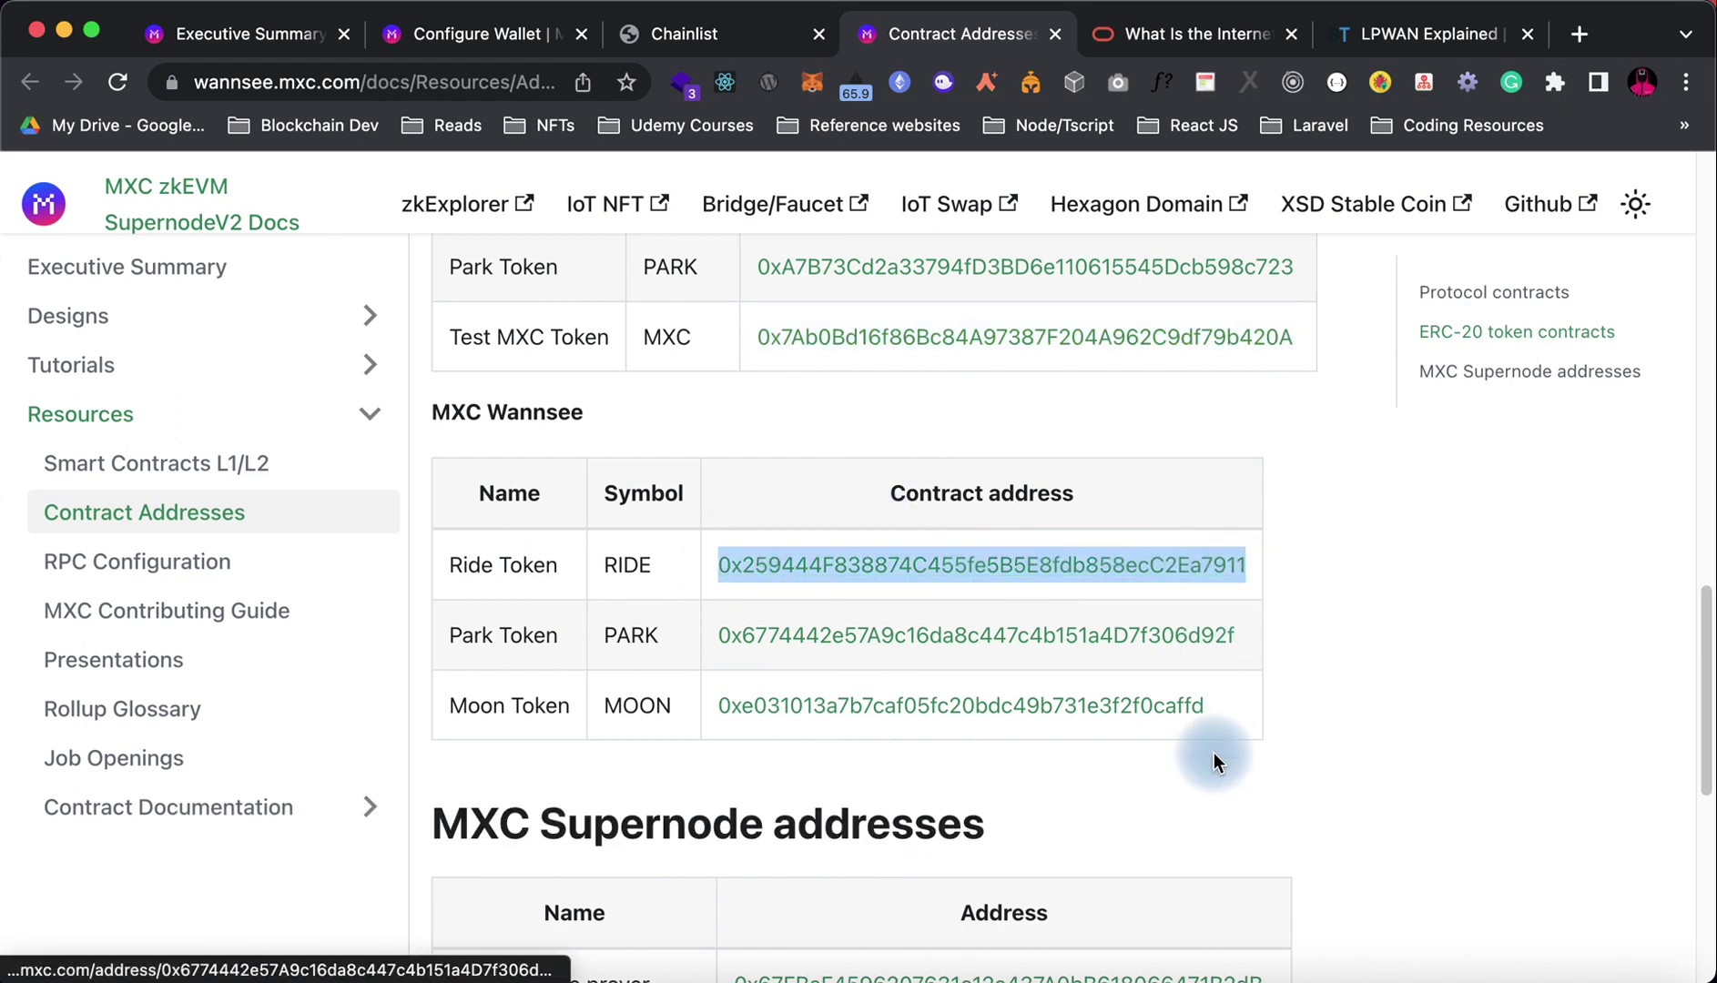
pyautogui.click(812, 84)
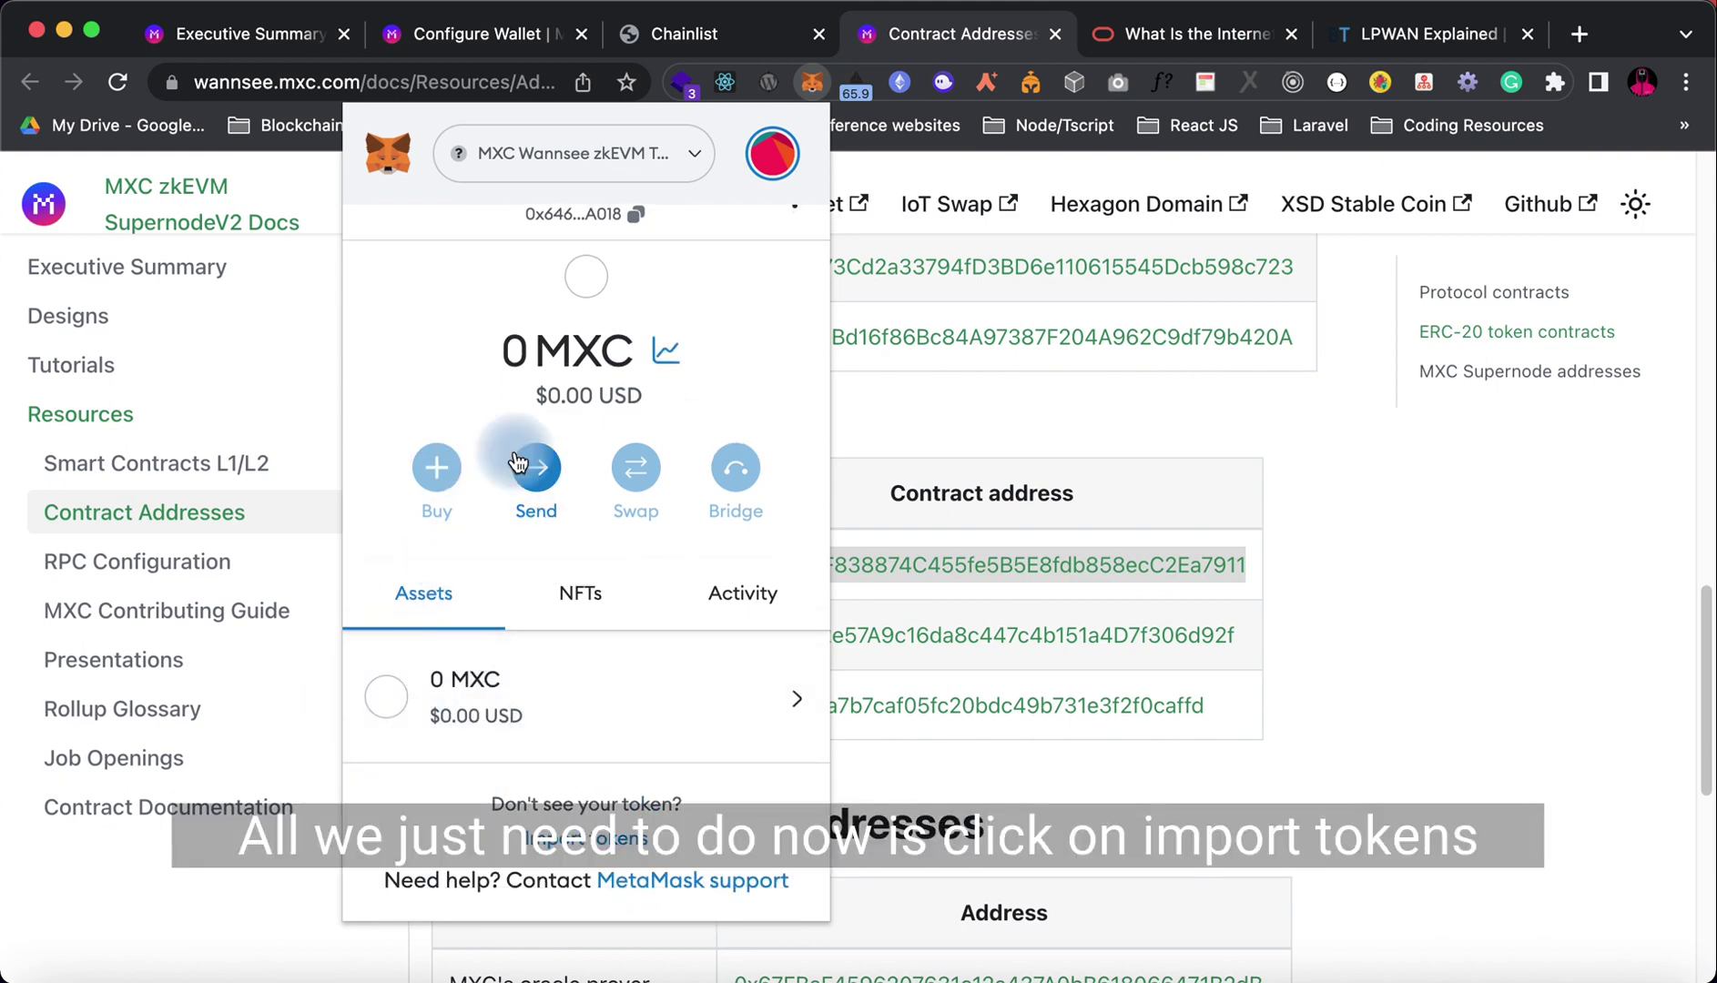
pyautogui.click(557, 837)
pyautogui.click(503, 616)
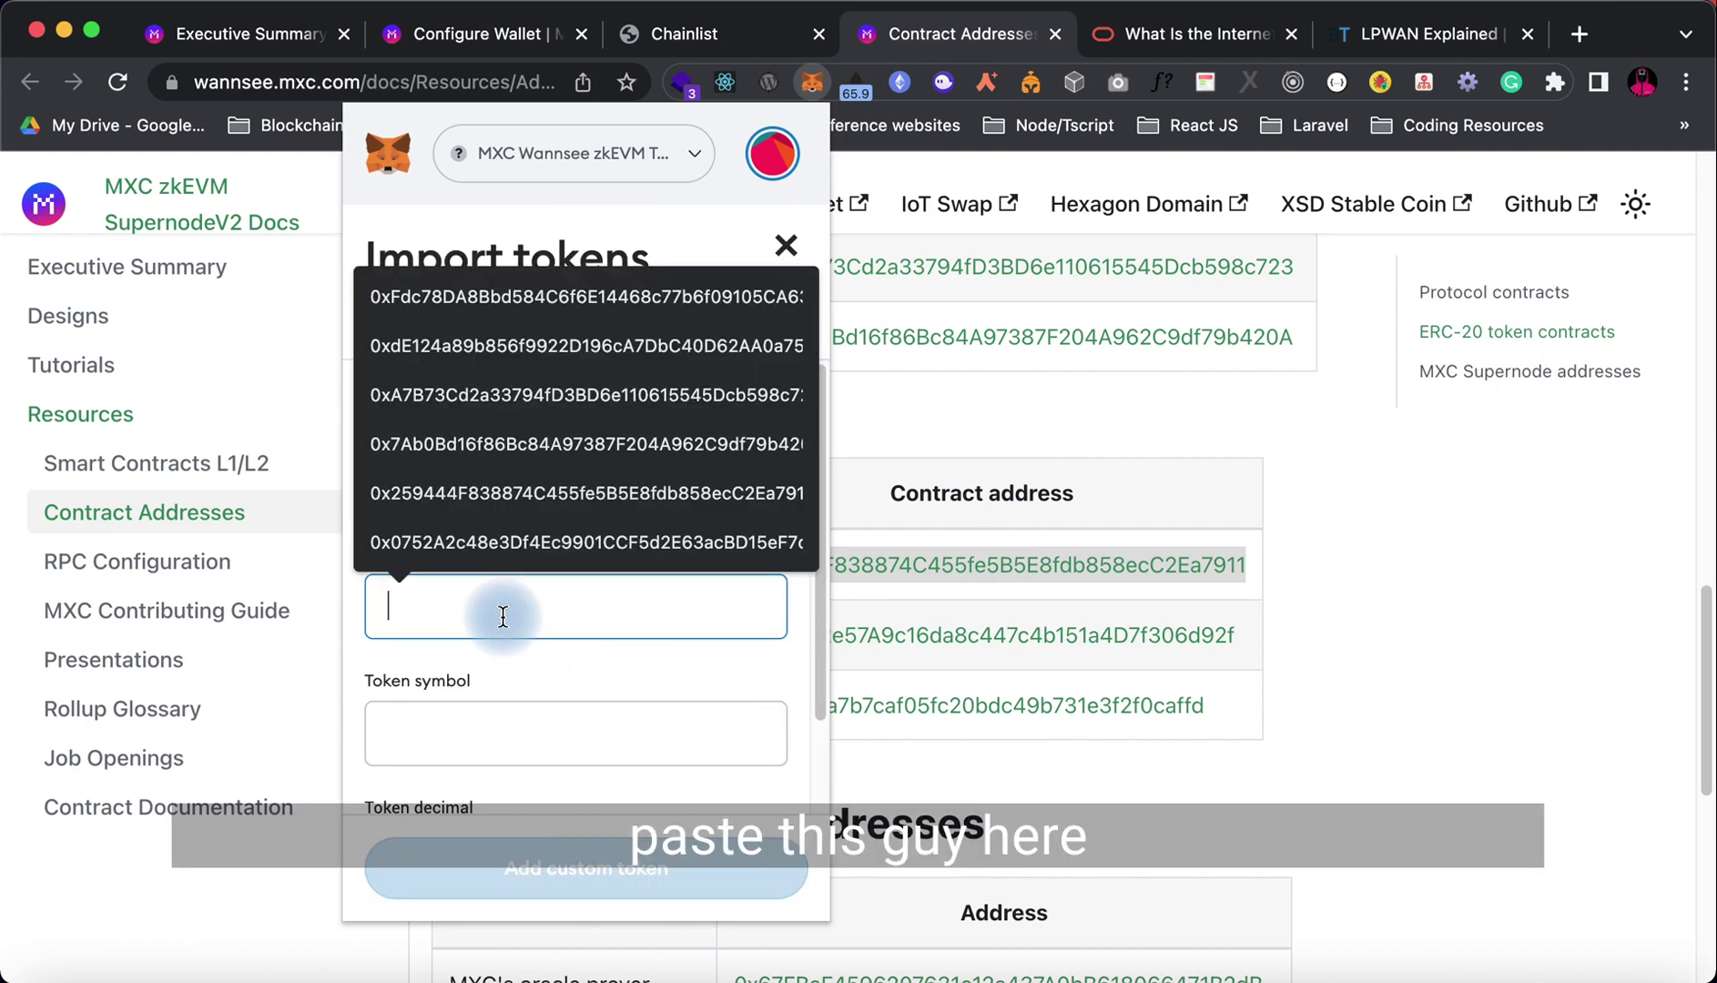
pyautogui.press('super+v')
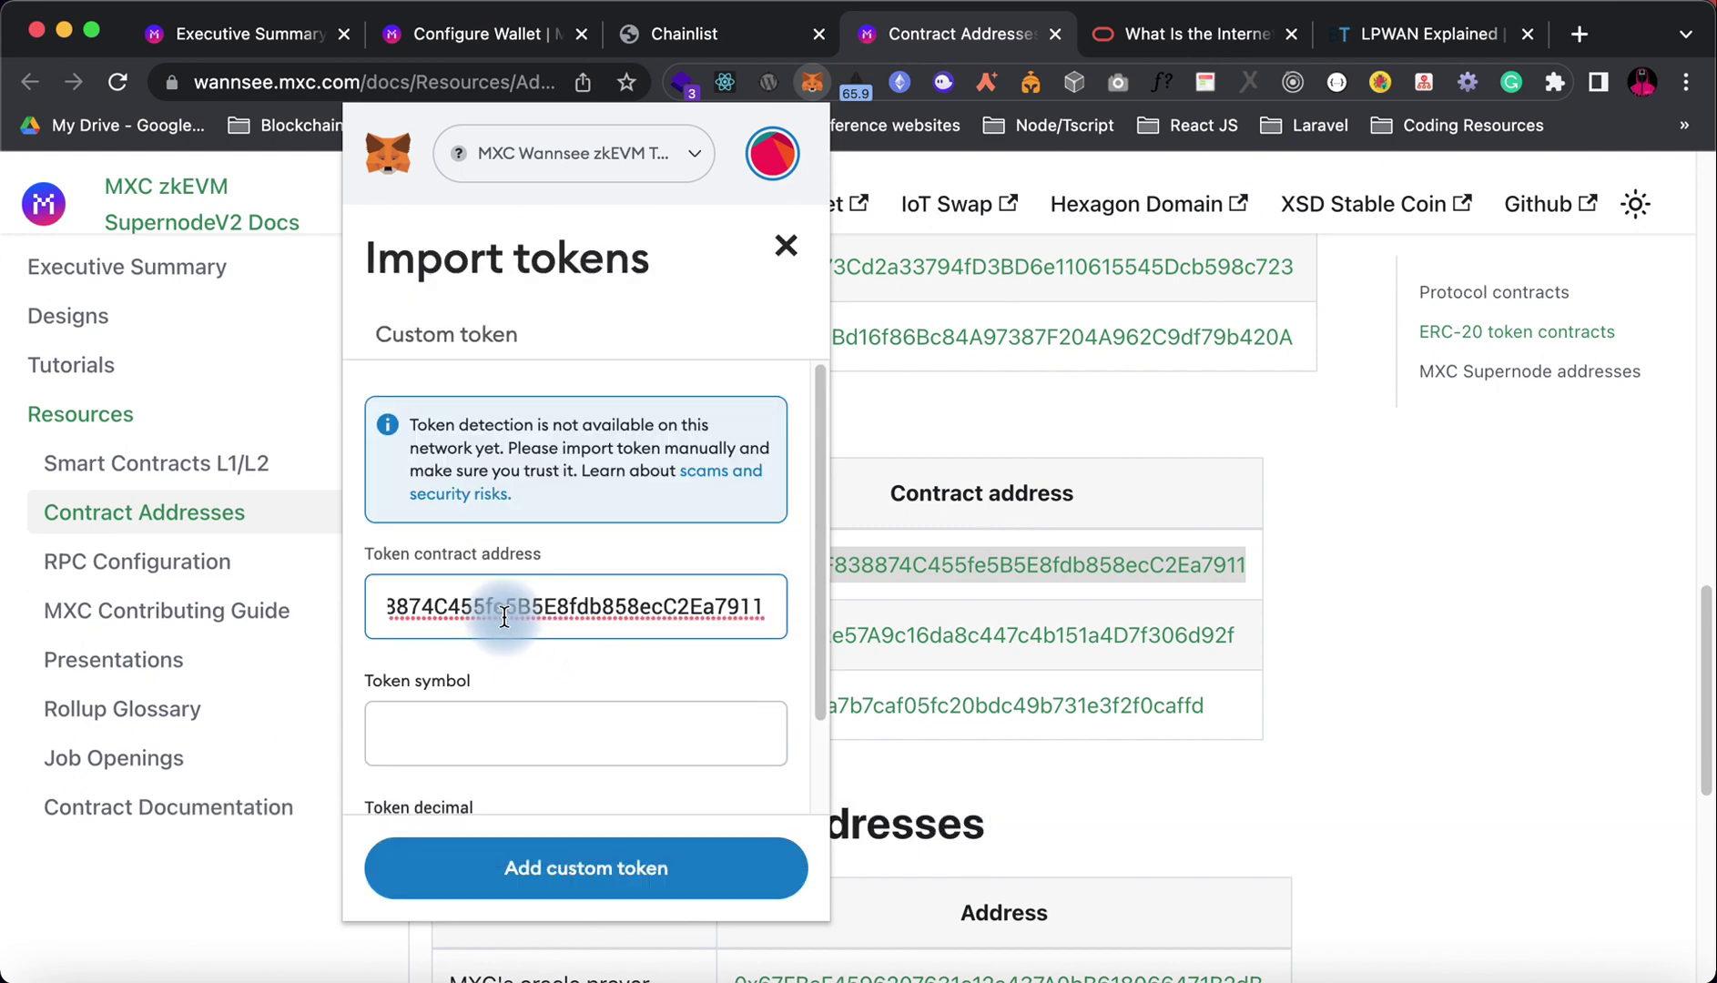
pyautogui.scroll(-2, 452, 708)
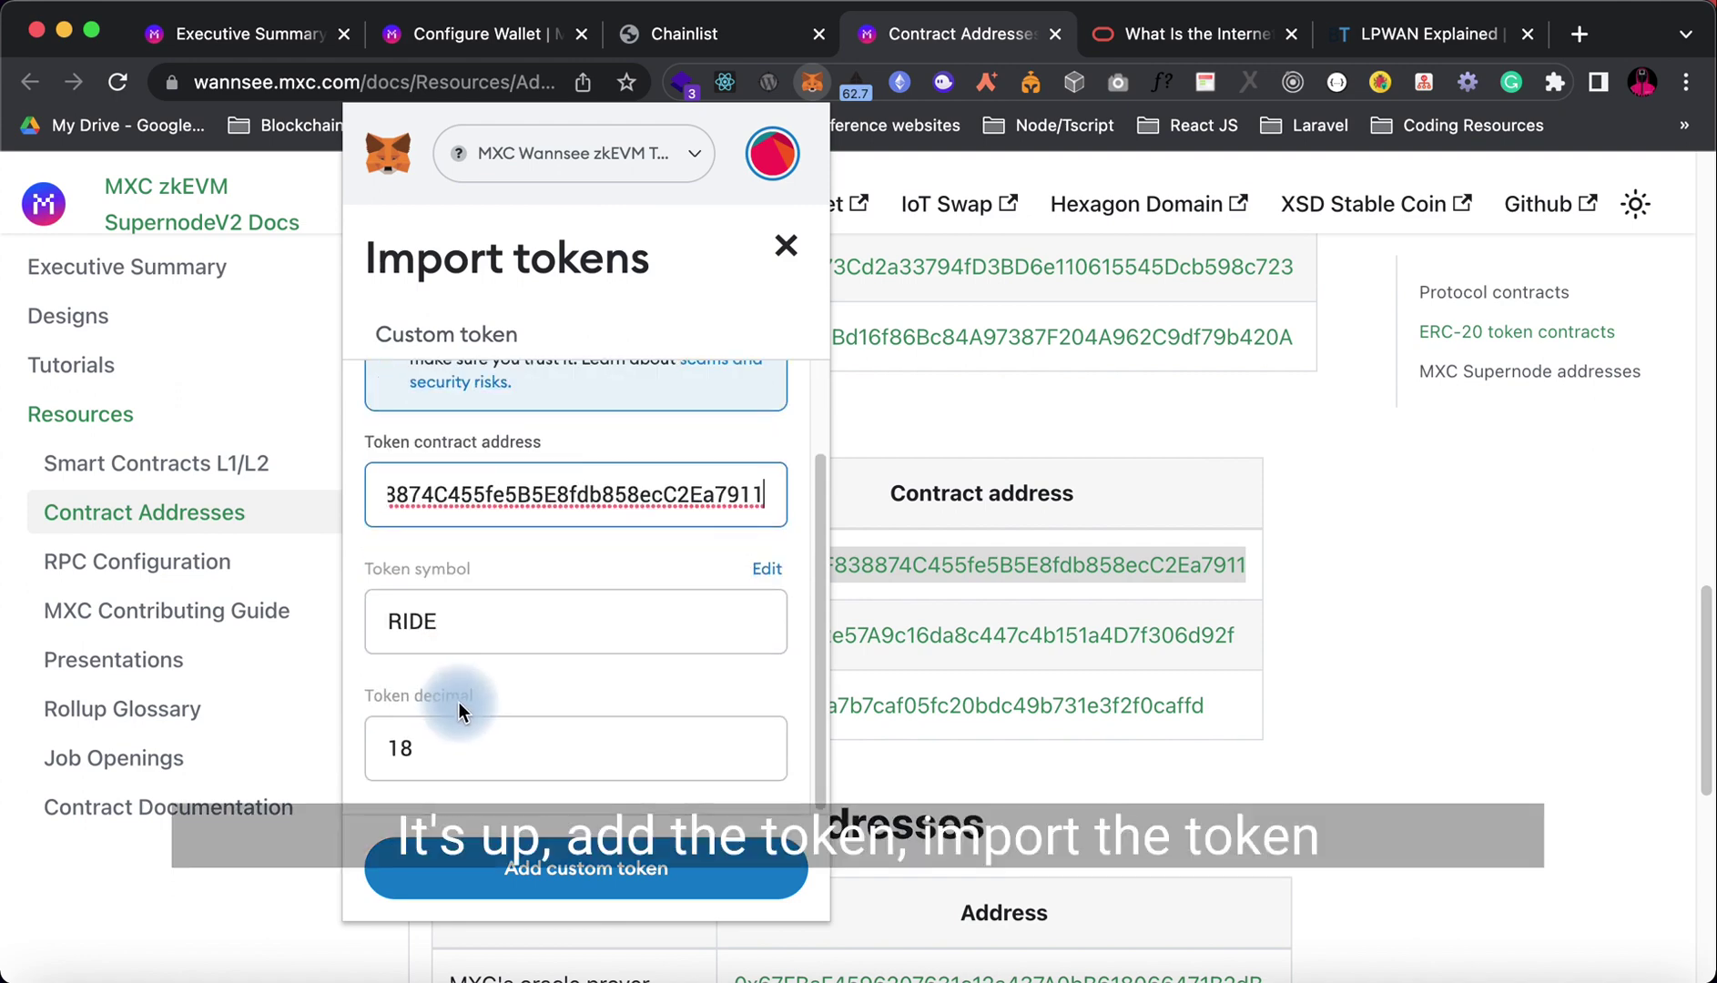
pyautogui.click(593, 887)
pyautogui.click(708, 869)
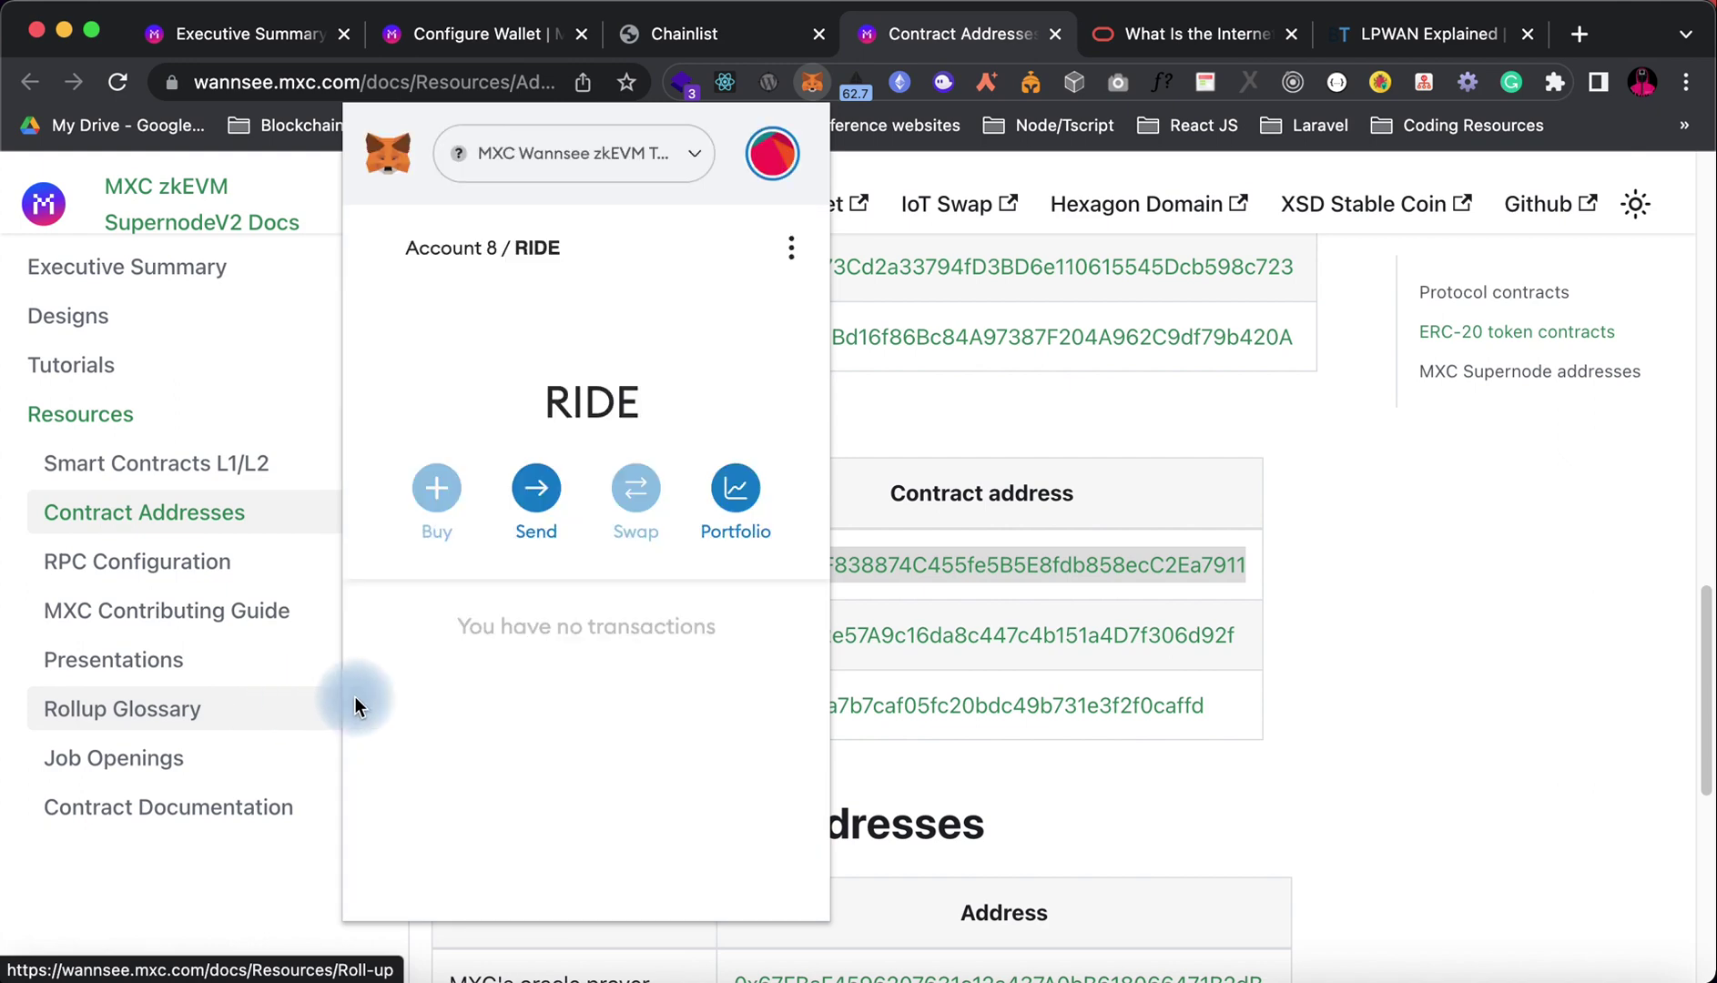
# Step: Copy the Park Token's MXC Wannsee address and import PARK with 18 decimals, showing 0 PARK
pyautogui.click(884, 759)
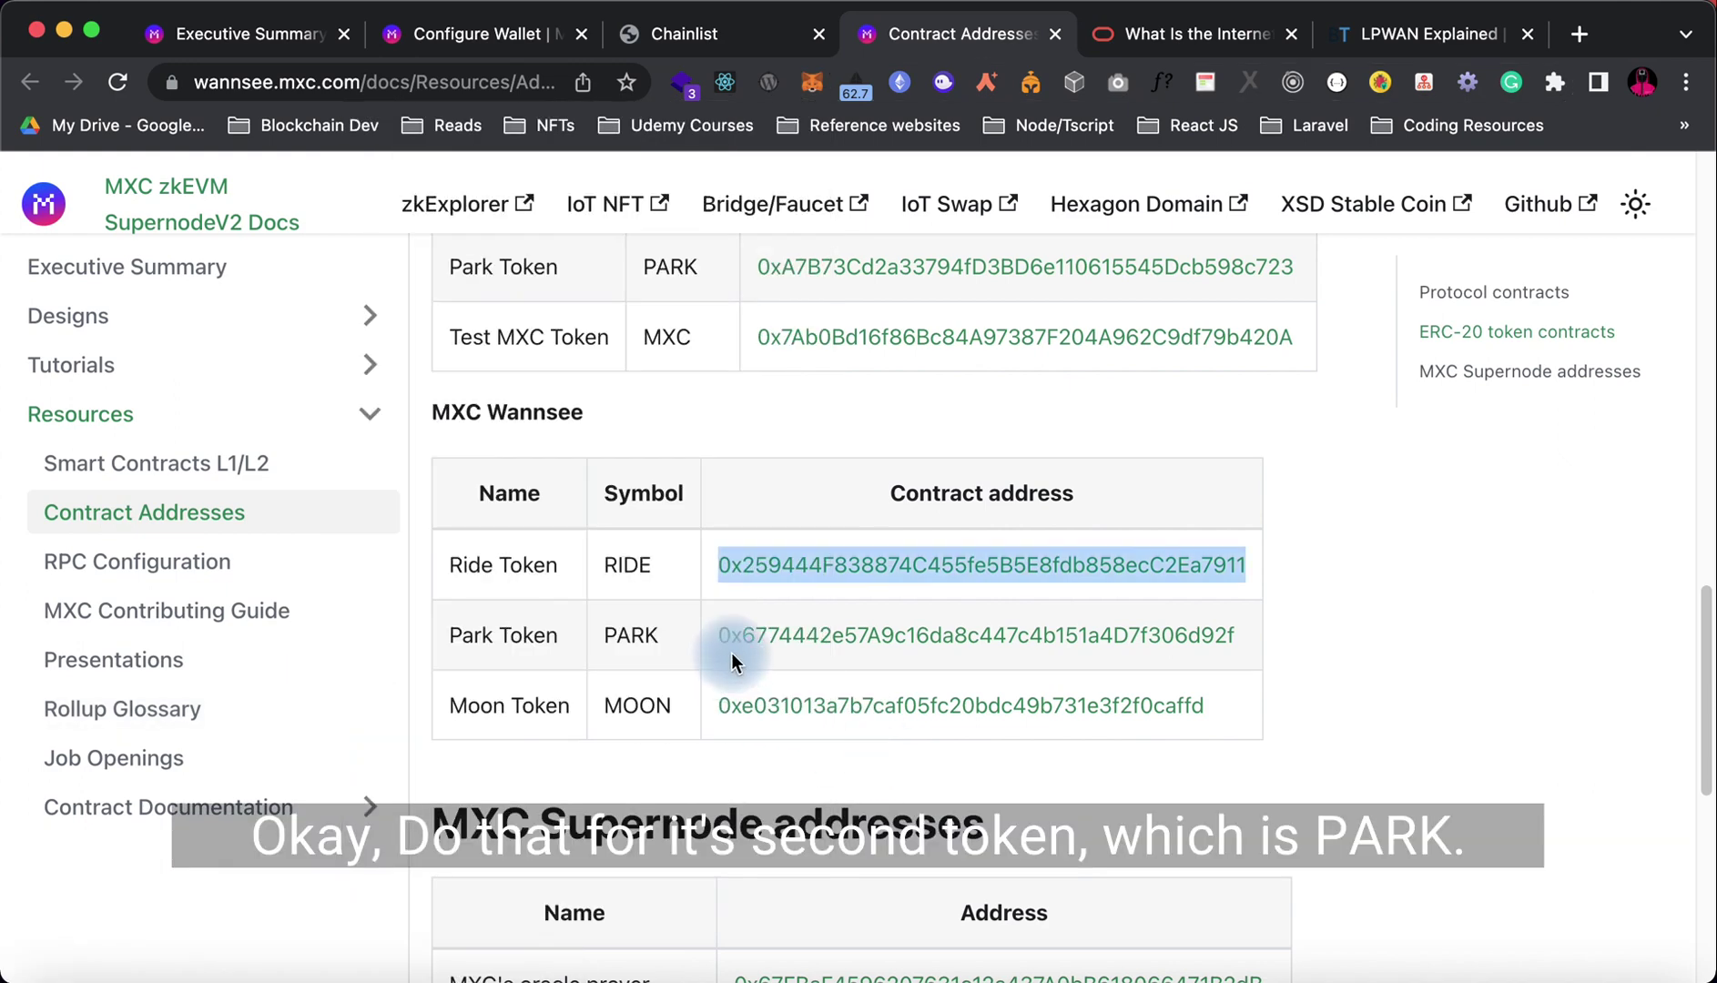
pyautogui.moveTo(711, 636); pyautogui.dragTo(1238, 644)
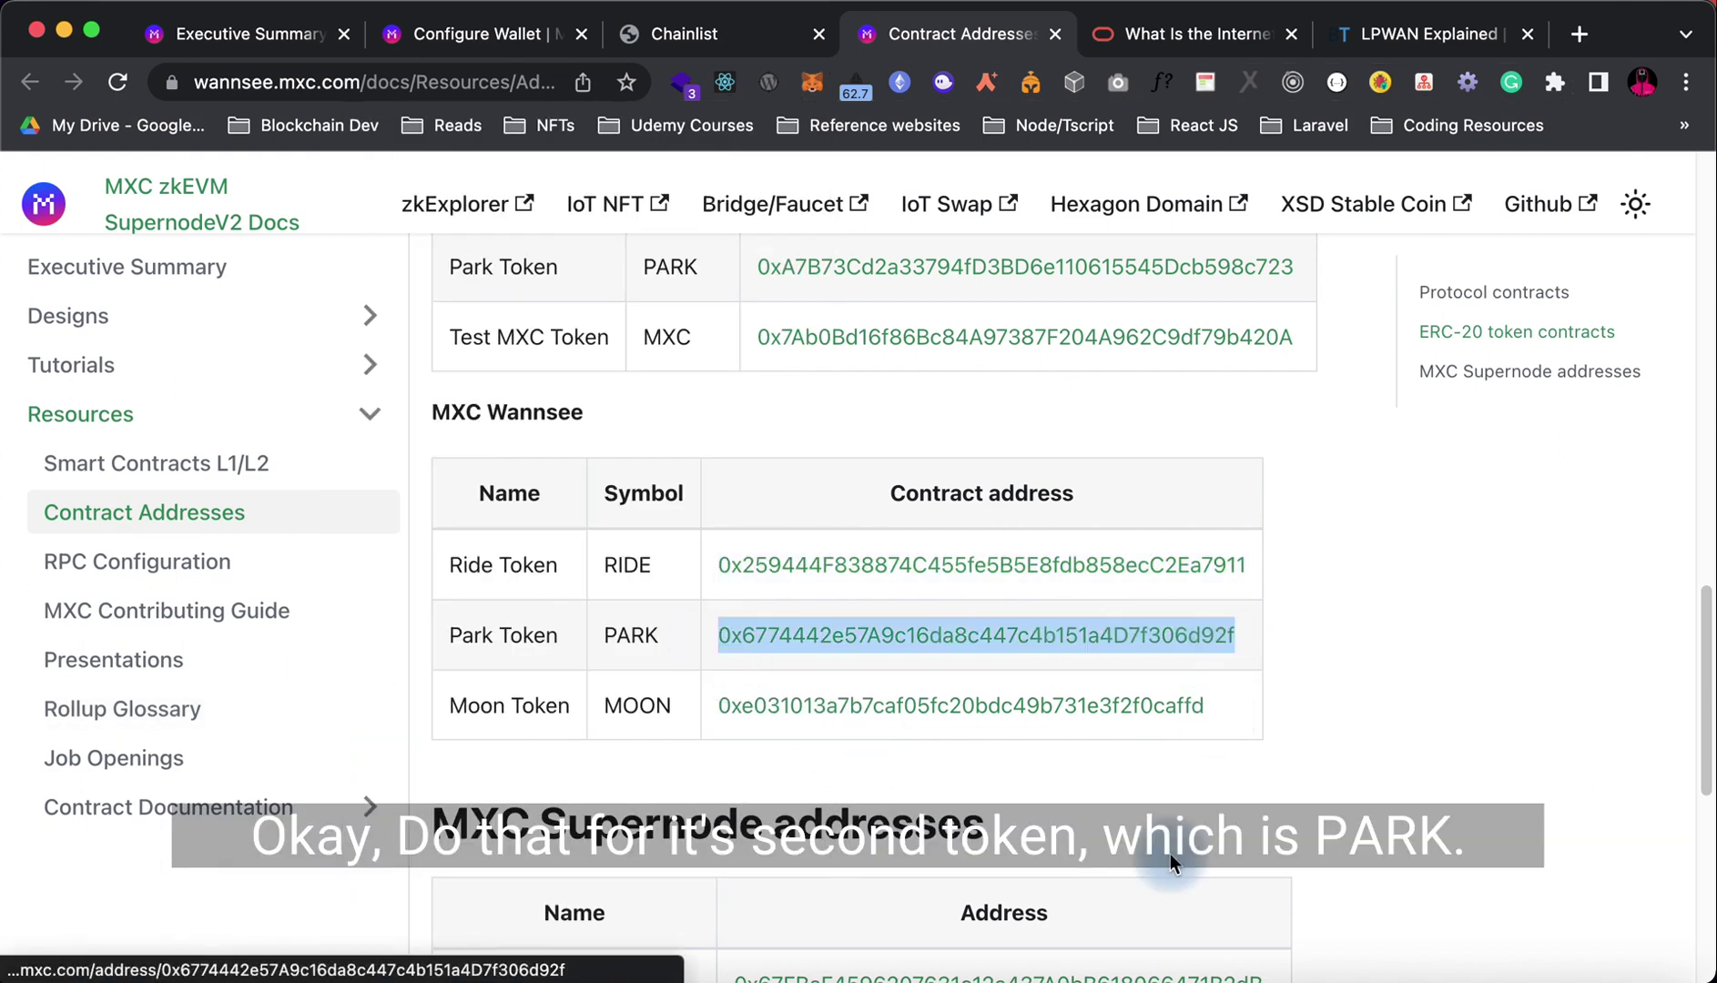
pyautogui.click(813, 90)
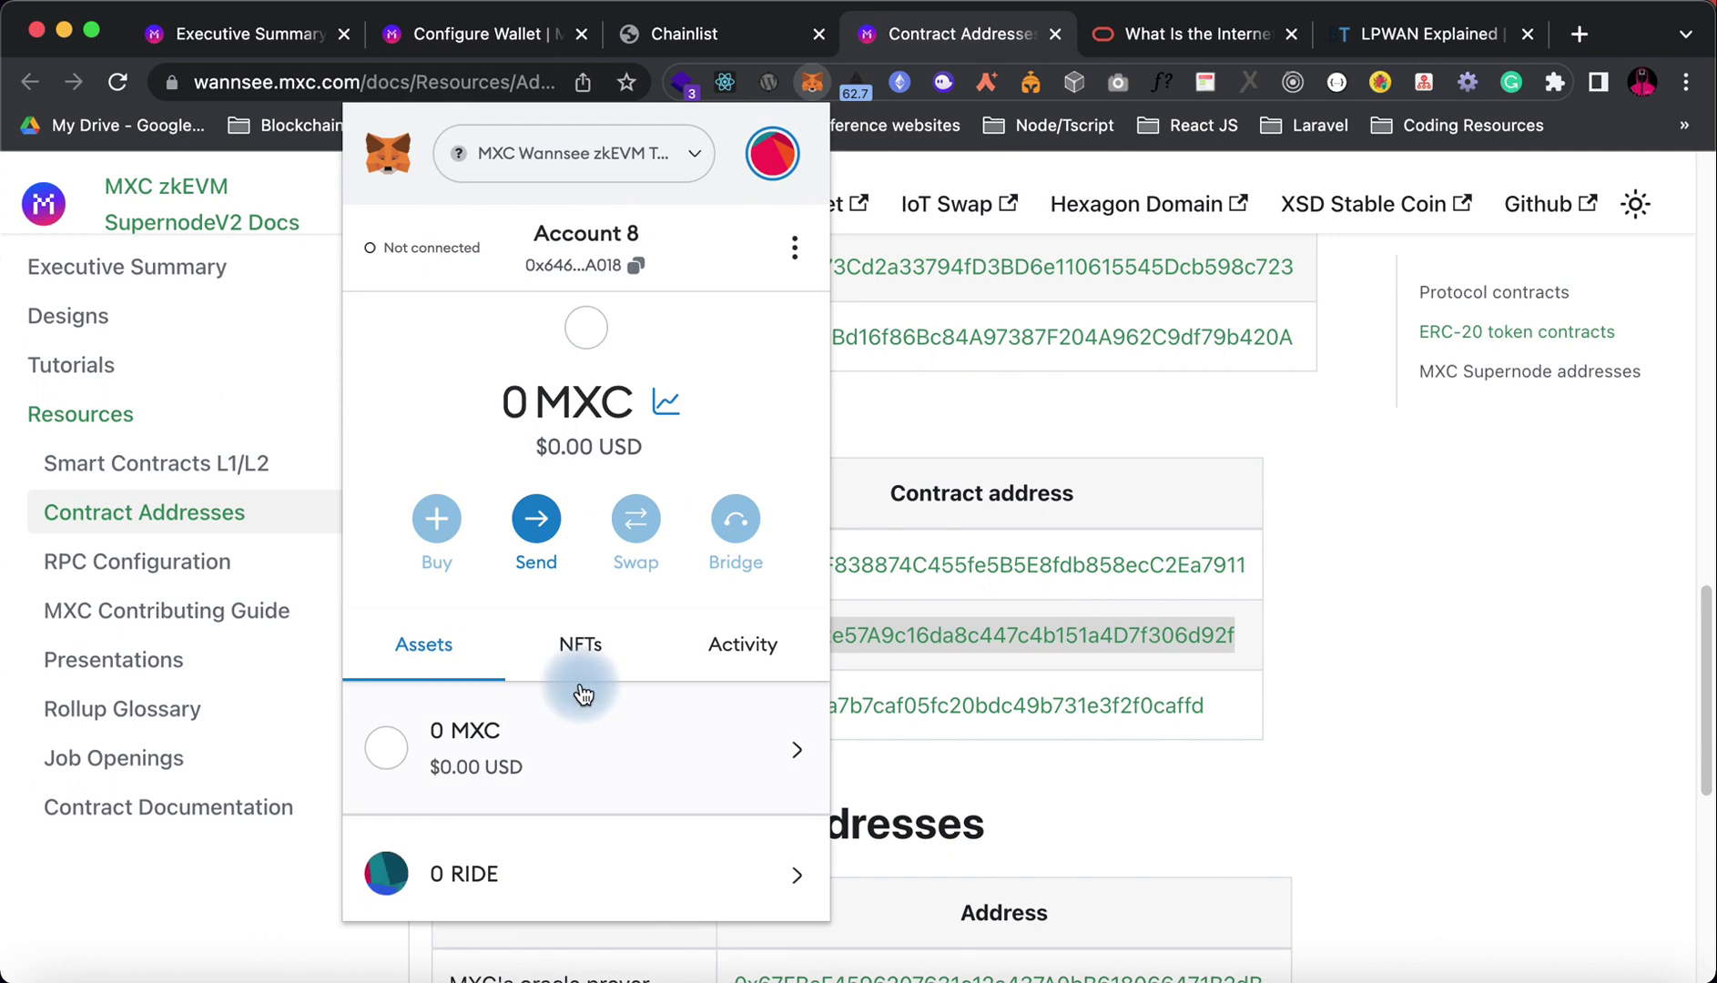
pyautogui.scroll(-3, 574, 637)
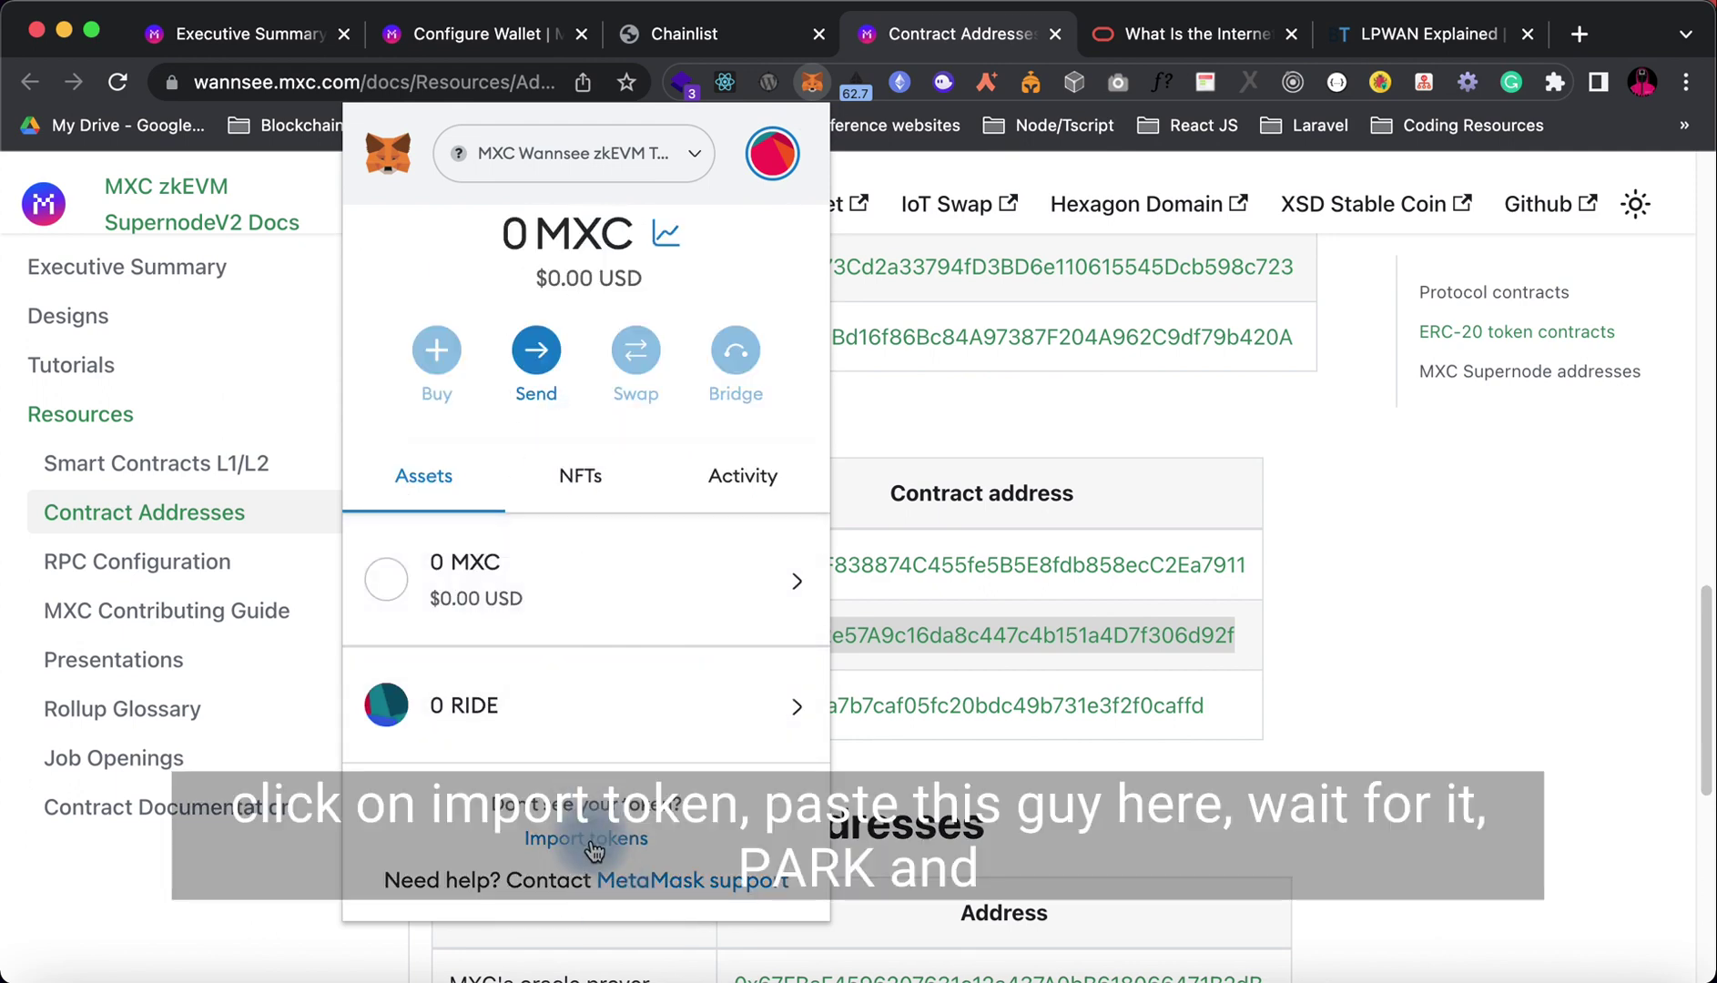
pyautogui.click(590, 841)
pyautogui.click(500, 592)
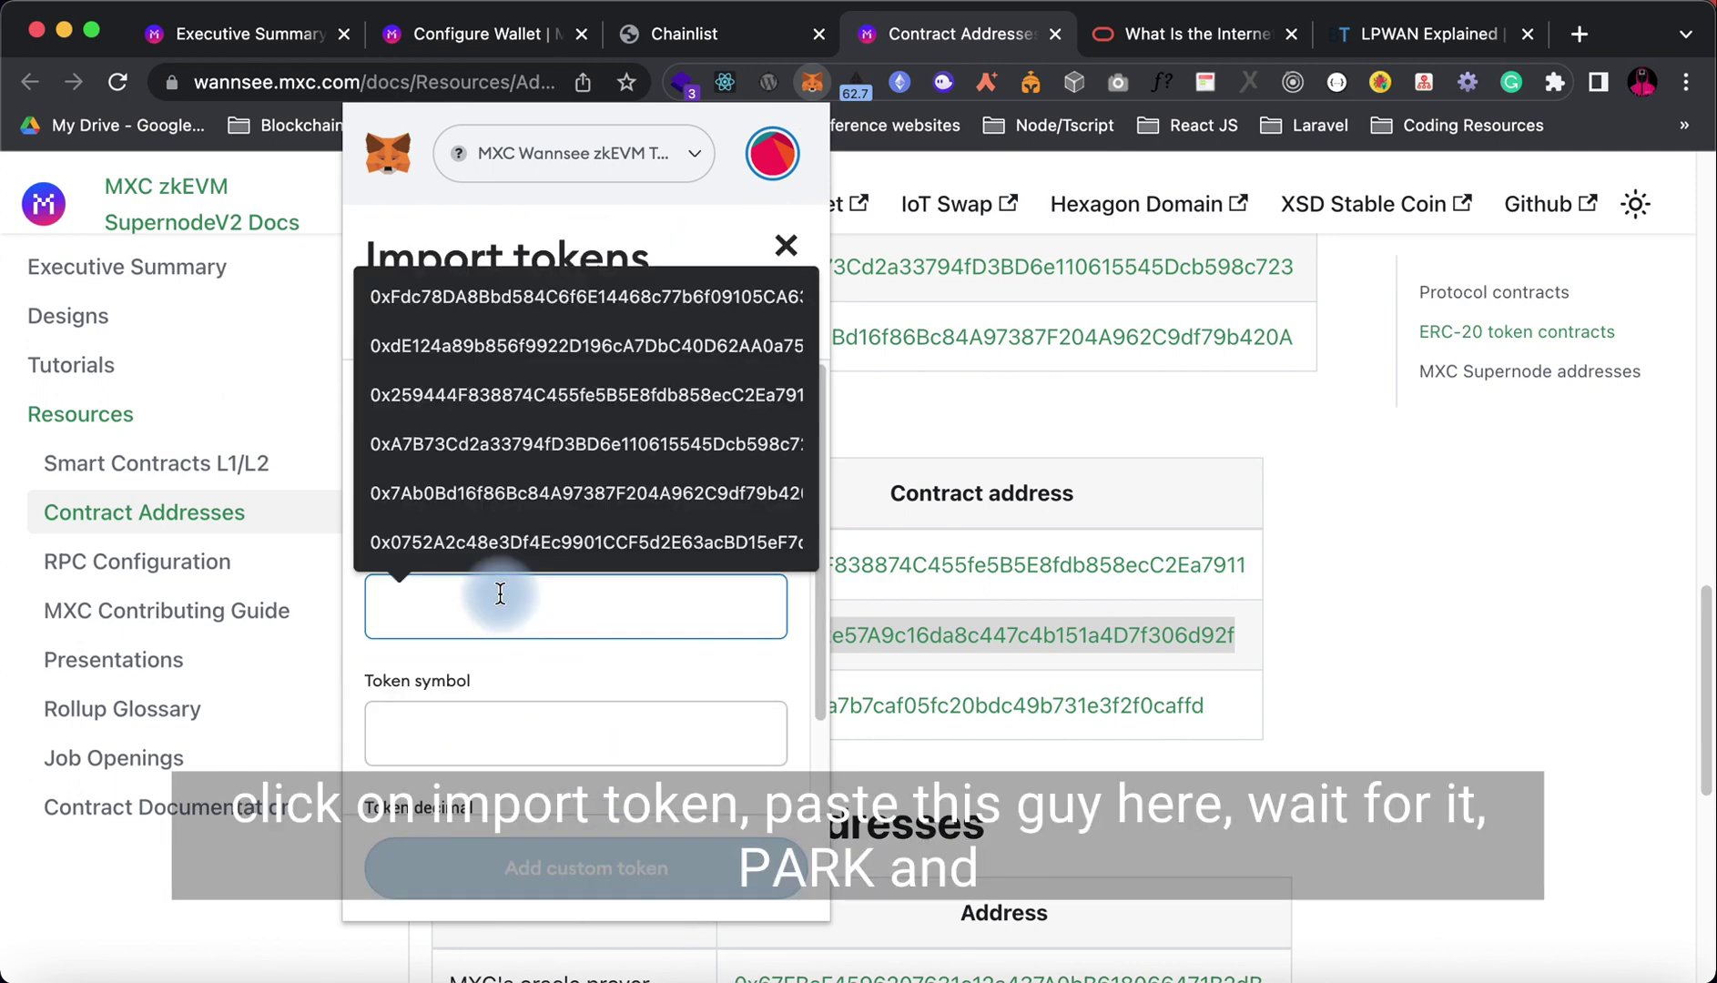
pyautogui.press('super+v')
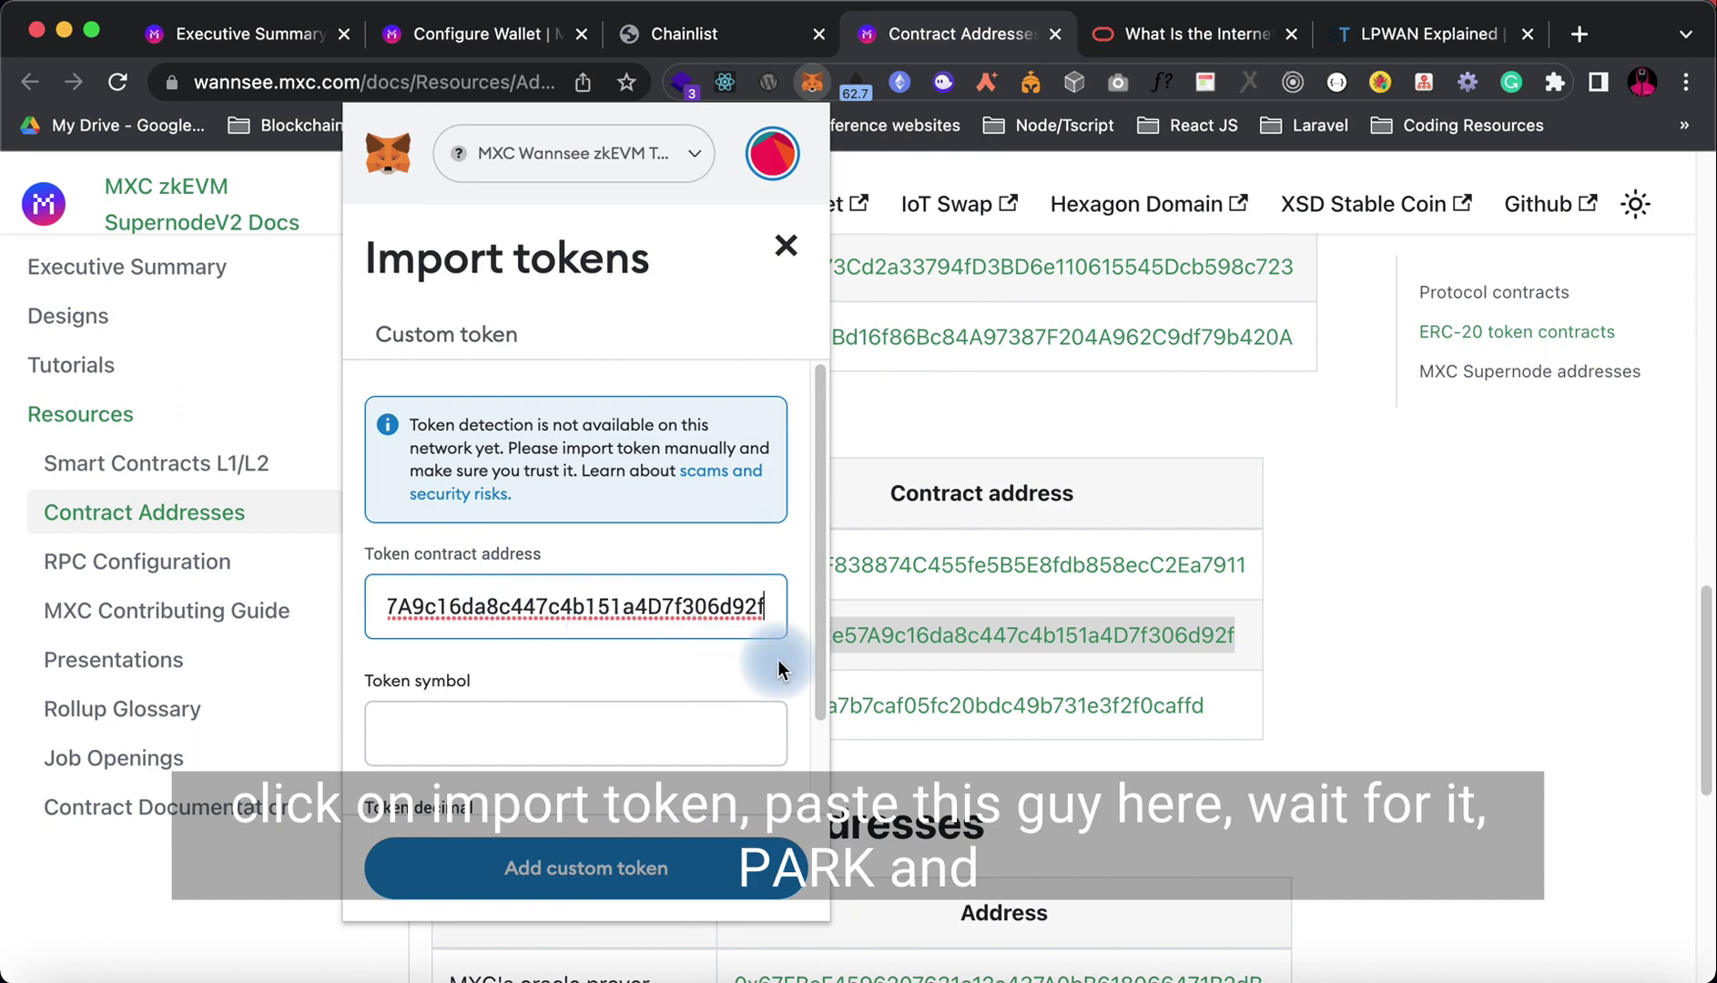
pyautogui.scroll(-1, 779, 665)
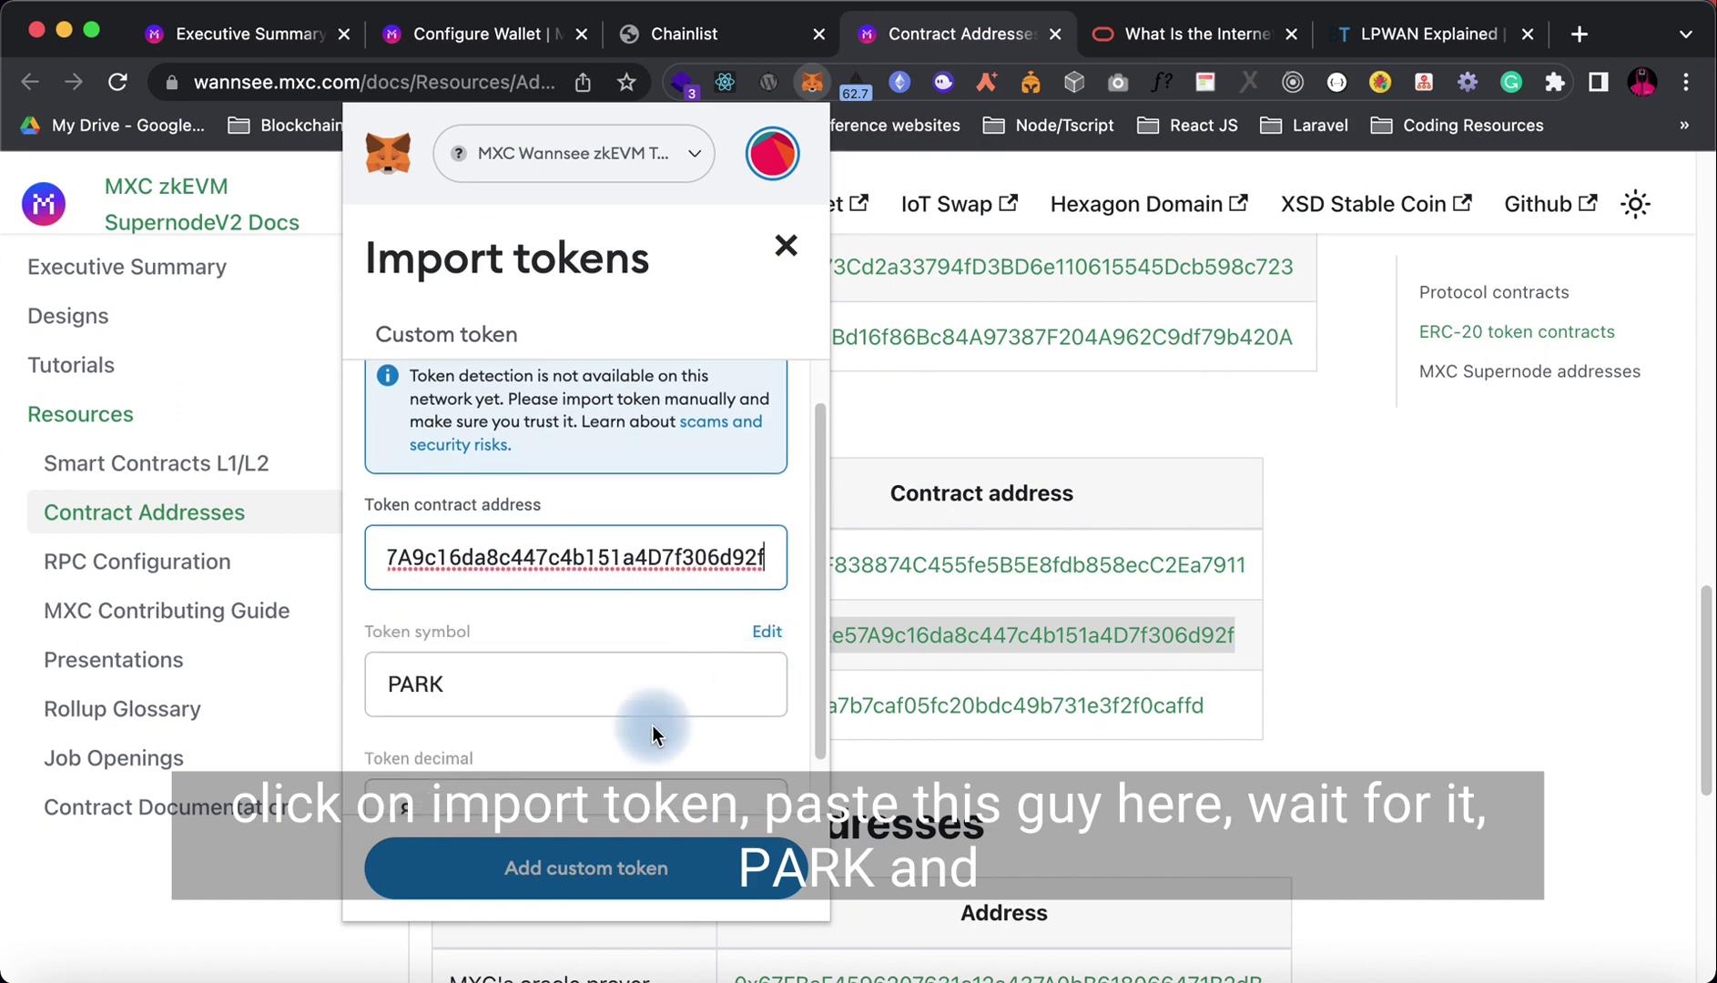
pyautogui.scroll(-1, 651, 729)
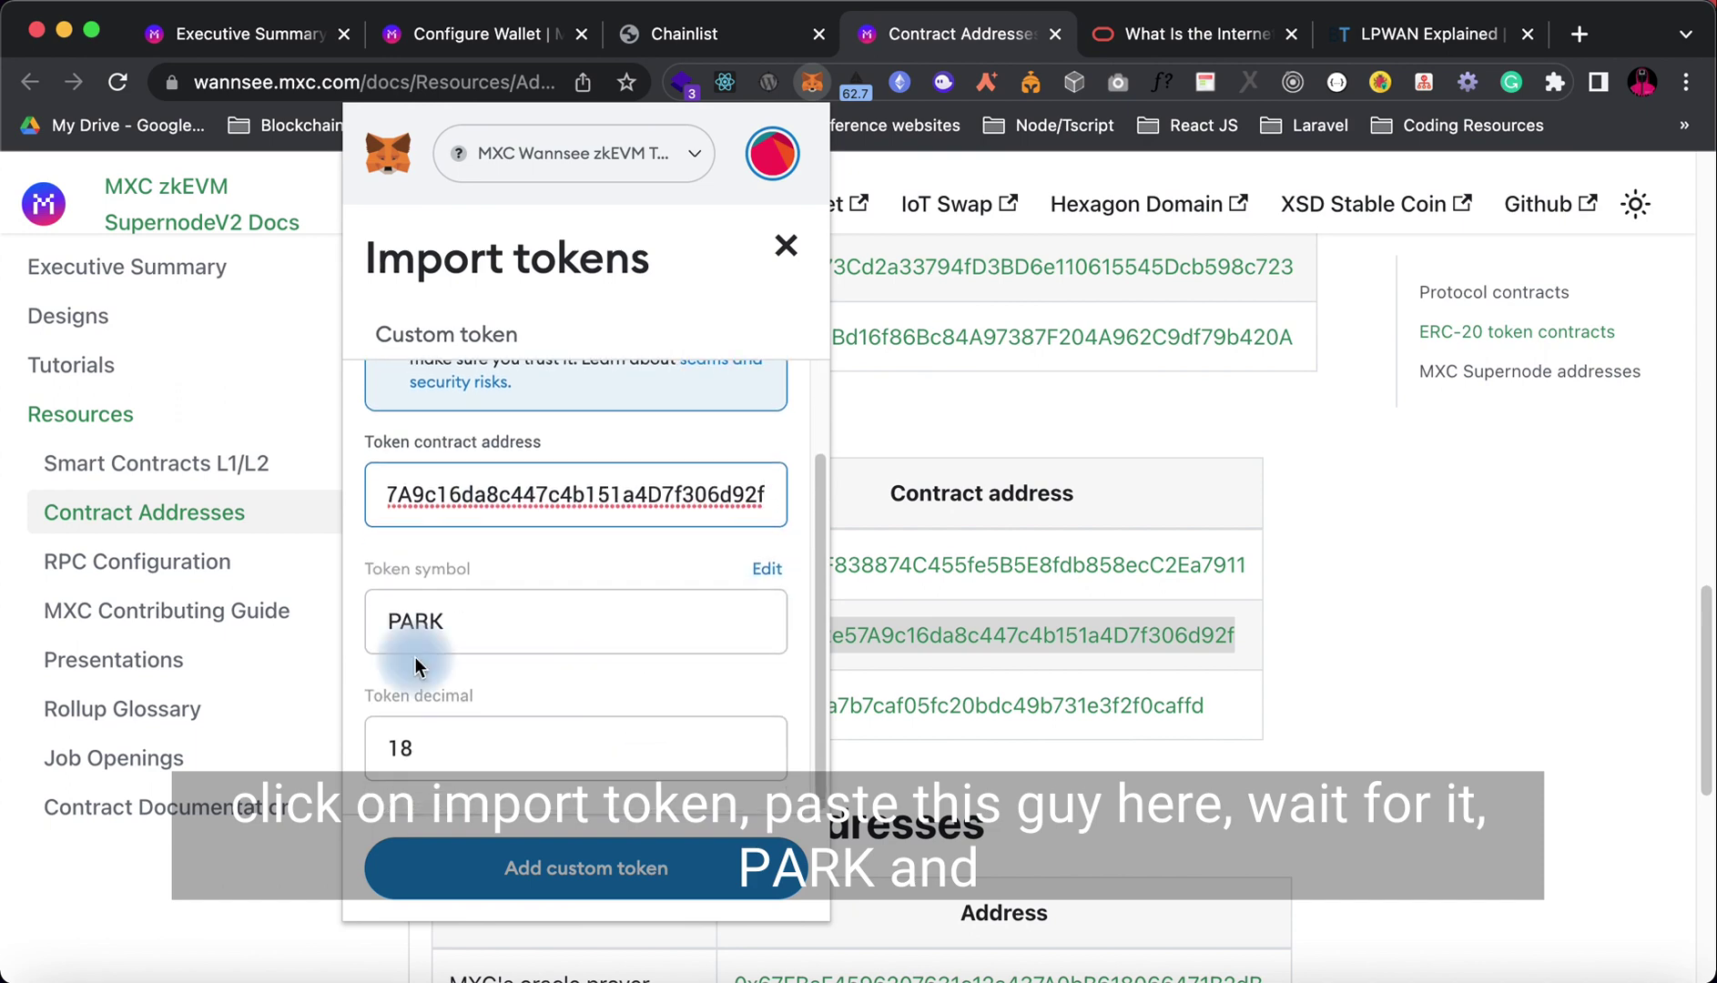
pyautogui.click(555, 883)
pyautogui.click(679, 881)
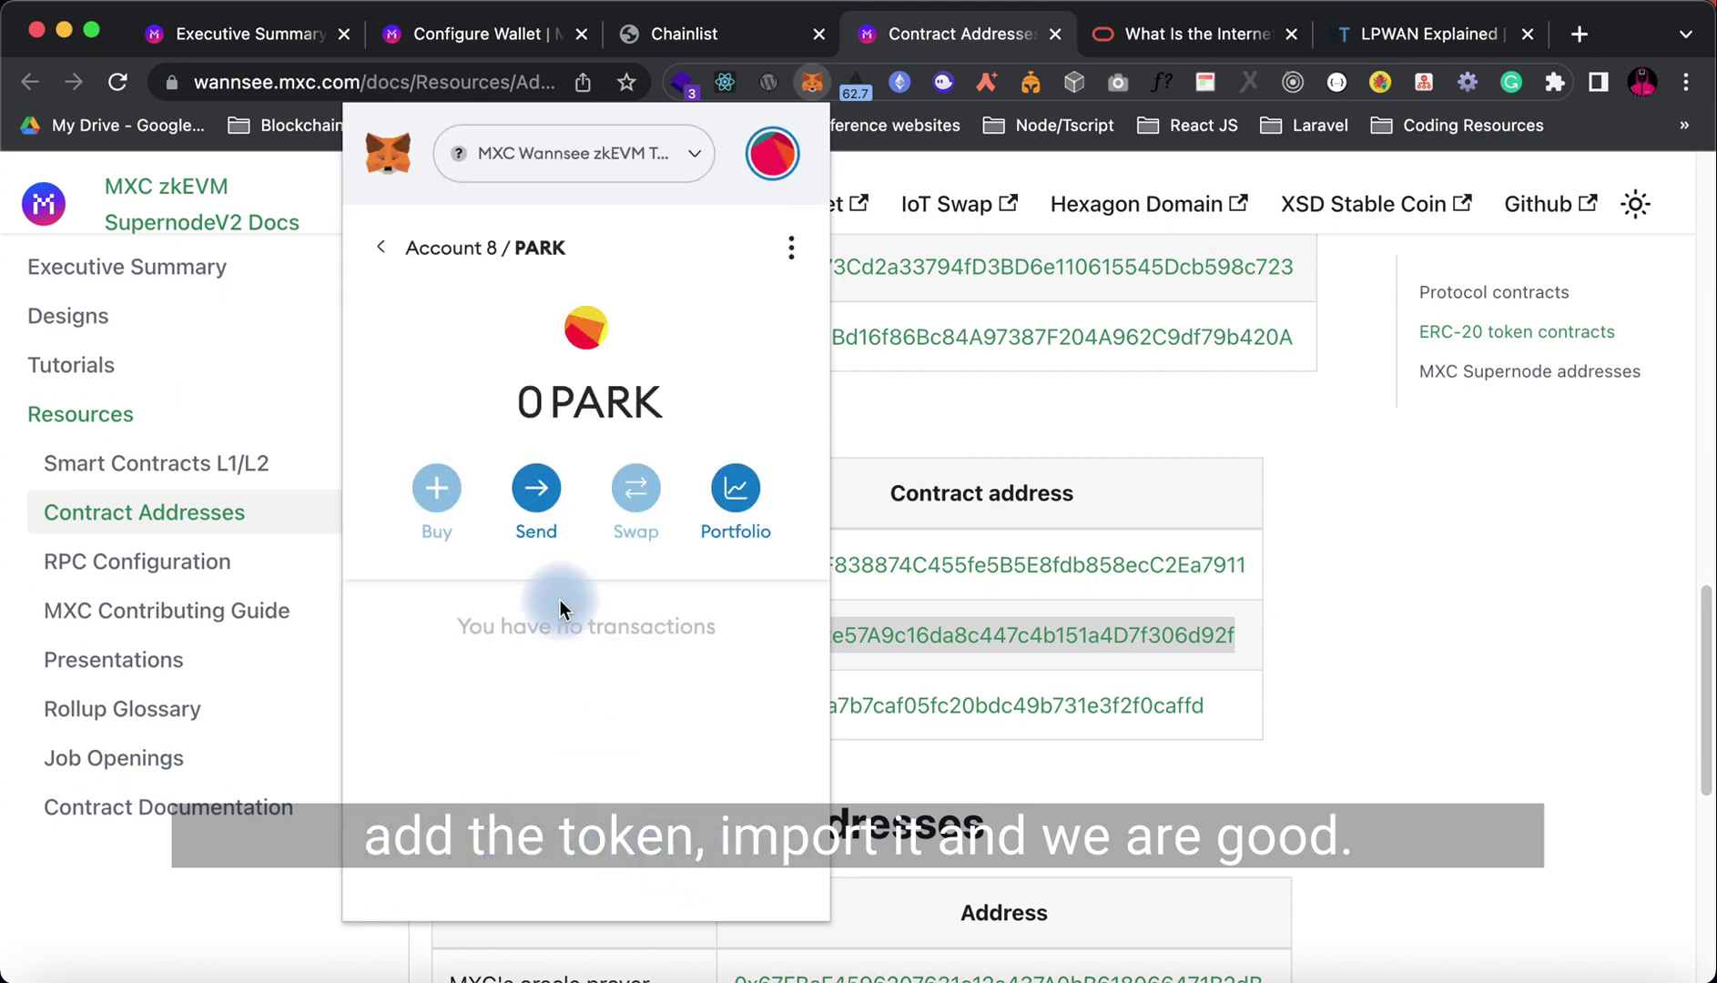
# Step: Leave the PARK page and review the Configure Wallet tutorial's token step and Chainlist
pyautogui.click(378, 267)
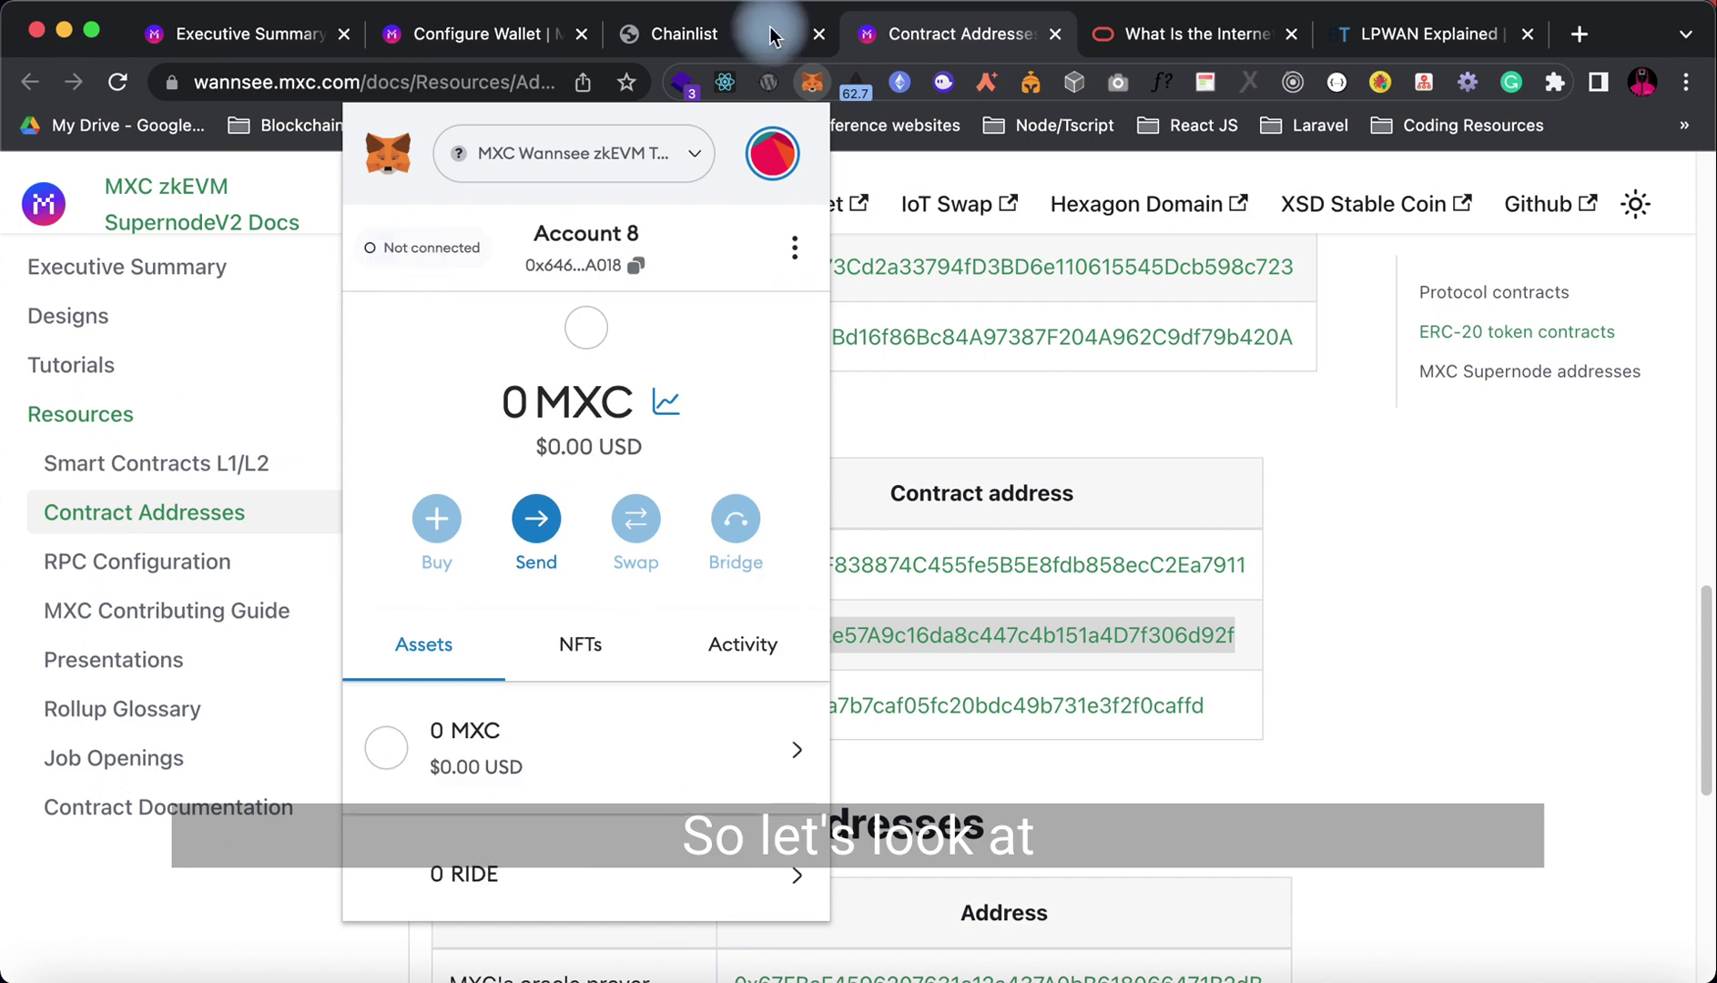
pyautogui.click(498, 37)
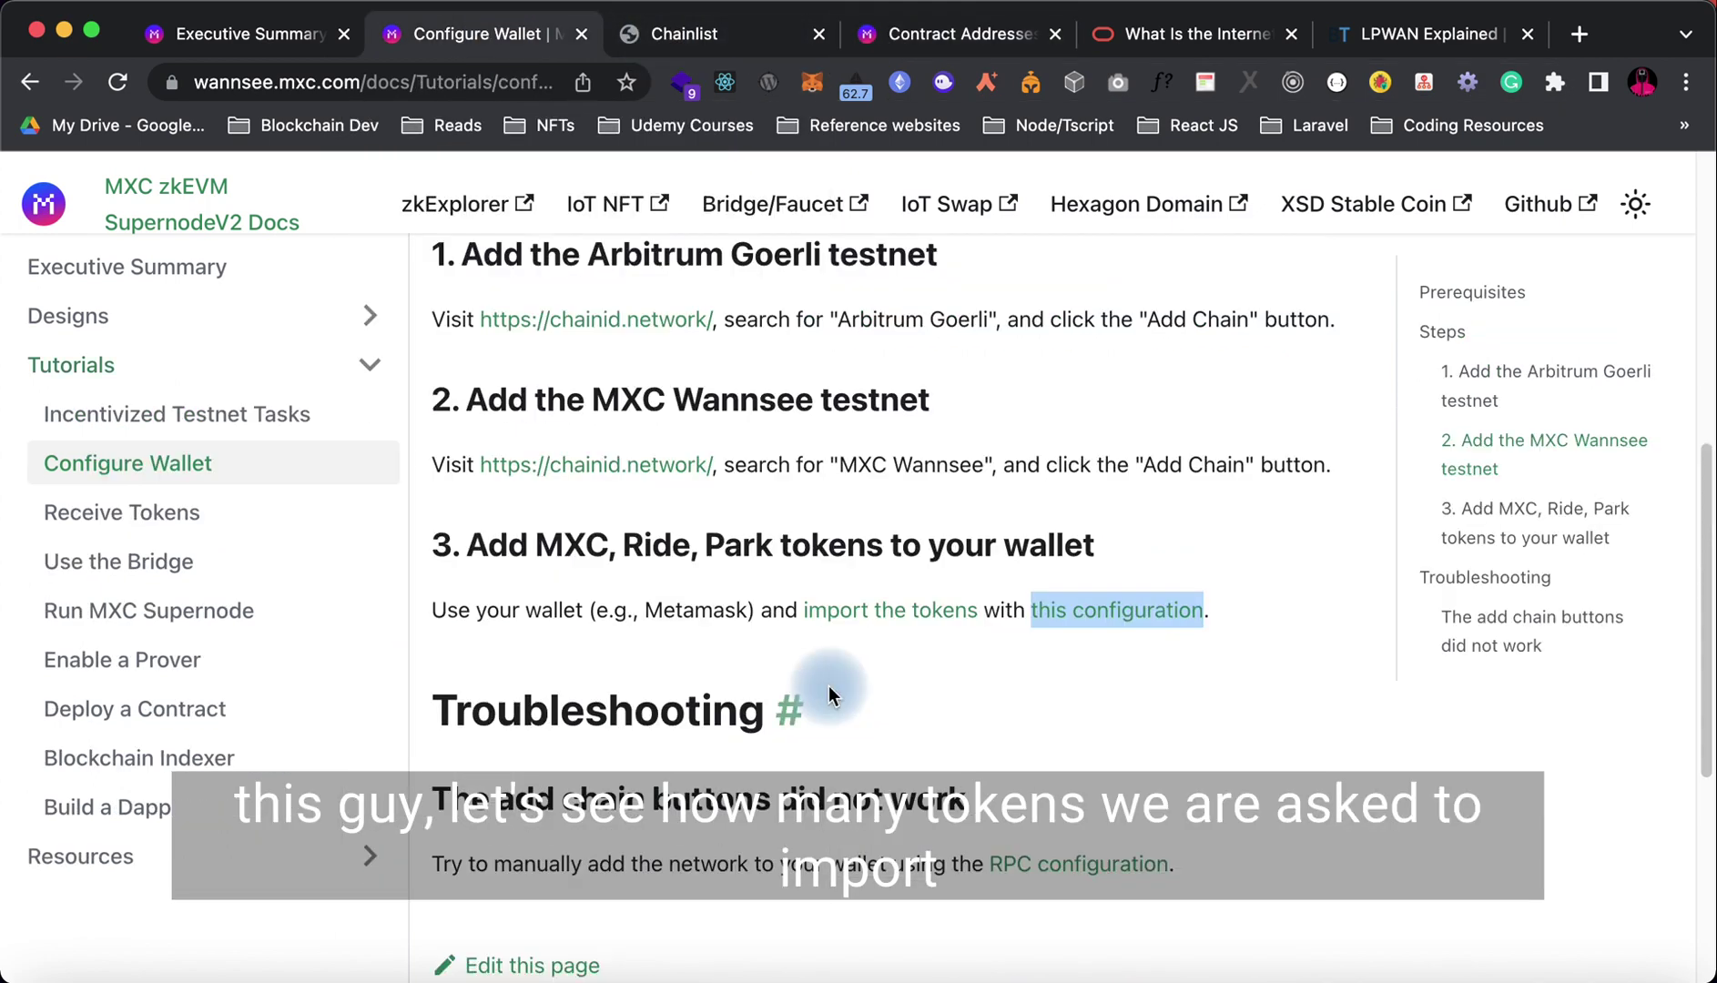
pyautogui.scroll(-1, 829, 695)
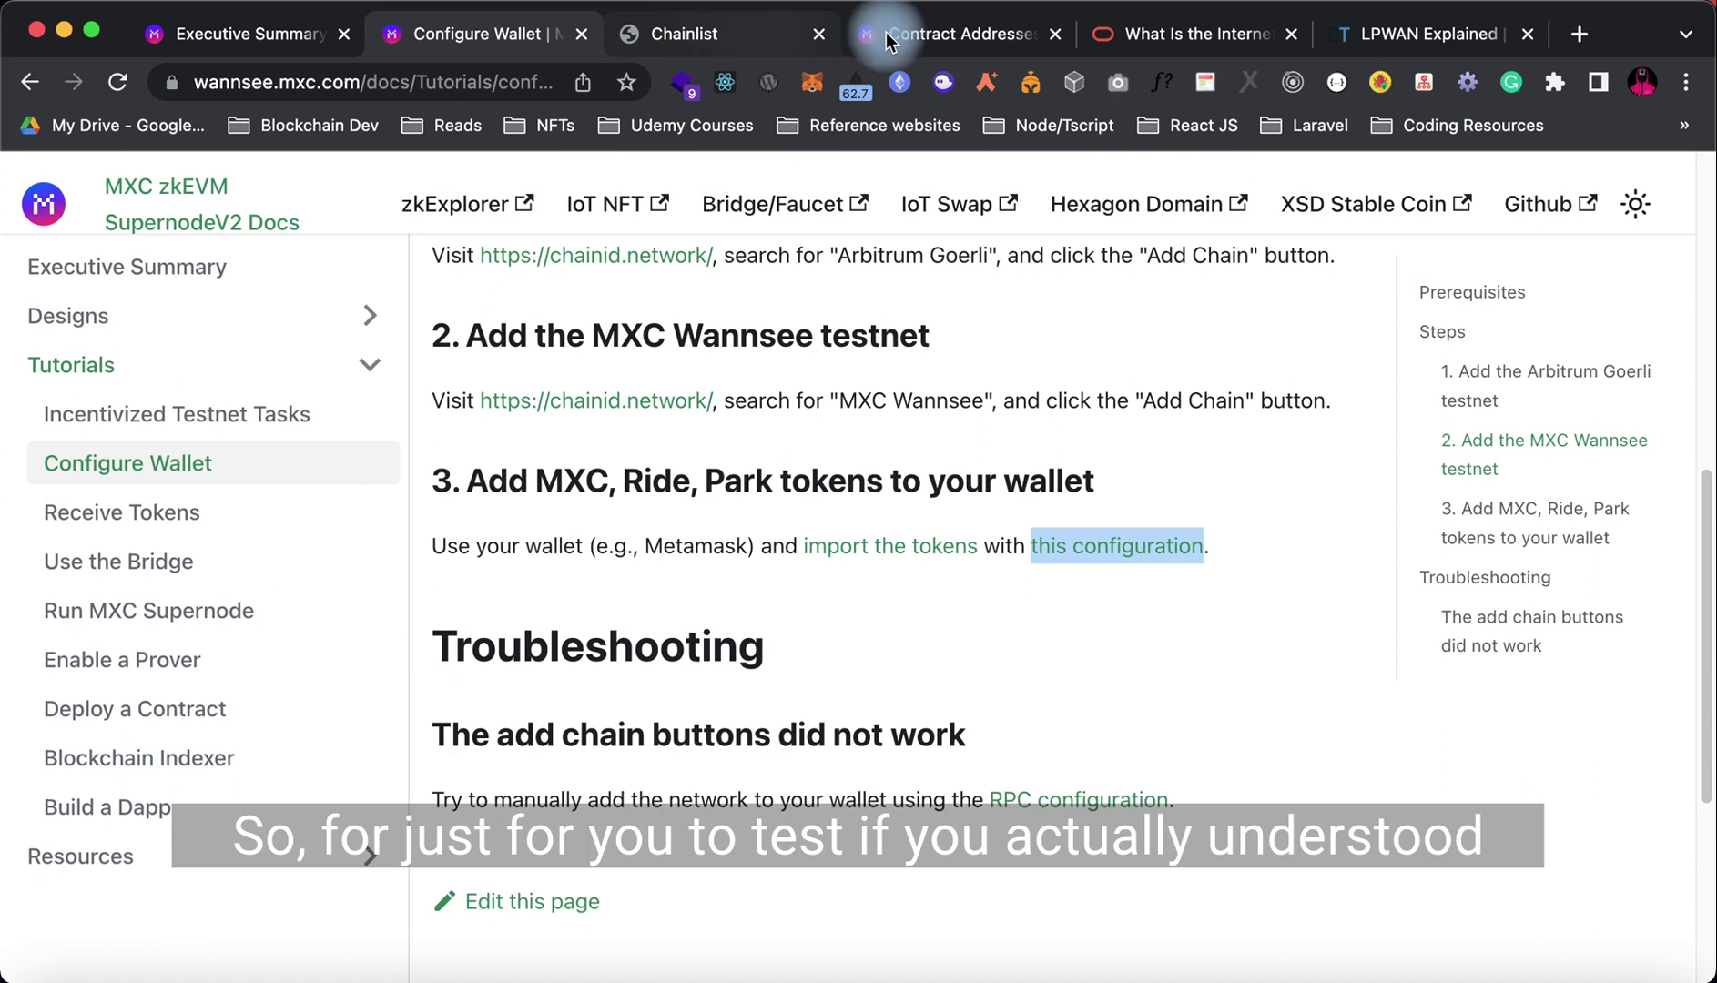
pyautogui.click(760, 34)
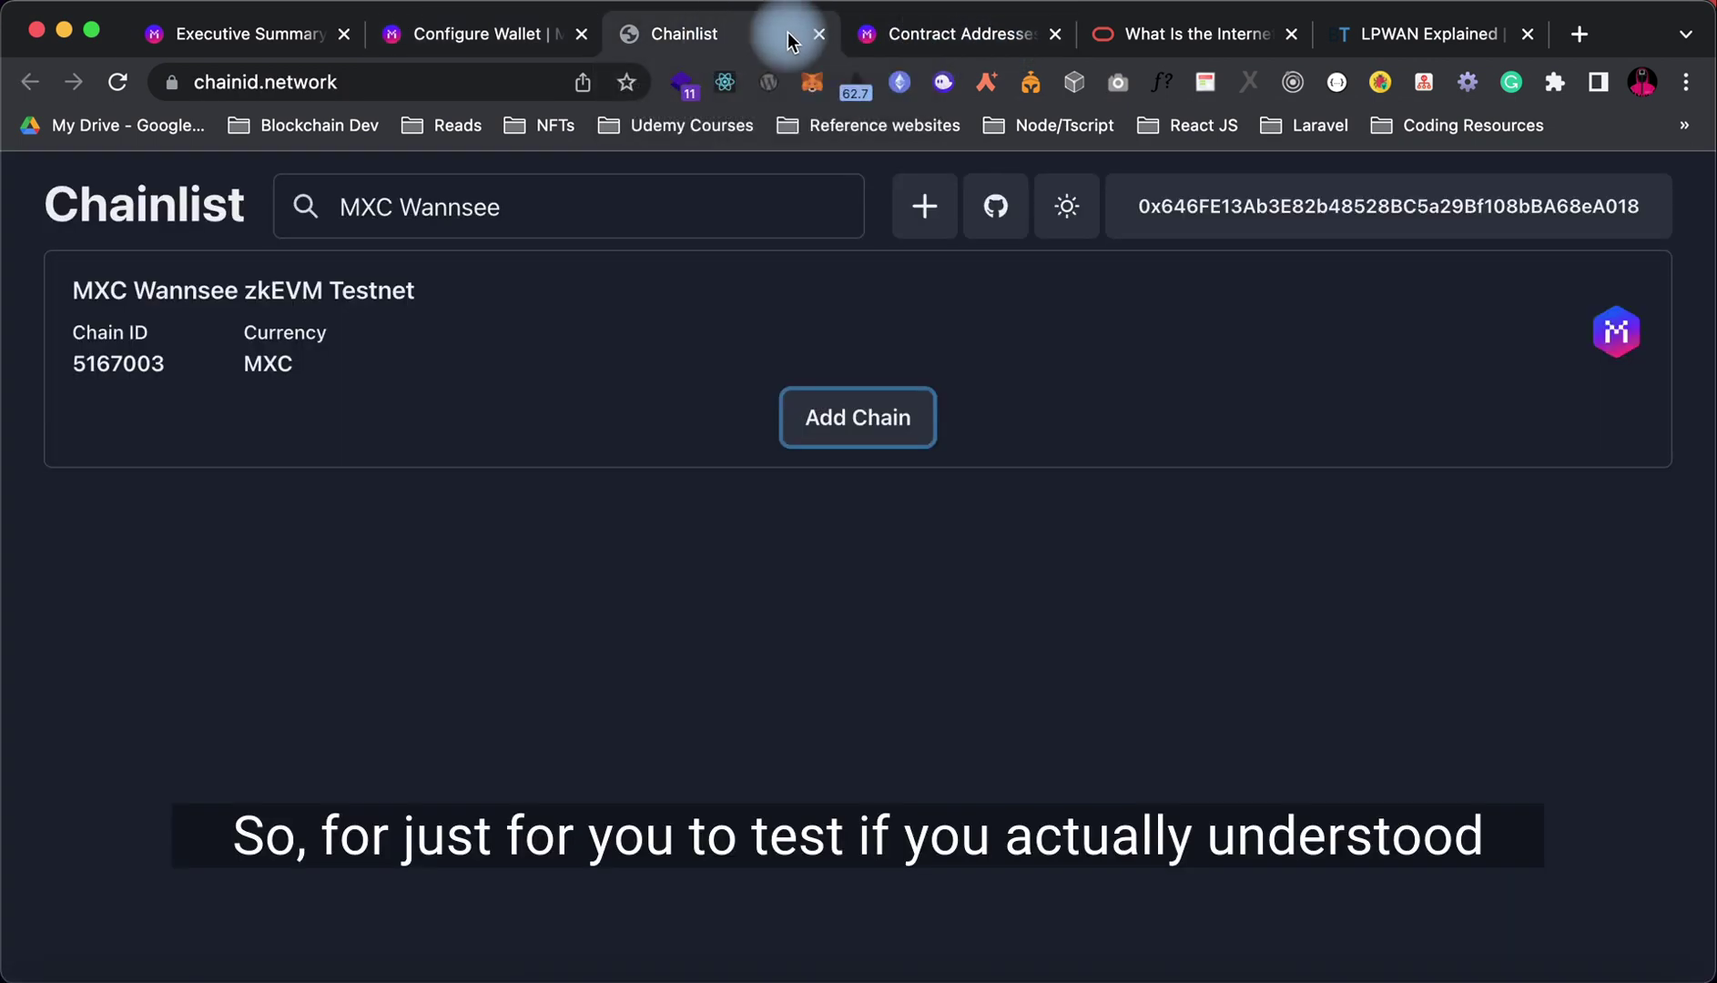
# Step: Return to the Contract Addresses page's ERC-20 token tables for Arbitrum Goerli and MXC Wannsee
pyautogui.click(897, 41)
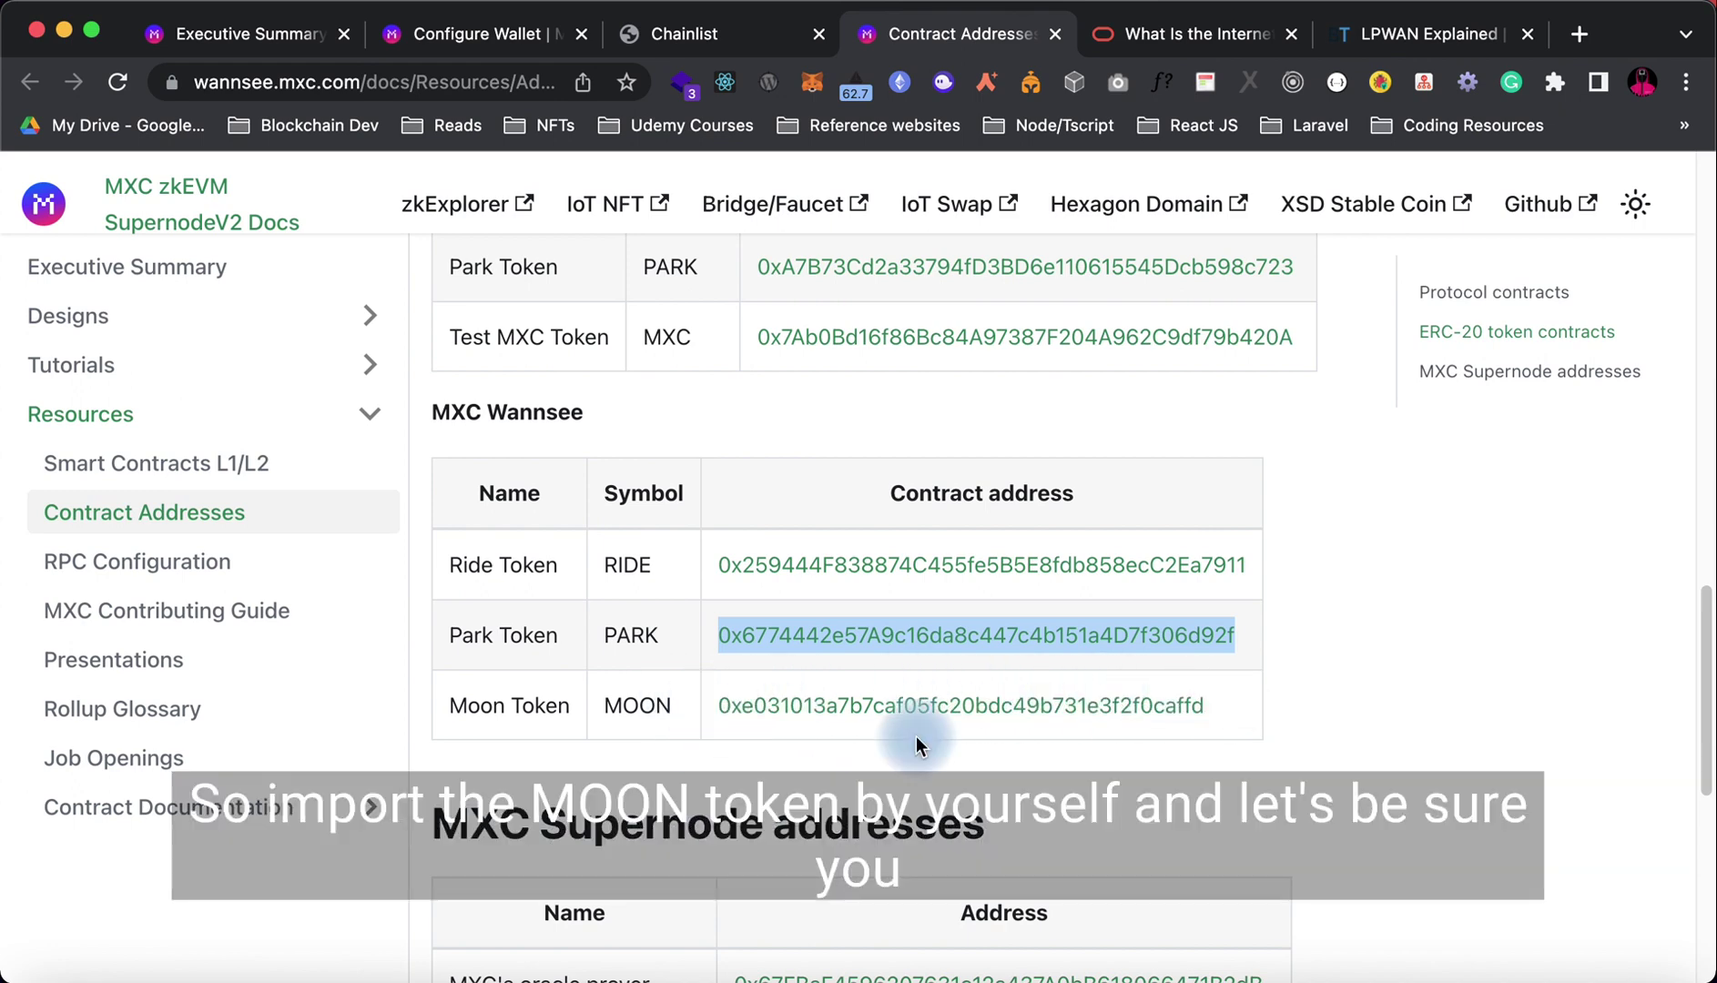
pyautogui.scroll(-5, 955, 740)
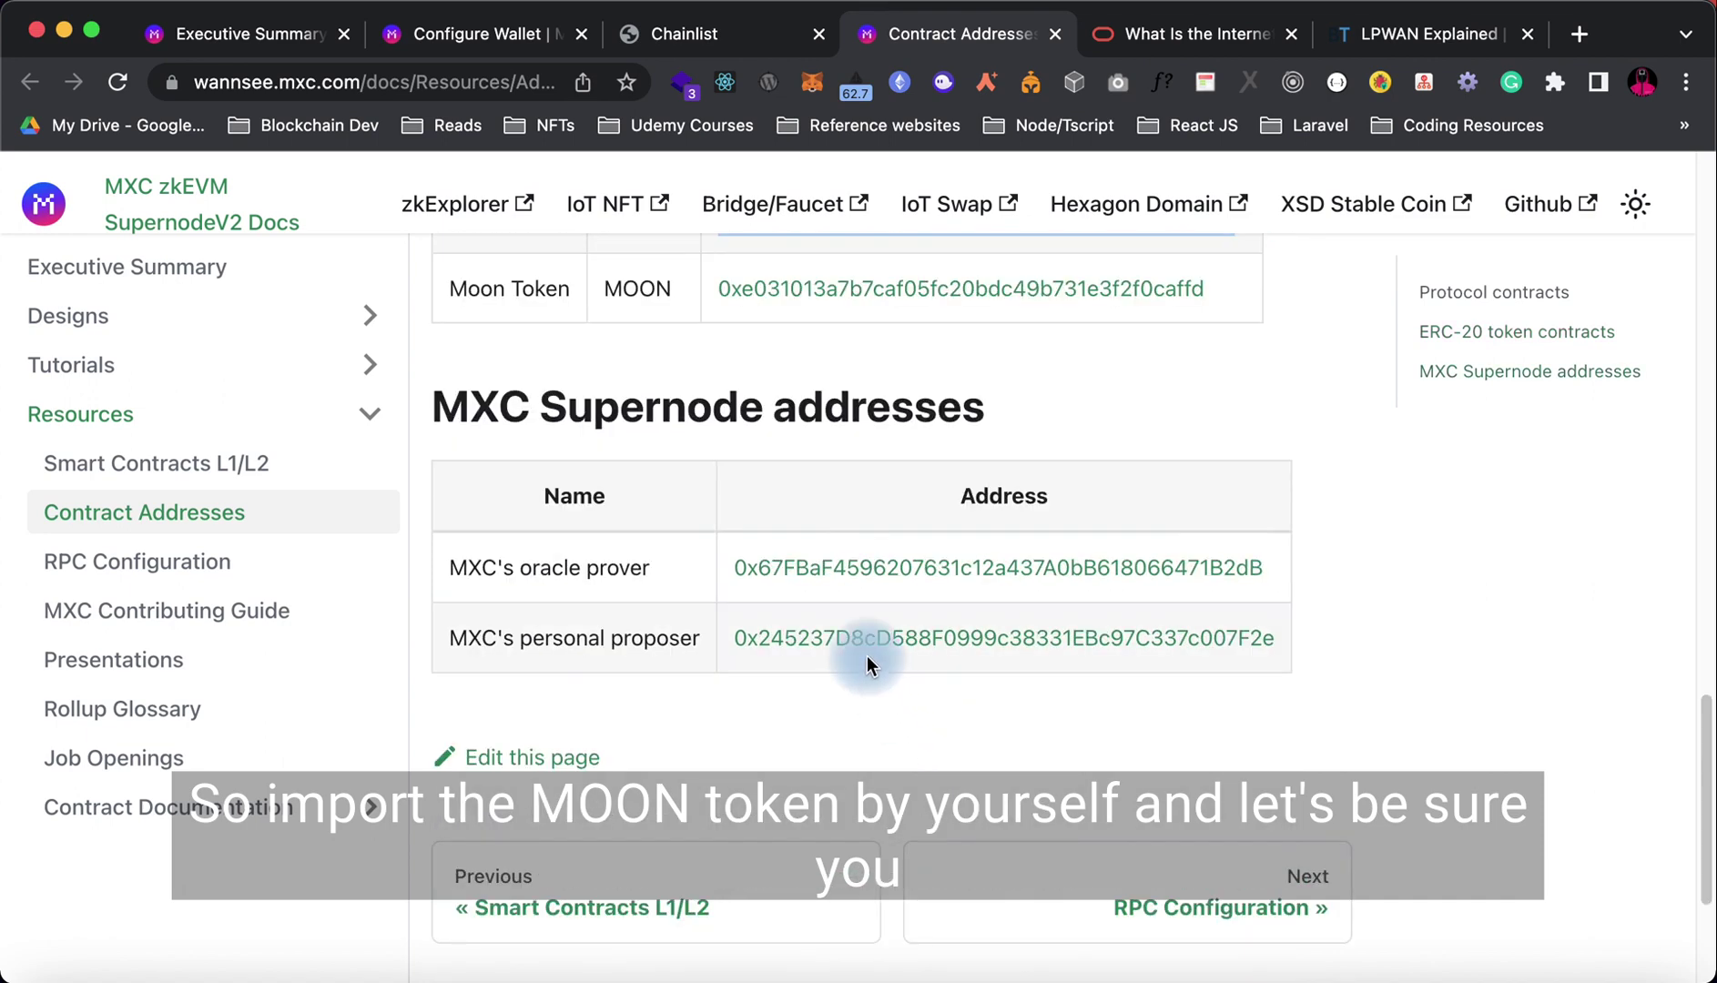
pyautogui.scroll(9, 867, 657)
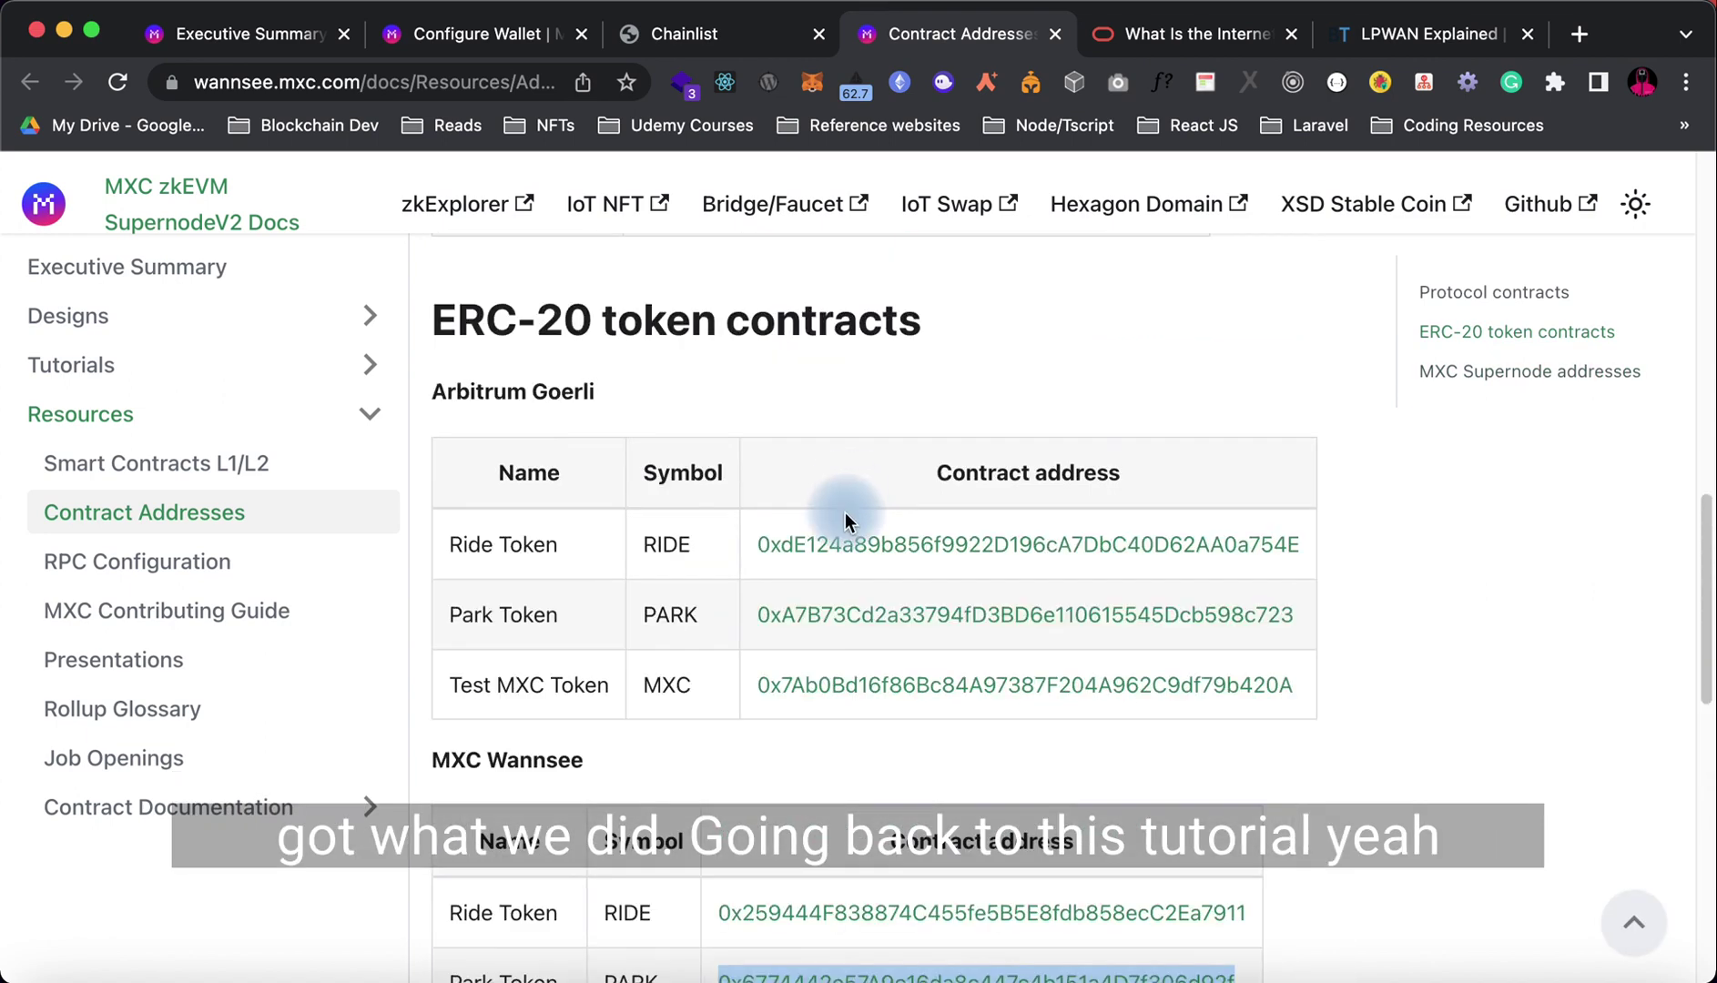
pyautogui.scroll(6, 819, 592)
pyautogui.scroll(-5, 754, 661)
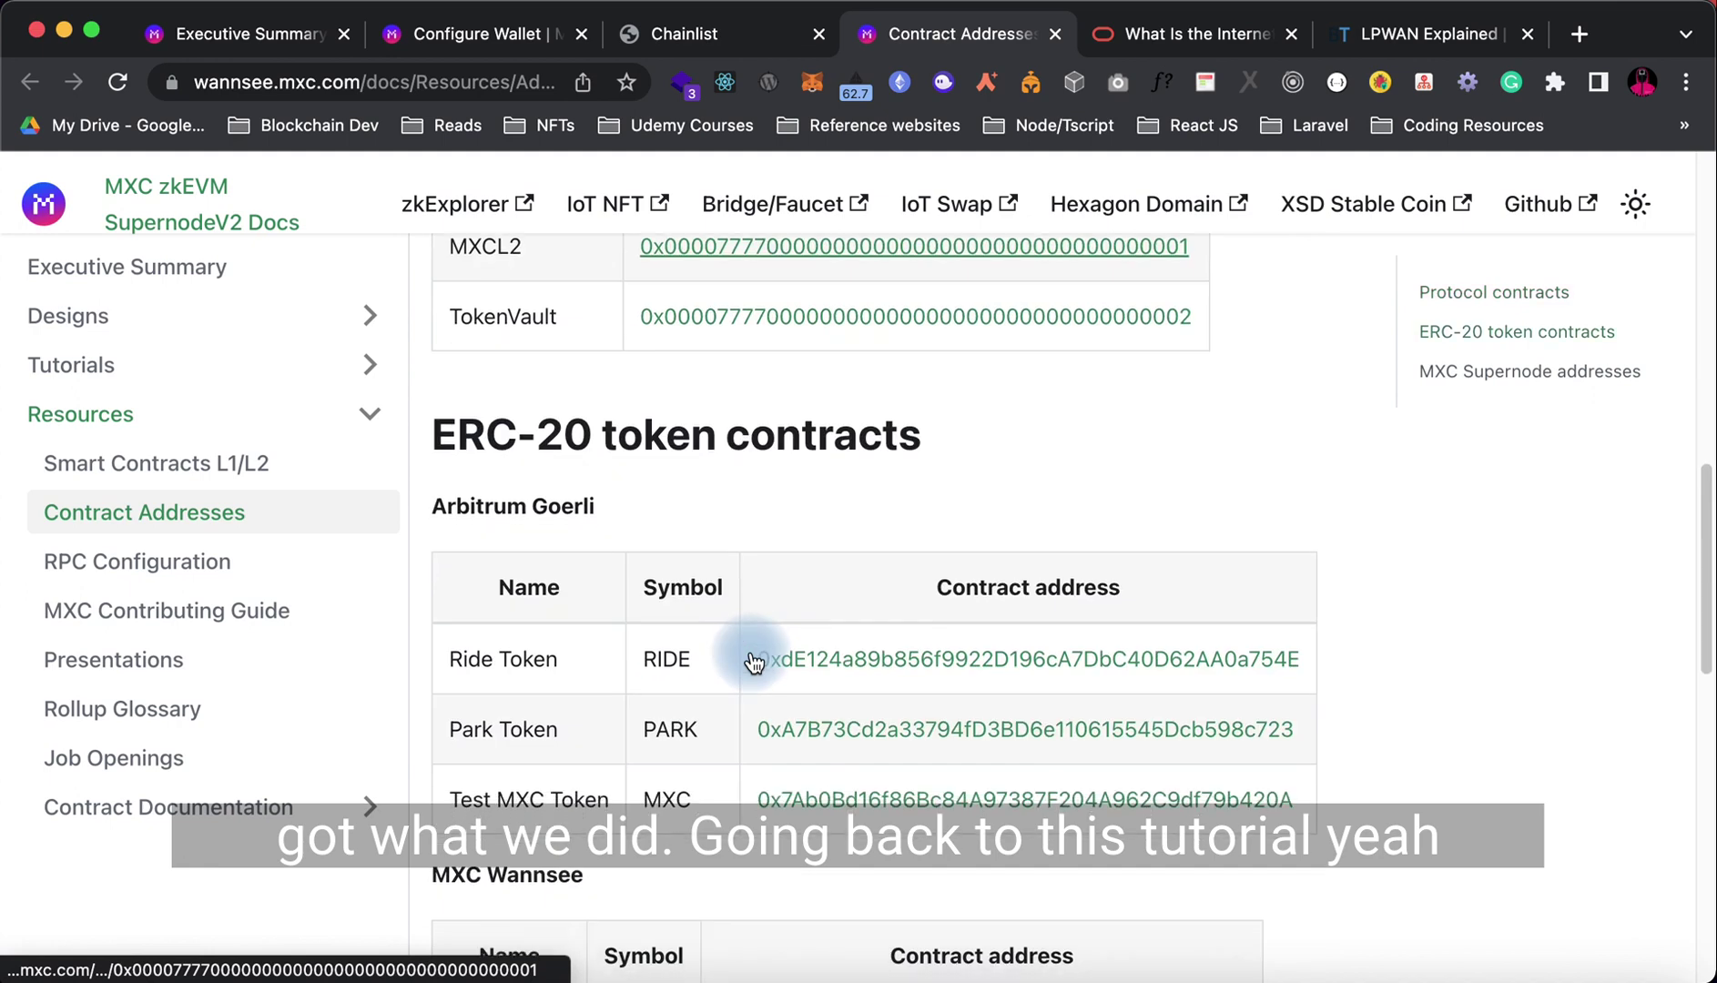
# Step: Scroll the Configure Wallet tutorial to Troubleshooting on add chain buttons that did not work
pyautogui.click(474, 43)
pyautogui.scroll(-1, 747, 647)
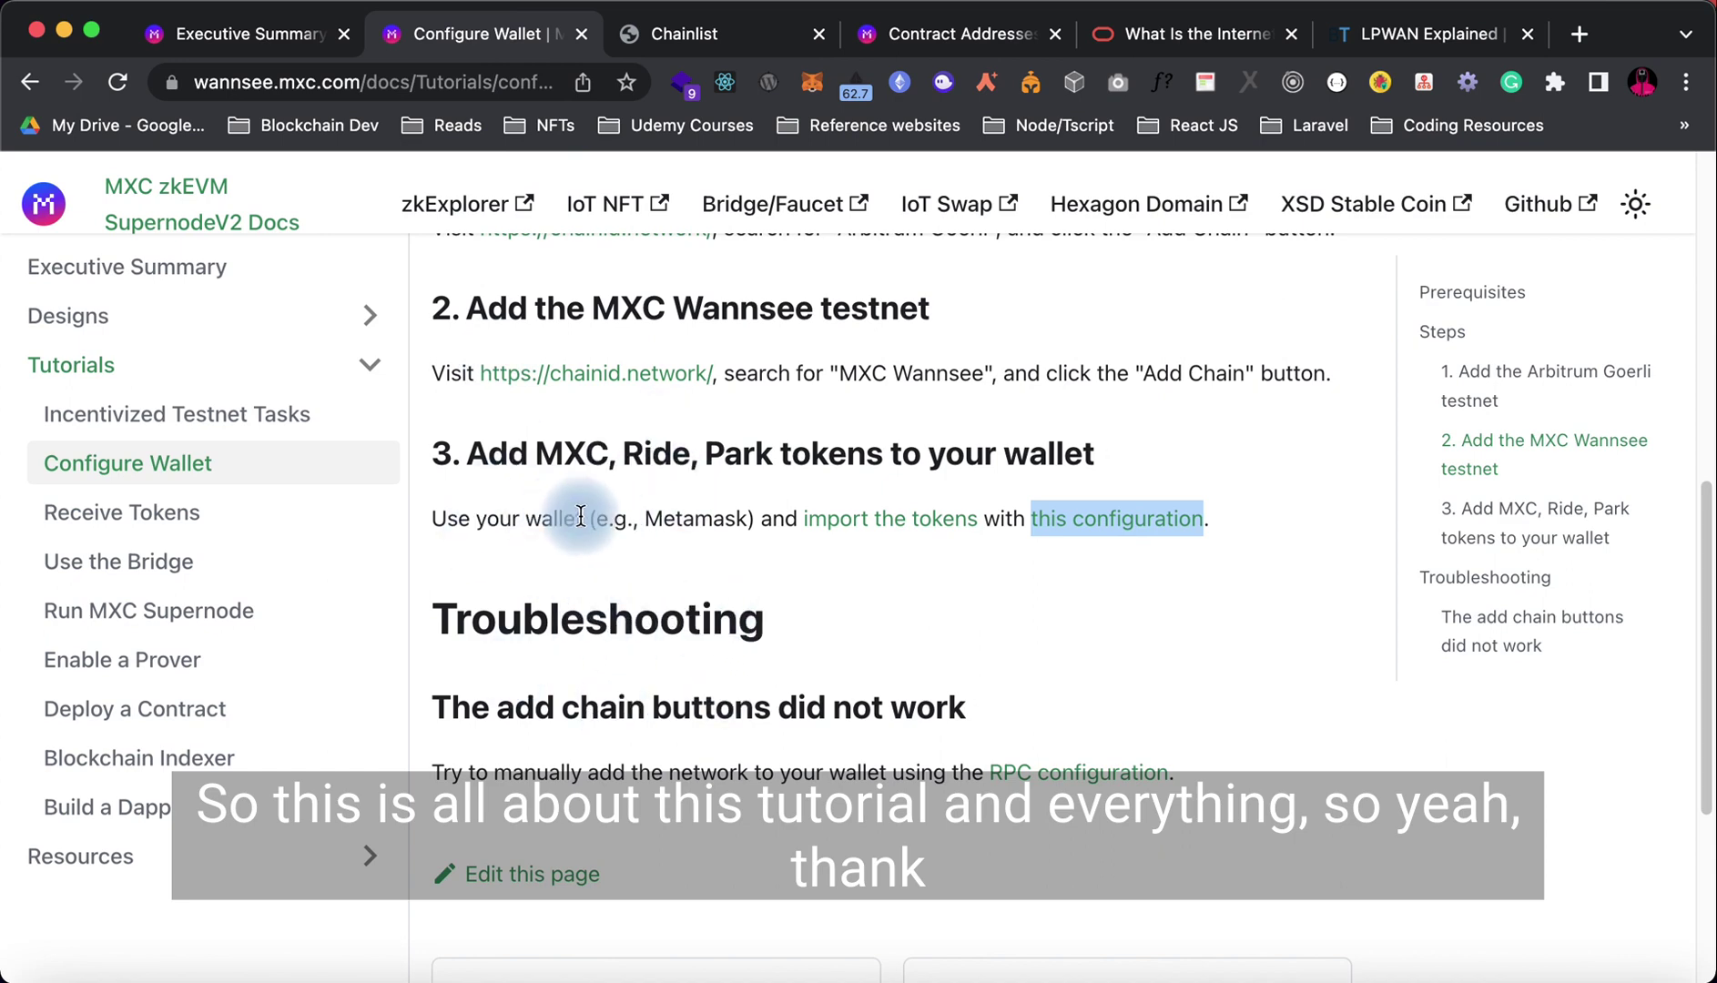
pyautogui.scroll(2, 579, 516)
pyautogui.scroll(5, 575, 517)
pyautogui.scroll(-10, 576, 517)
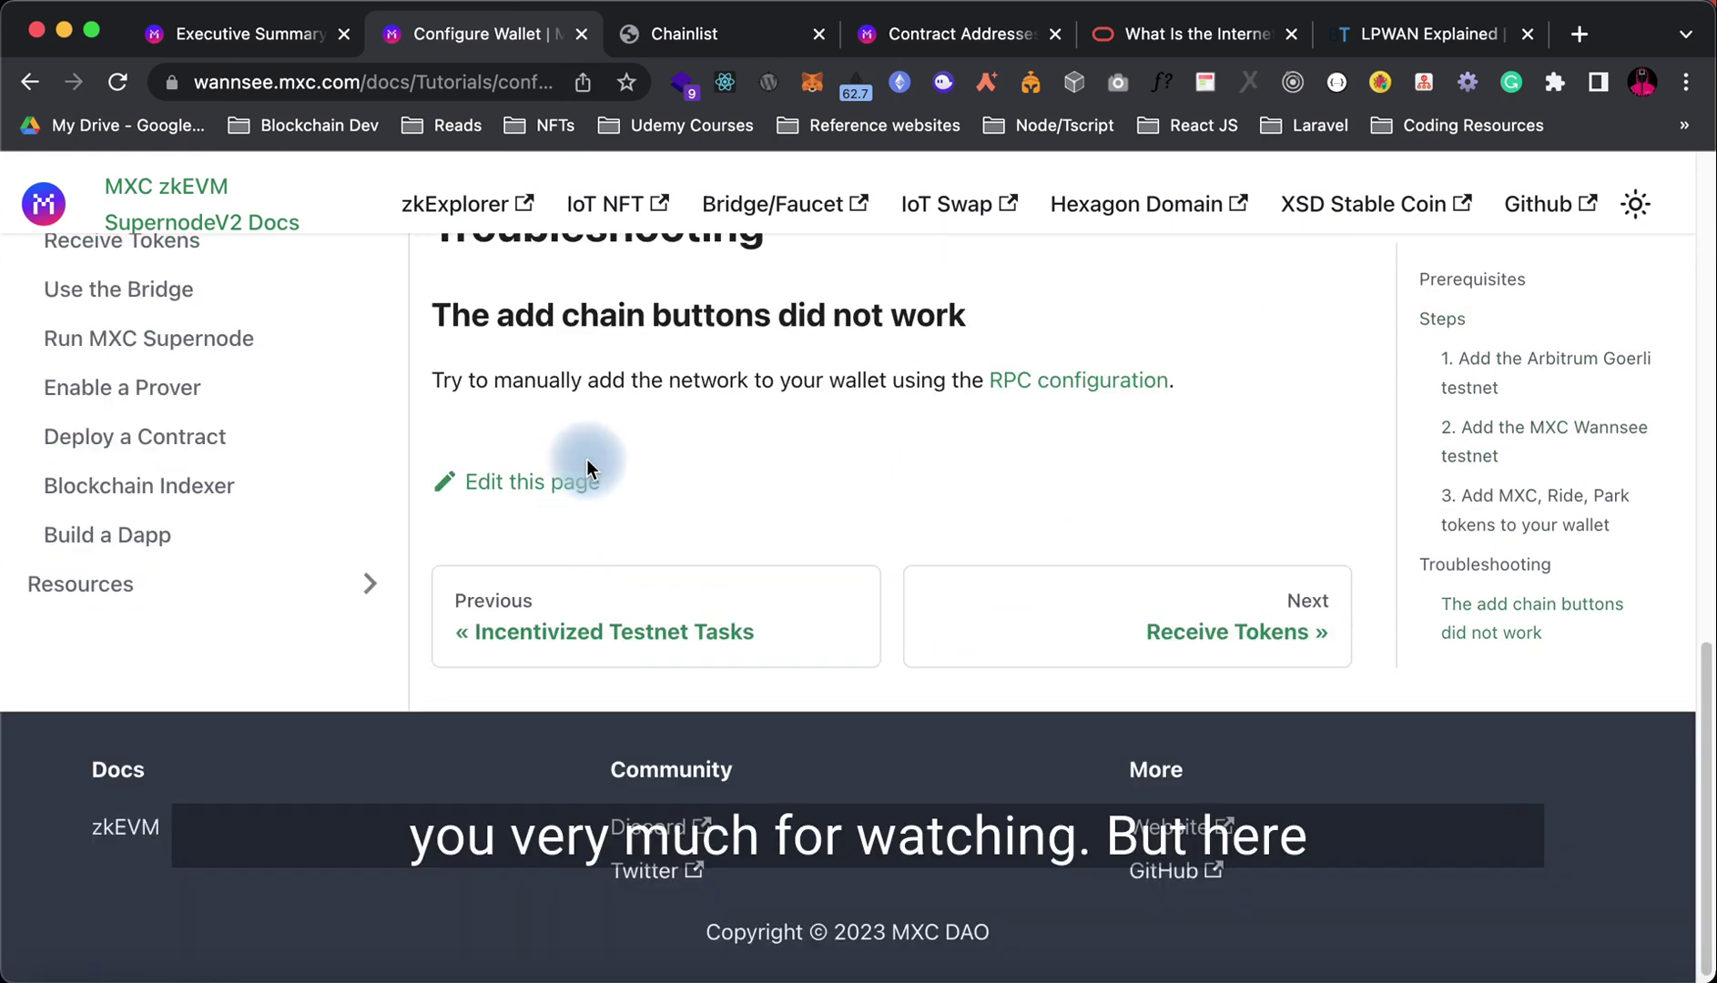
pyautogui.scroll(4, 587, 469)
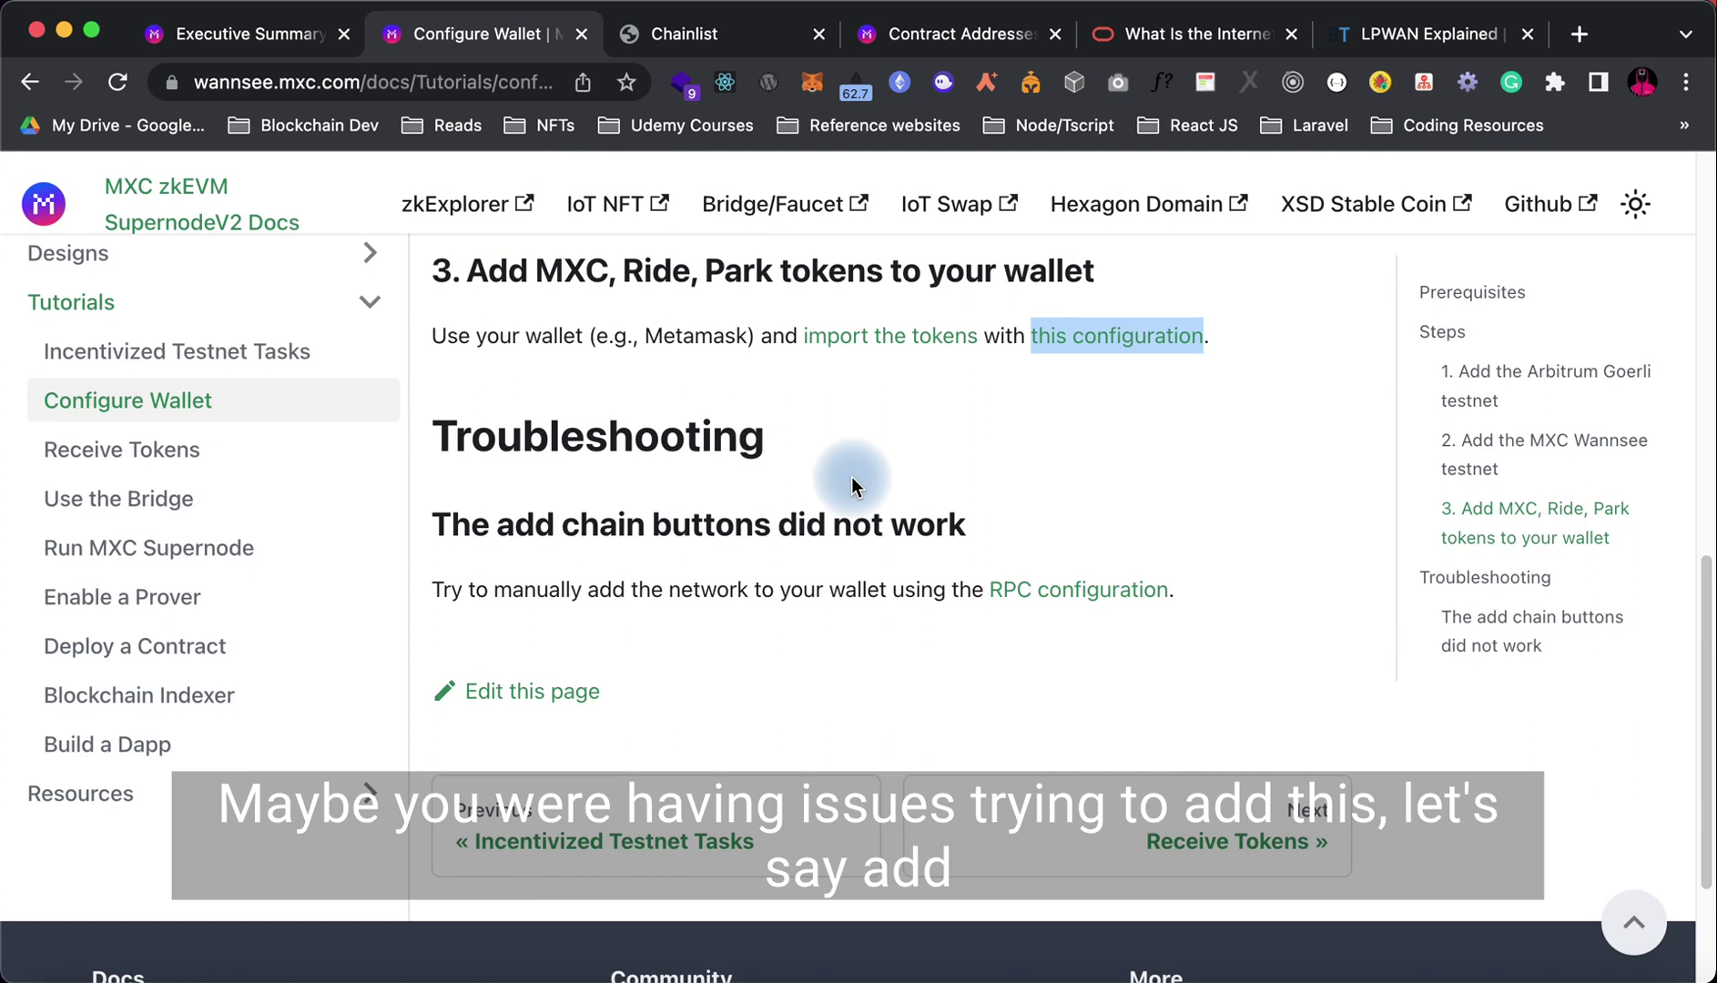
pyautogui.scroll(1, 853, 476)
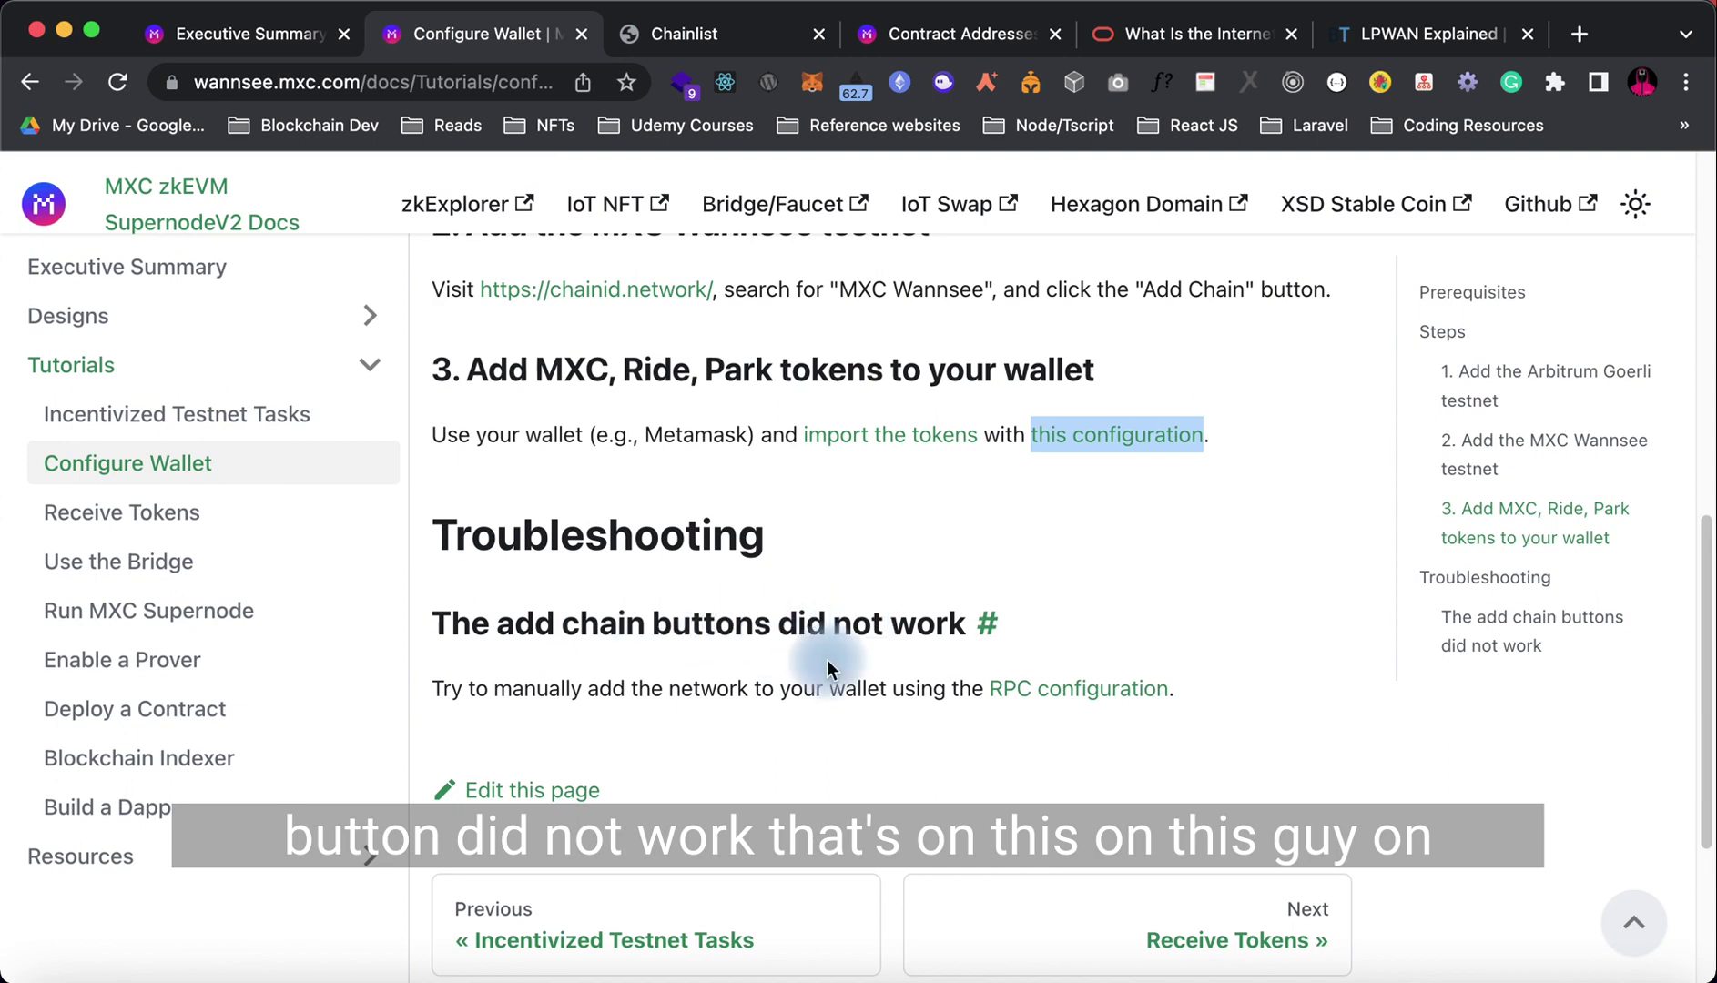
pyautogui.click(715, 48)
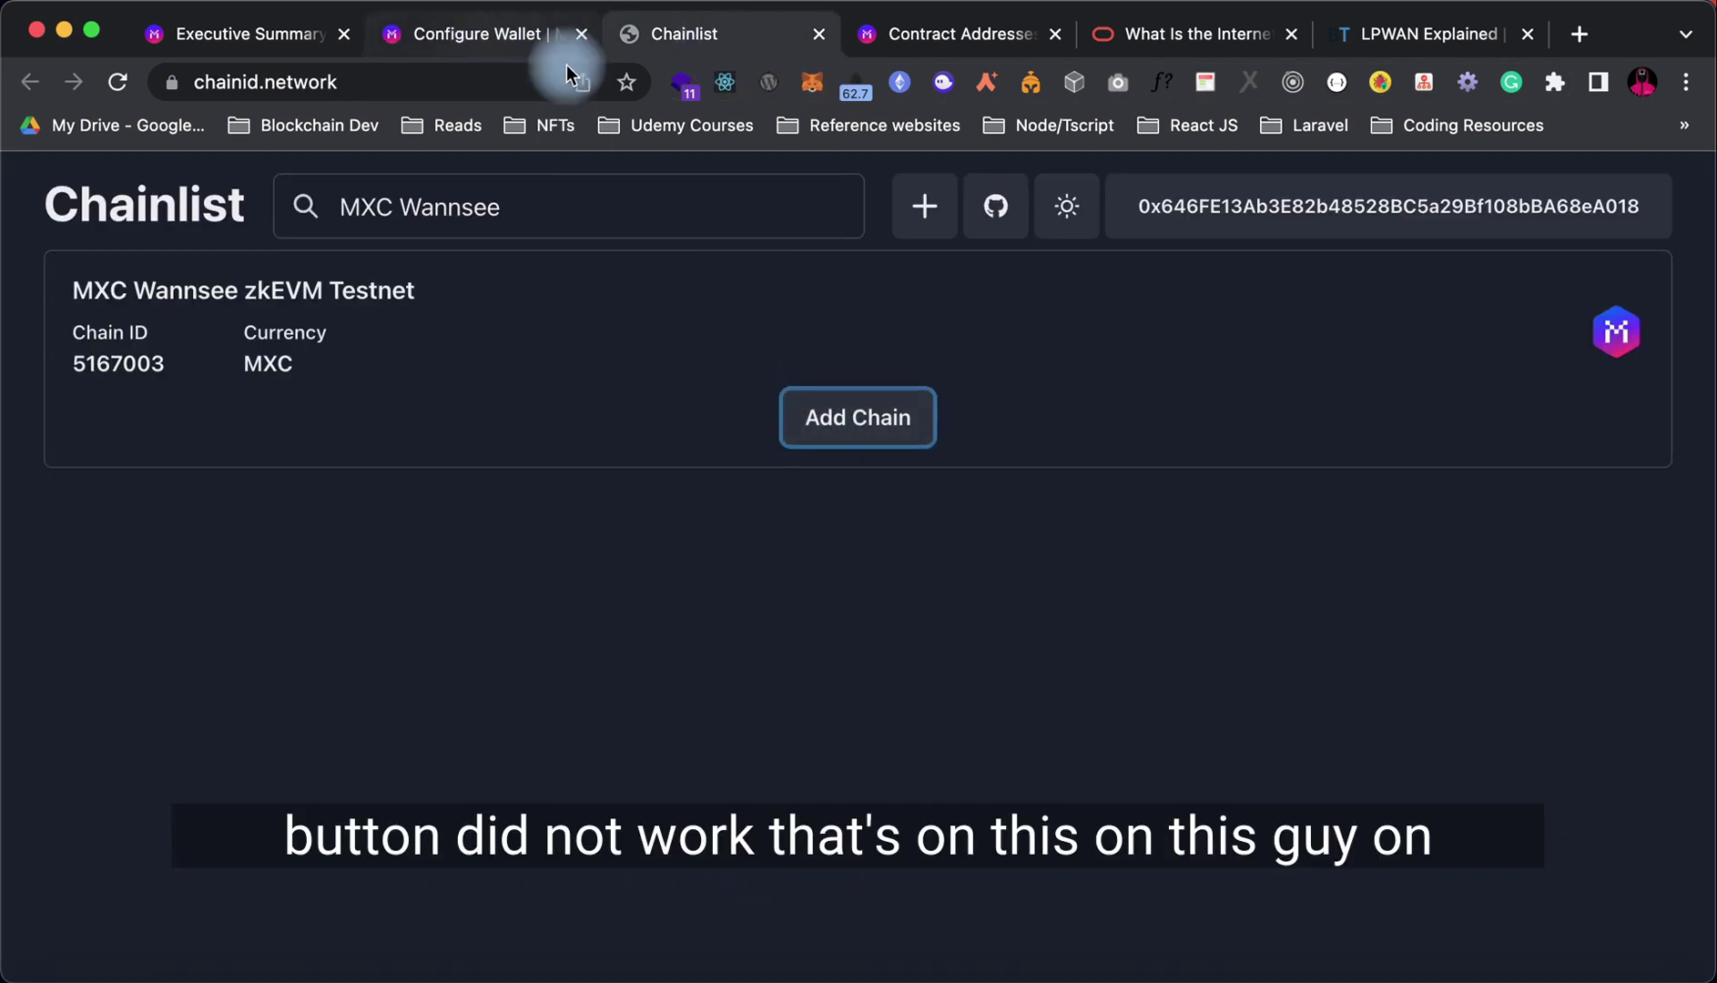
pyautogui.click(448, 34)
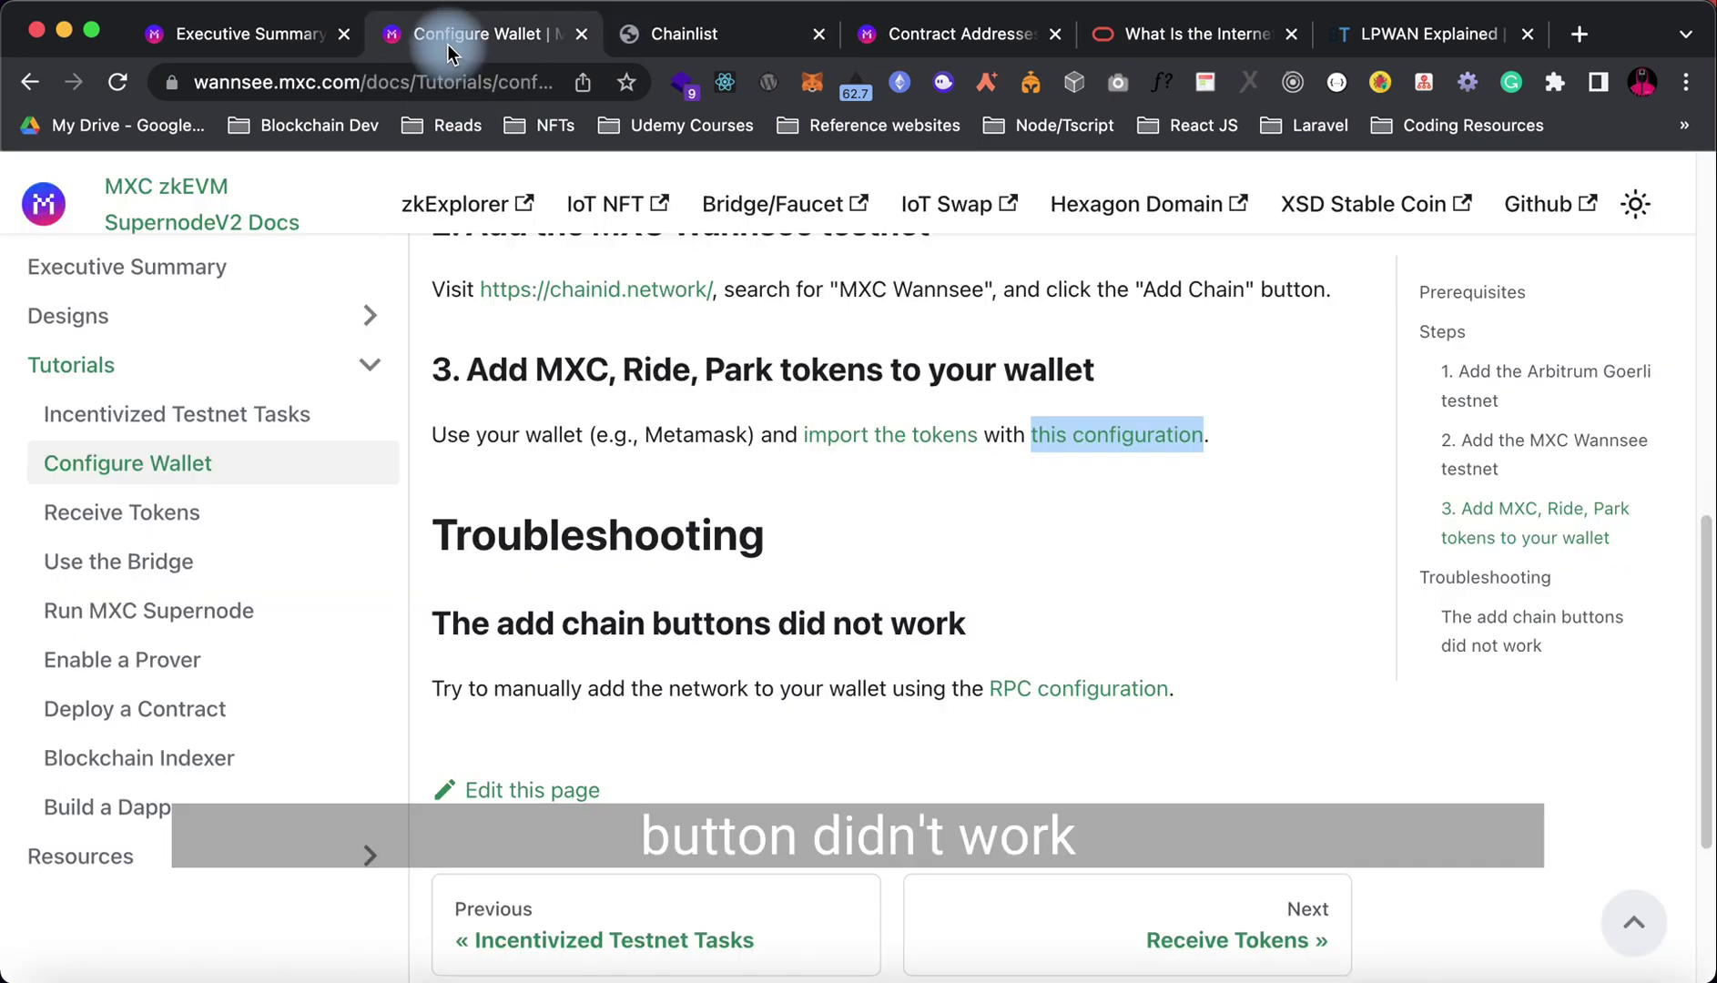
# Step: Open the RPC Configuration link in a new tab and view its testnet network table
pyautogui.rightClick(1029, 698)
pyautogui.click(1129, 451)
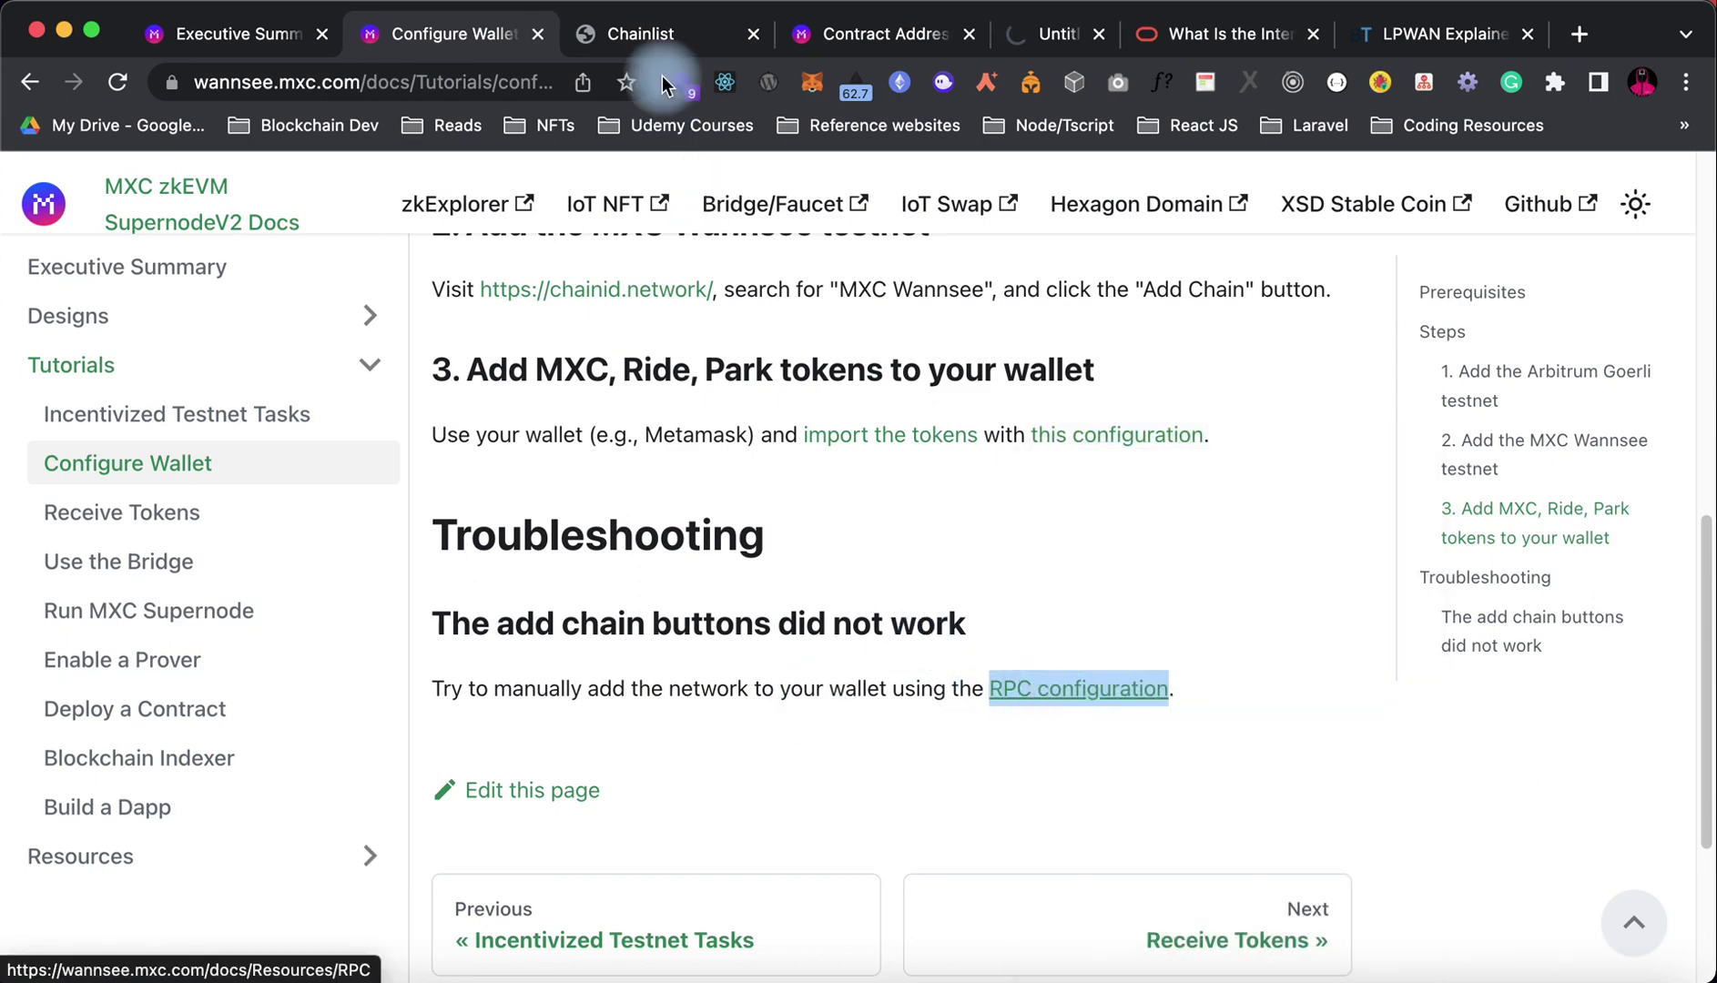
pyautogui.click(1001, 34)
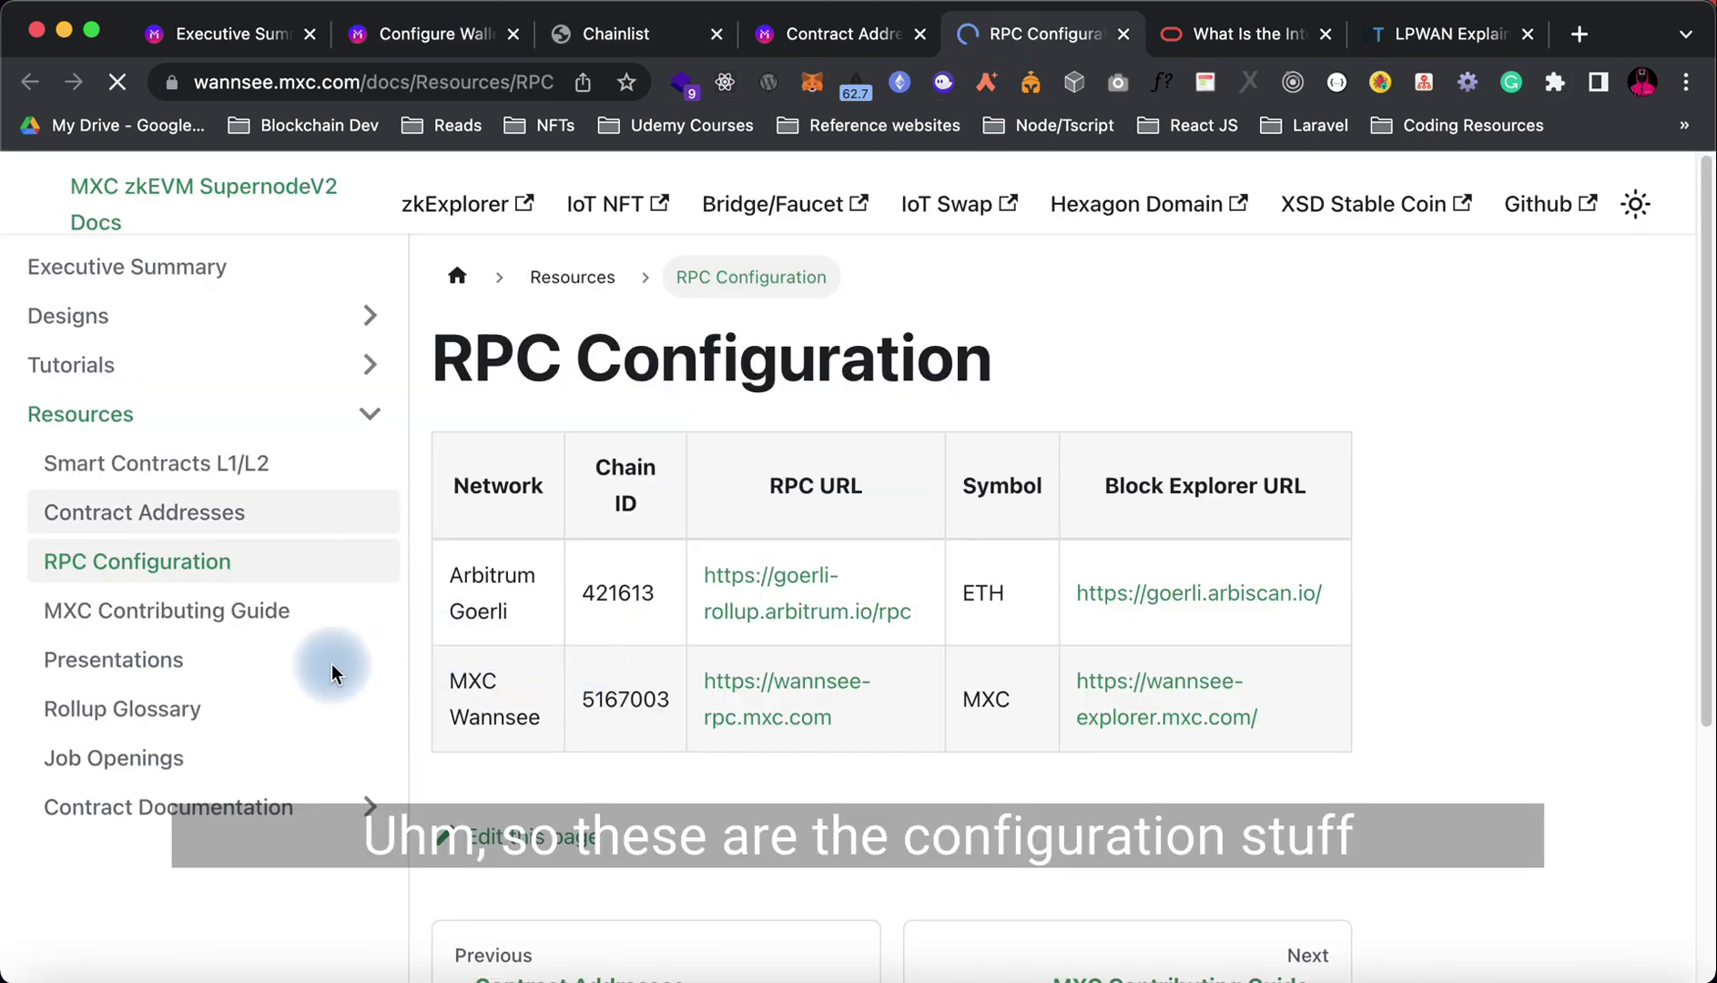
pyautogui.scroll(-3, 697, 785)
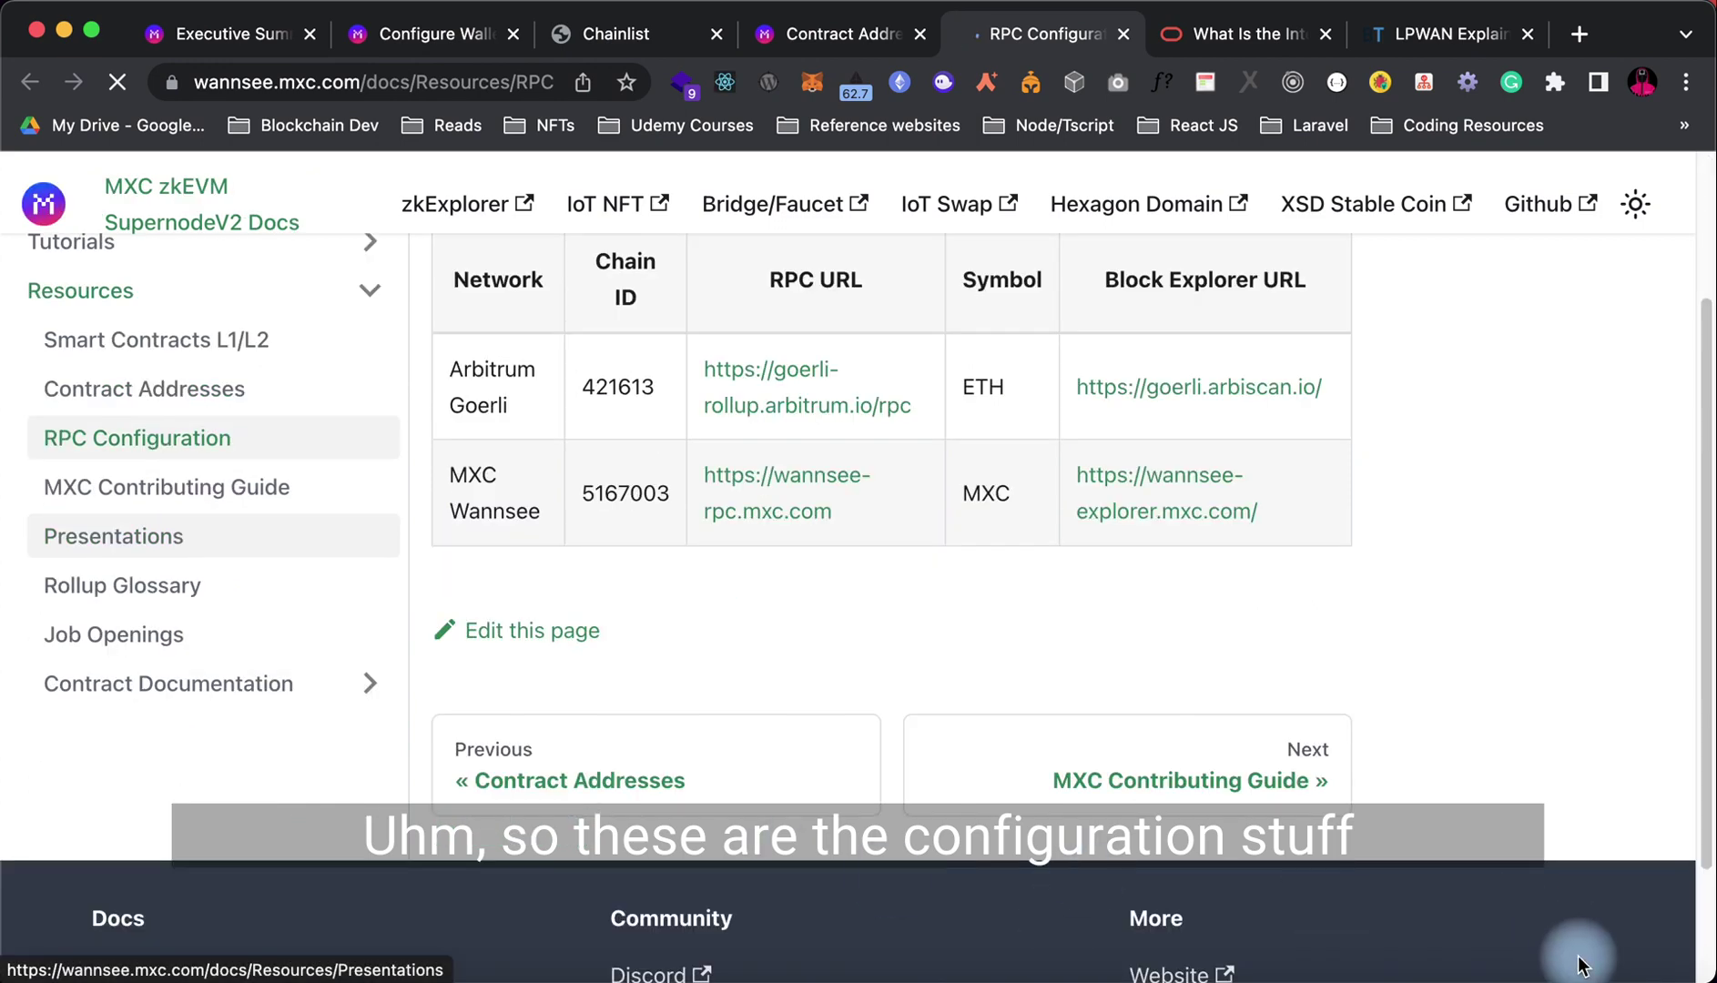
pyautogui.scroll(1, 816, 555)
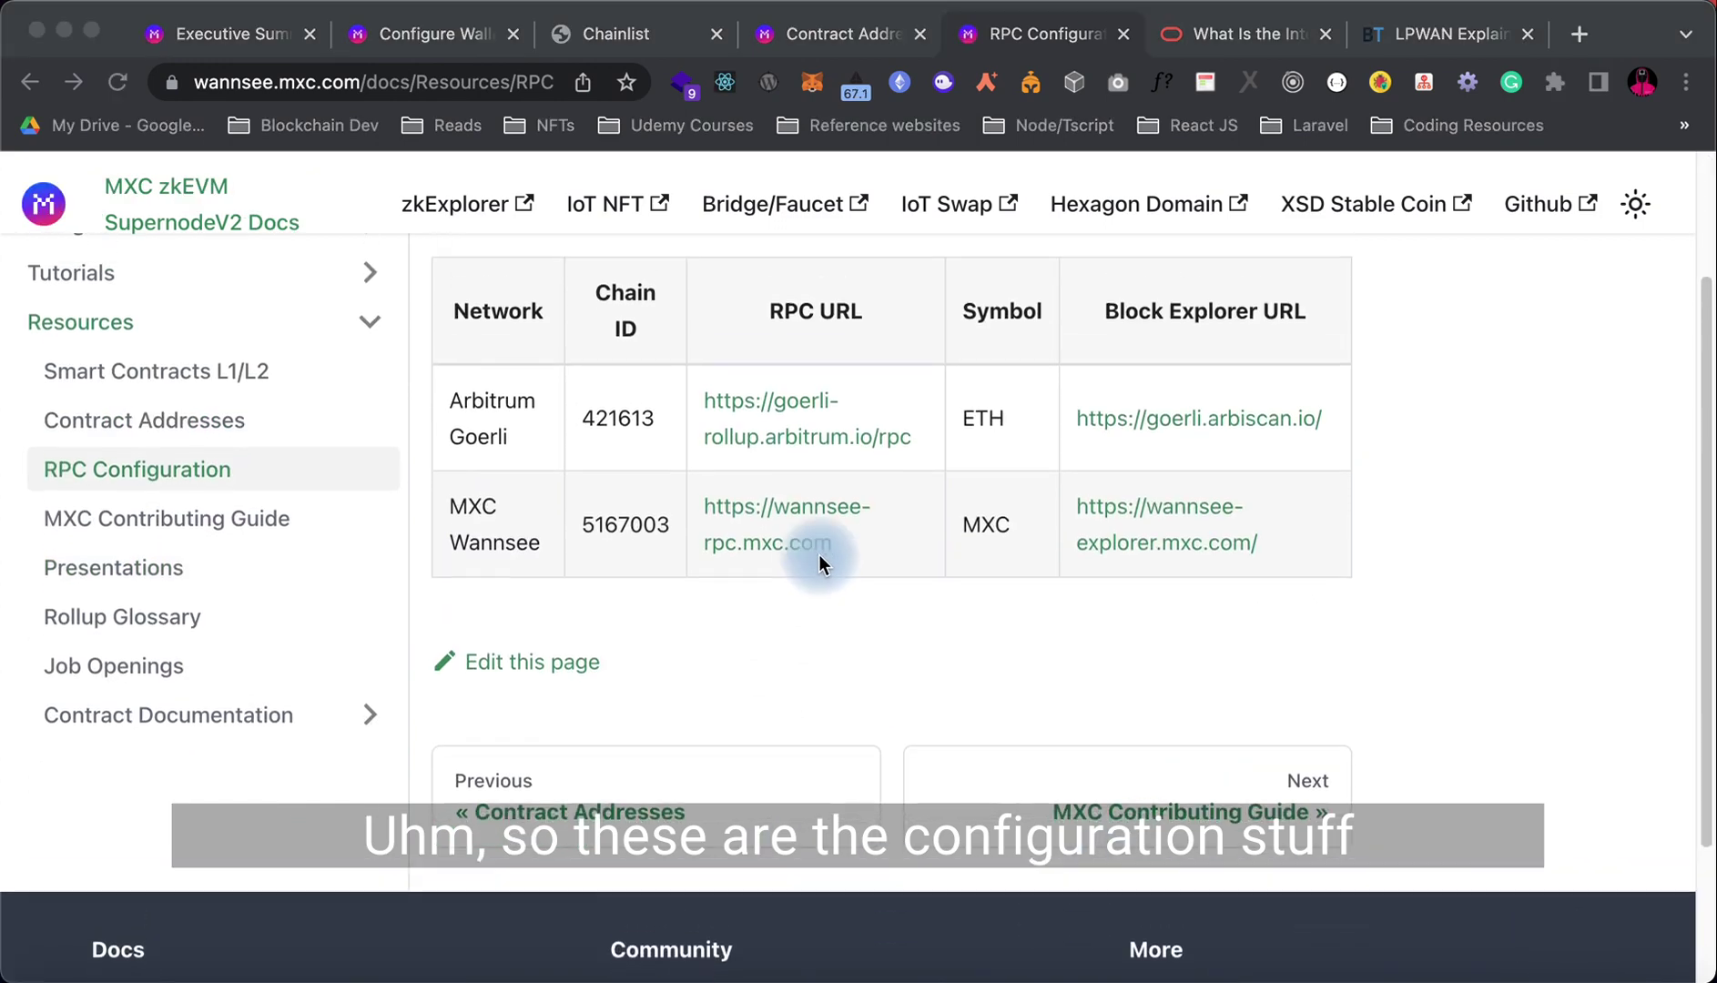
pyautogui.scroll(1, 472, 448)
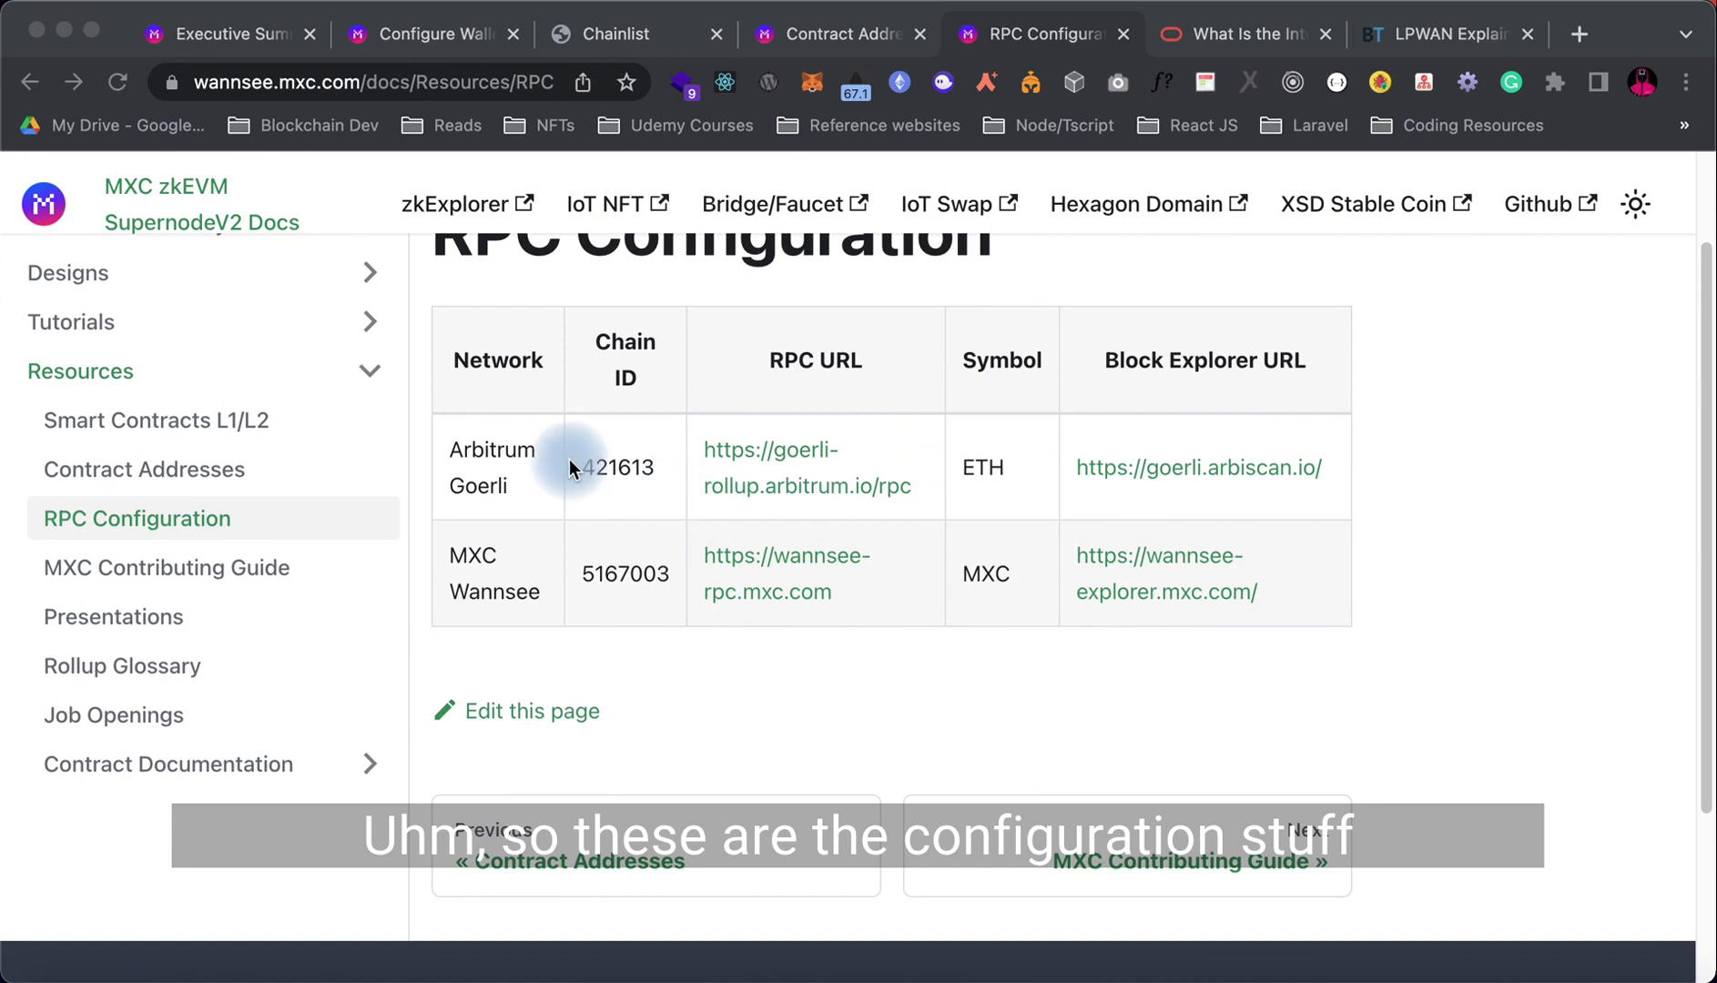
pyautogui.scroll(3, 652, 449)
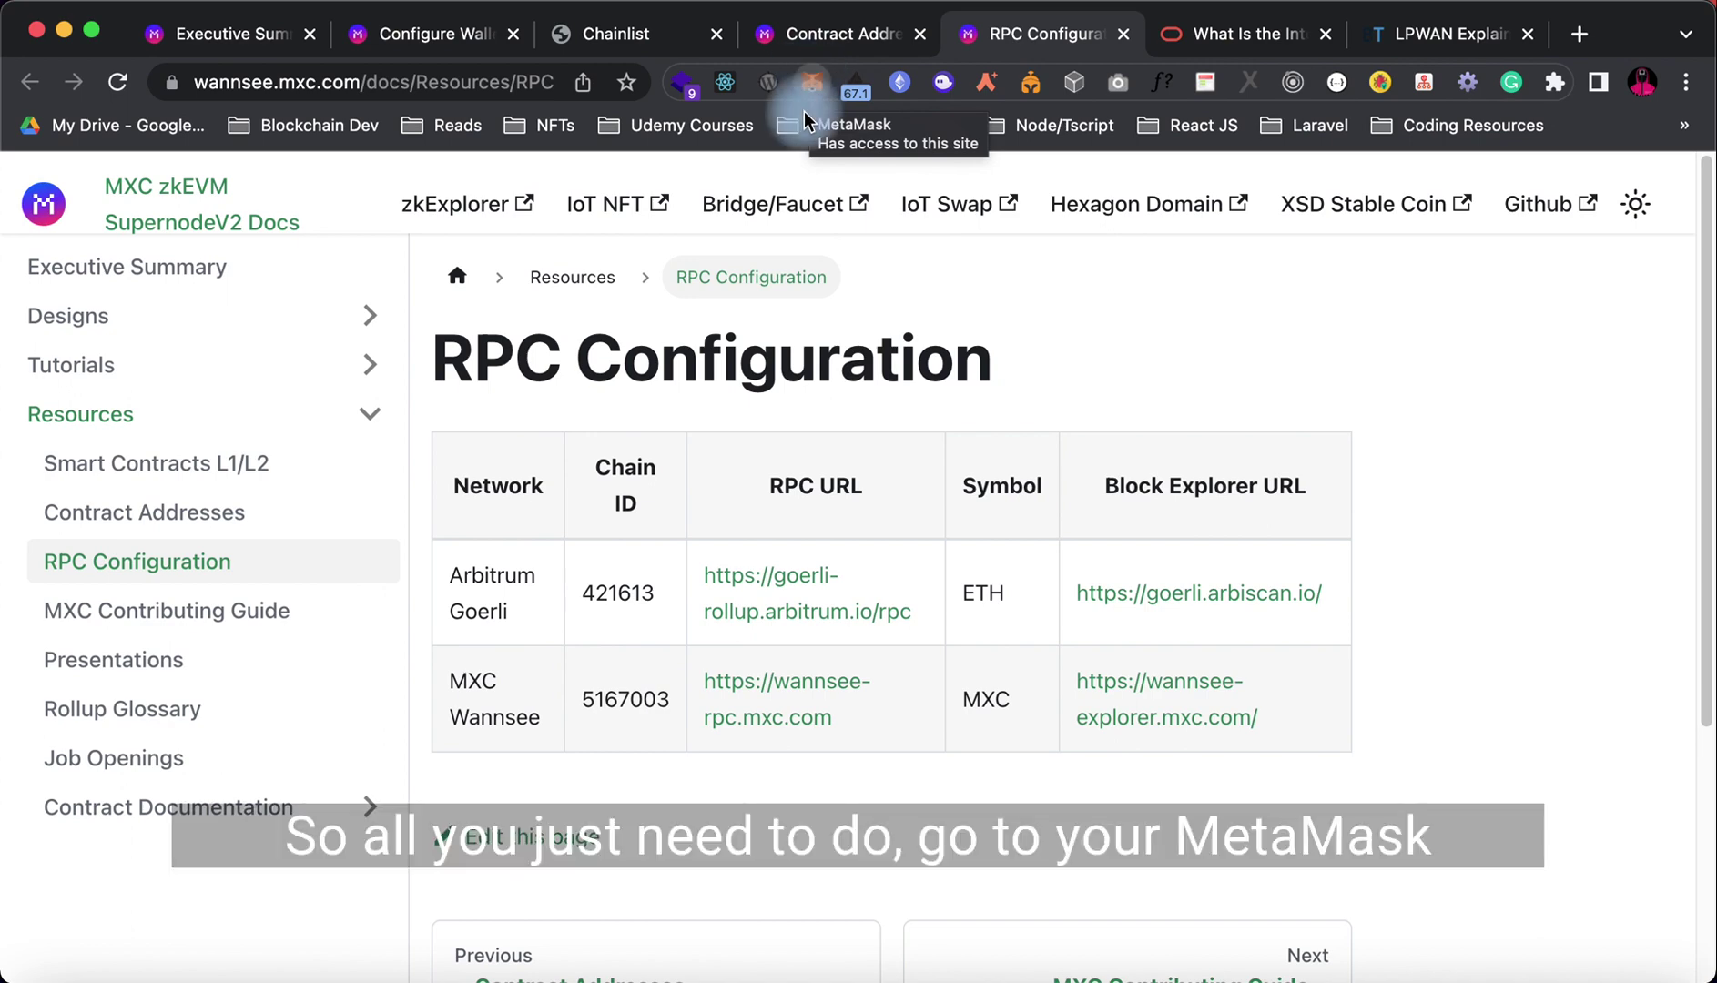
# Step: From the MetaMask account menu, go to Settings > Networks > Add network
pyautogui.click(810, 91)
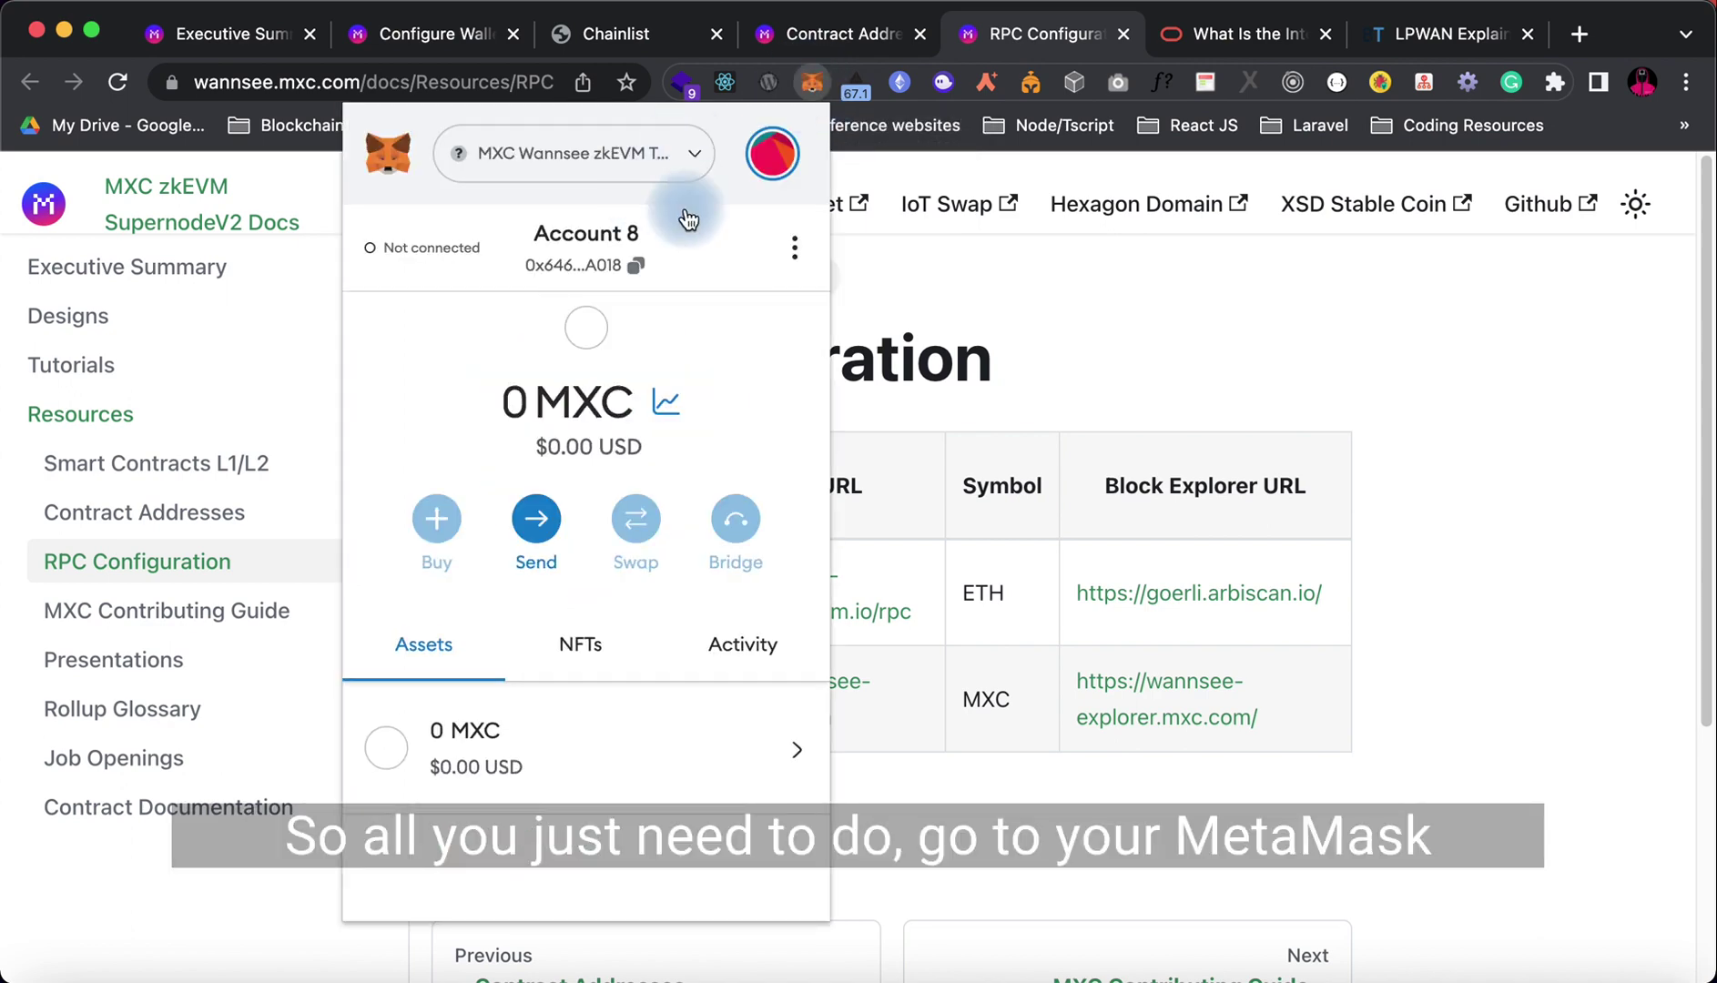
pyautogui.click(771, 156)
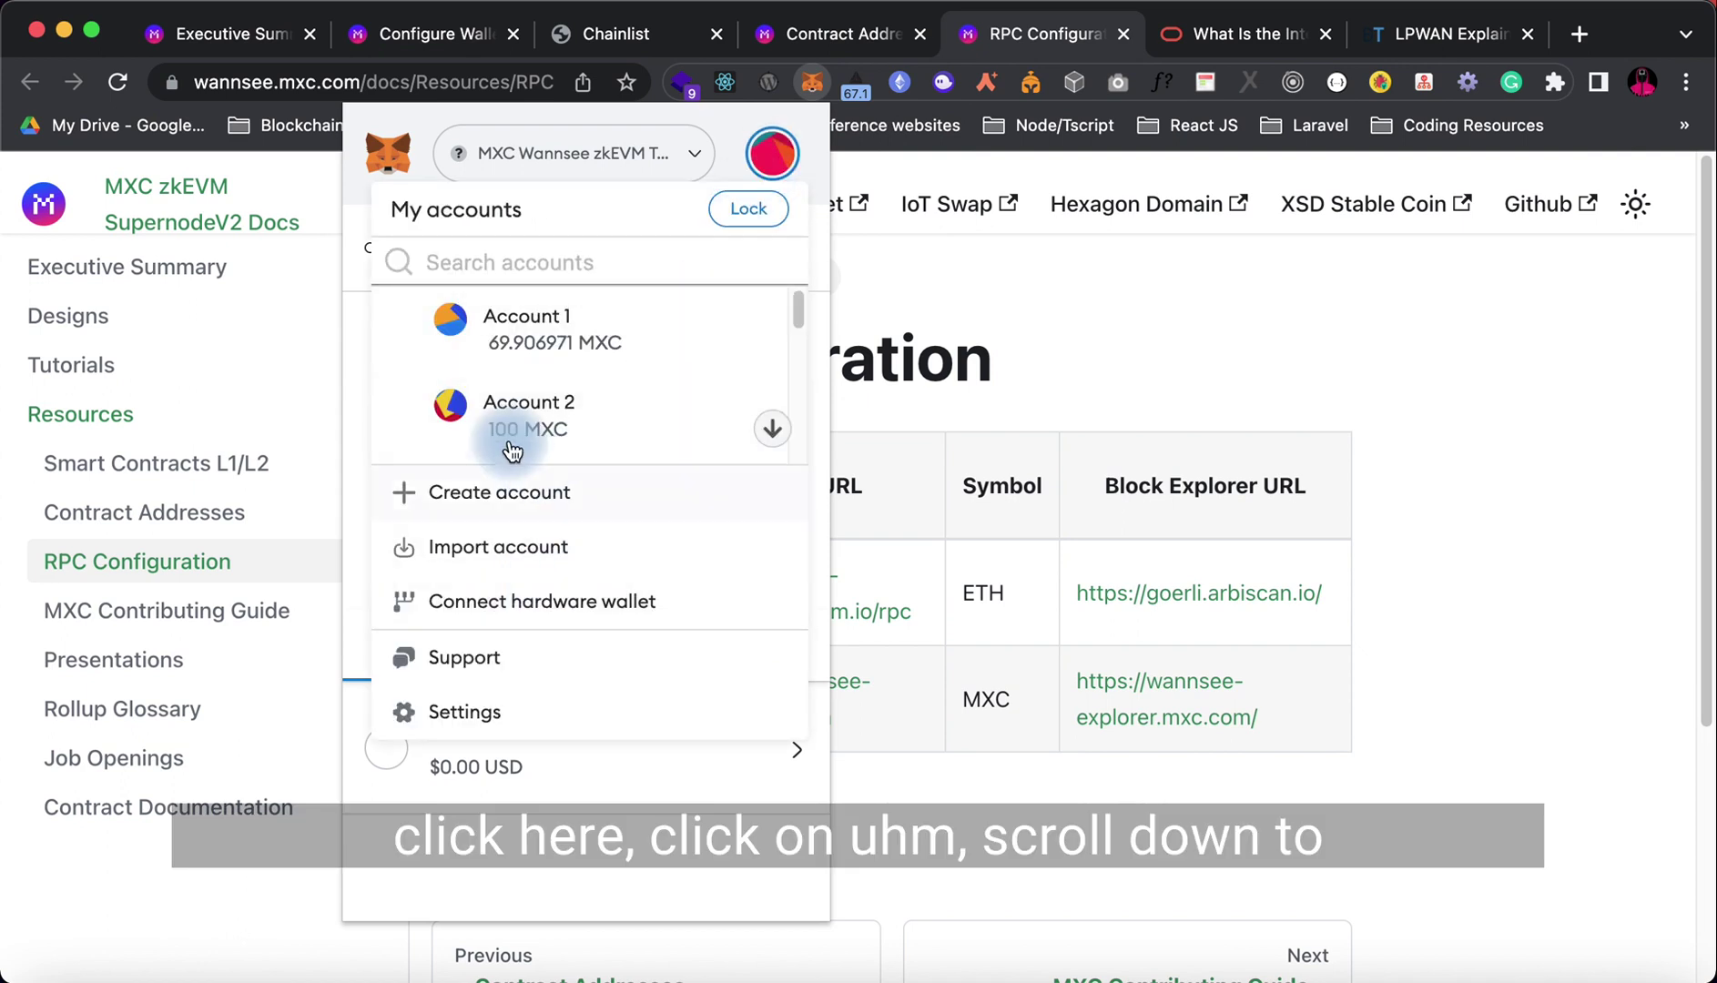
pyautogui.scroll(-6, 596, 391)
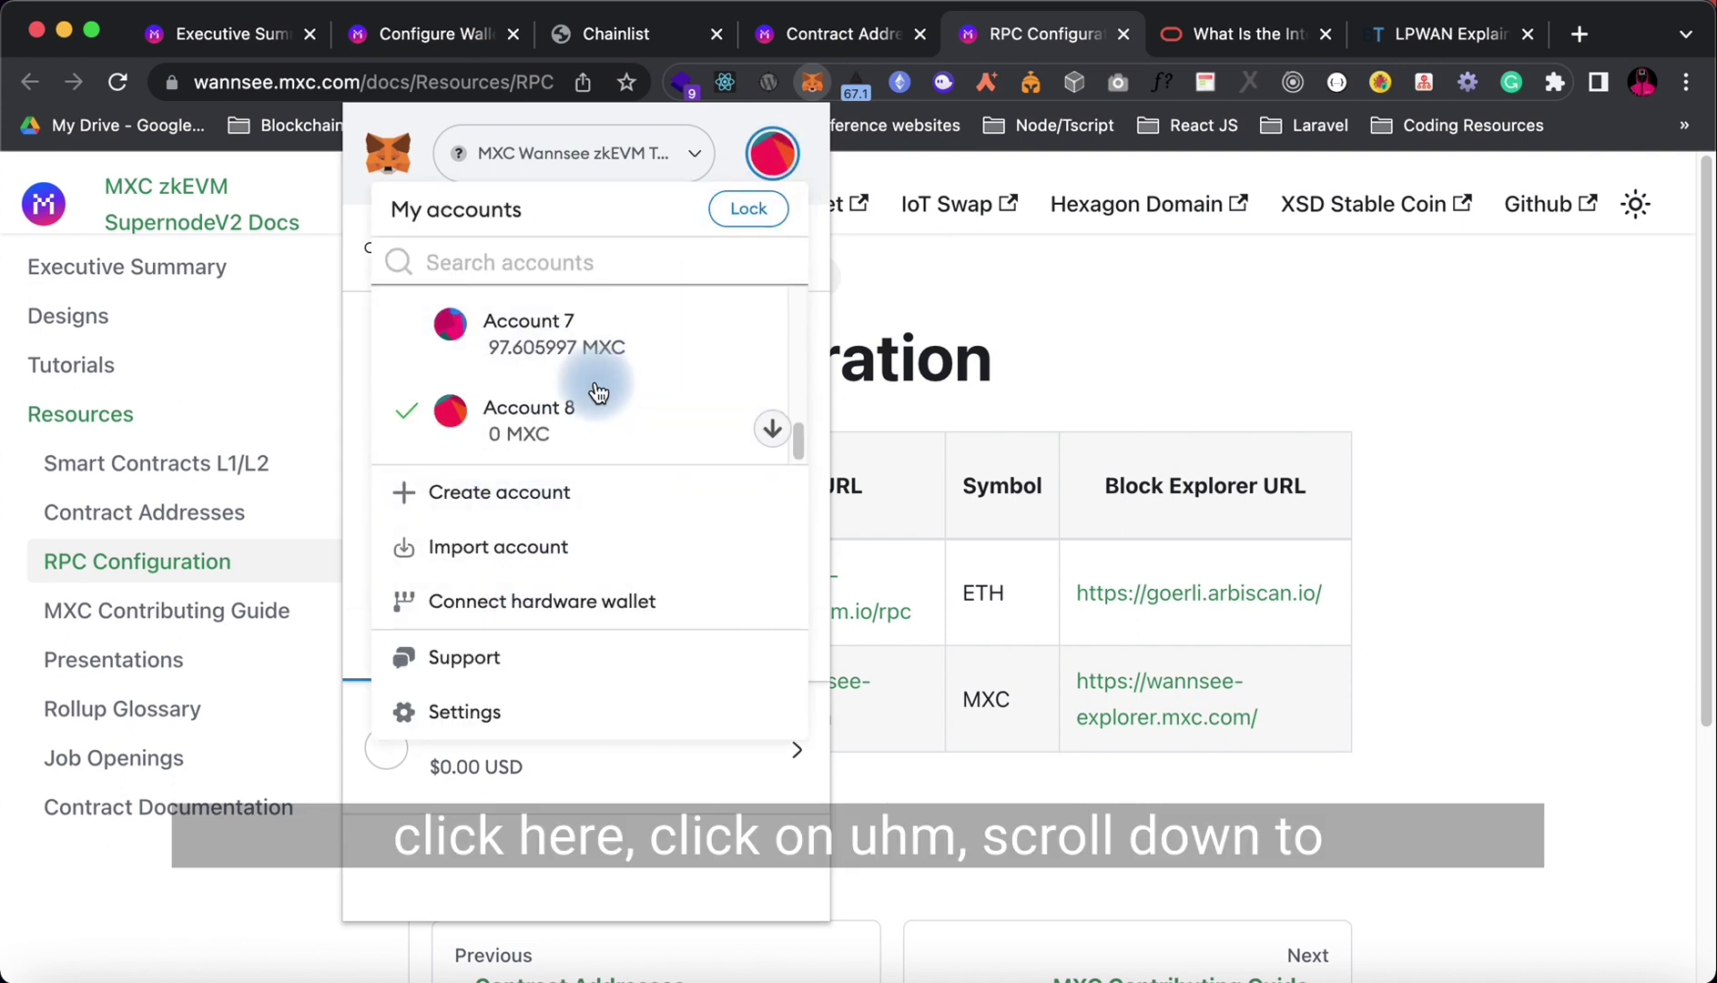
pyautogui.click(788, 169)
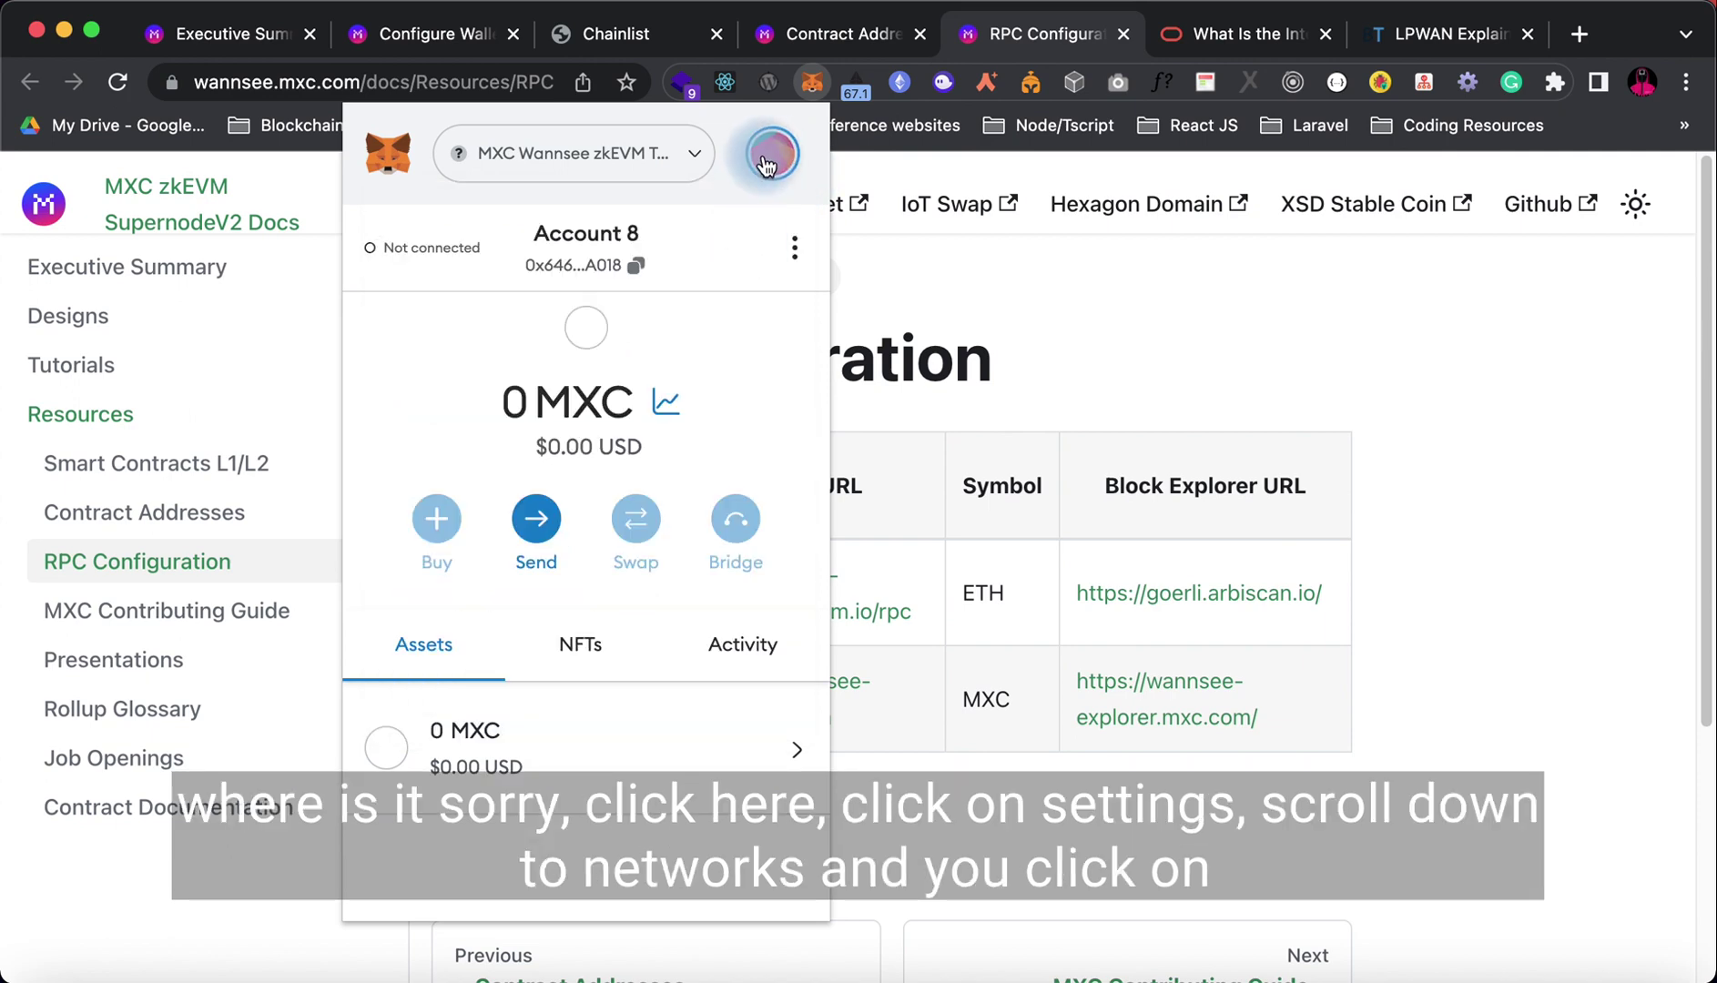
pyautogui.click(771, 160)
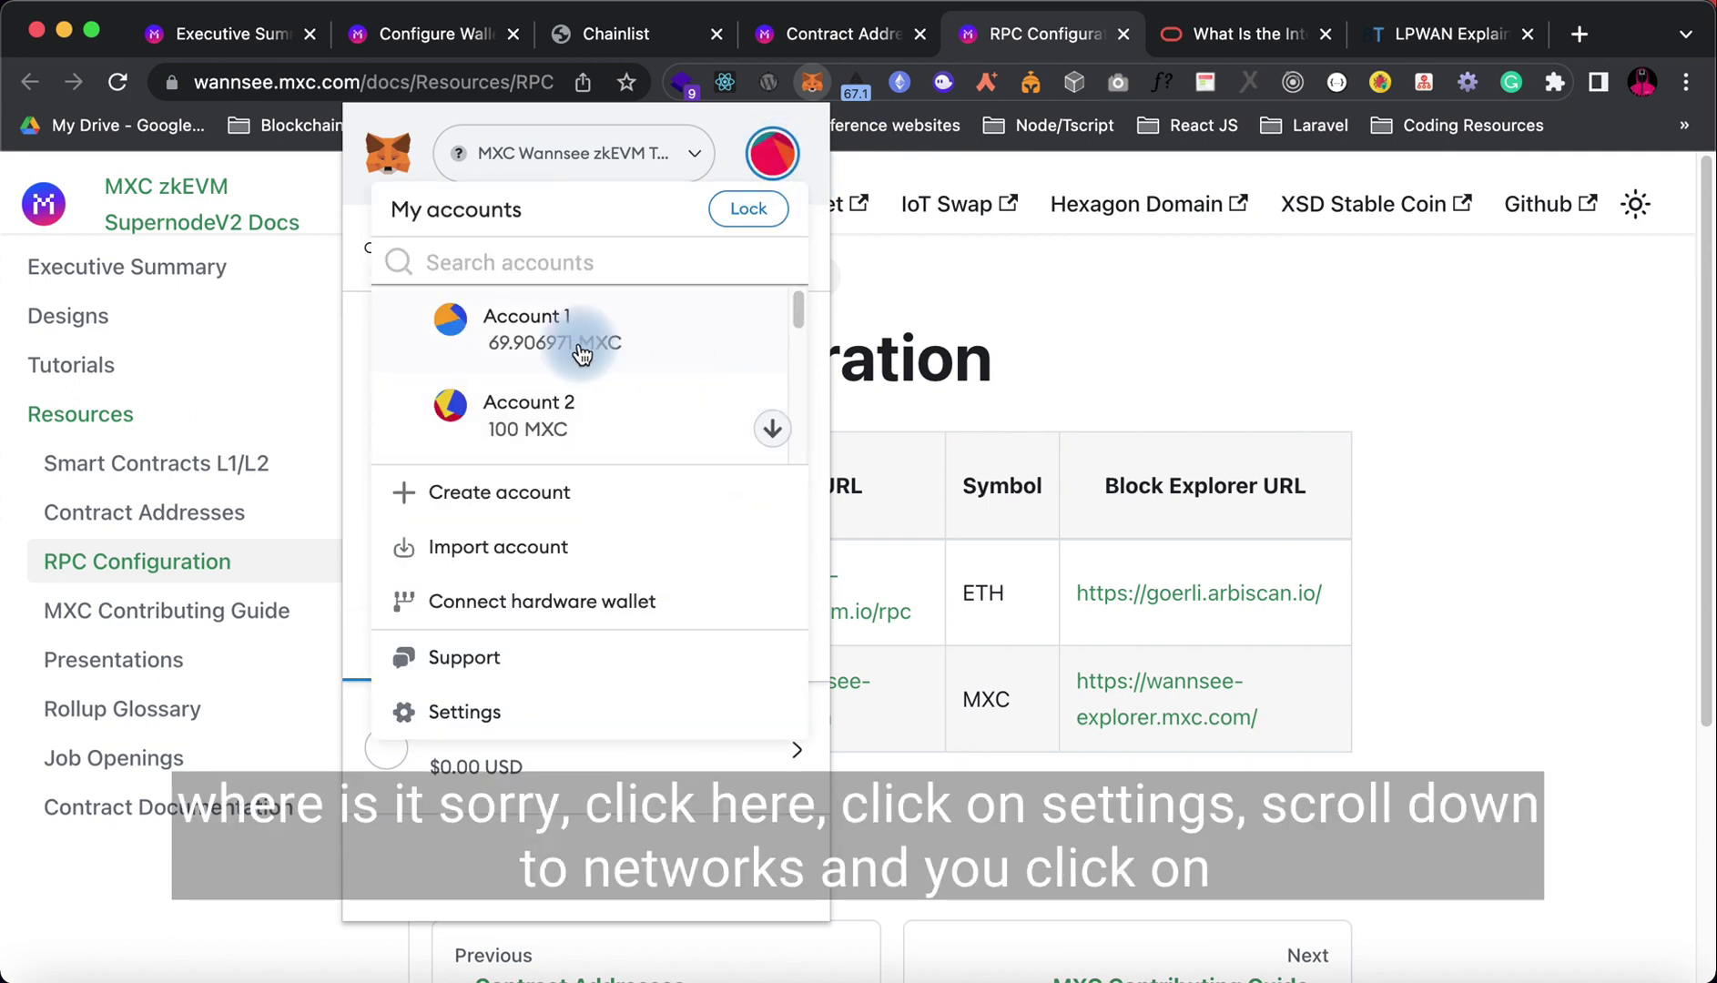
pyautogui.scroll(-2, 564, 392)
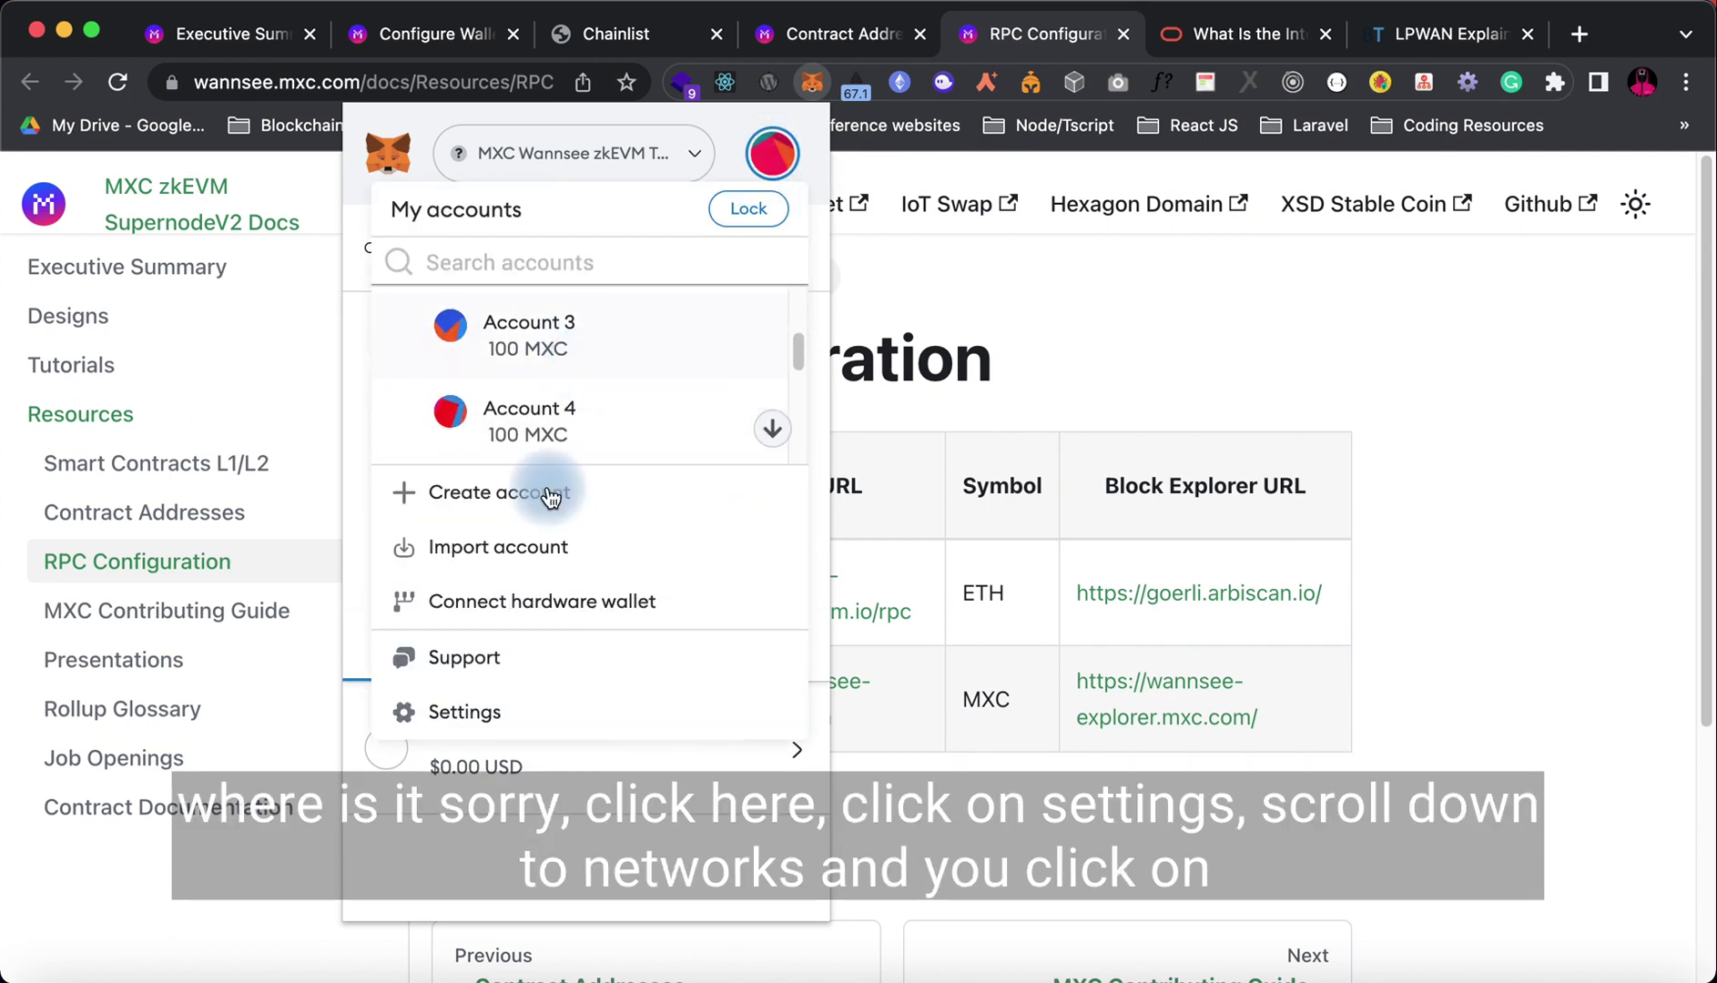
pyautogui.click(465, 712)
pyautogui.scroll(-1, 532, 692)
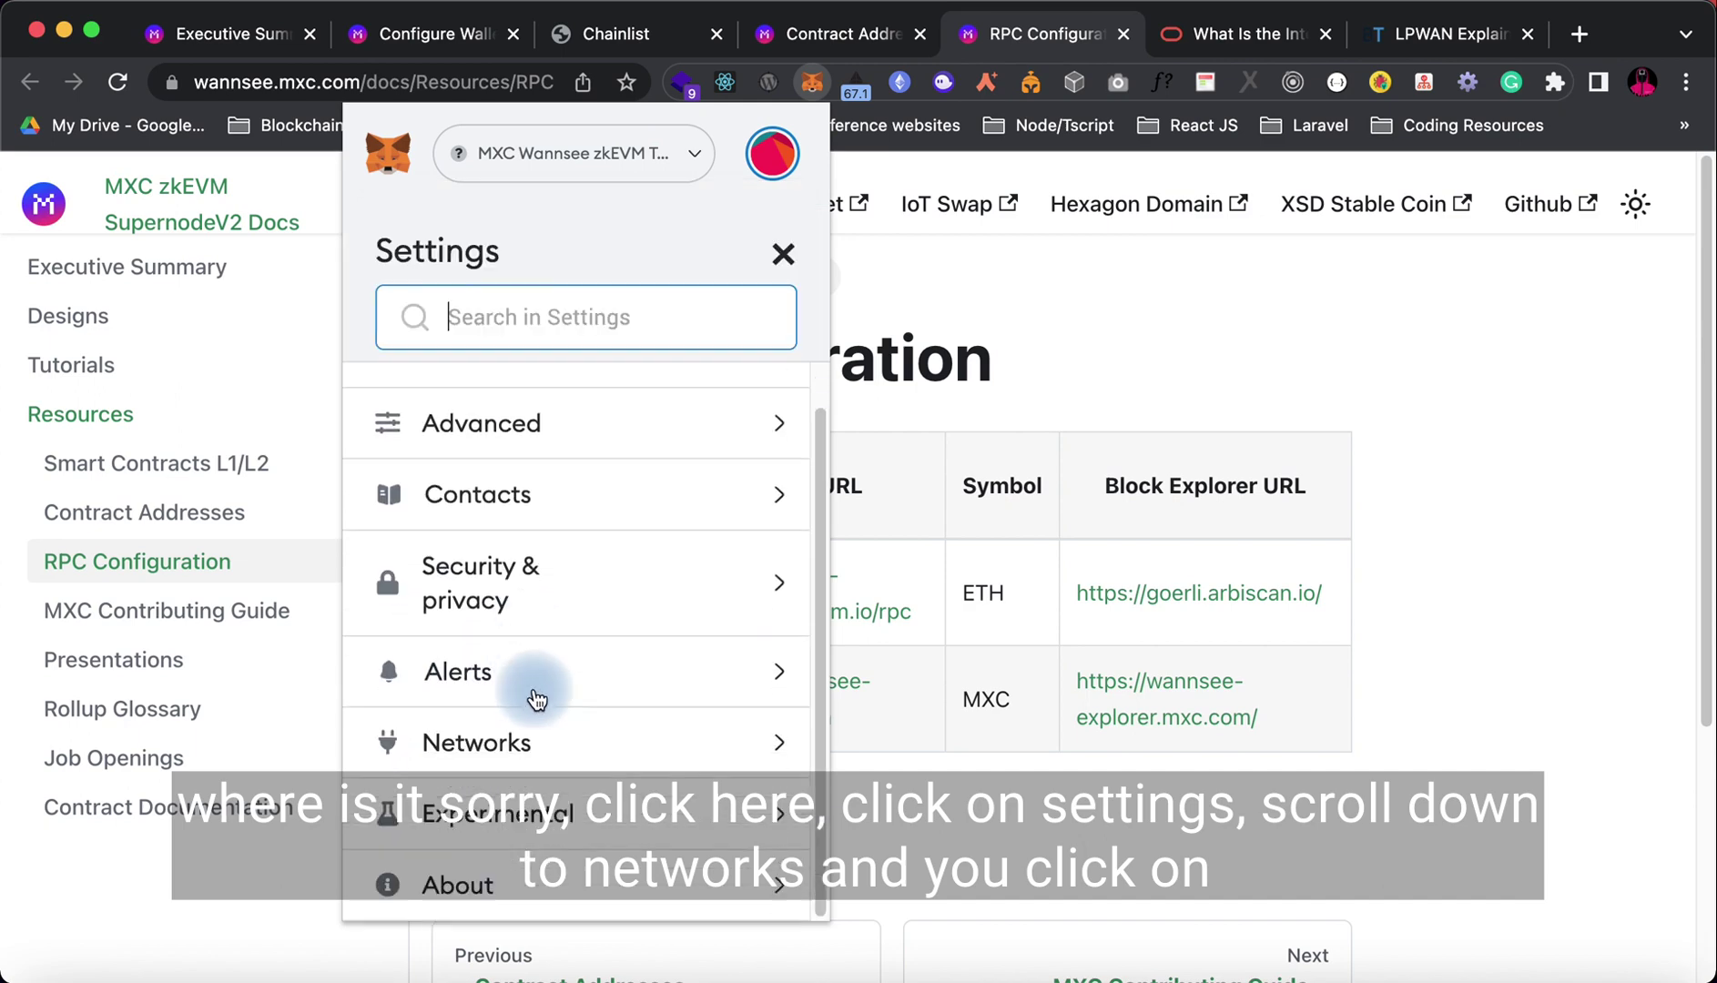
pyautogui.click(549, 749)
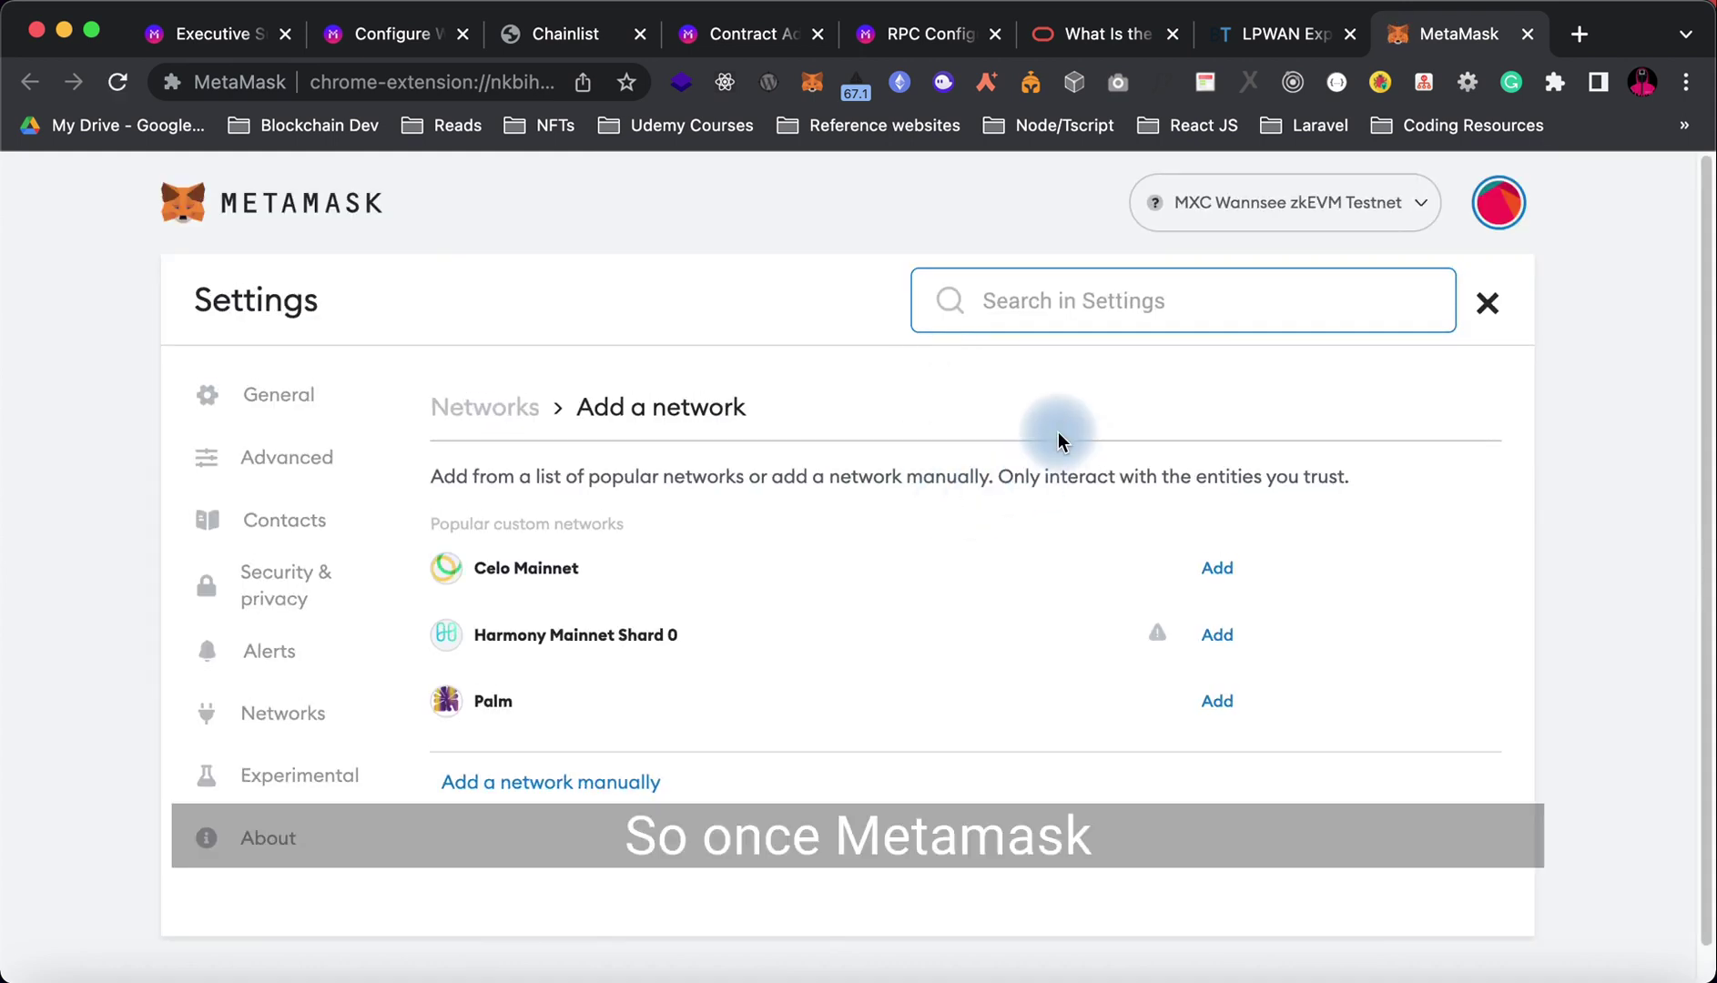
pyautogui.scroll(-1, 1060, 439)
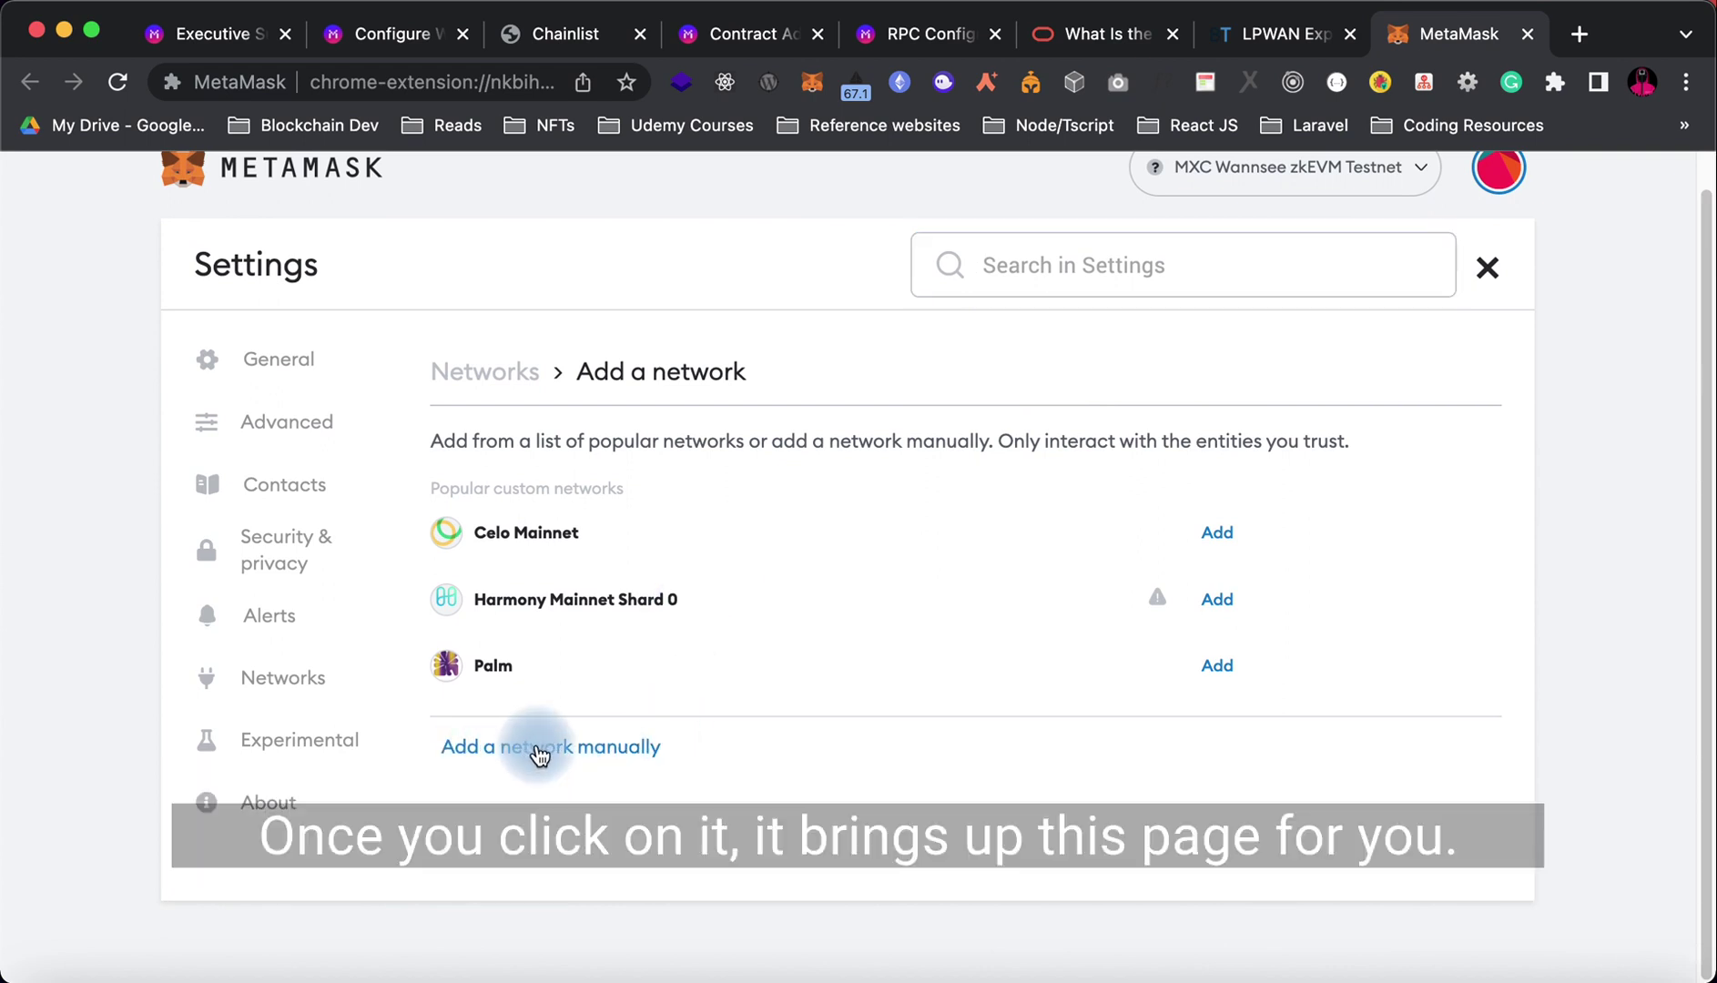
# Step: Start adding a network manually and enter Arbitrum Goerli from the RPC table as the network name
pyautogui.click(540, 753)
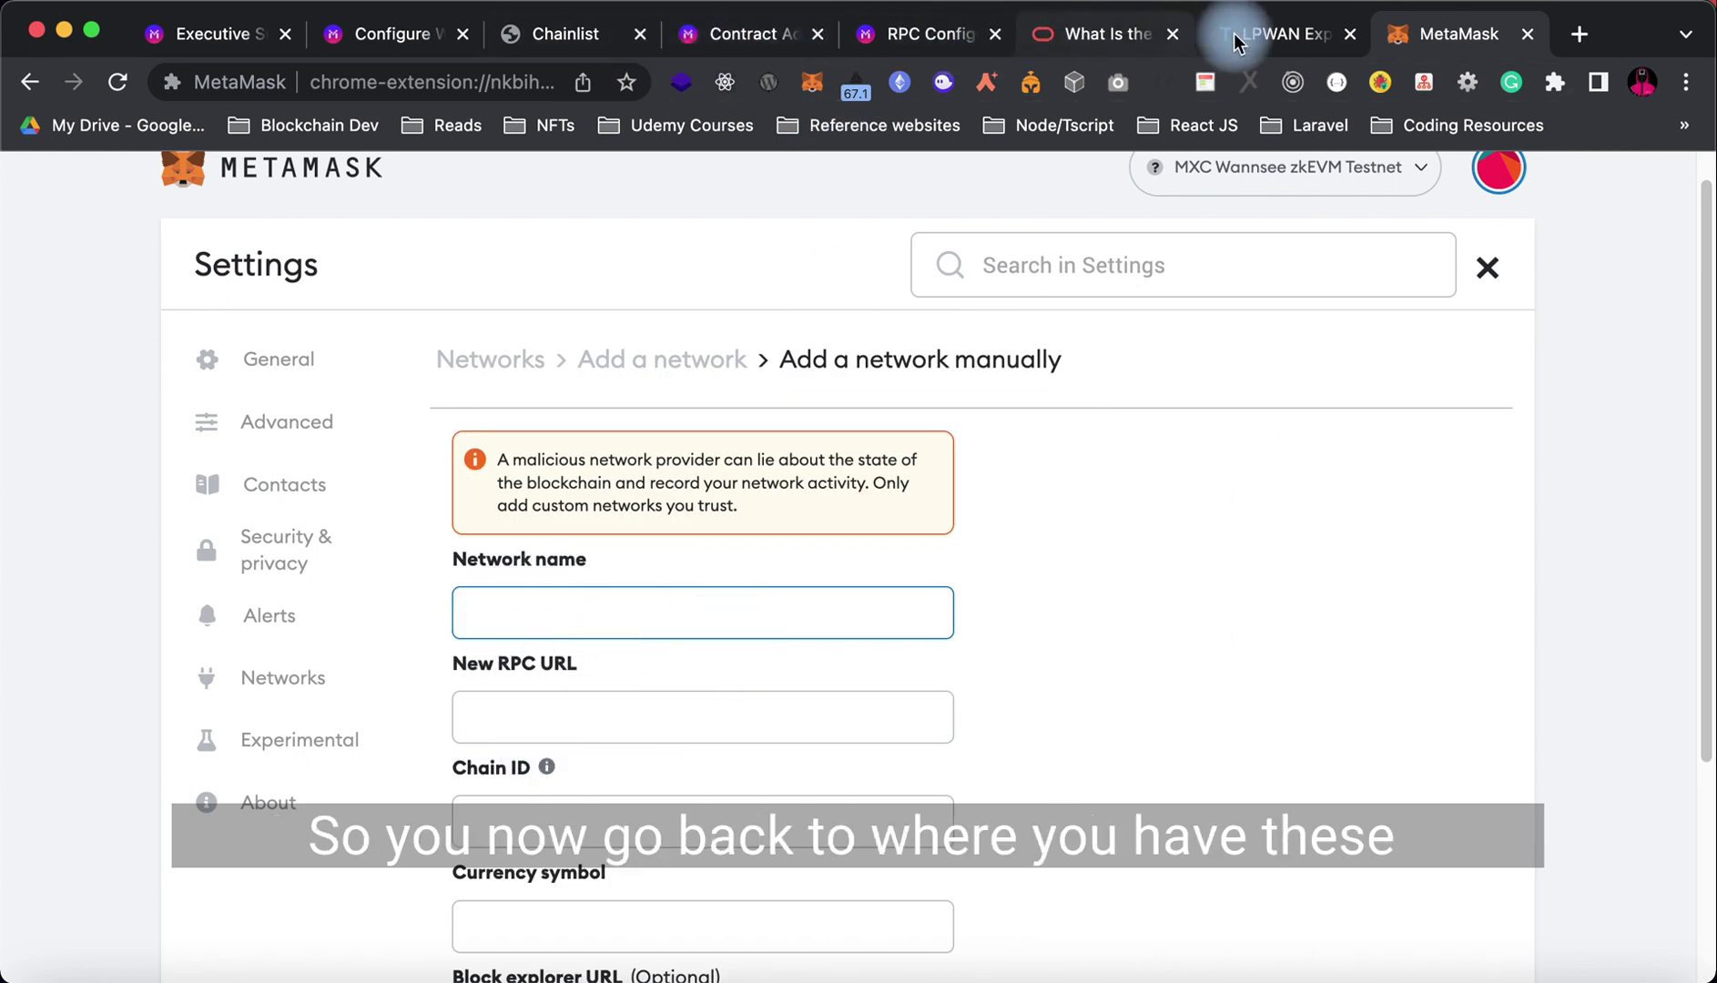
pyautogui.click(552, 36)
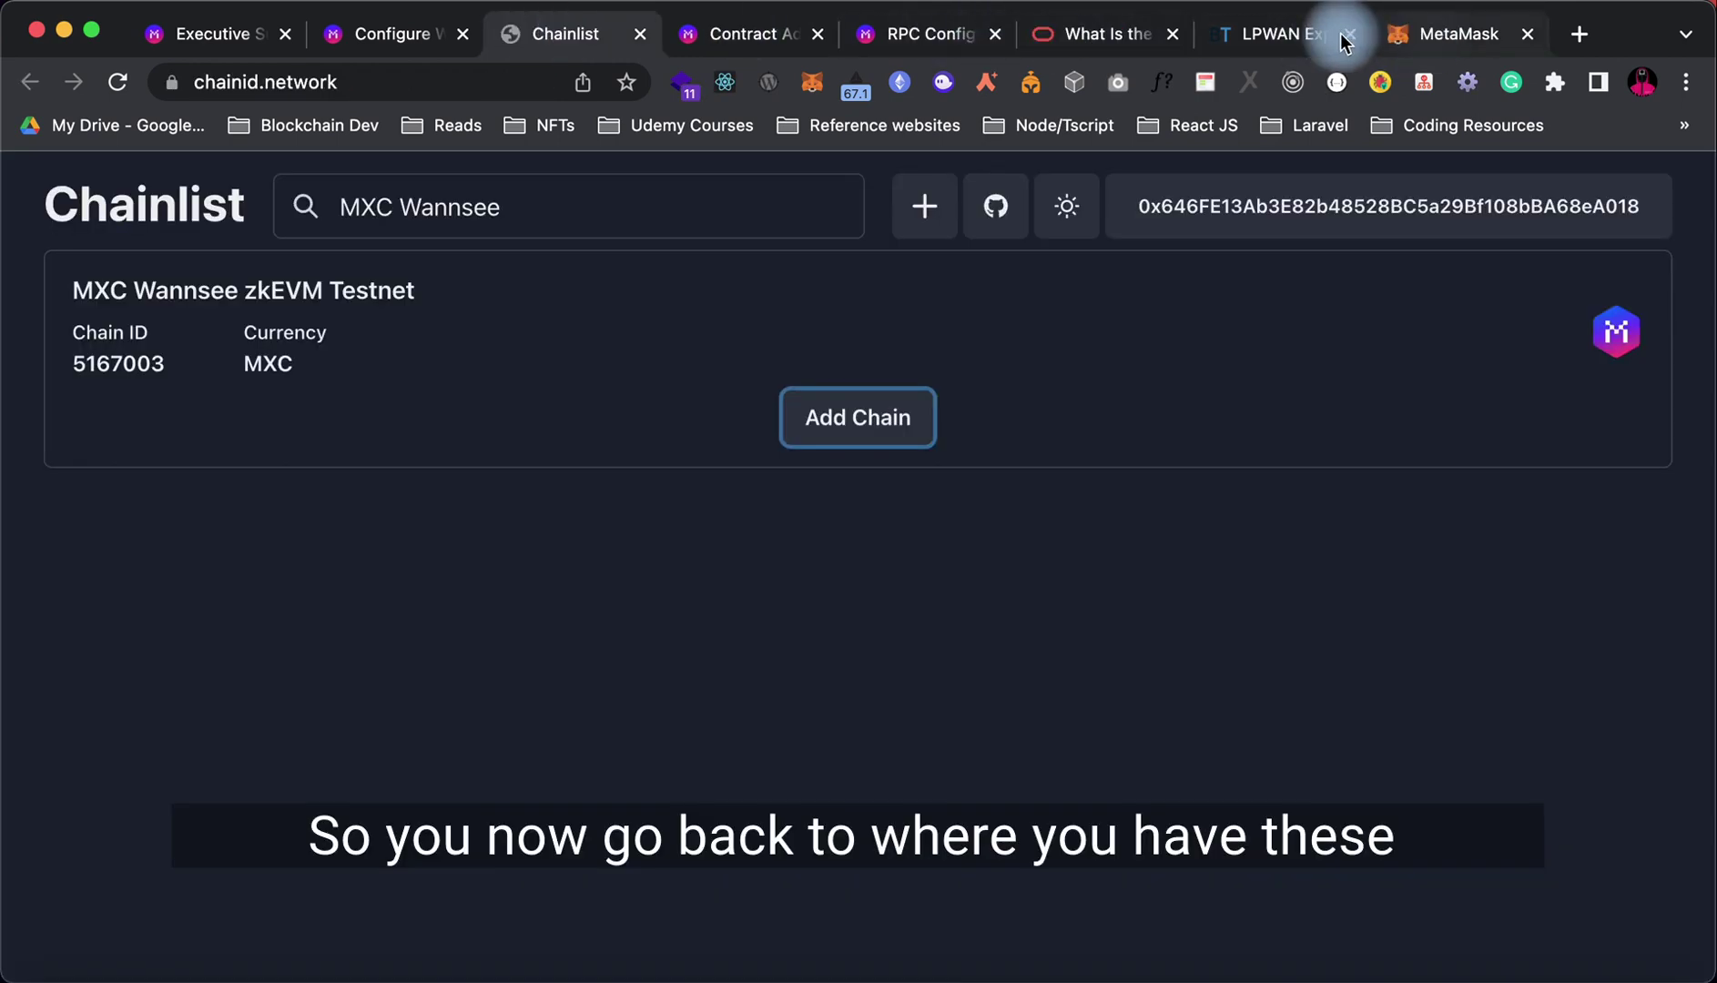
pyautogui.click(1288, 37)
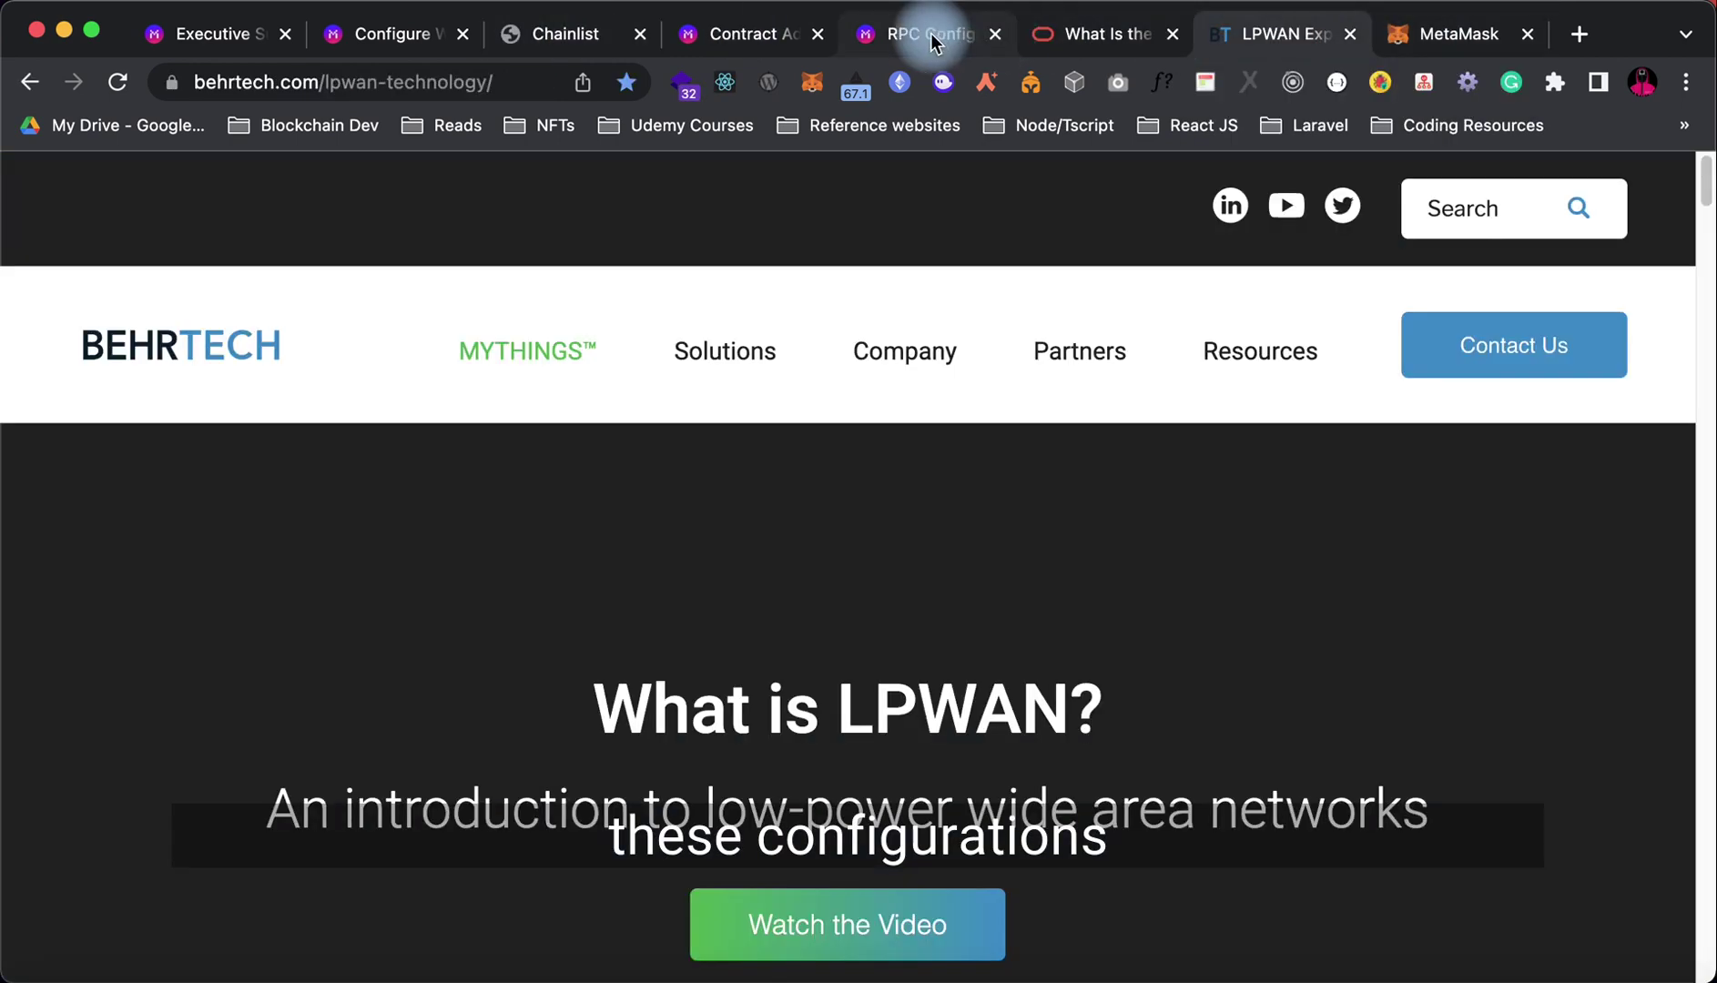
pyautogui.click(897, 37)
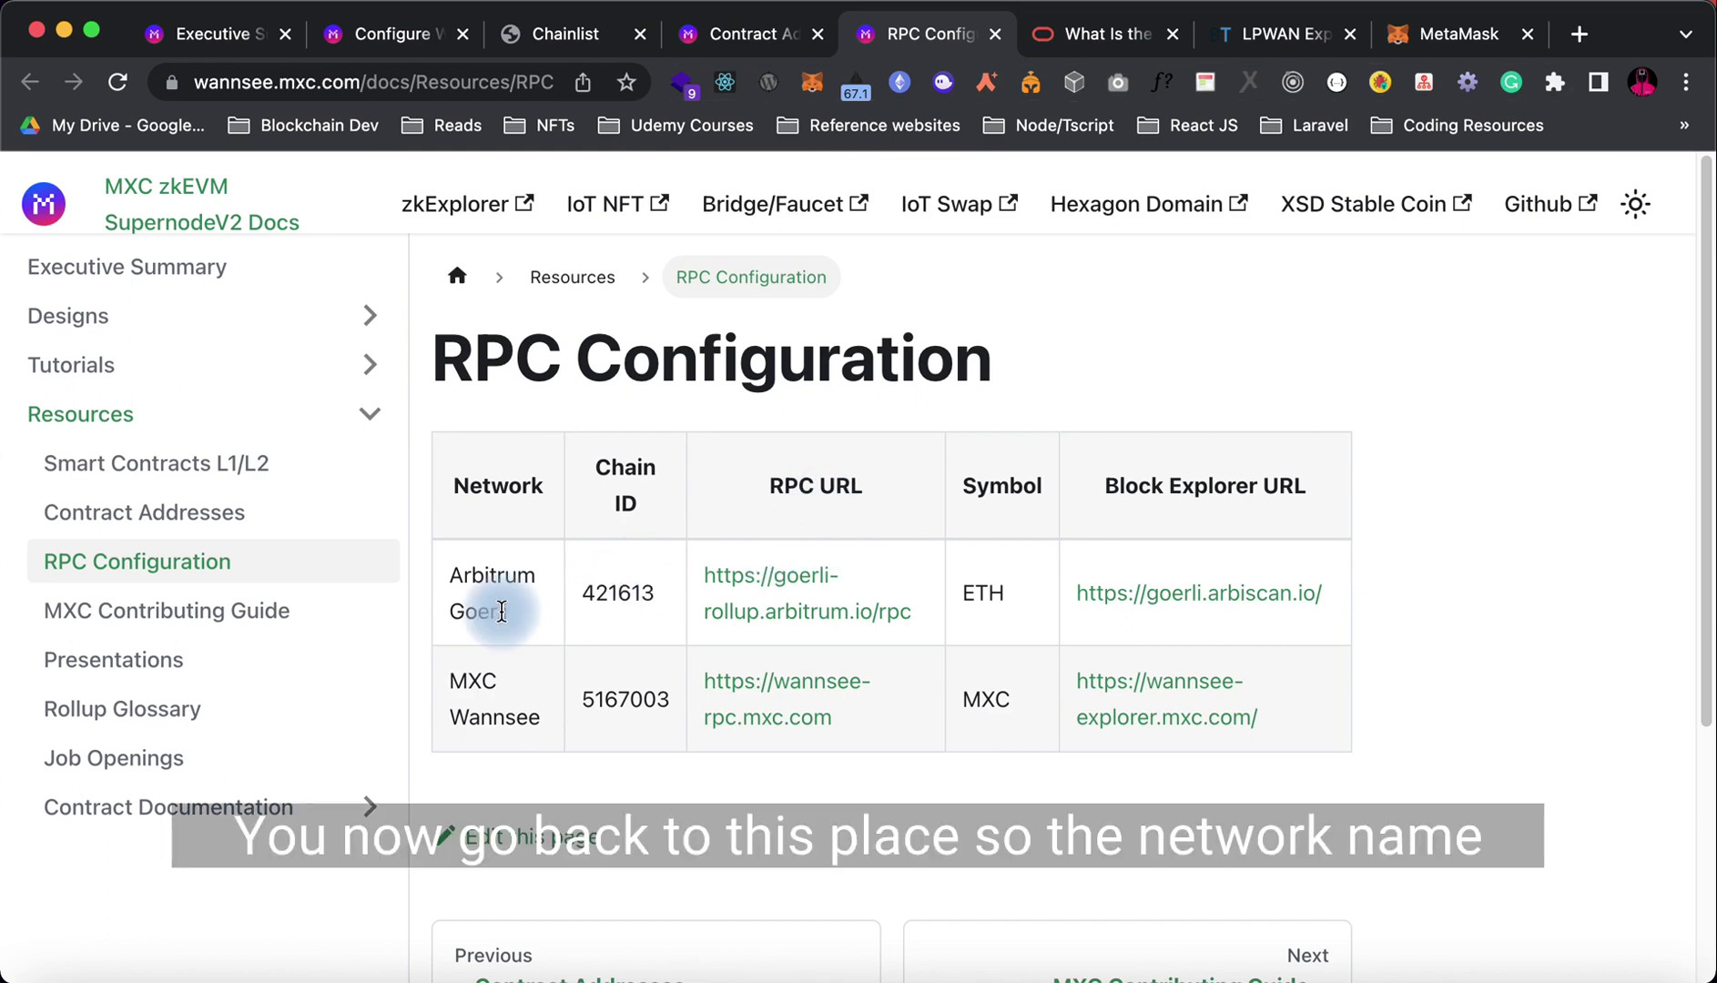
pyautogui.moveTo(516, 624); pyautogui.dragTo(413, 555)
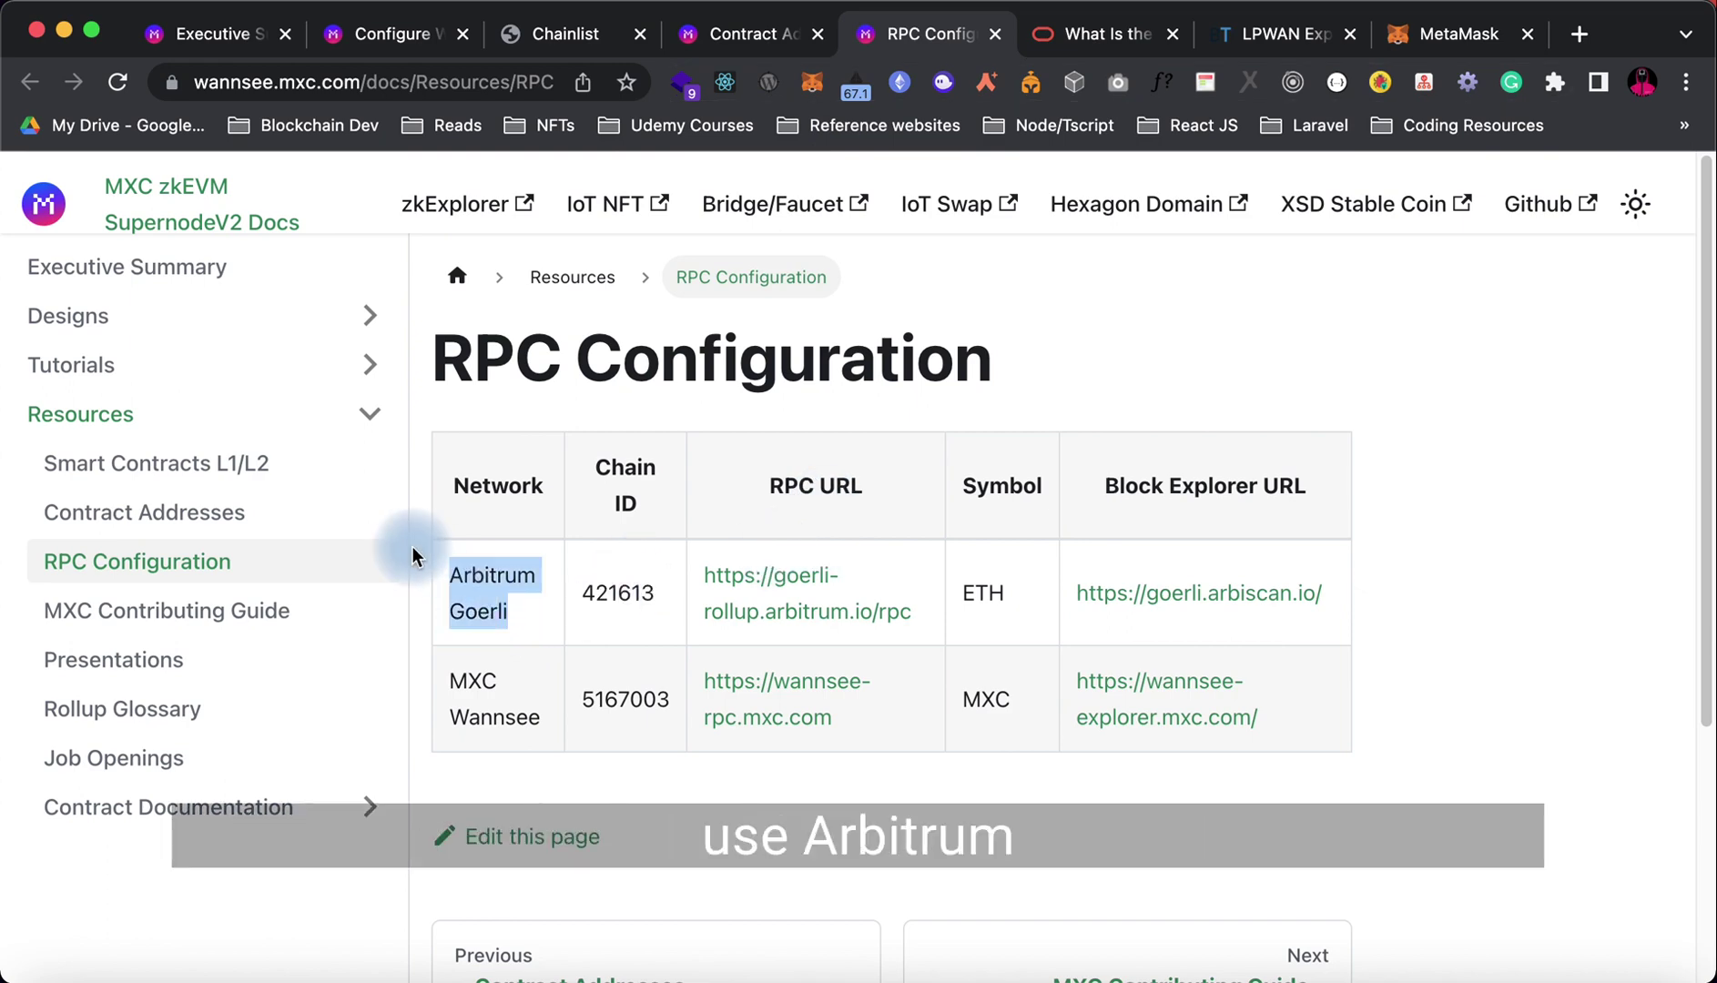
pyautogui.click(1456, 34)
pyautogui.click(494, 601)
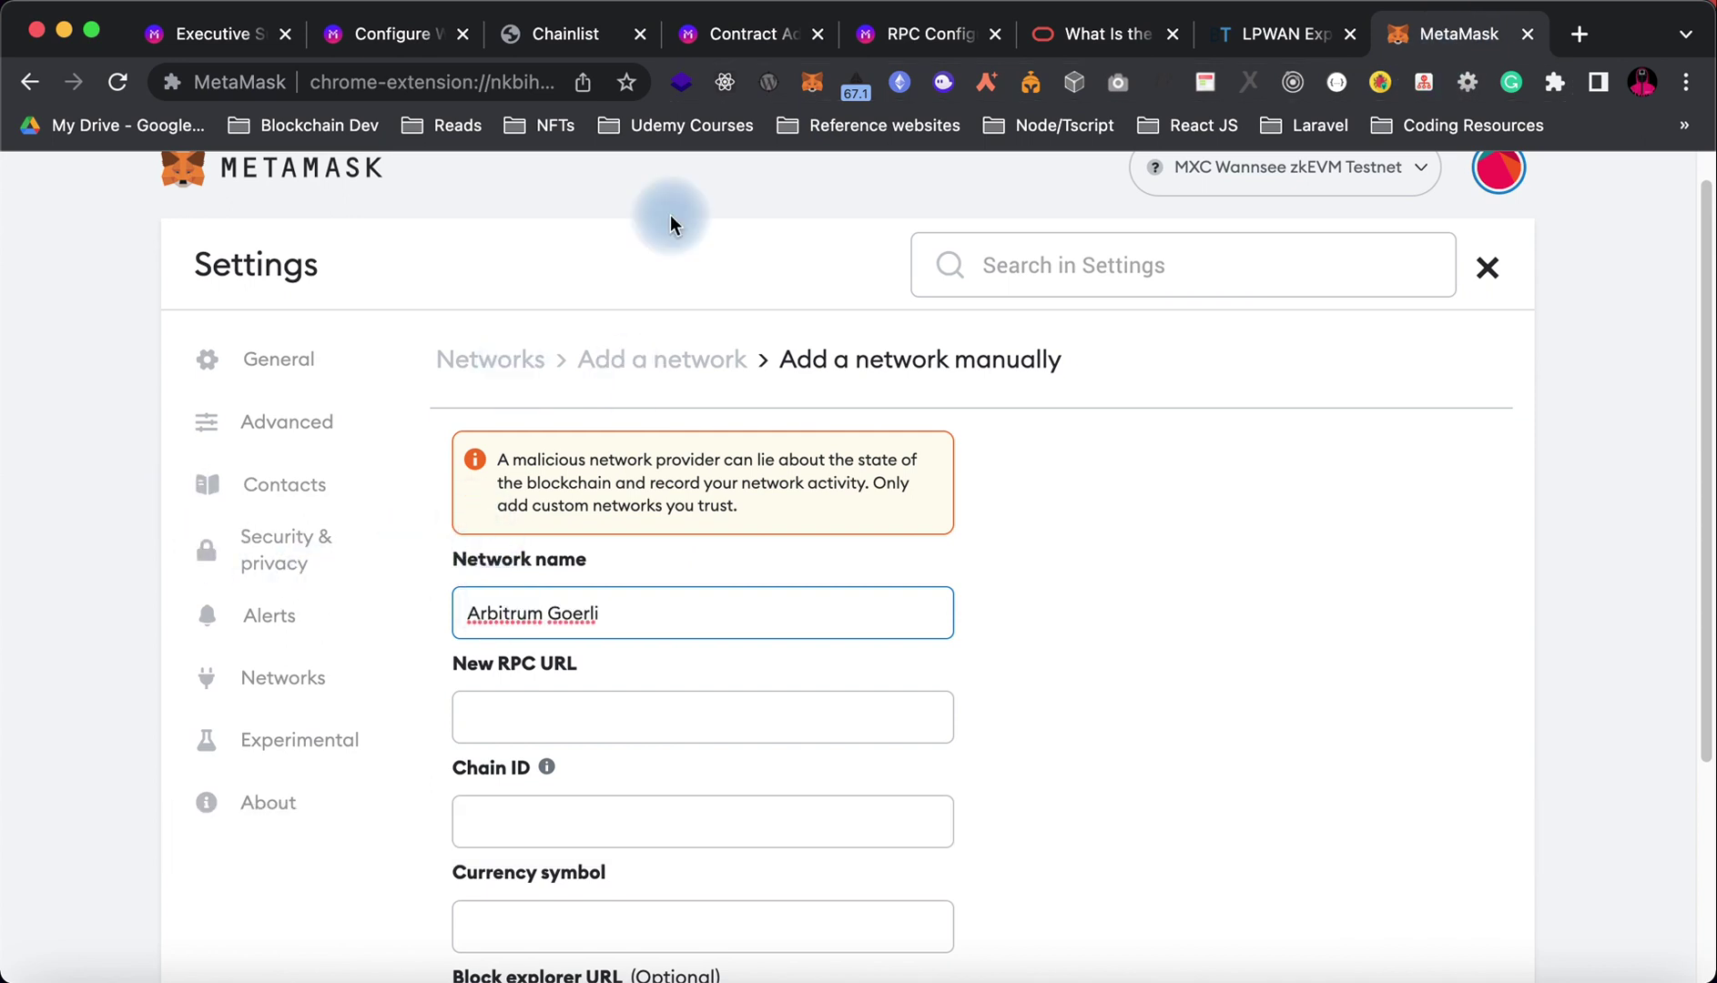
# Step: Copy chain ID 421613 from the RPC table into the Chain ID field
pyautogui.click(915, 35)
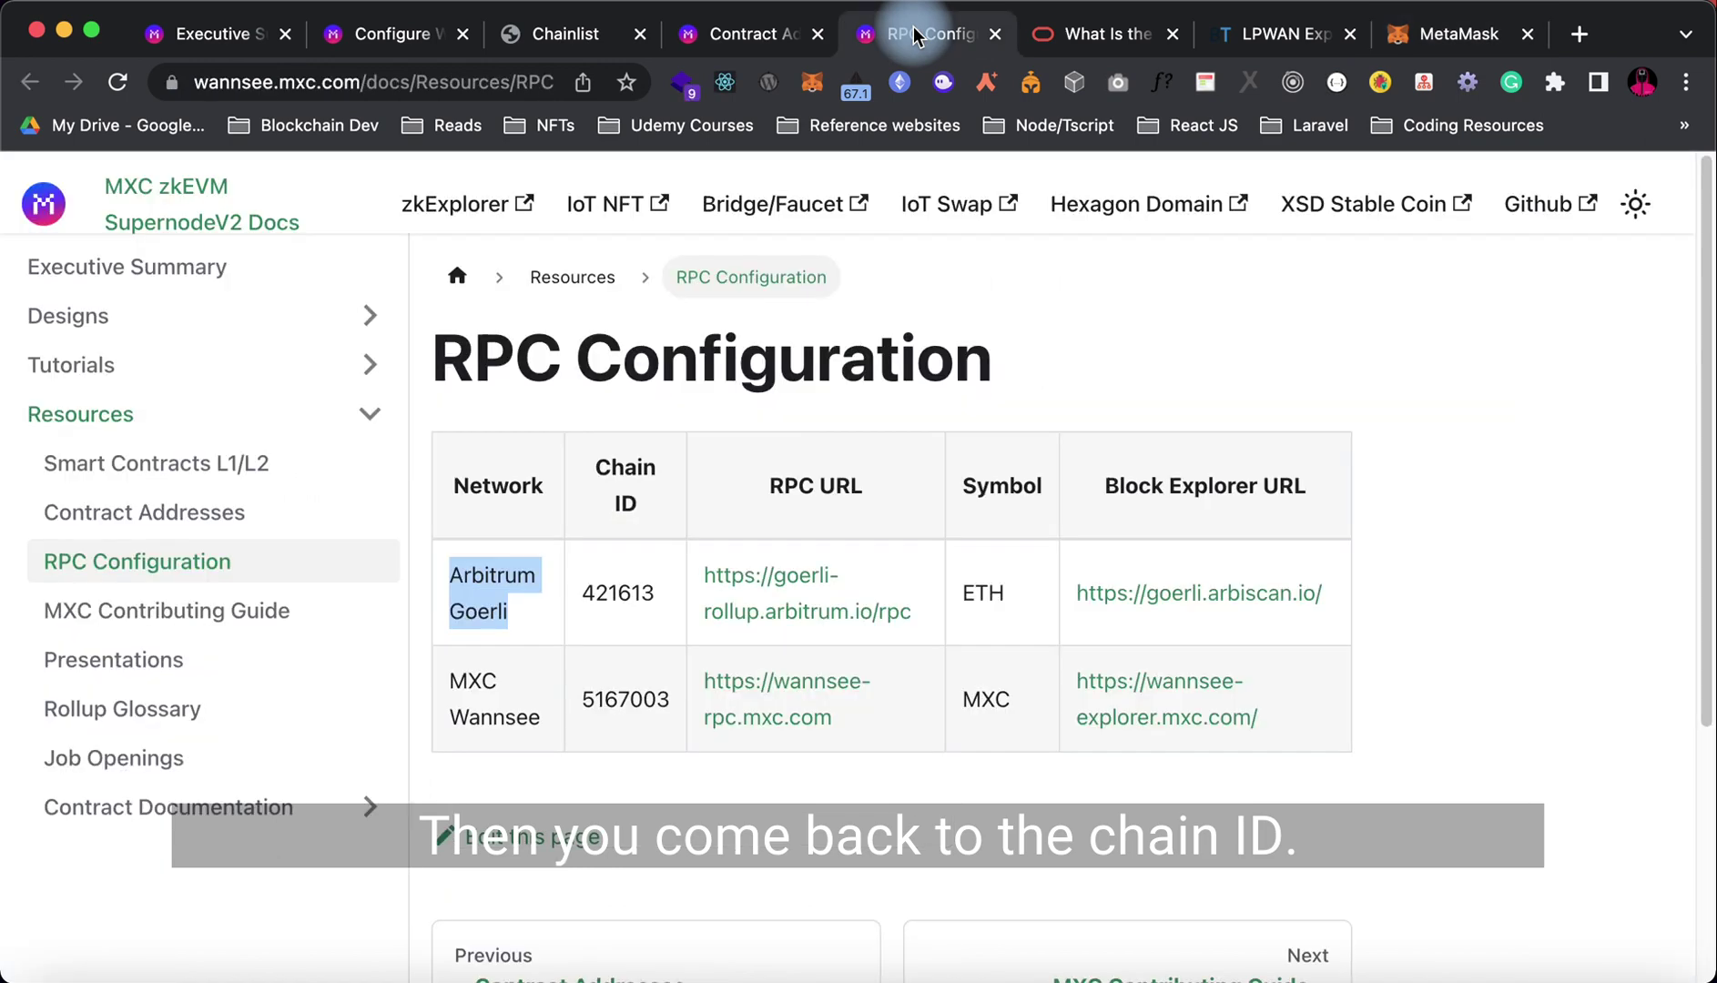
pyautogui.moveTo(661, 593); pyautogui.dragTo(586, 594)
pyautogui.press('super+c')
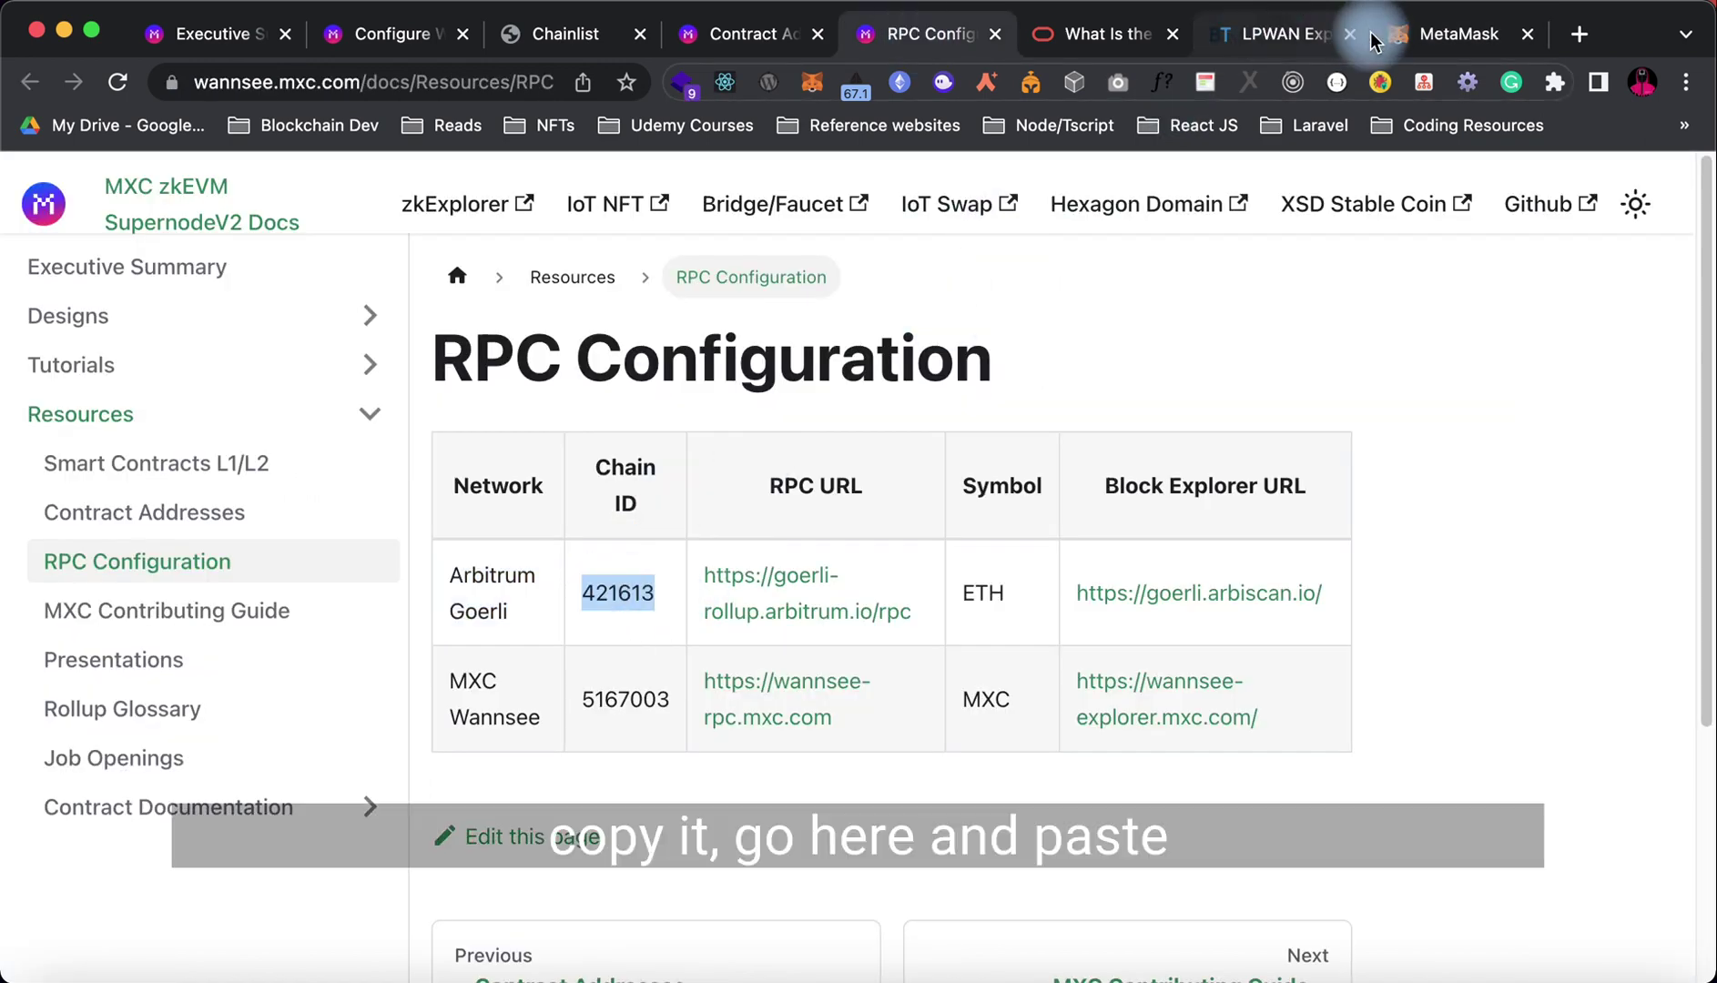
pyautogui.click(1448, 34)
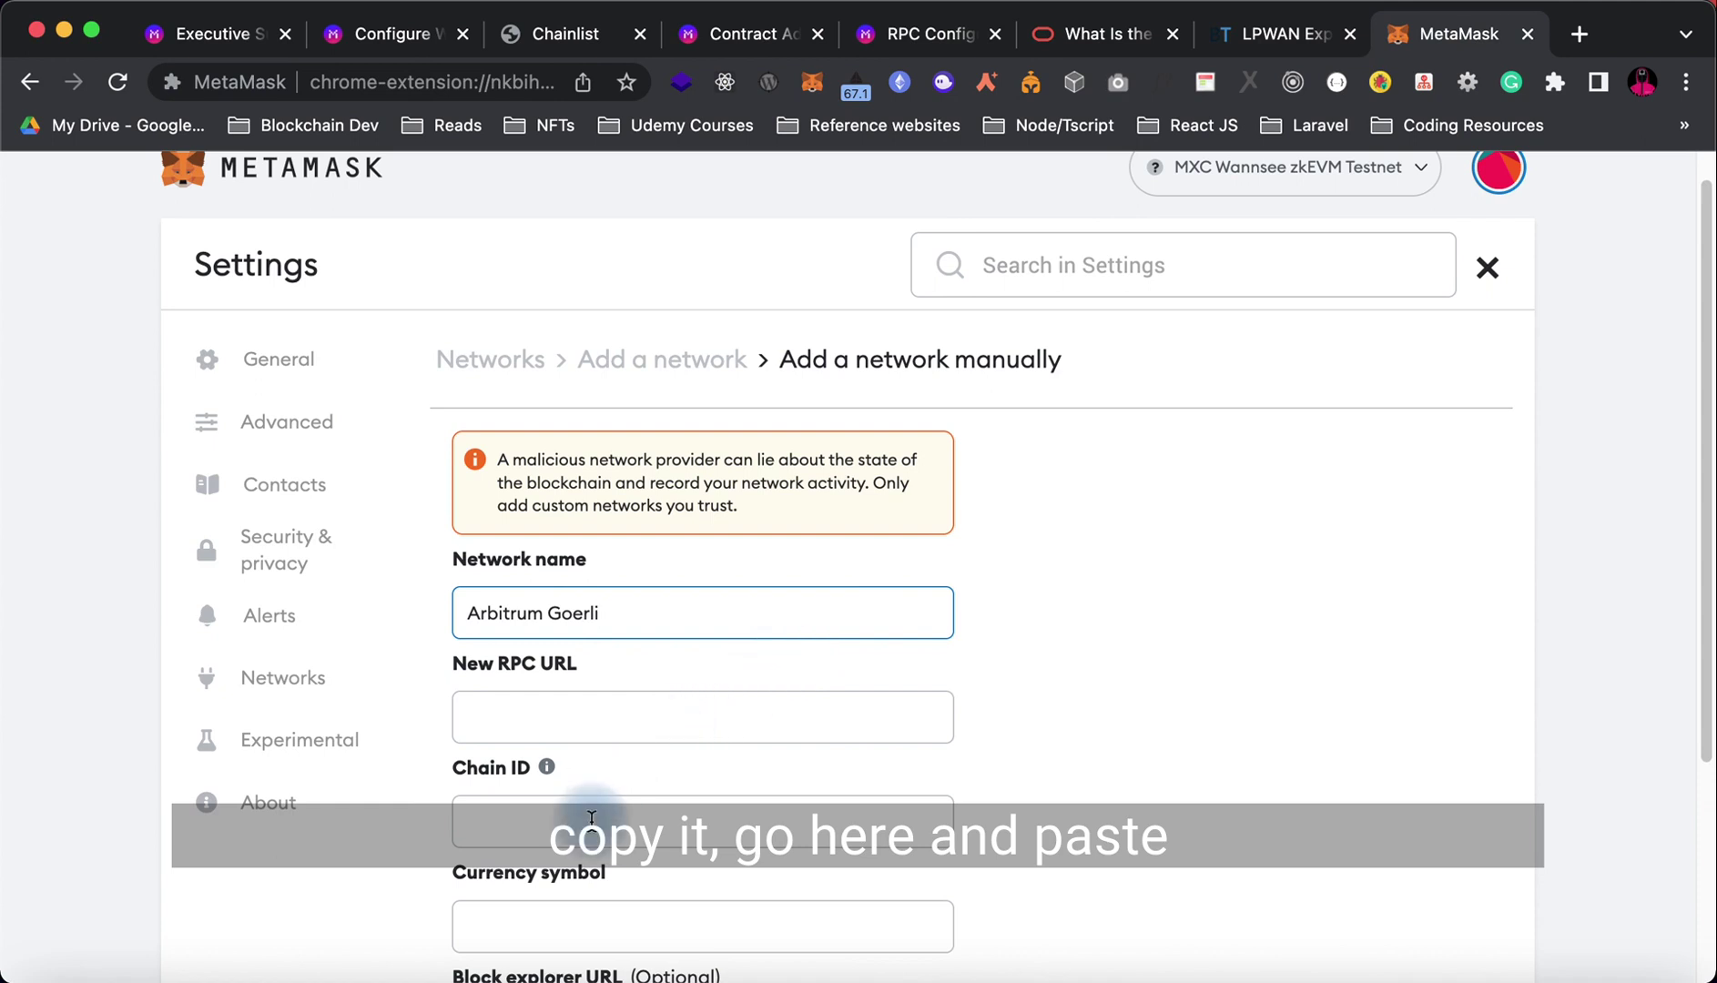
pyautogui.click(591, 822)
pyautogui.press('super+v')
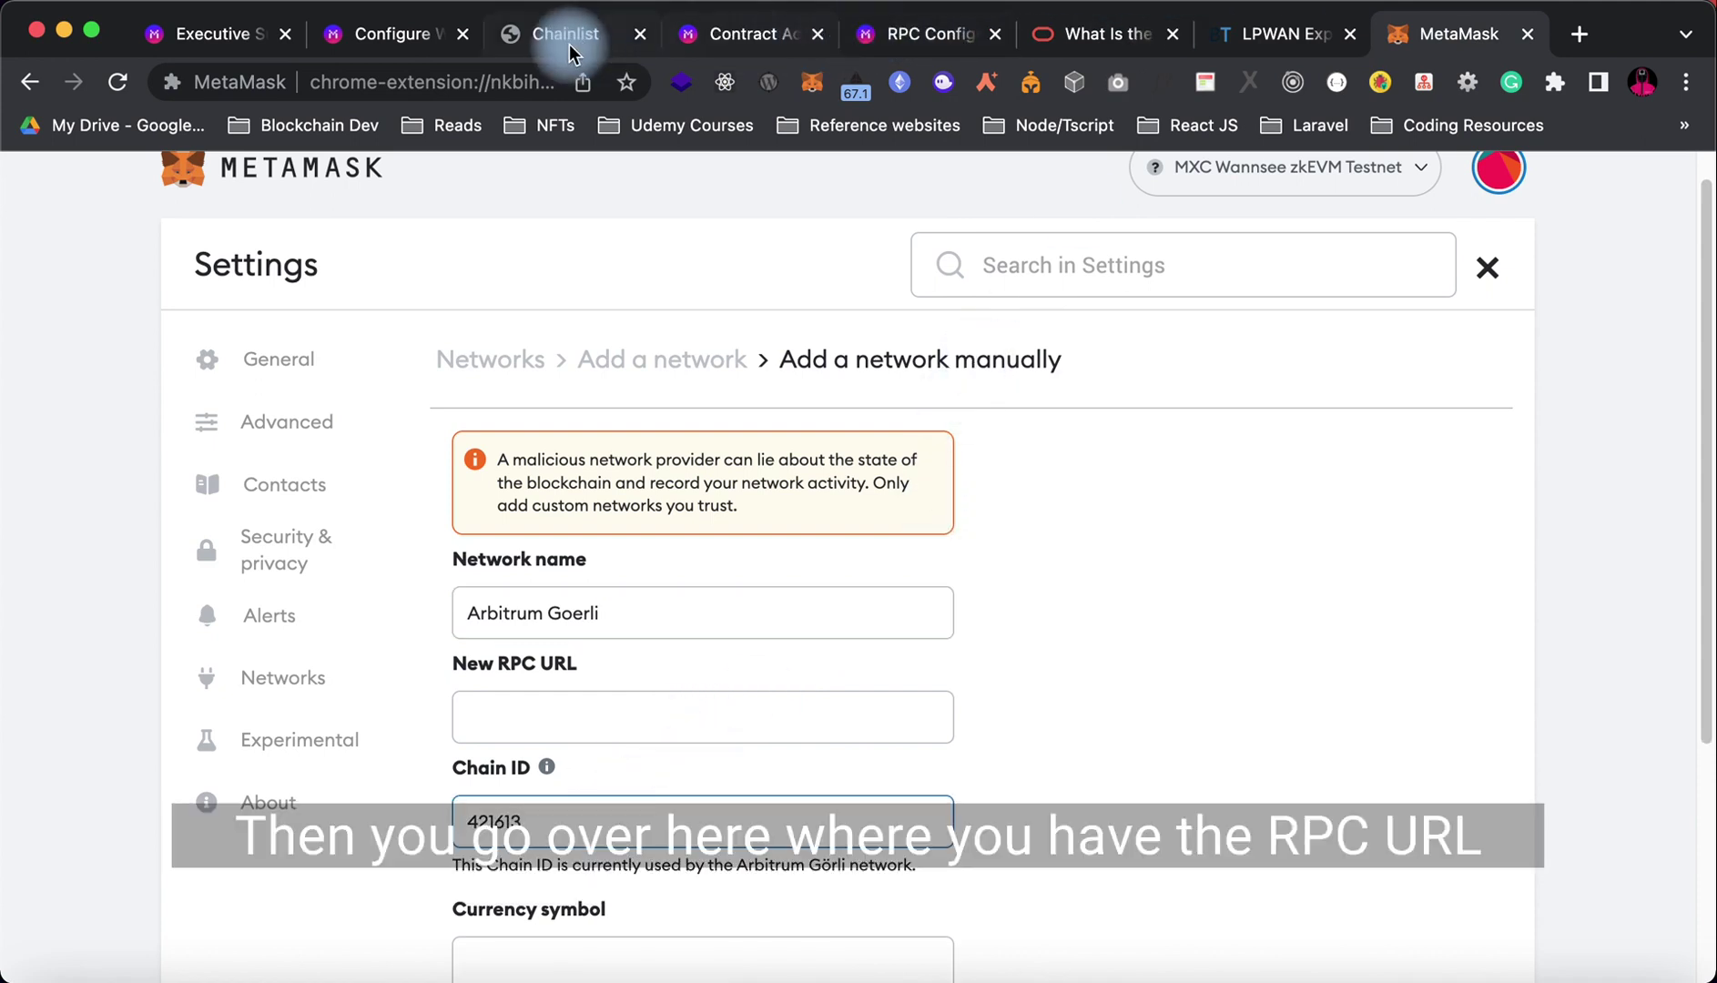
# Step: Paste the Arbitrum Goerli RPC URL into the form and delete its leading space
pyautogui.click(876, 37)
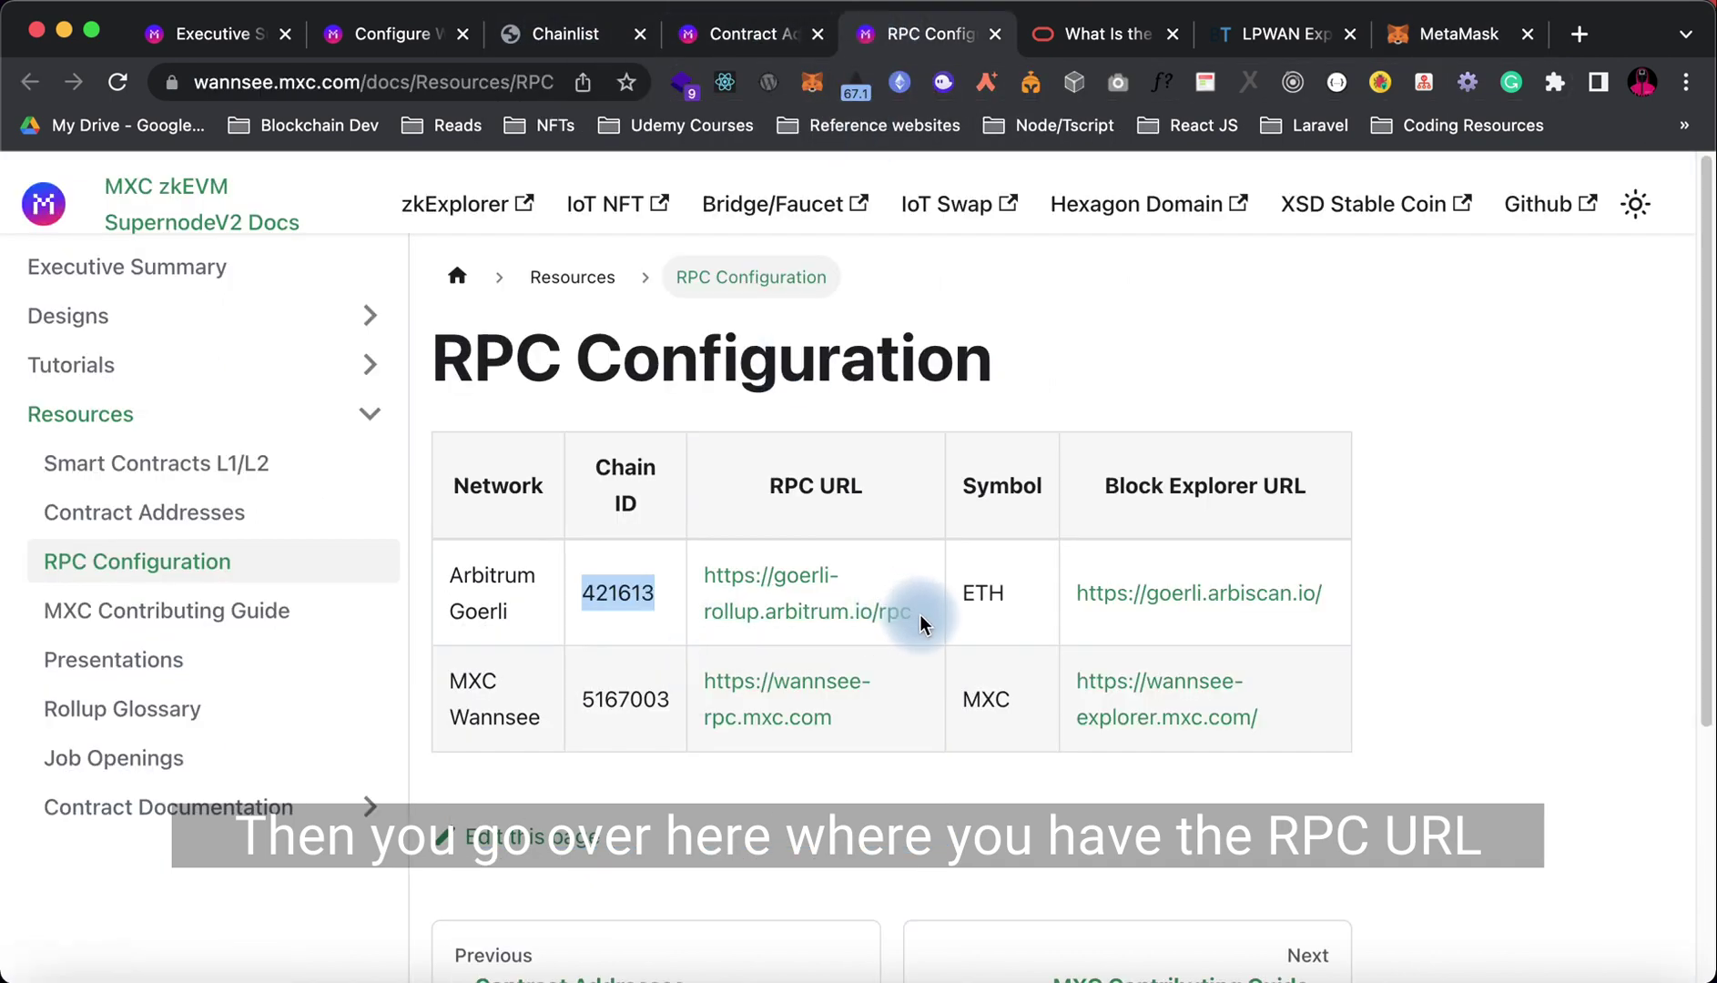
pyautogui.moveTo(910, 615); pyautogui.dragTo(678, 593)
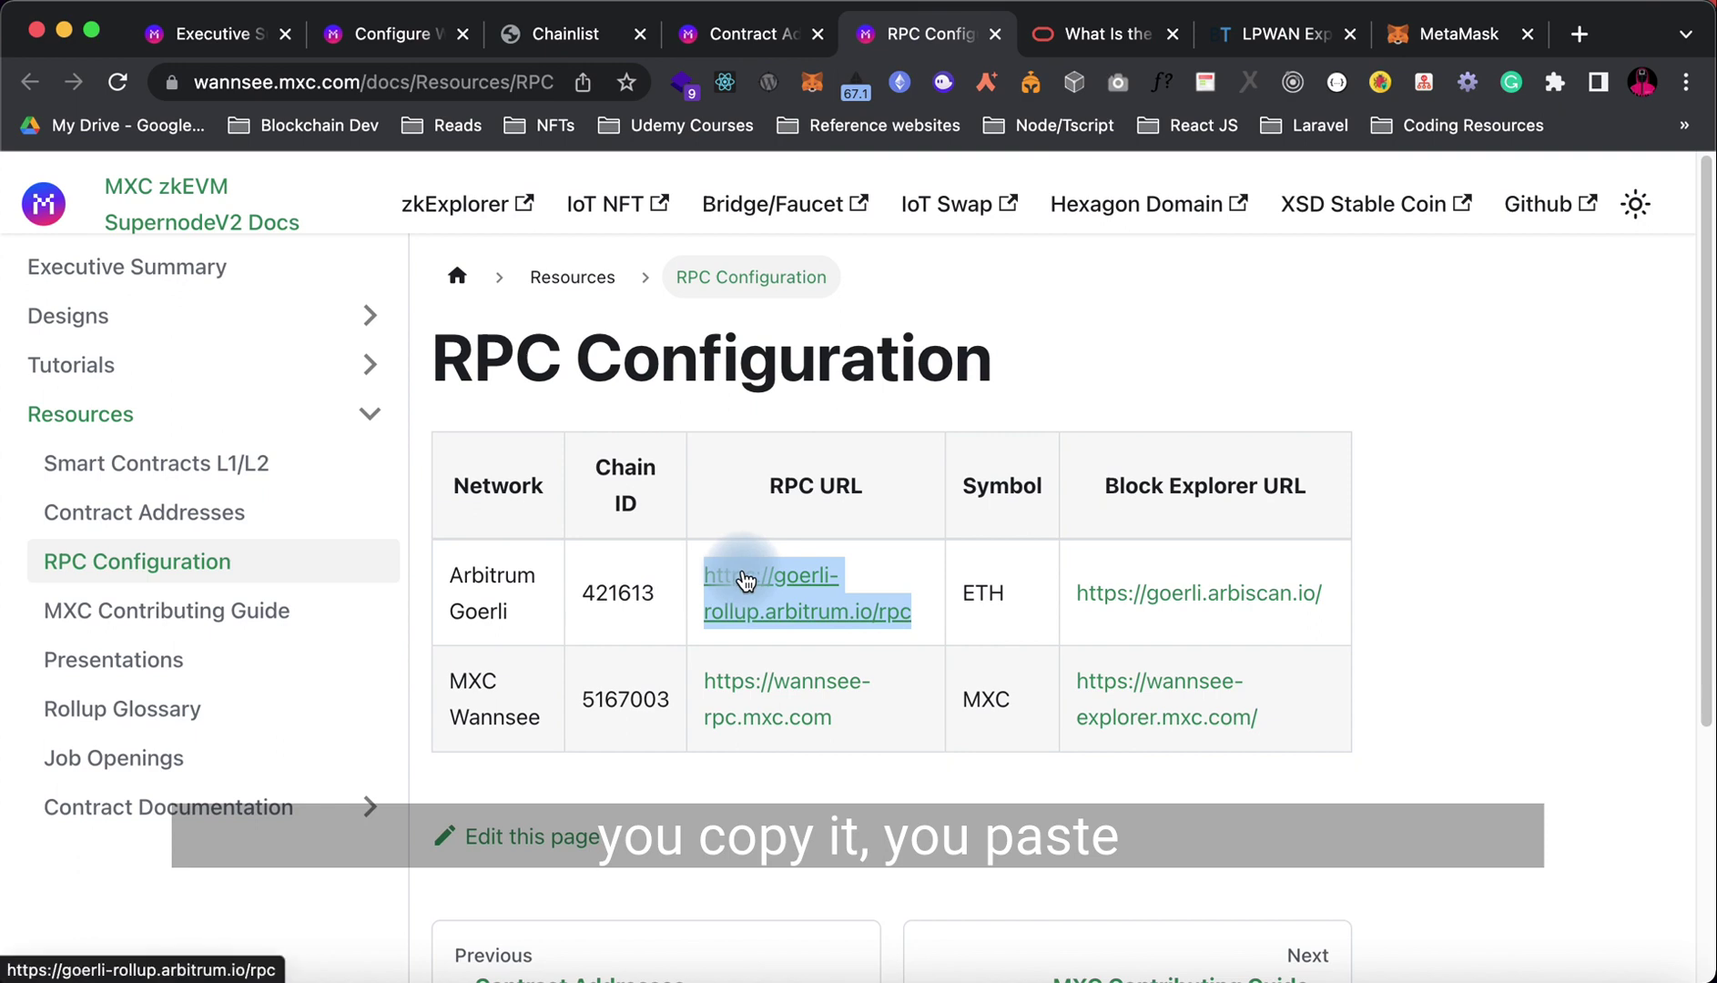
pyautogui.click(1448, 36)
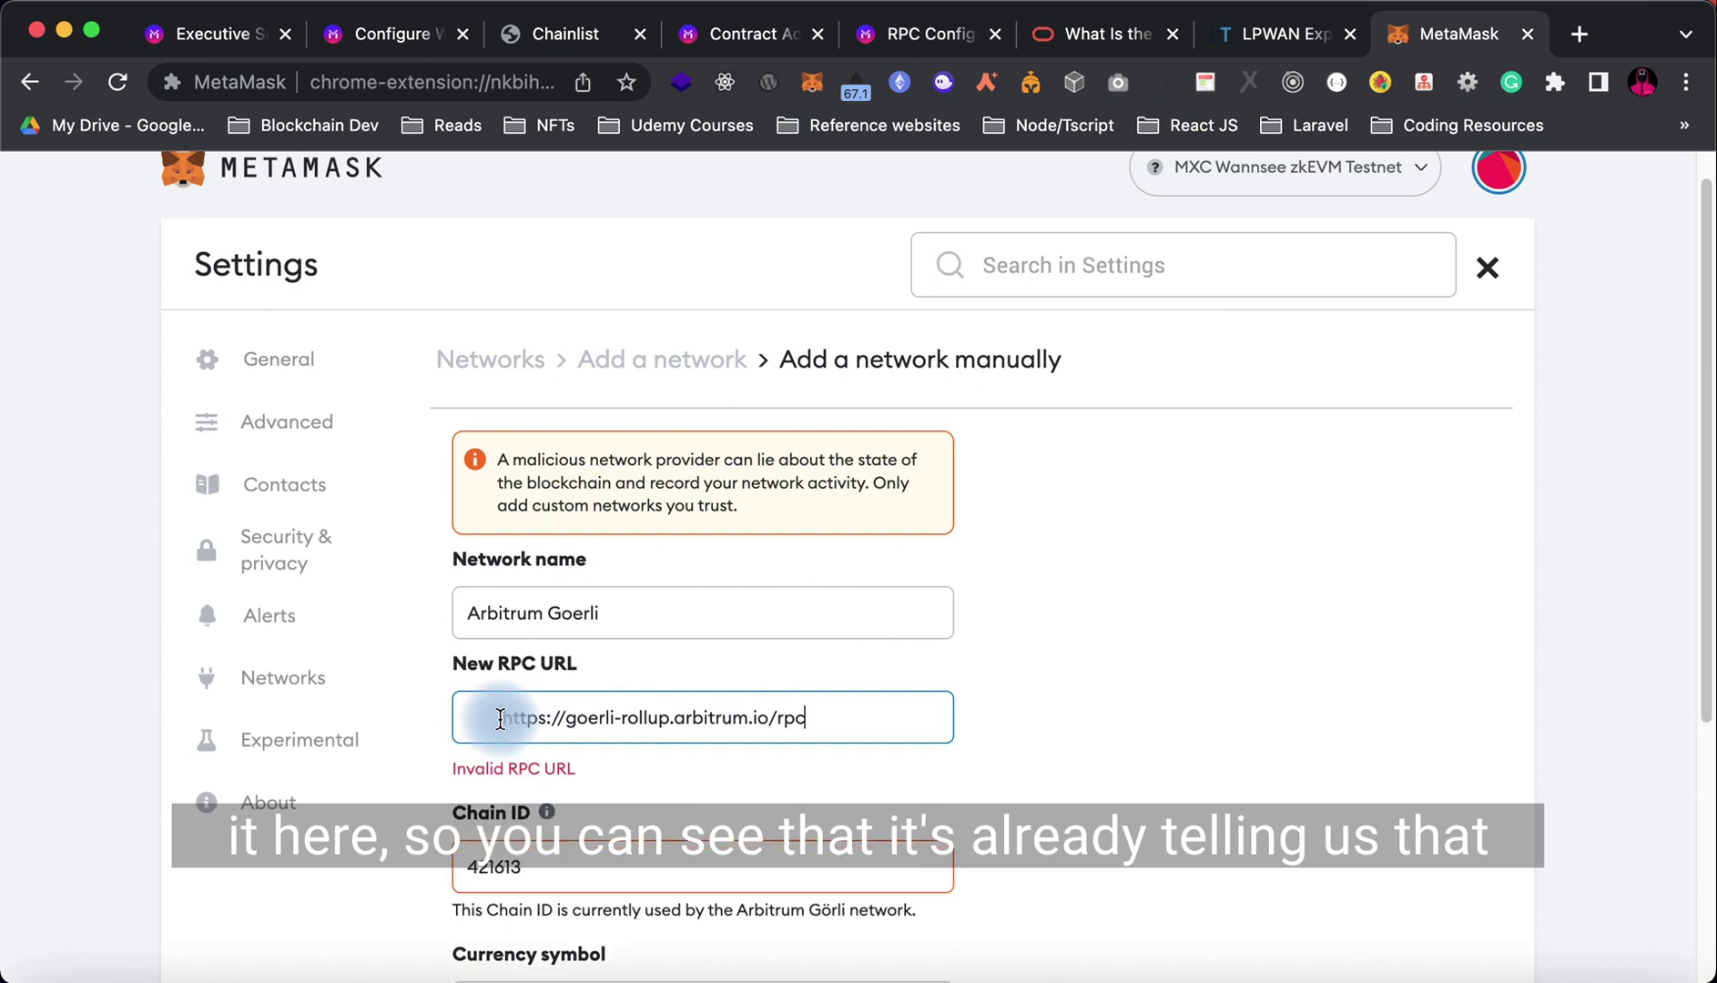
pyautogui.moveTo(502, 719); pyautogui.dragTo(467, 719)
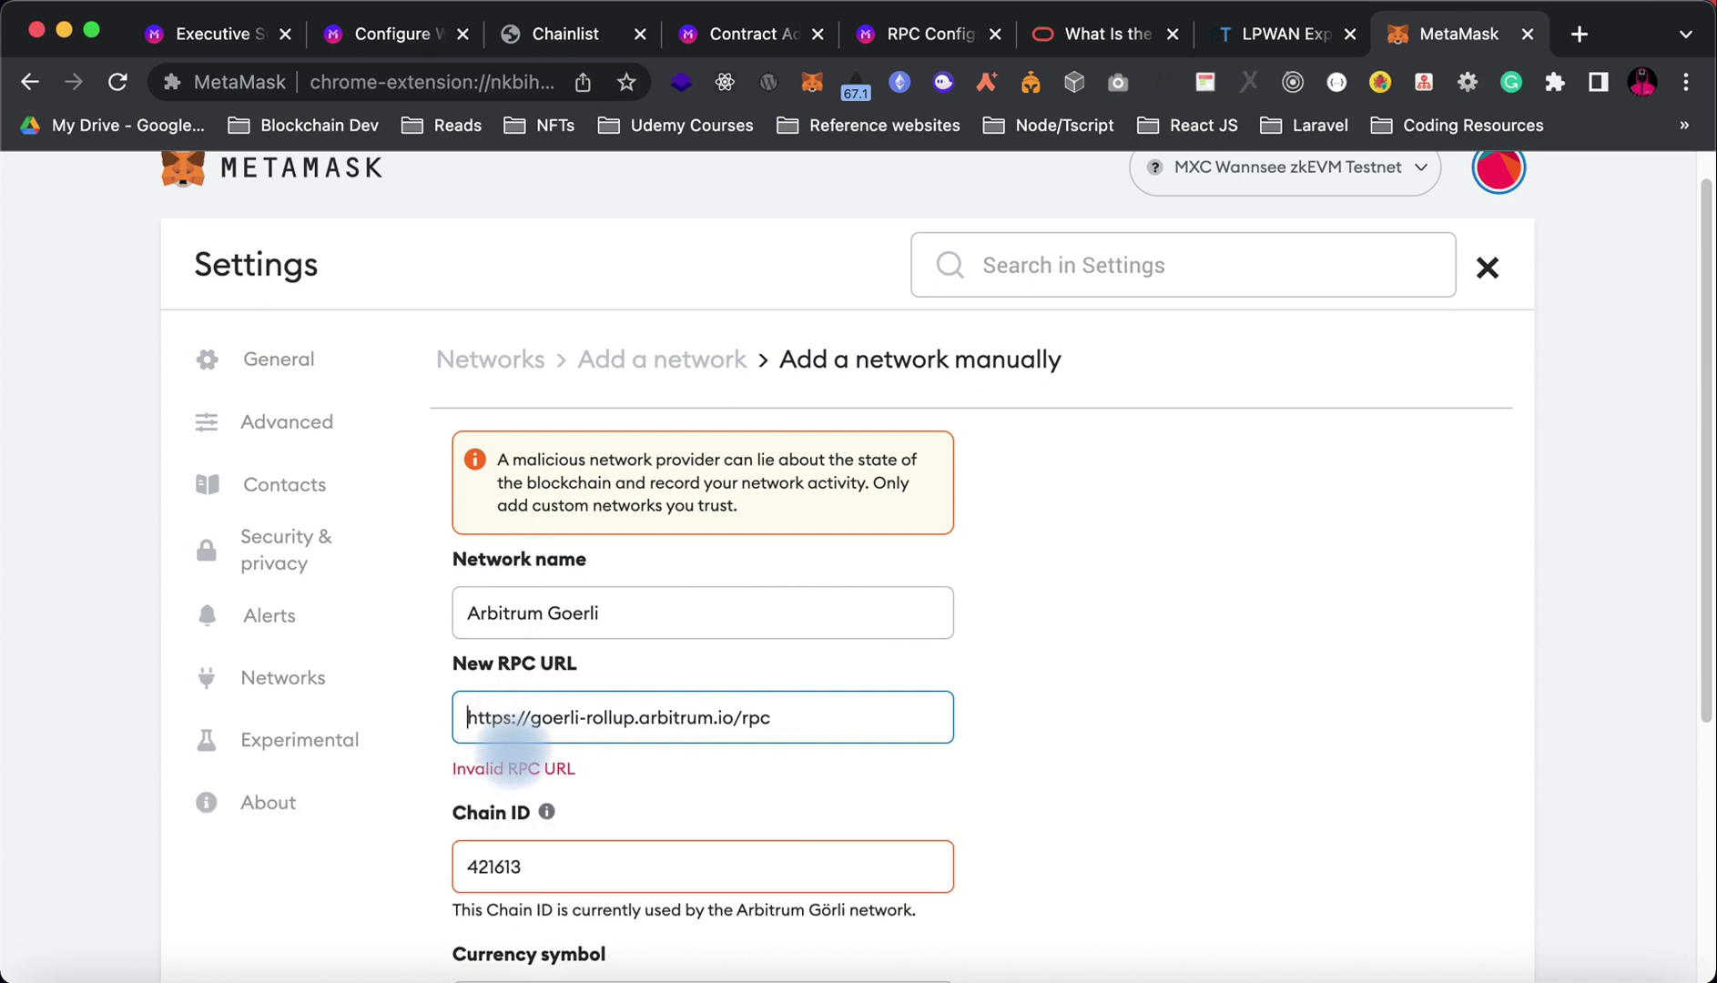
pyautogui.press('BackSpace')
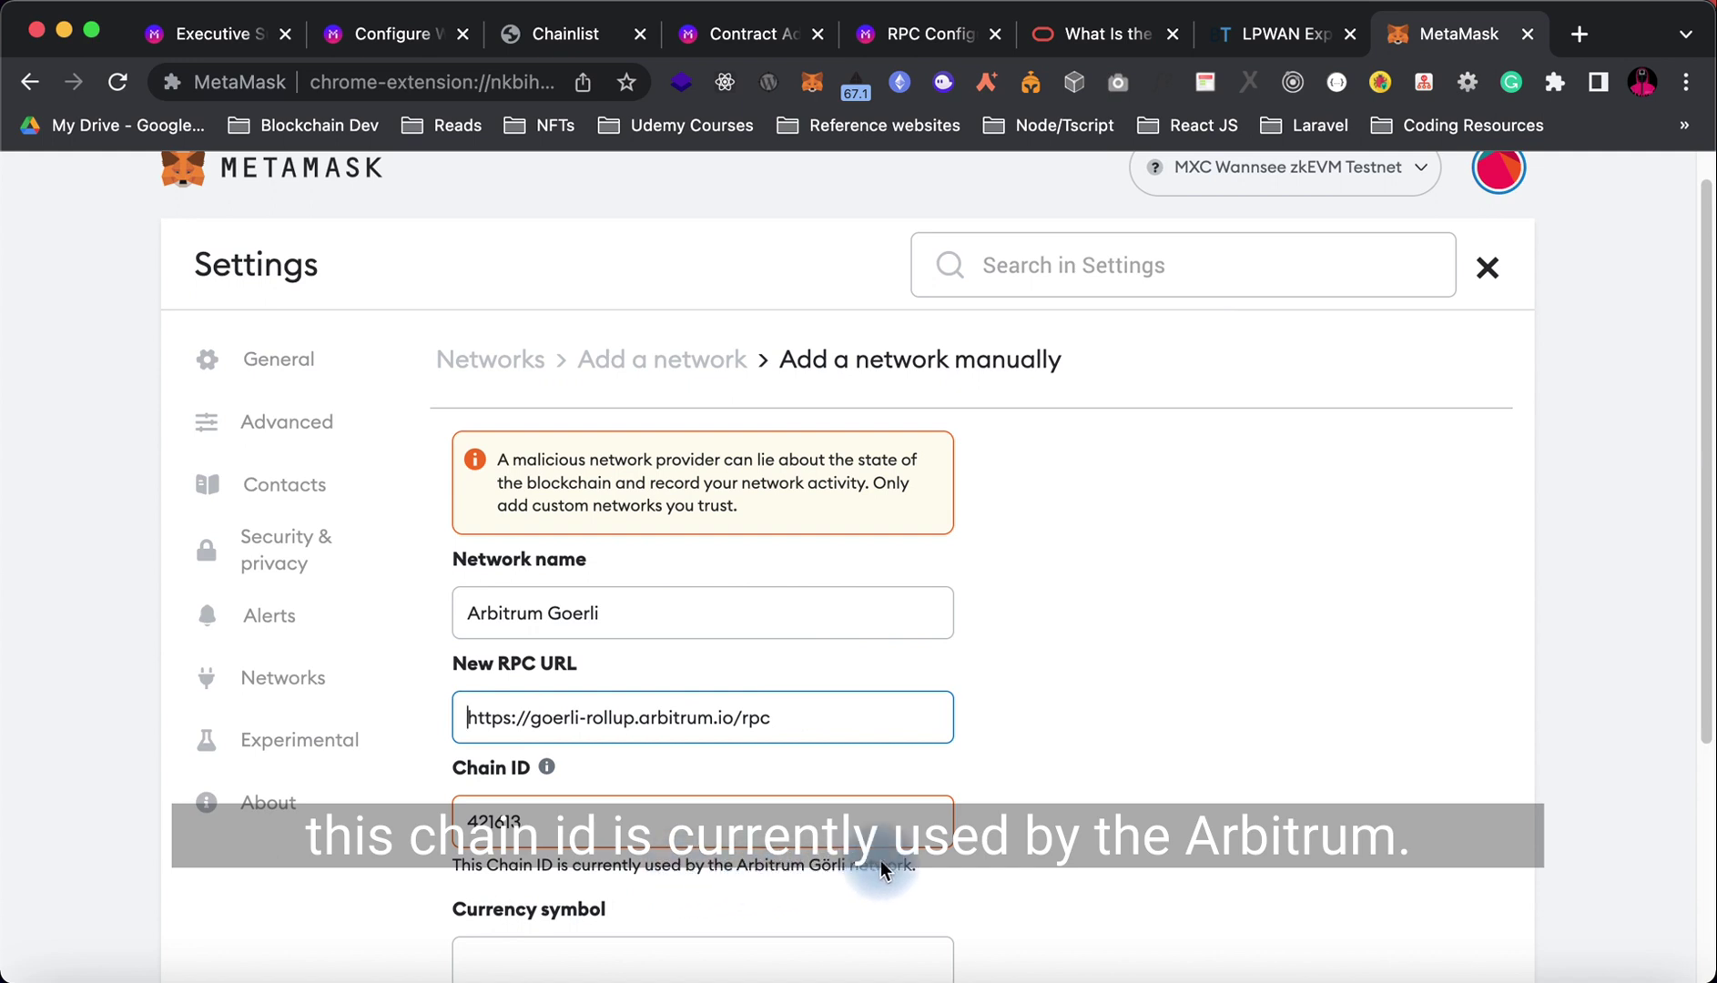
pyautogui.scroll(-2, 831, 720)
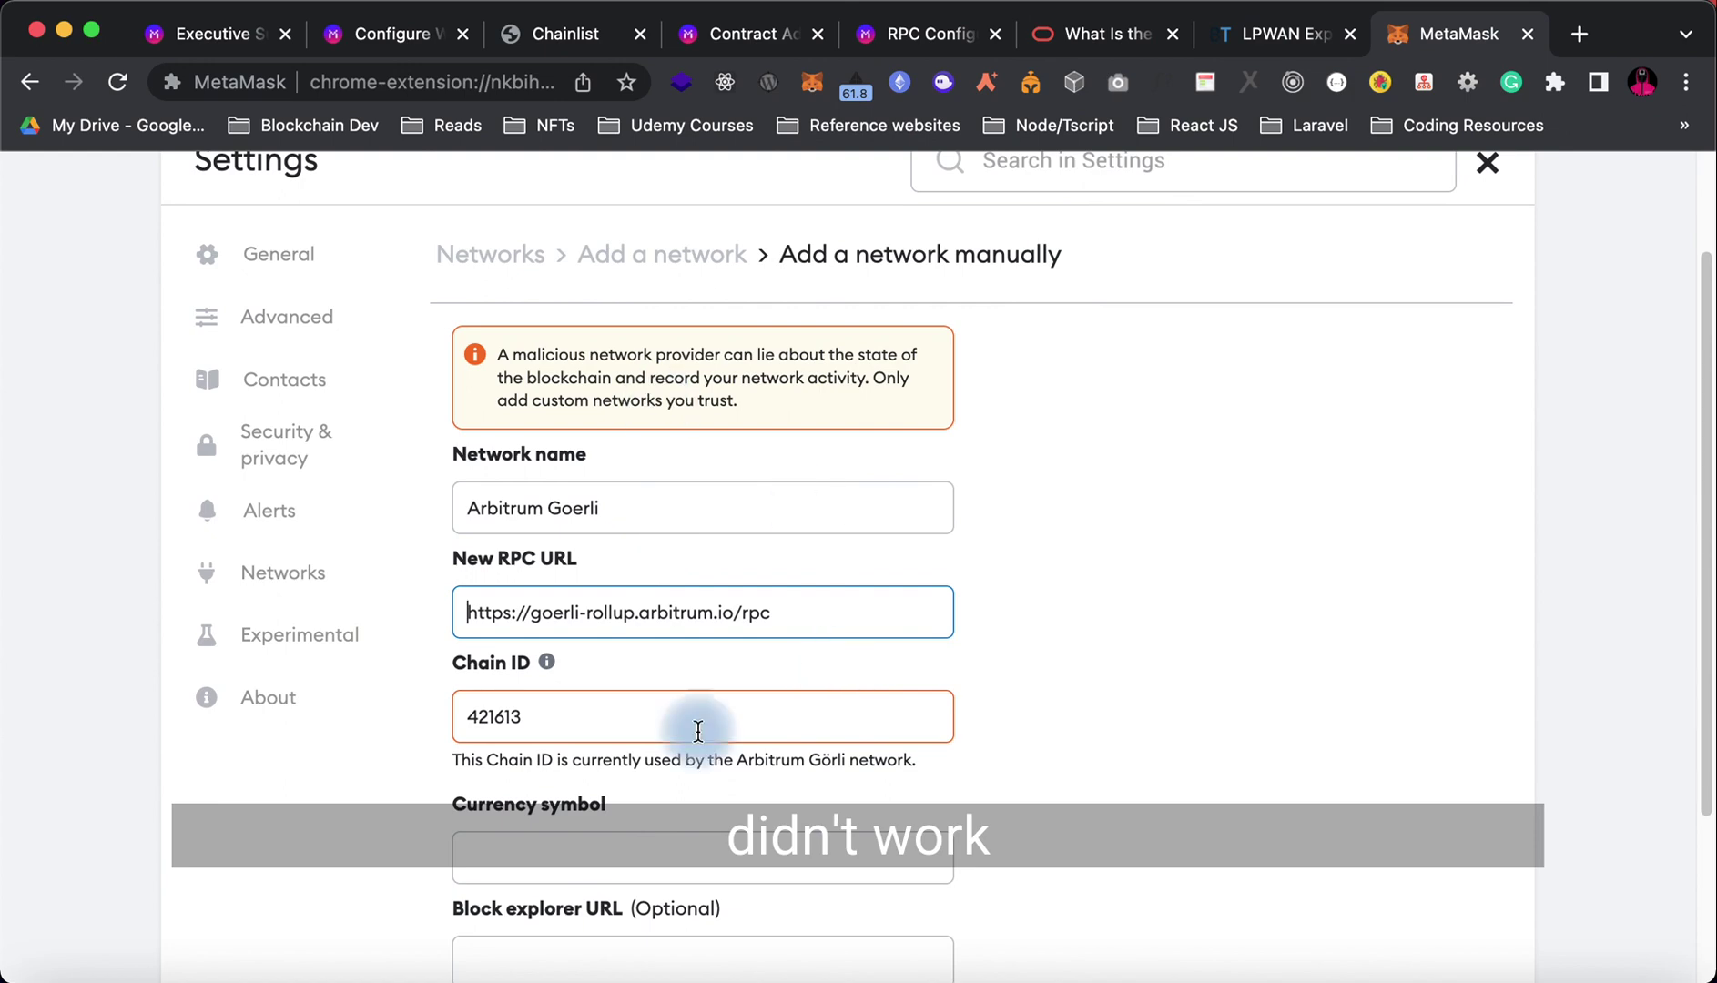
pyautogui.click(541, 44)
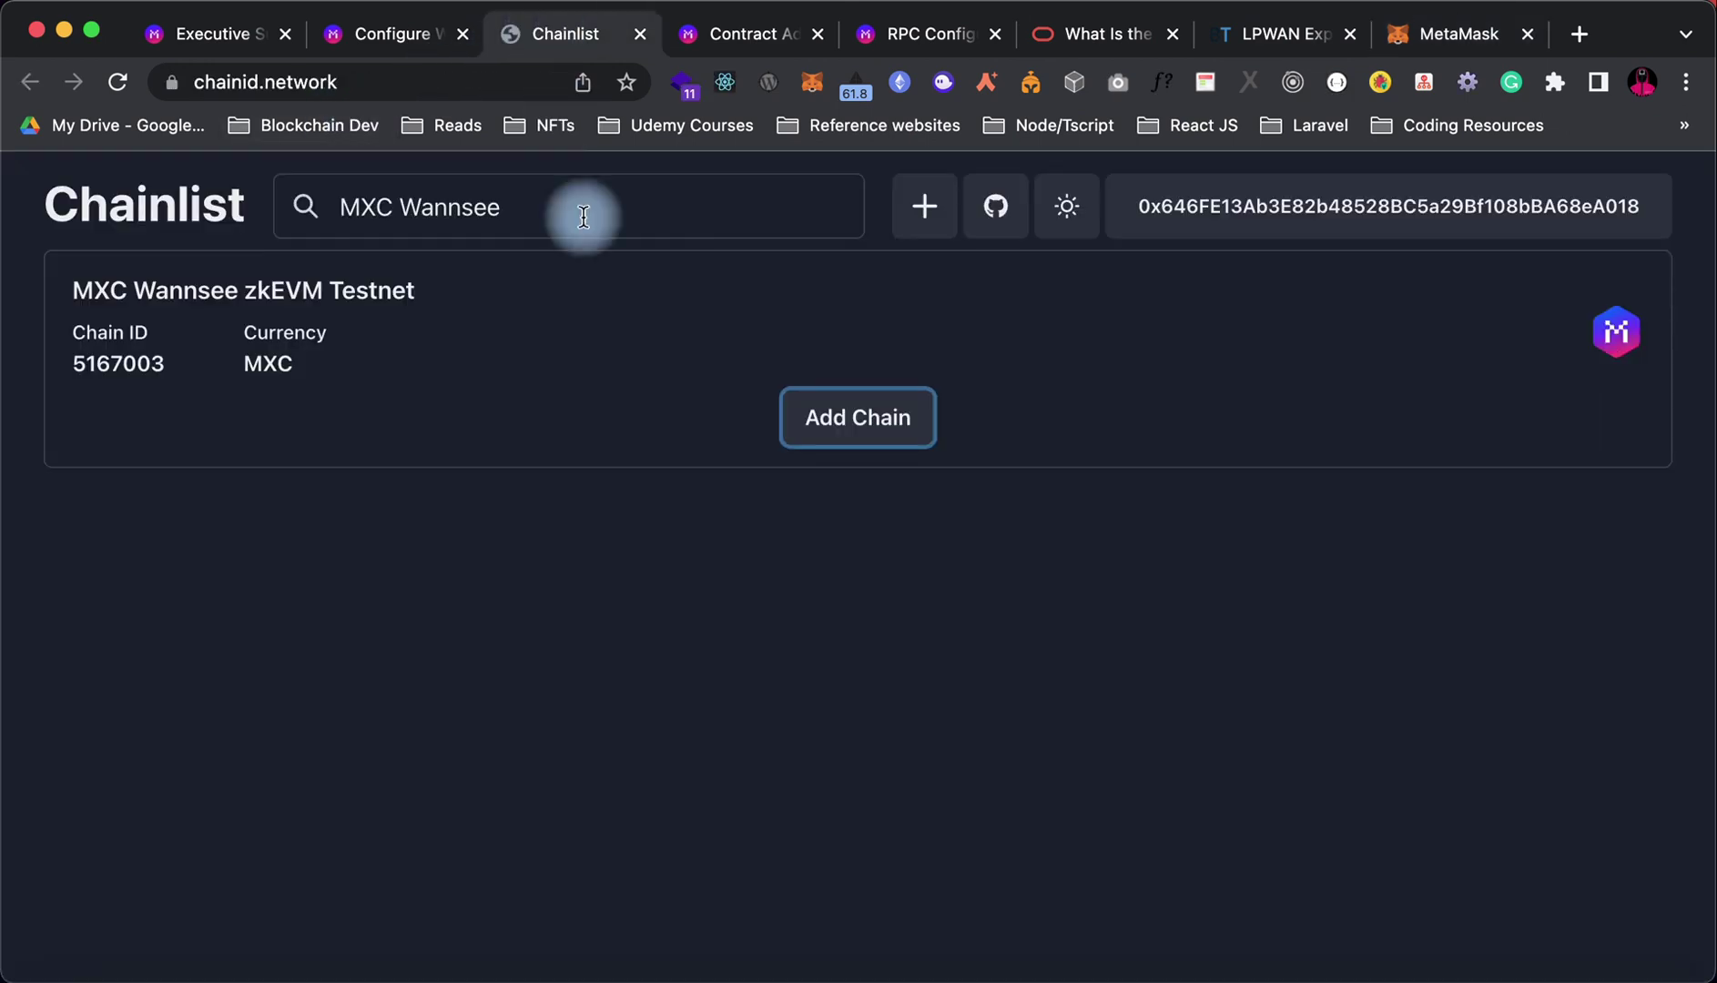
# Step: Copy the ETH currency symbol from the RPC table into the Currency symbol field
pyautogui.click(897, 45)
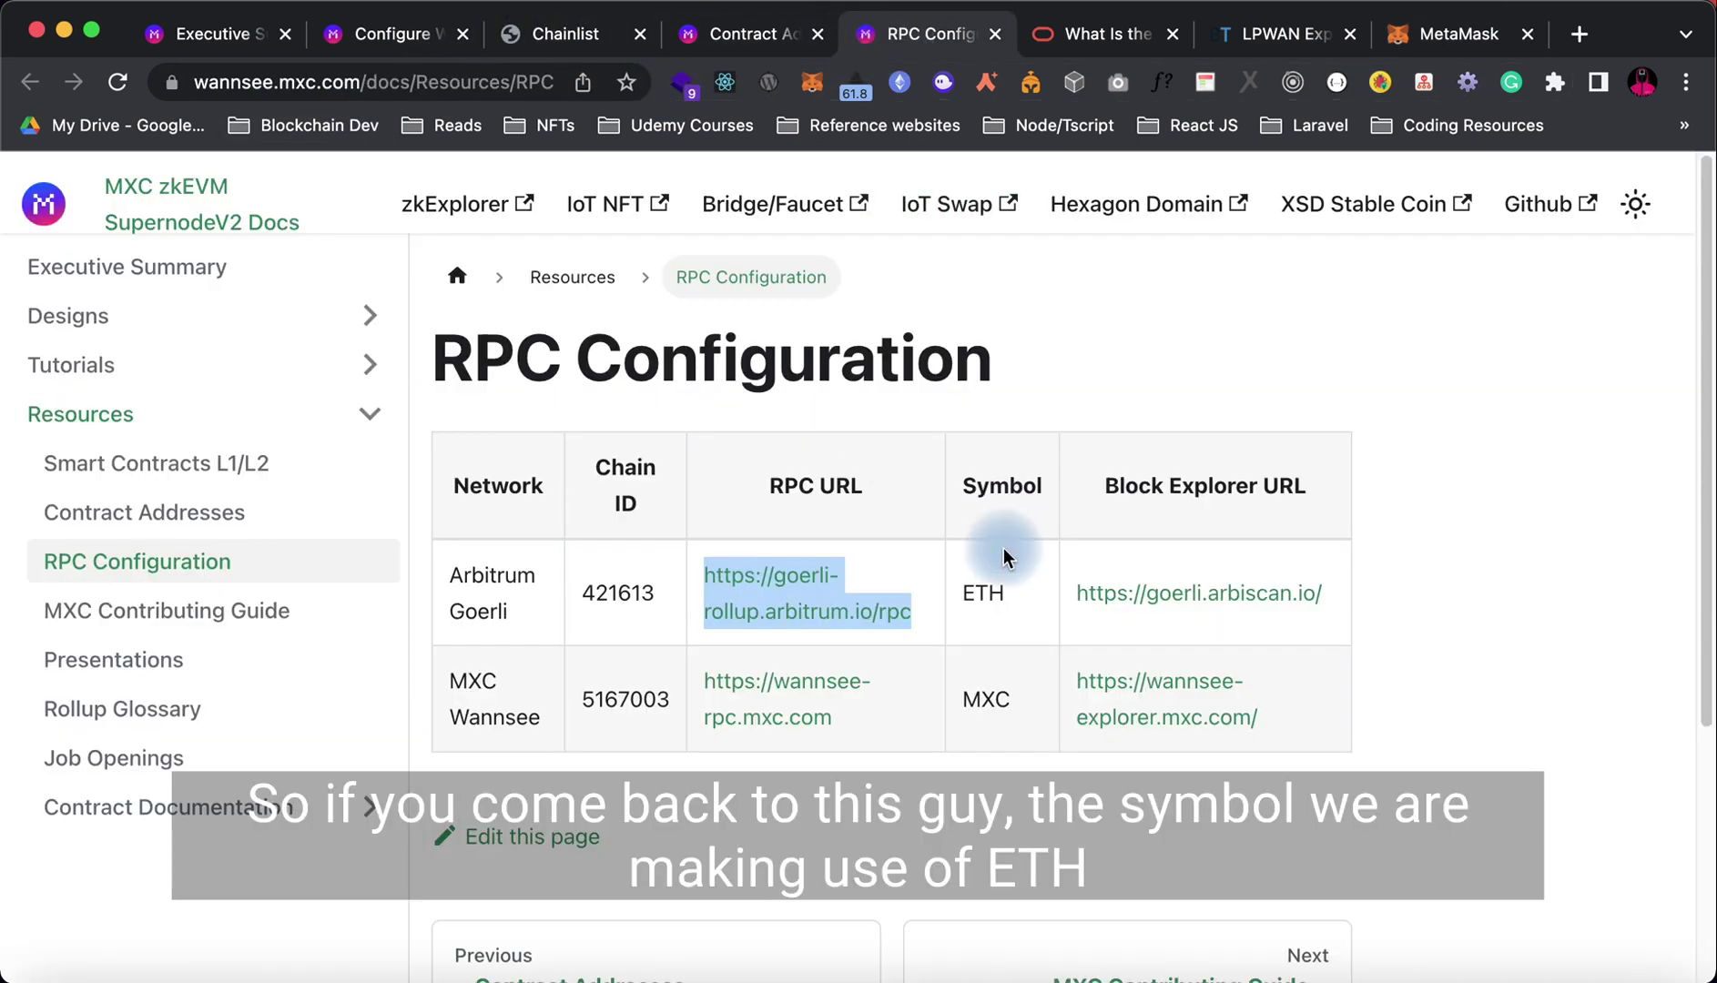
pyautogui.click(992, 592)
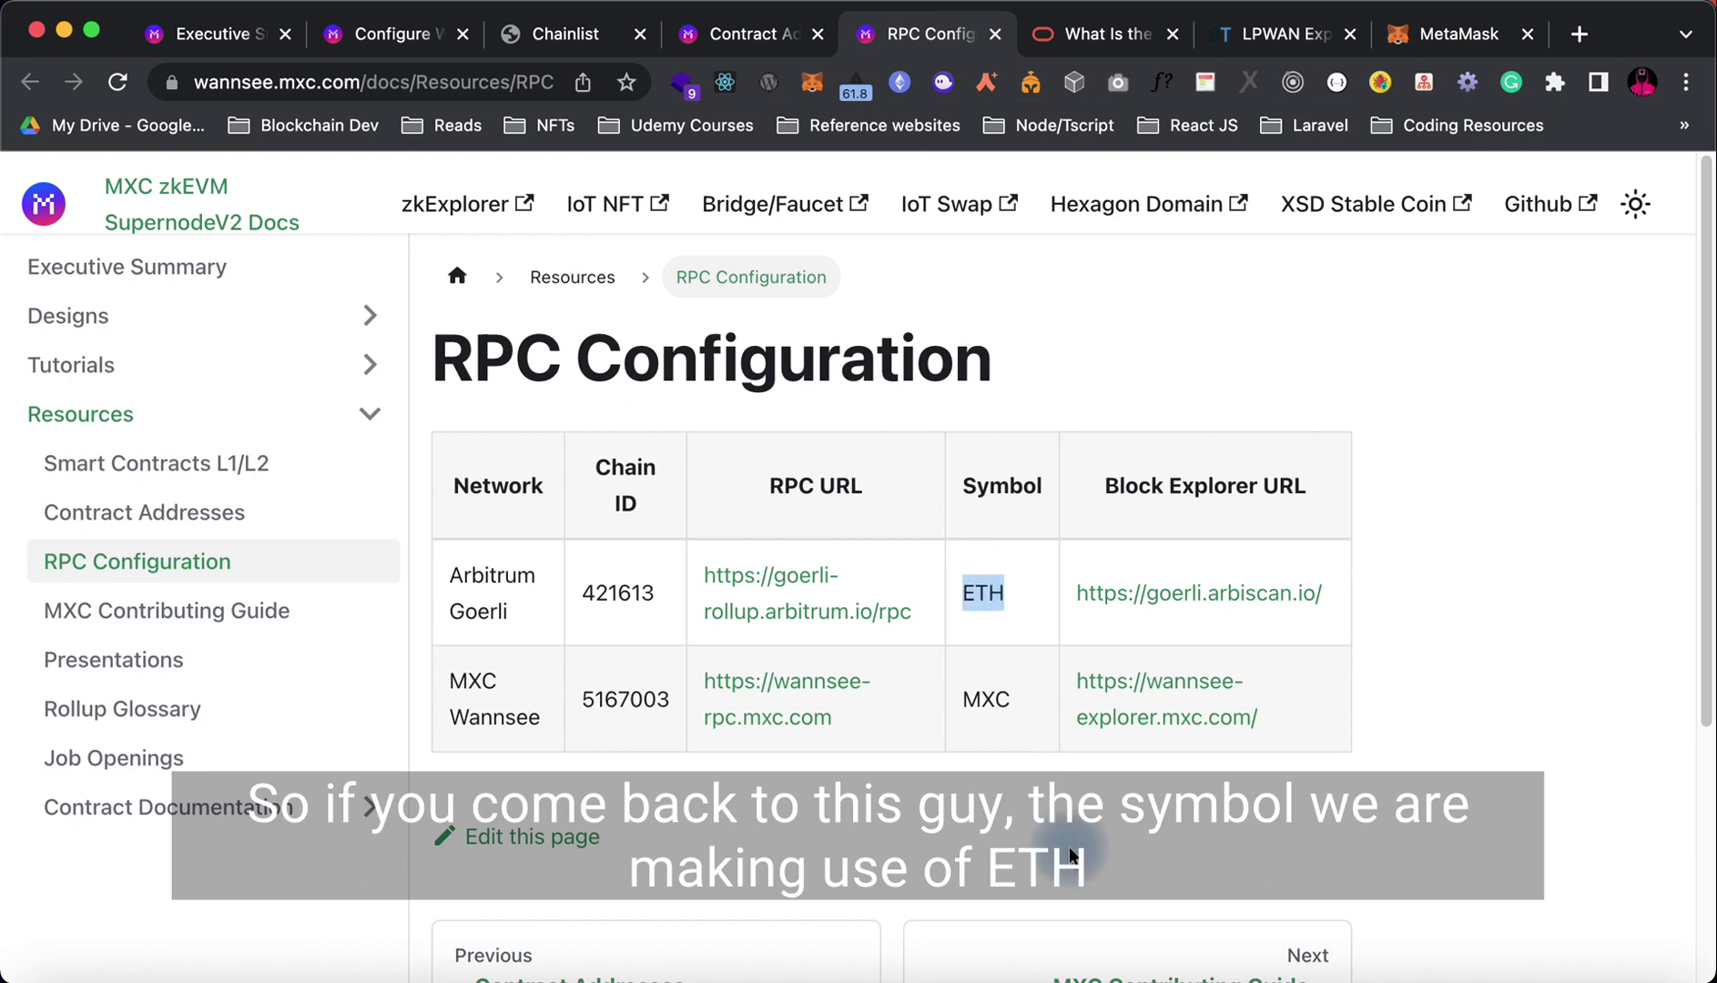
pyautogui.scroll(-4, 1075, 832)
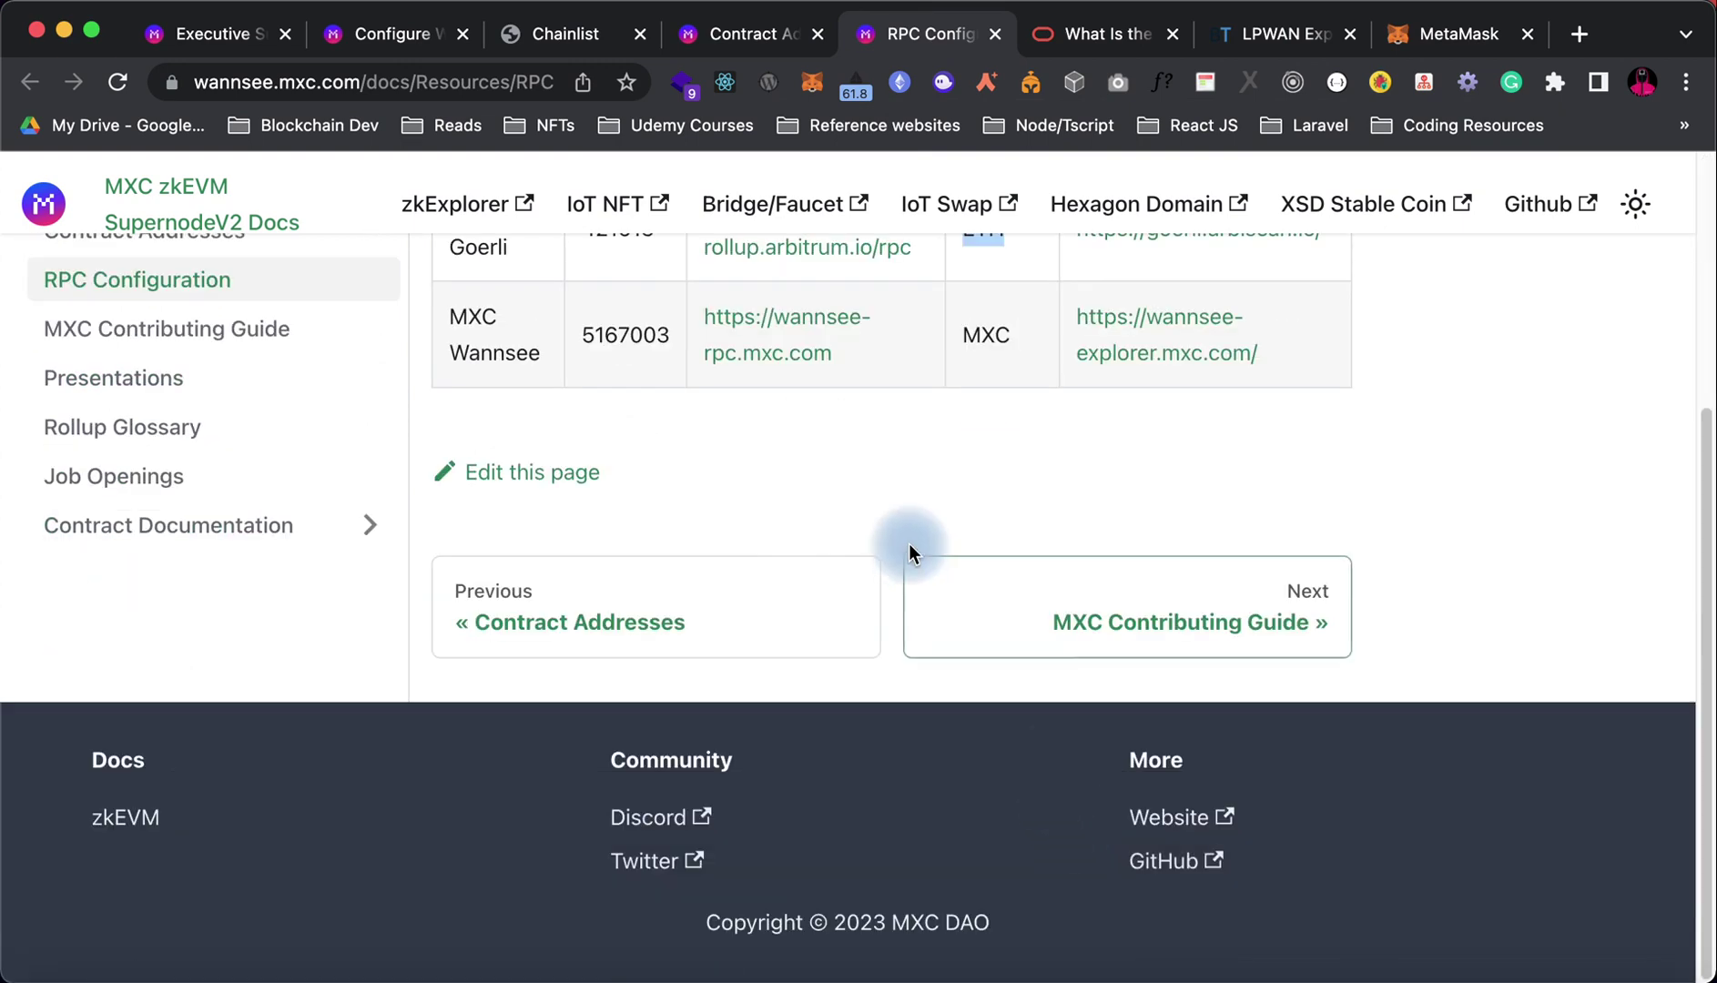
pyautogui.scroll(5, 909, 546)
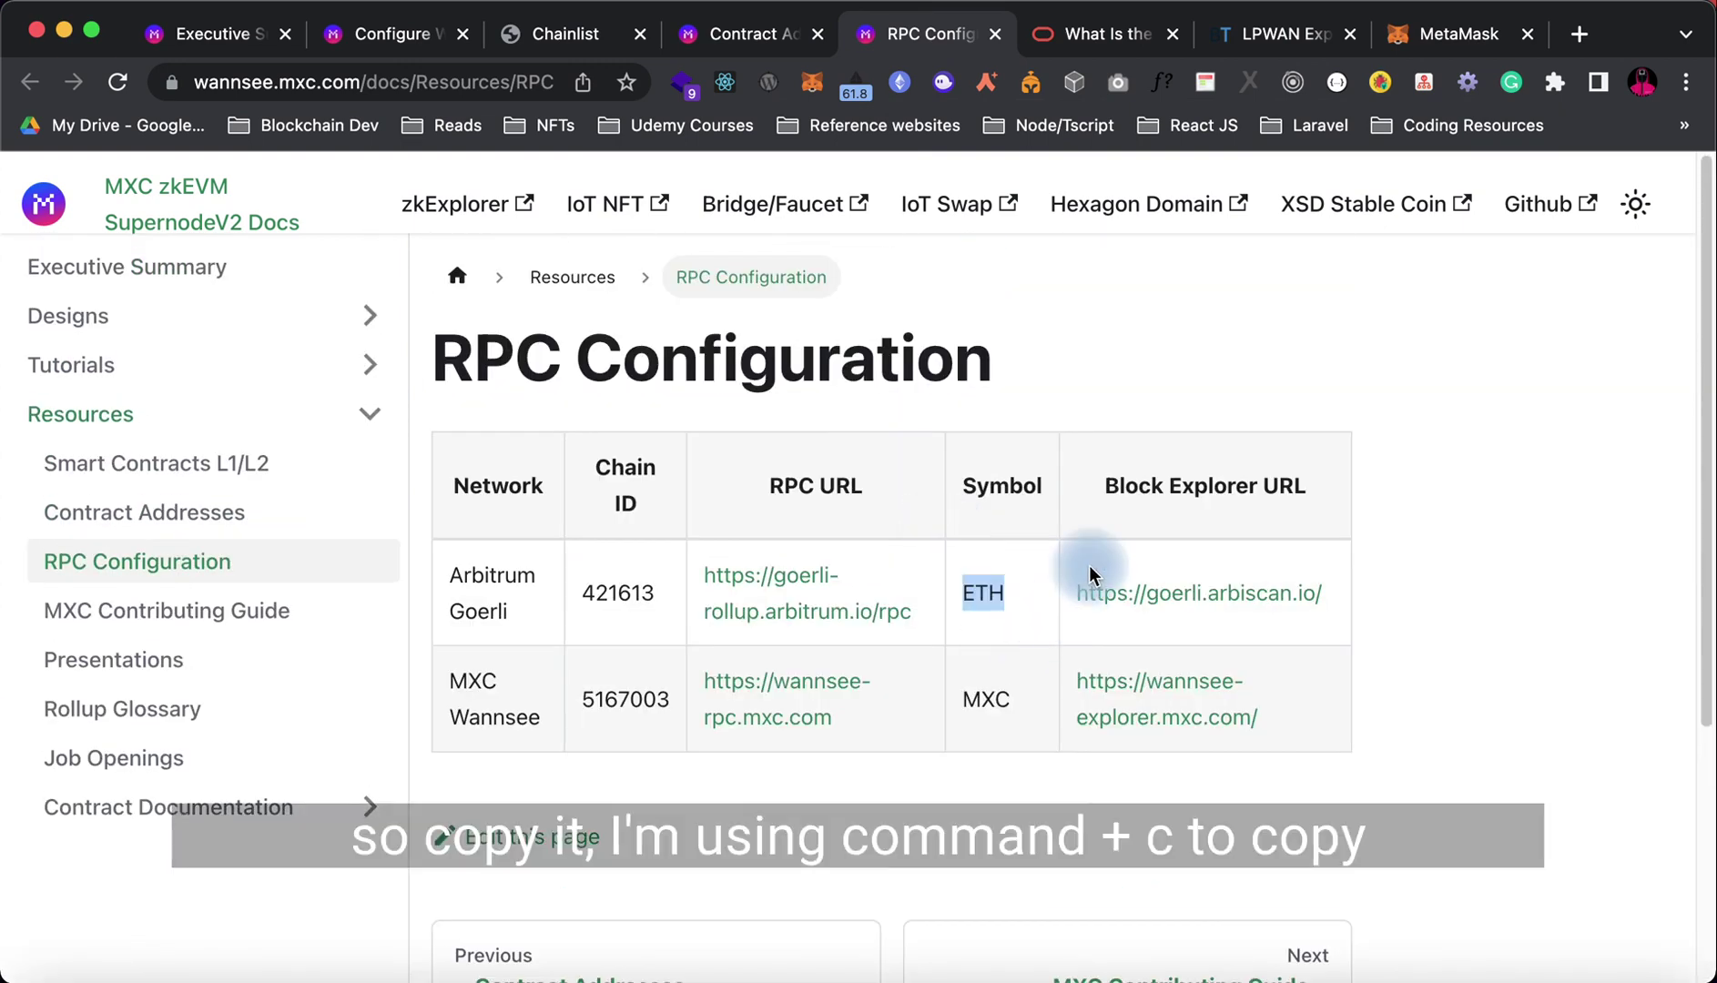
pyautogui.click(1380, 41)
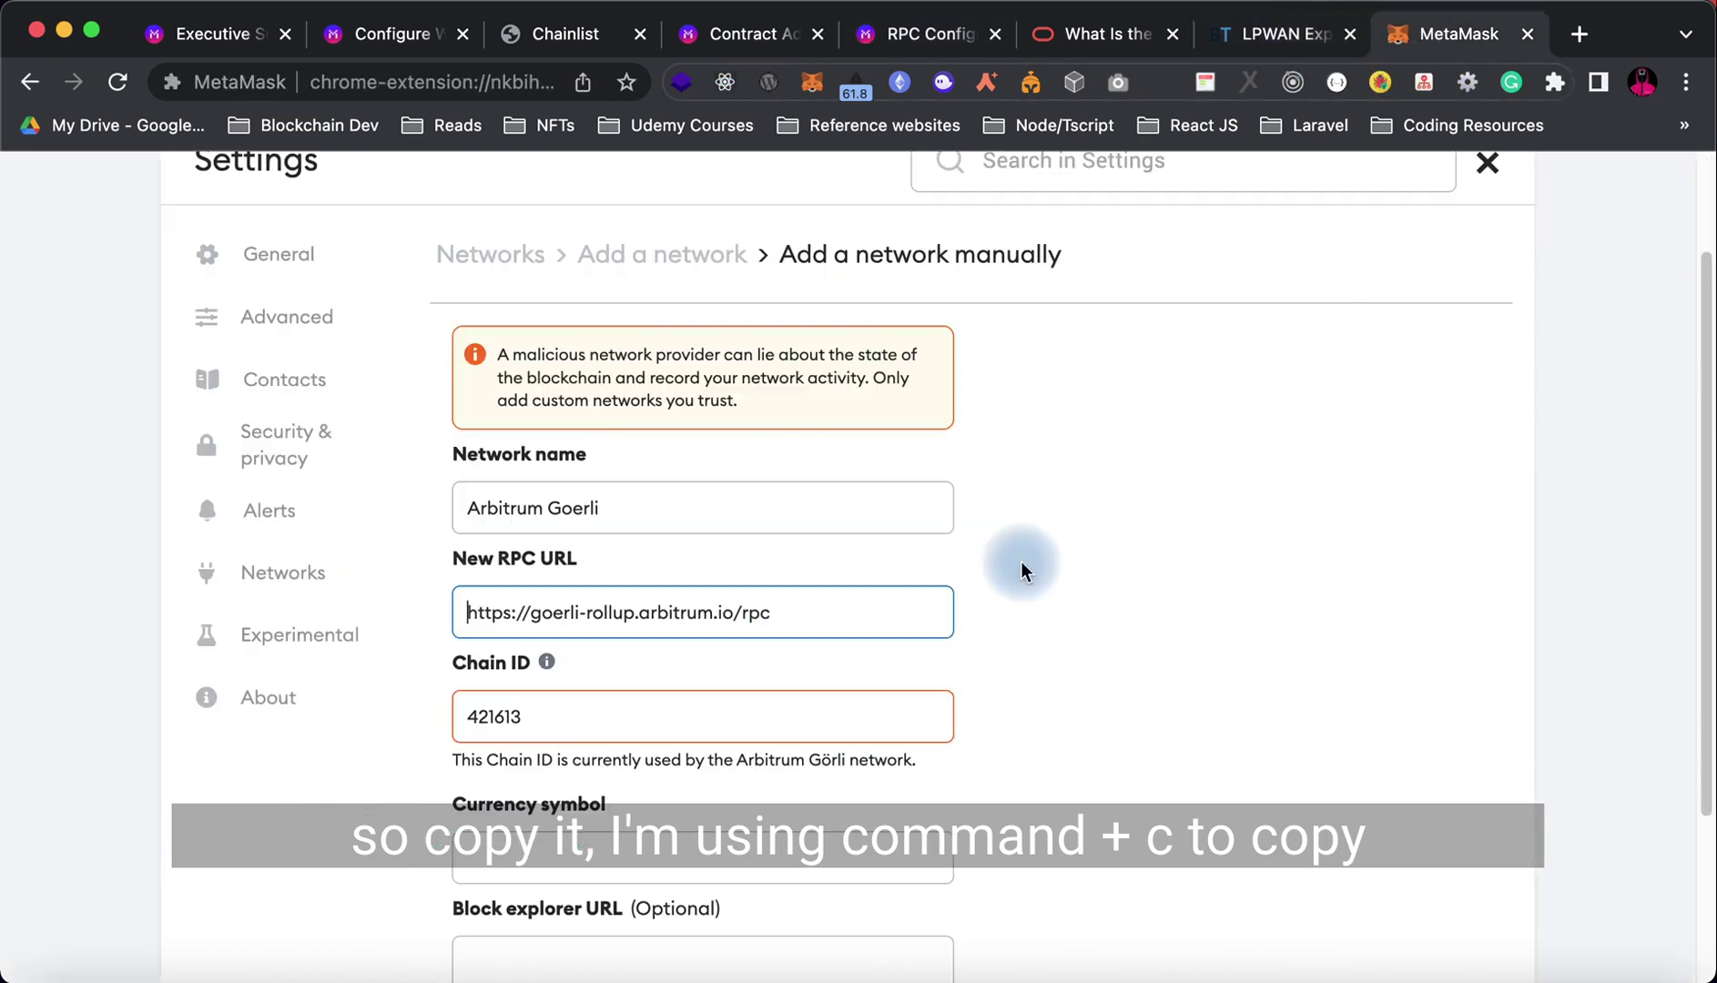
pyautogui.click(604, 856)
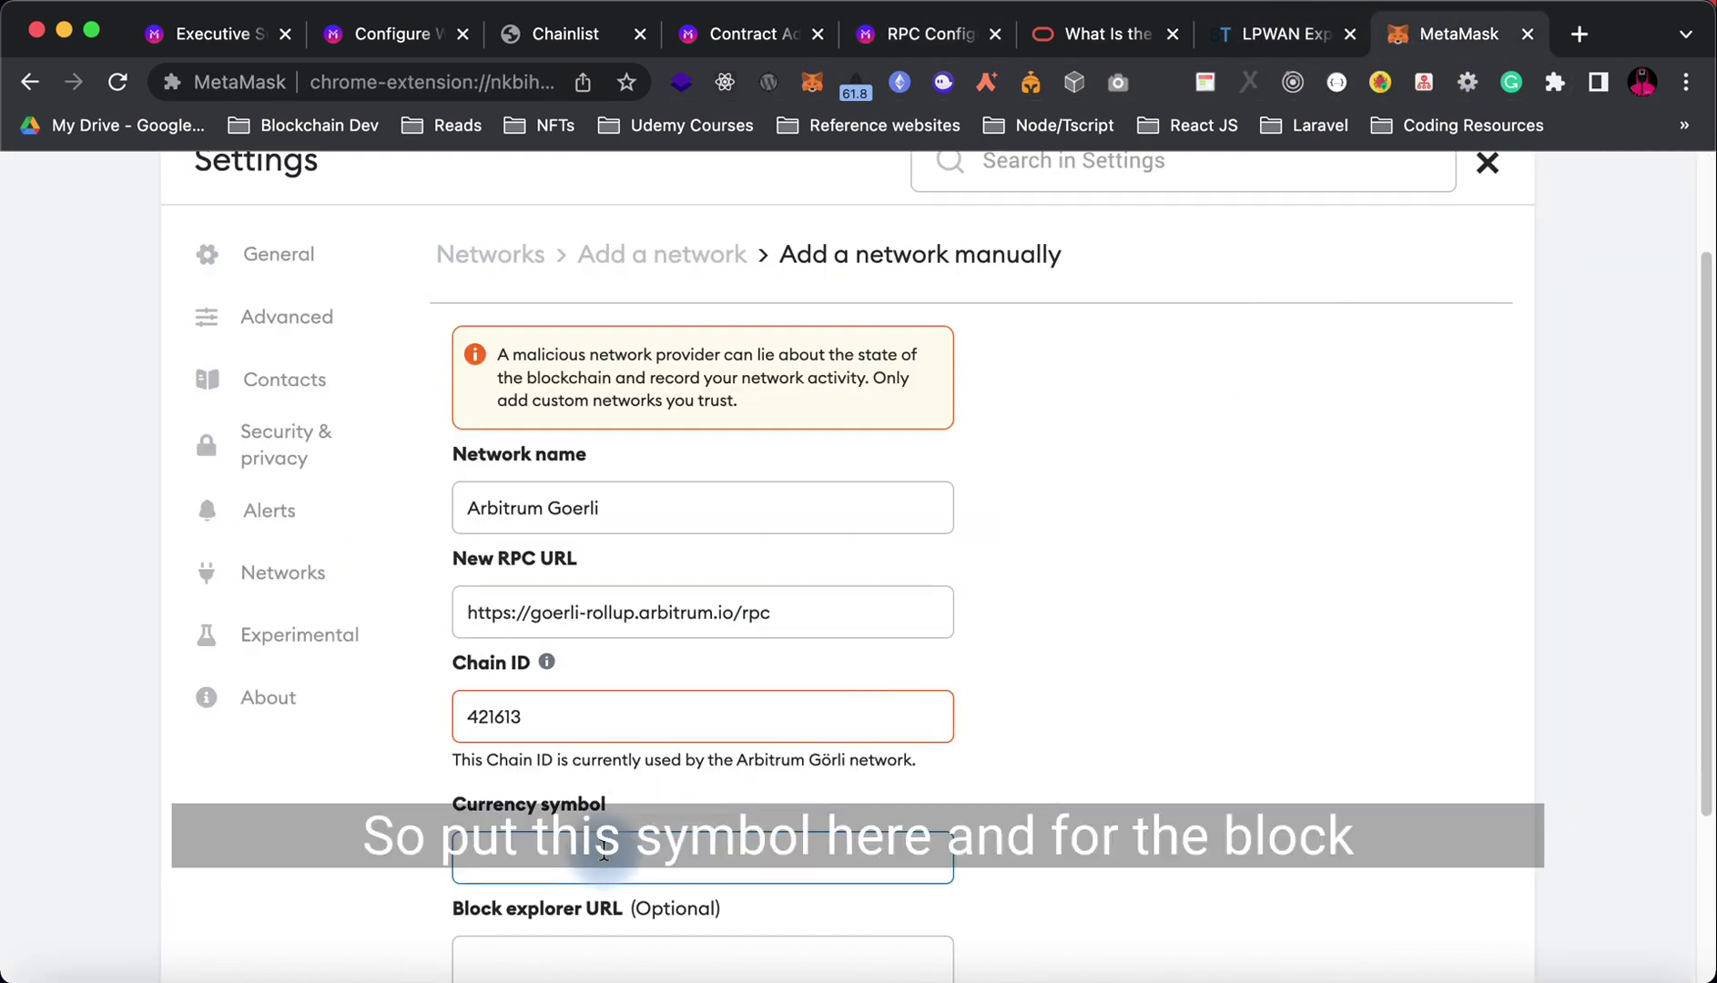
pyautogui.click(915, 33)
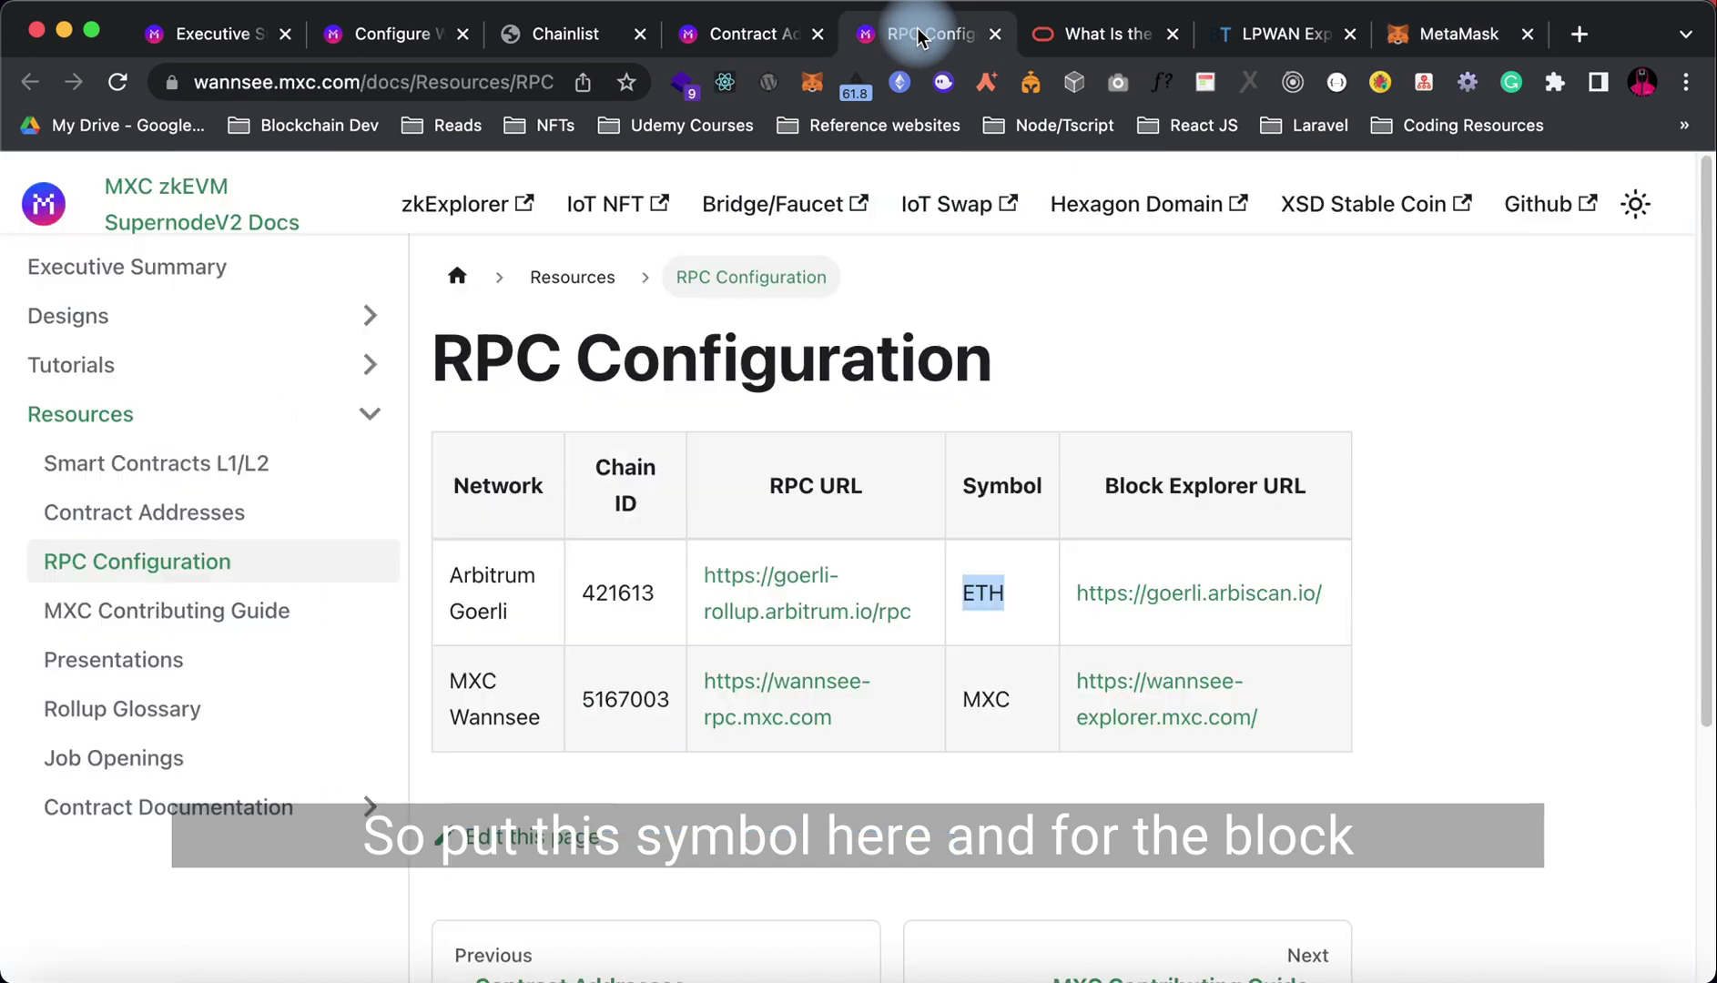
pyautogui.moveTo(1331, 592); pyautogui.dragTo(1057, 602)
pyautogui.press('super+c')
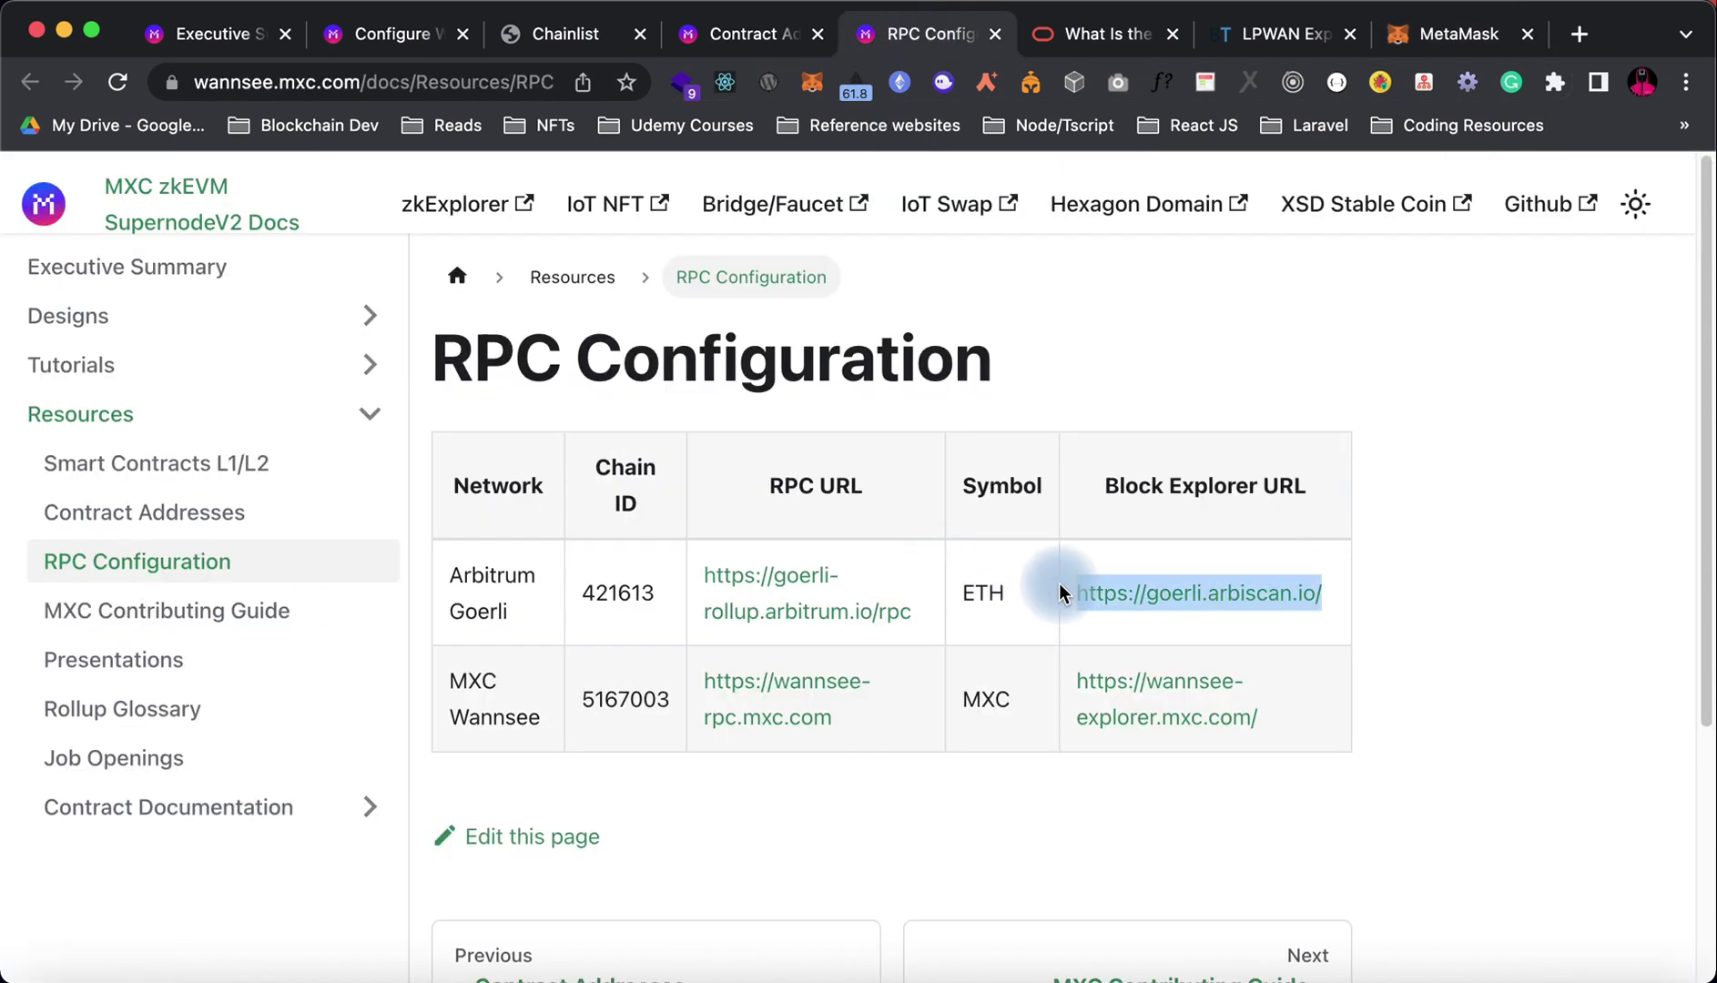
pyautogui.click(1448, 34)
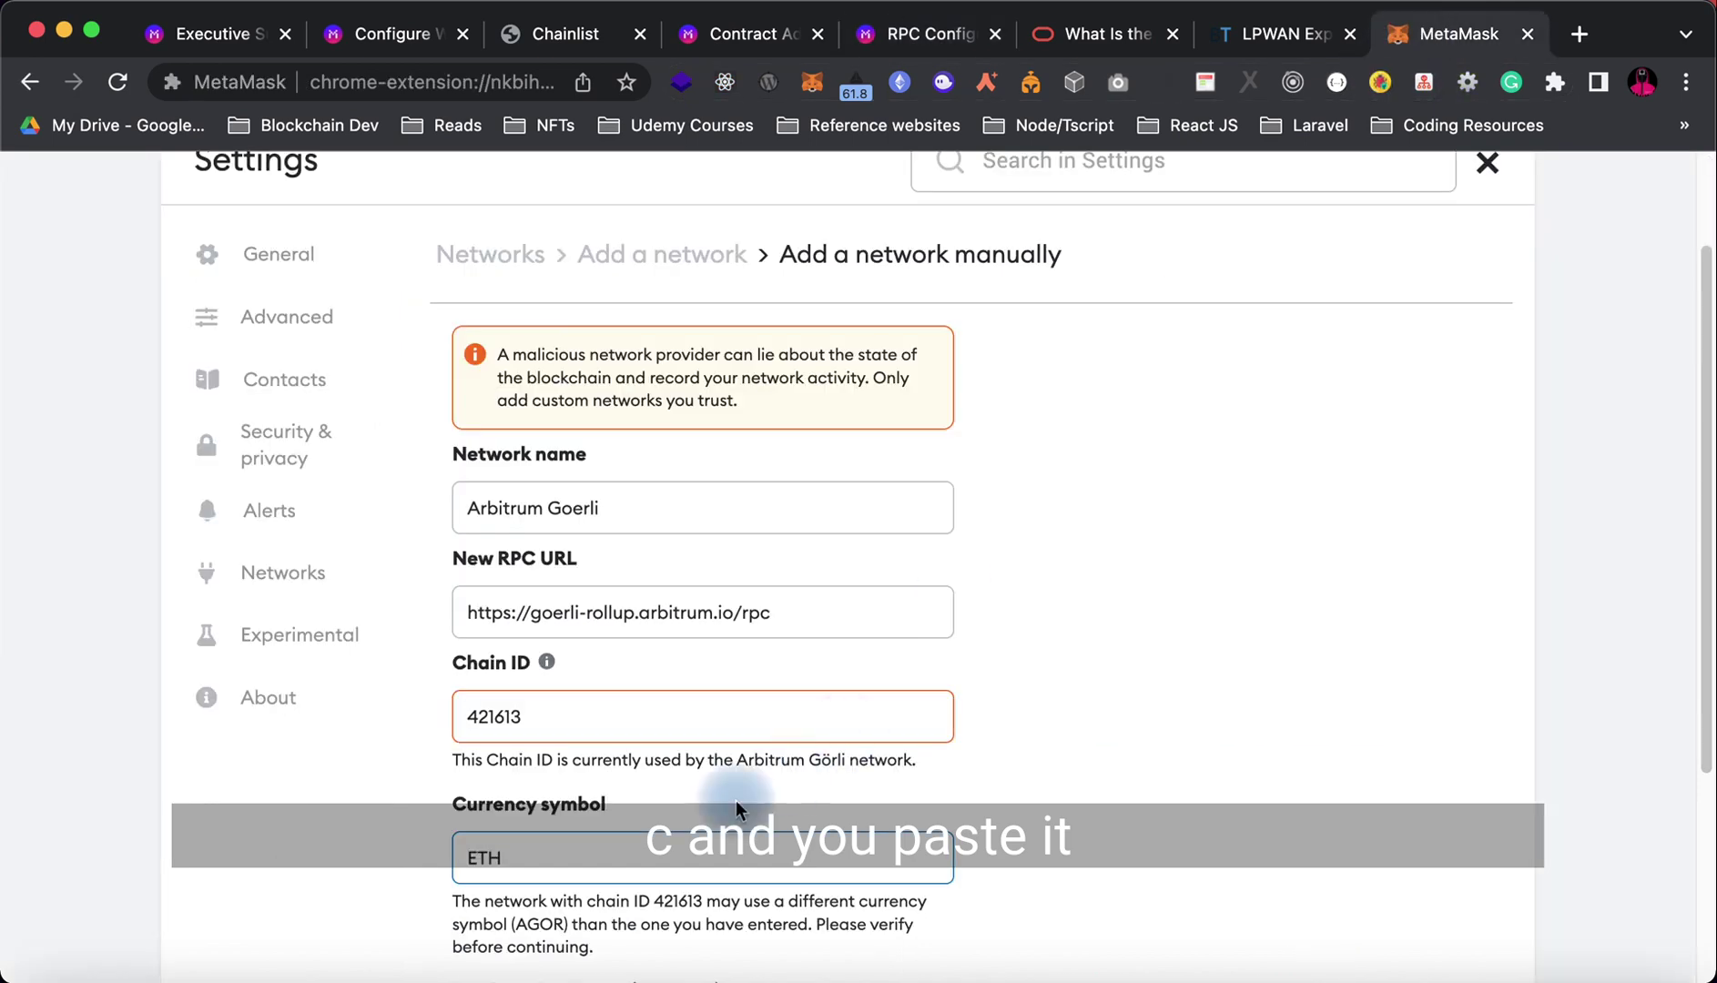
pyautogui.scroll(-5, 601, 847)
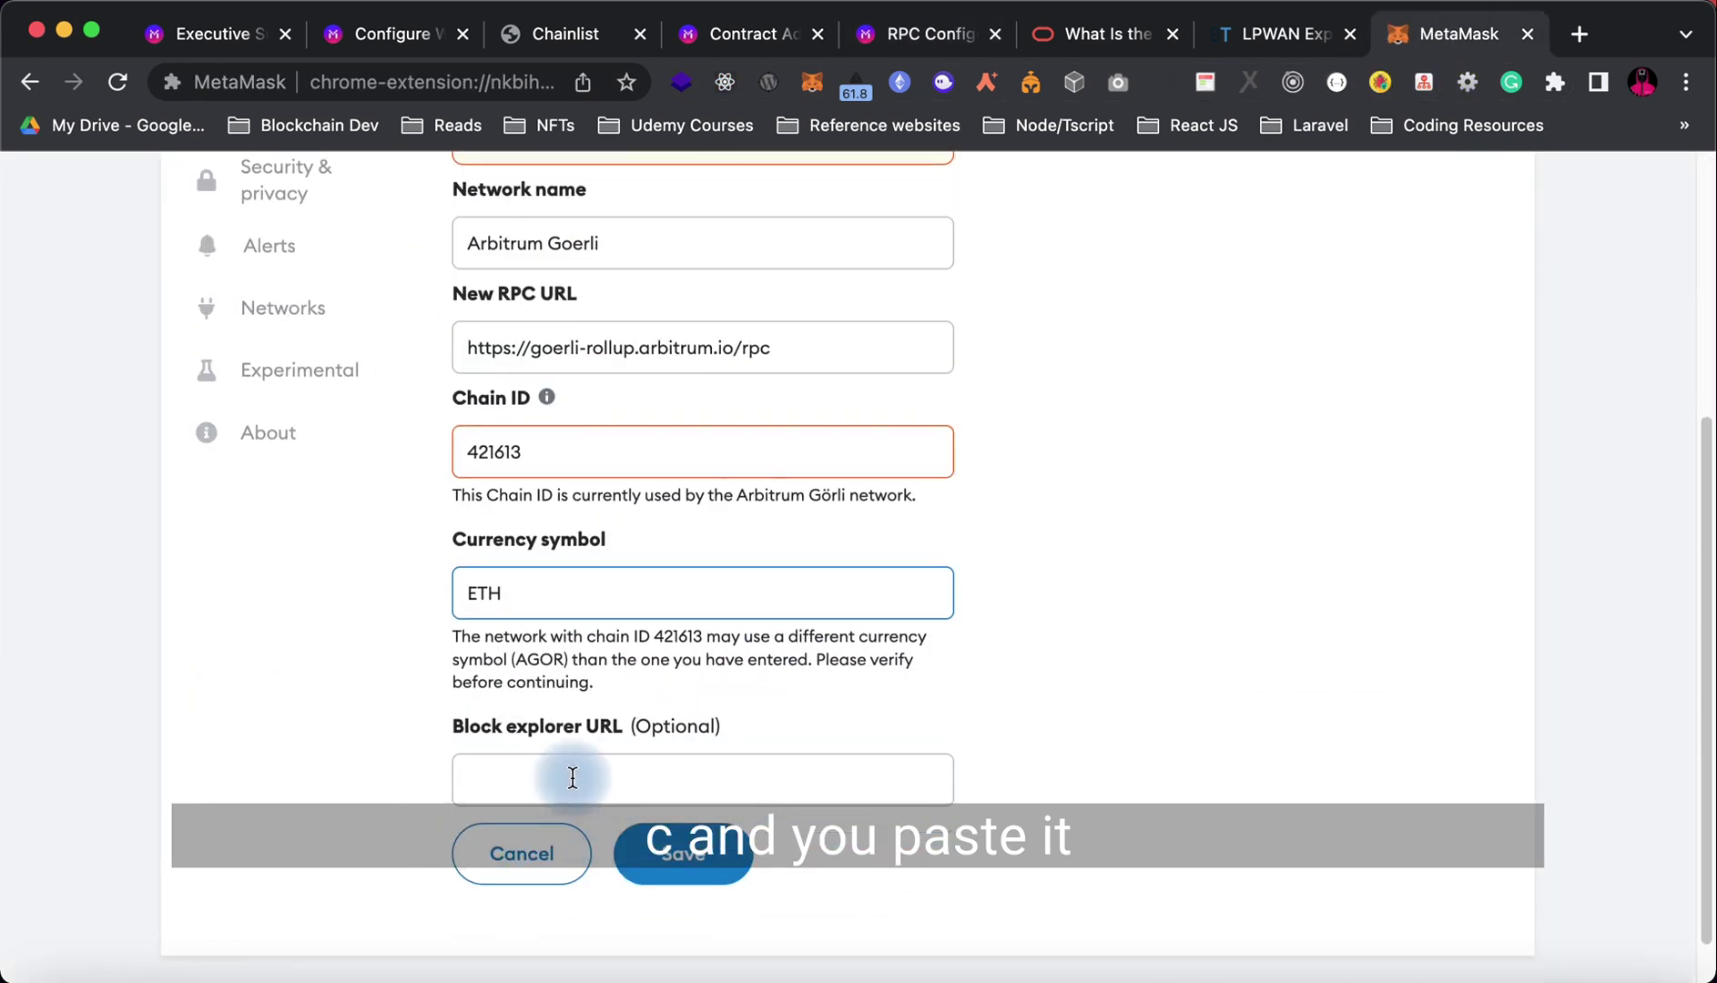
pyautogui.click(573, 777)
pyautogui.press('super+v')
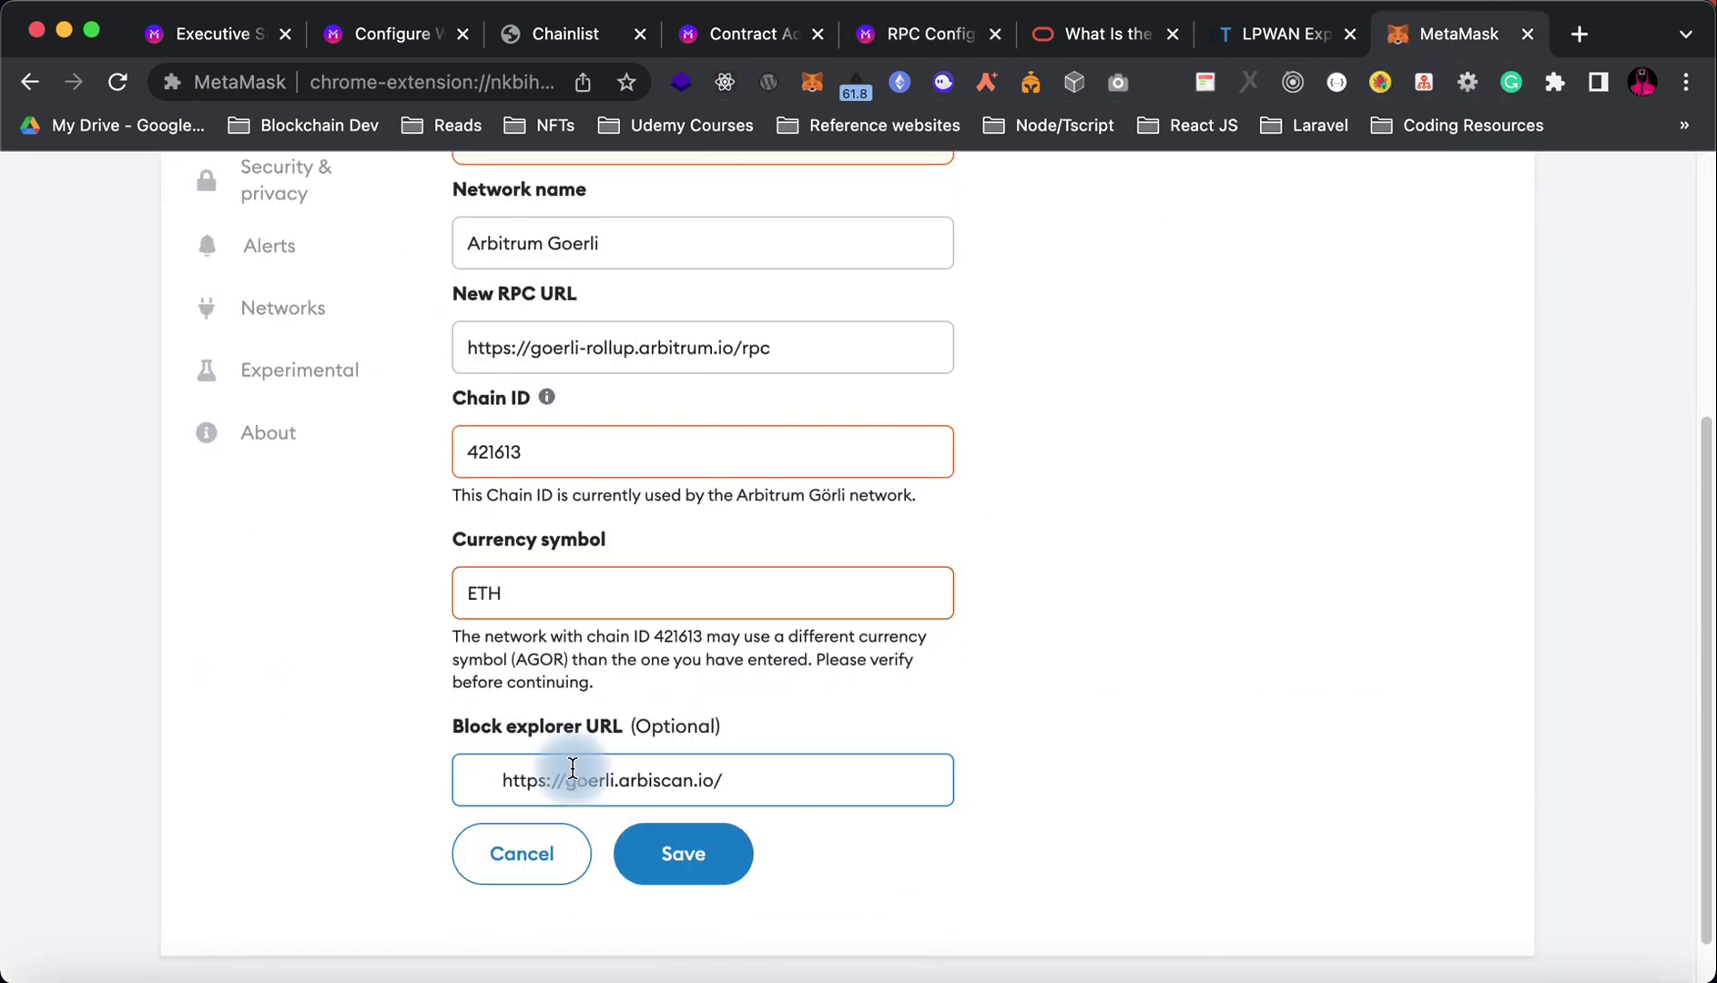
# Step: Delete the stray space before 'https' in the Block explorer URL field
pyautogui.scroll(5, 572, 779)
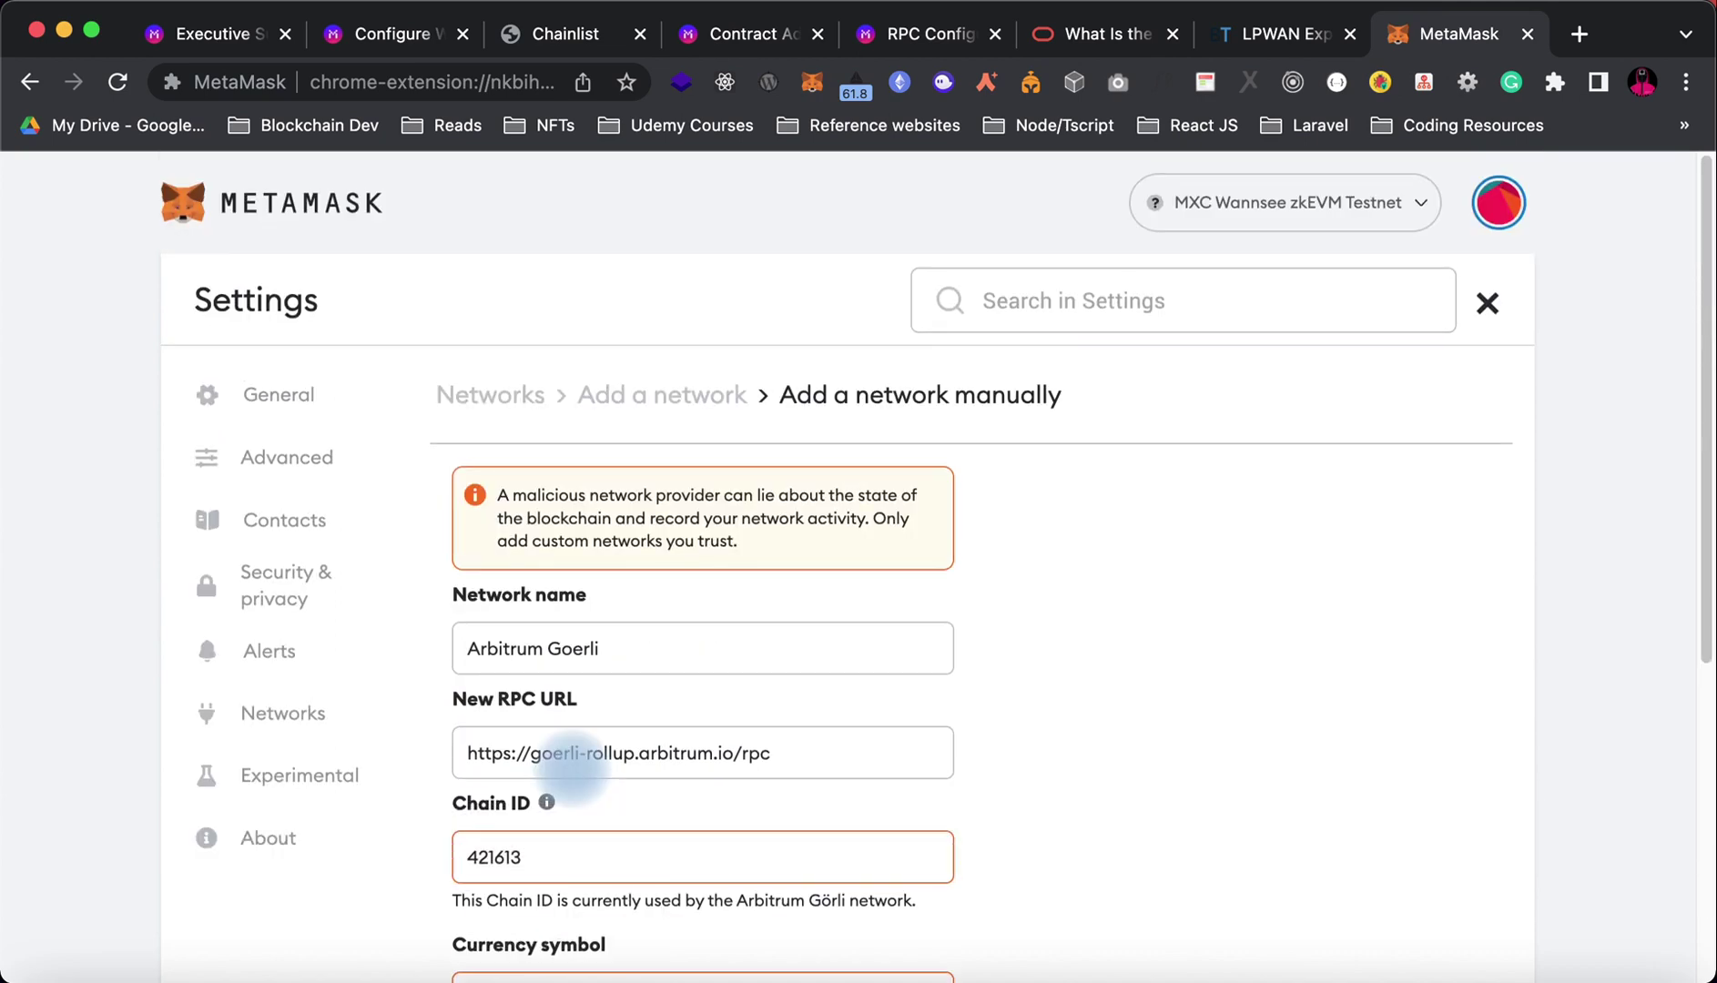
pyautogui.scroll(-6, 1457, 655)
pyautogui.click(501, 674)
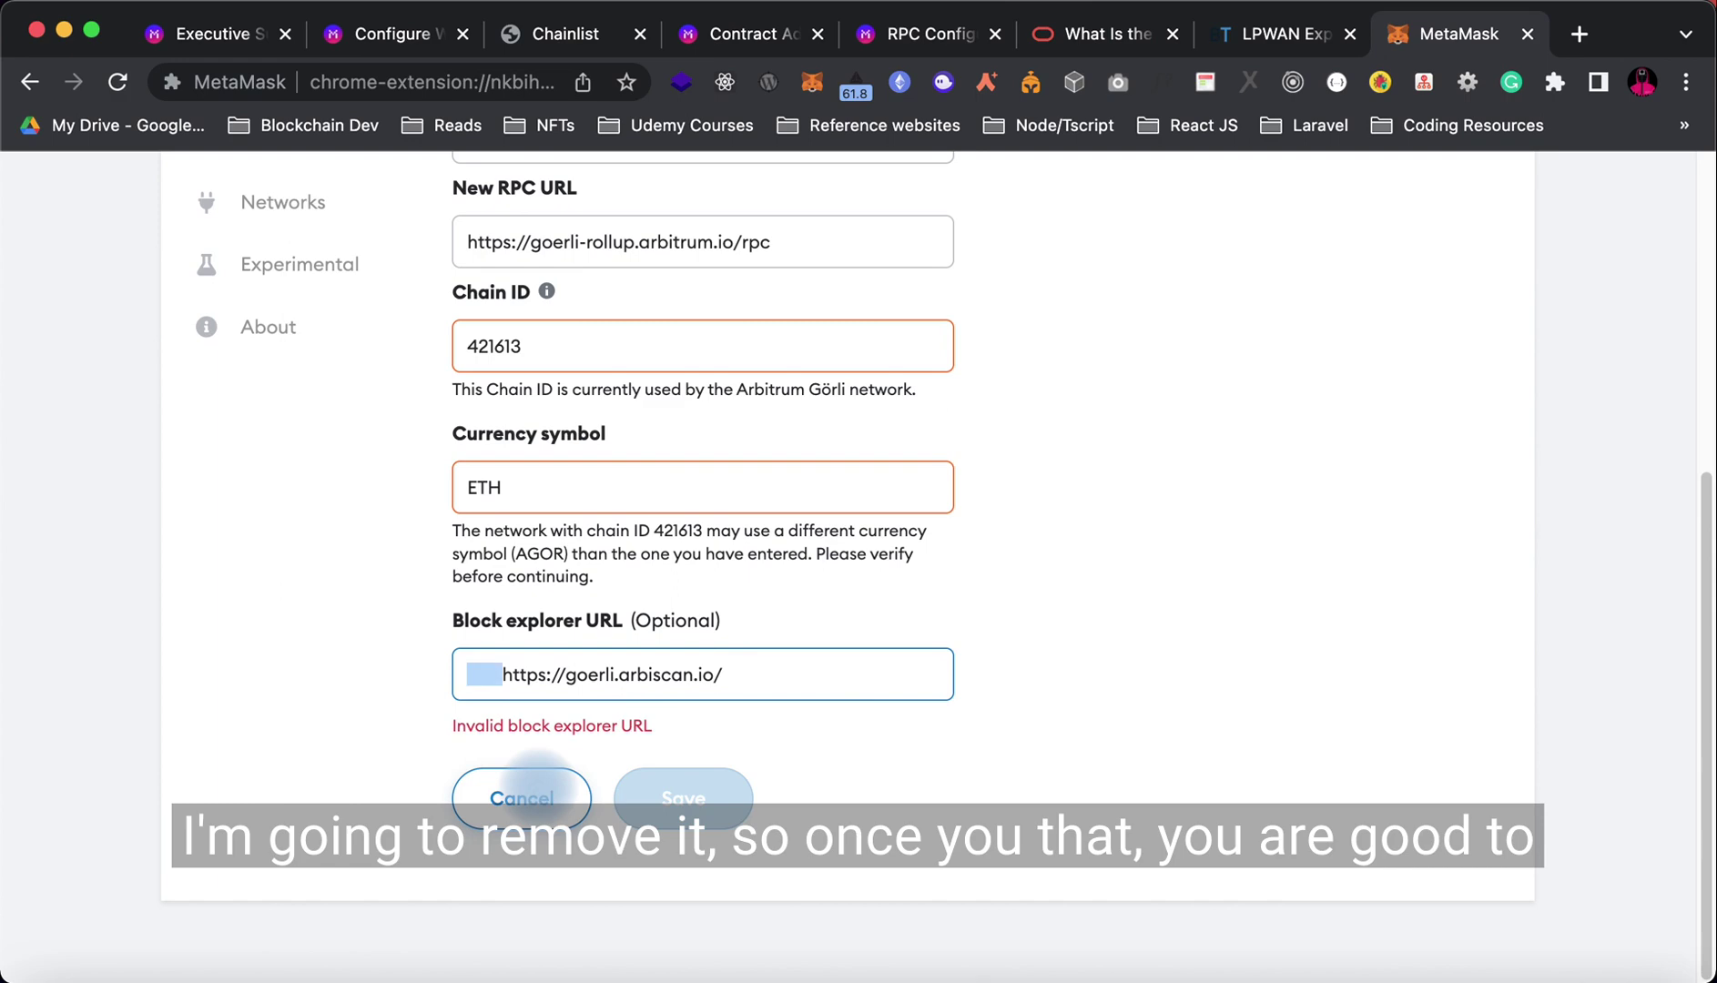
pyautogui.press('BackSpace')
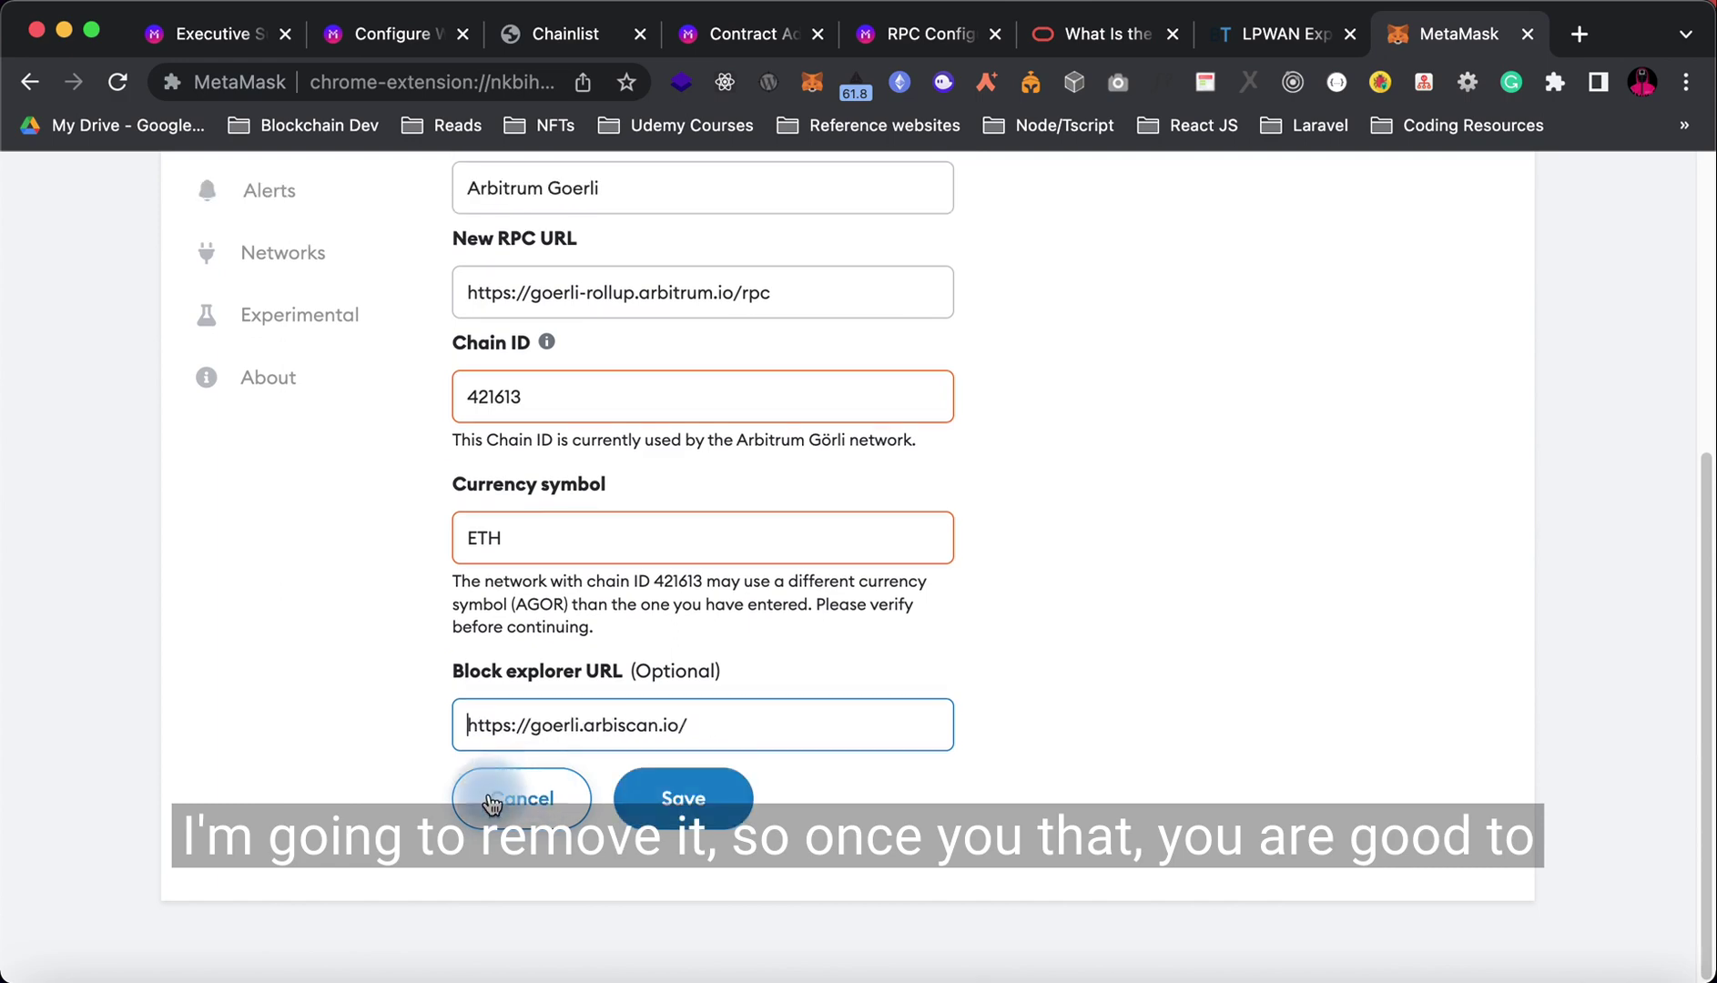
# Step: Compare the Arbitrum Goerli form values against the RPC Configuration table
pyautogui.scroll(3, 763, 479)
pyautogui.scroll(-3, 851, 755)
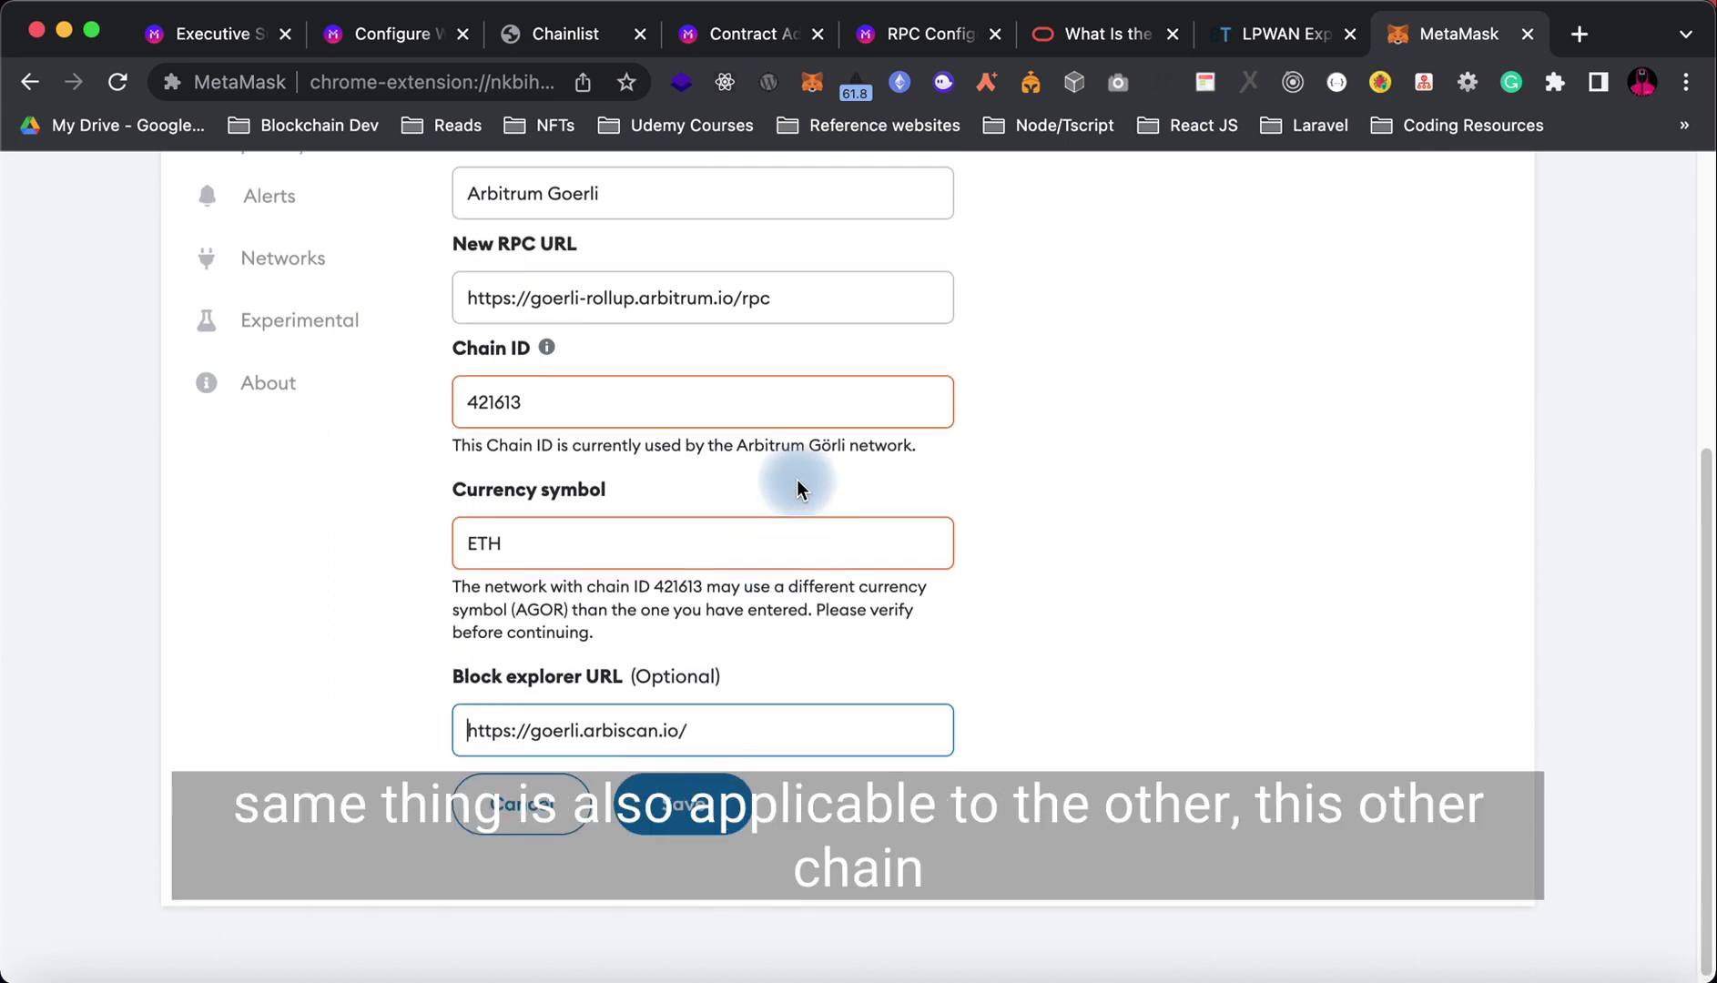
pyautogui.scroll(1, 801, 487)
pyautogui.scroll(4, 805, 345)
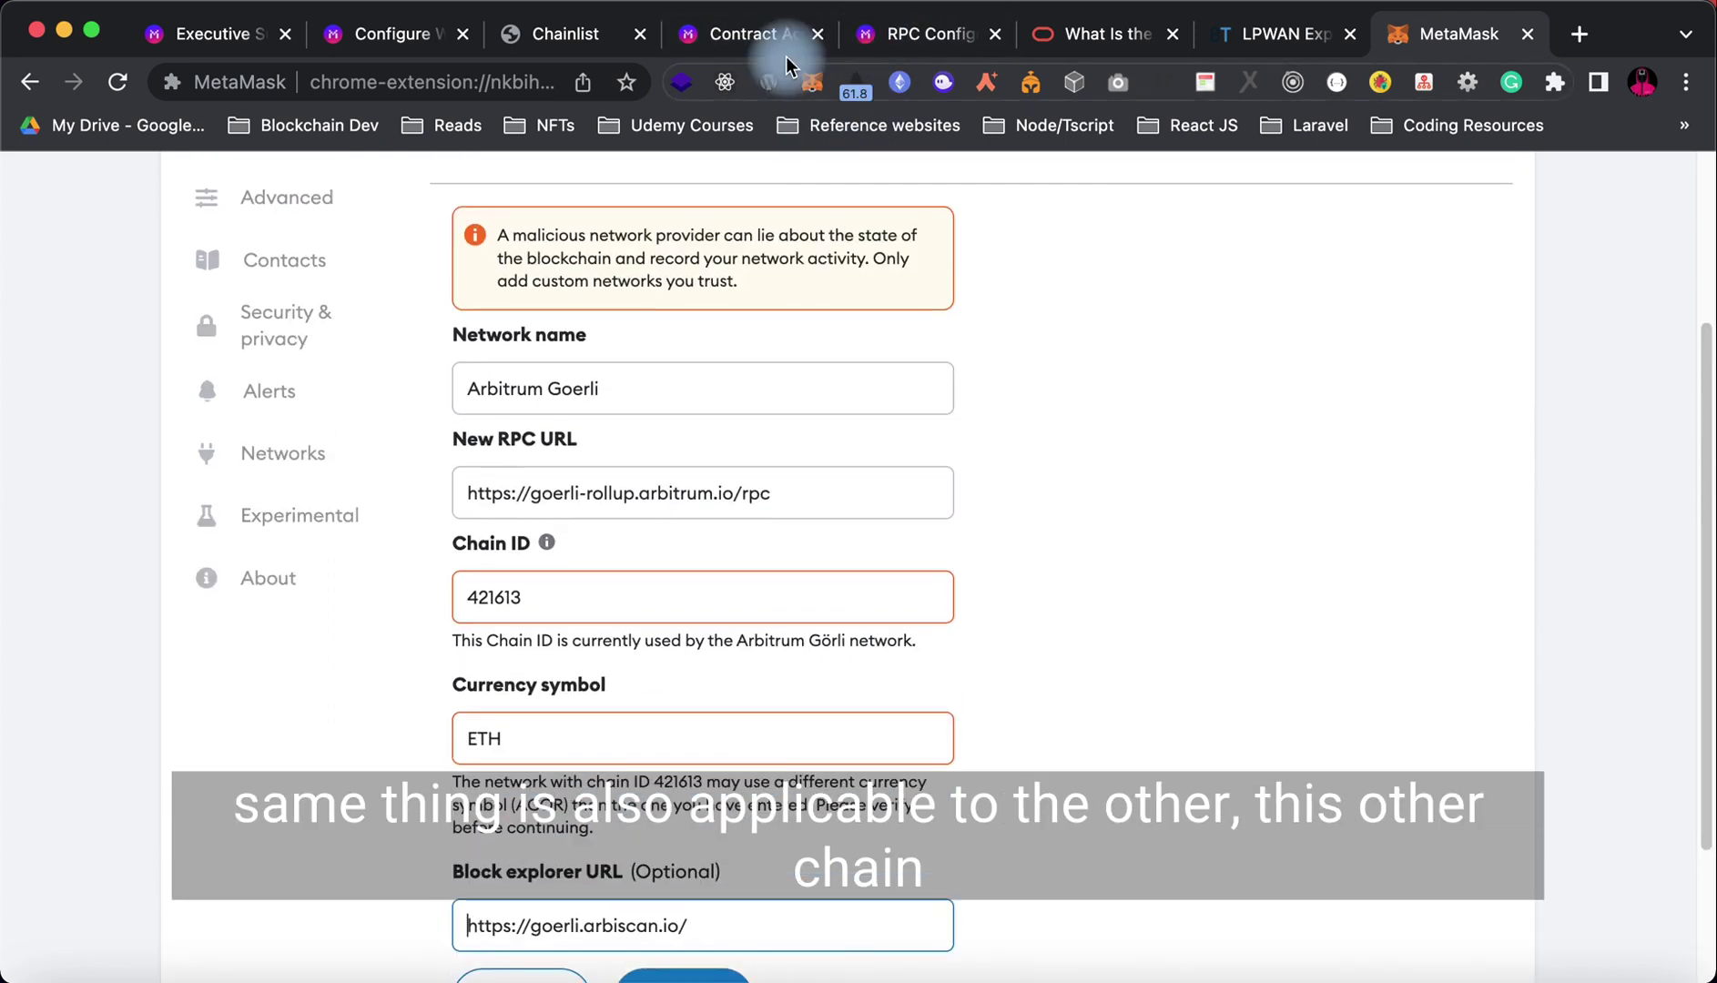
pyautogui.click(930, 41)
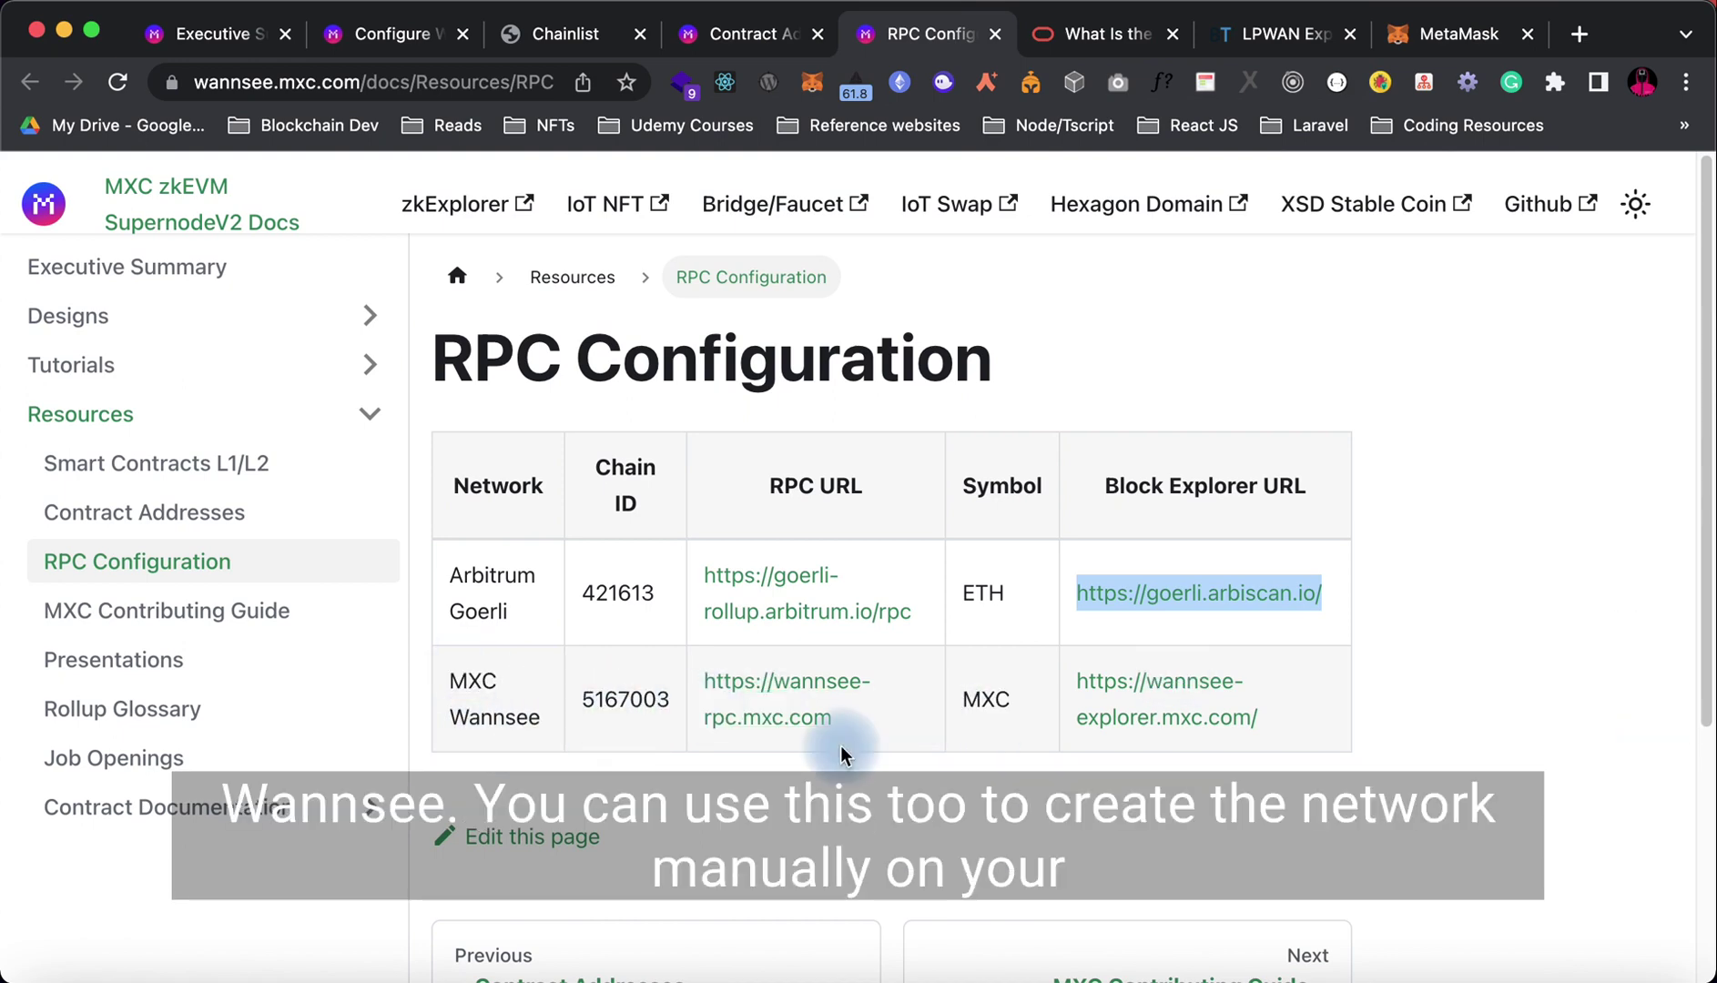
pyautogui.click(1436, 36)
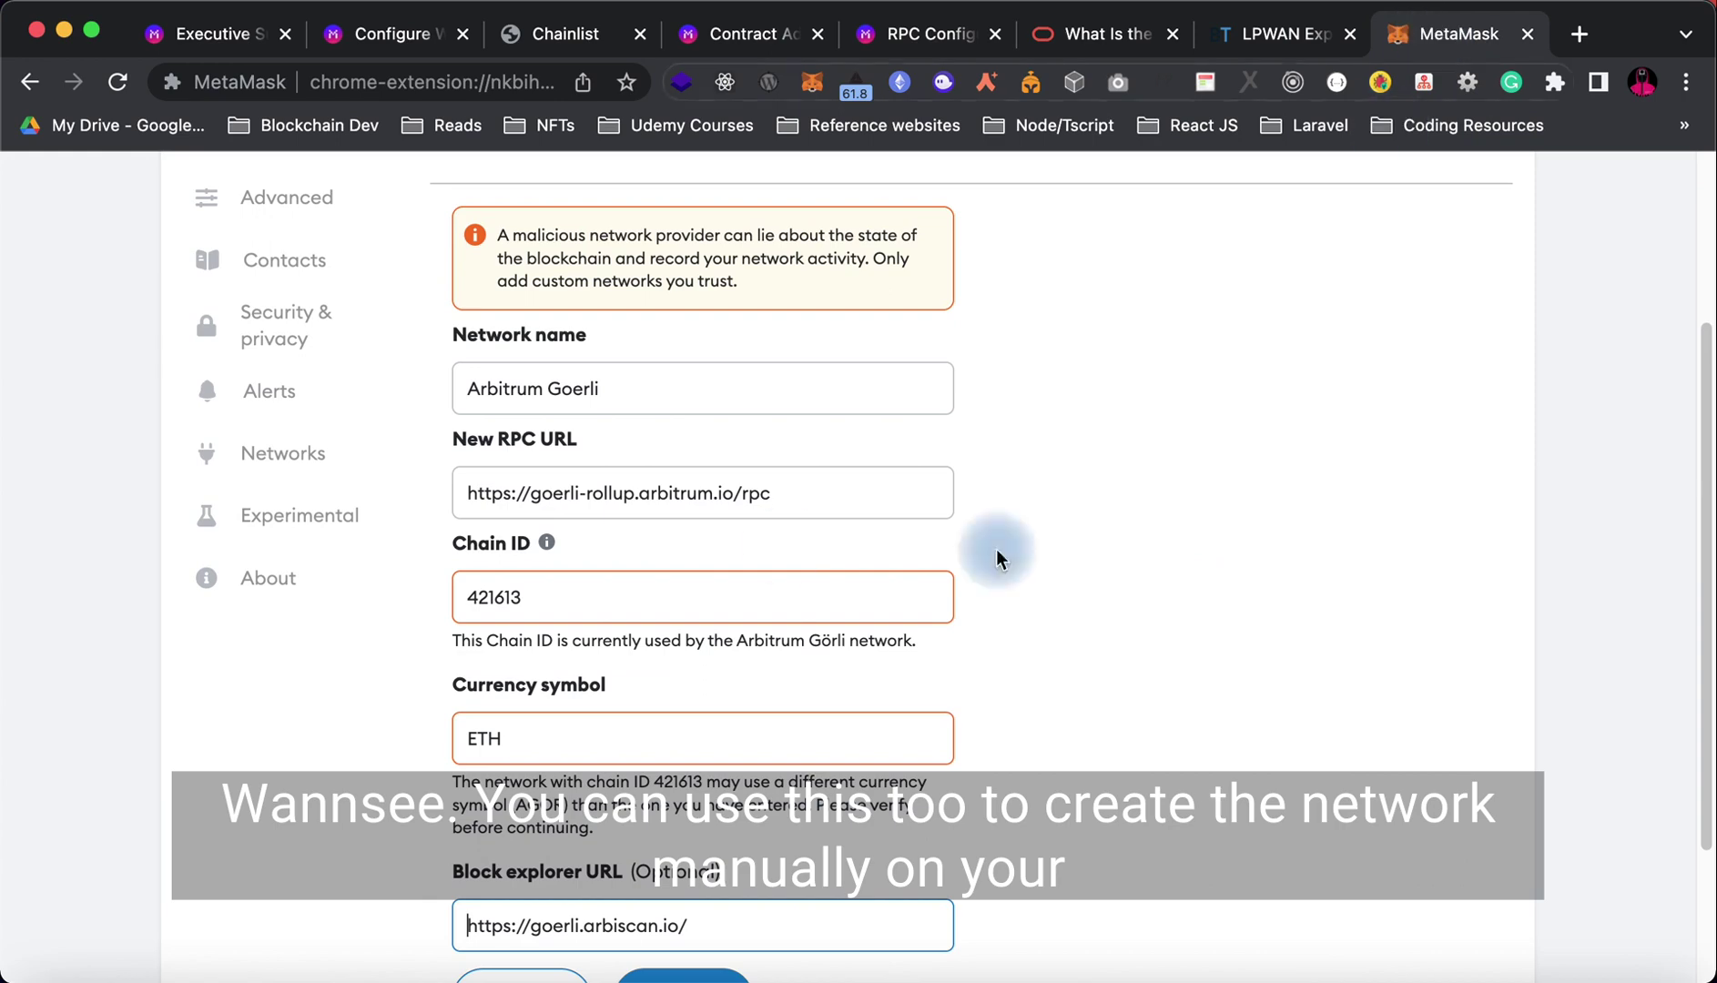
pyautogui.scroll(3, 801, 346)
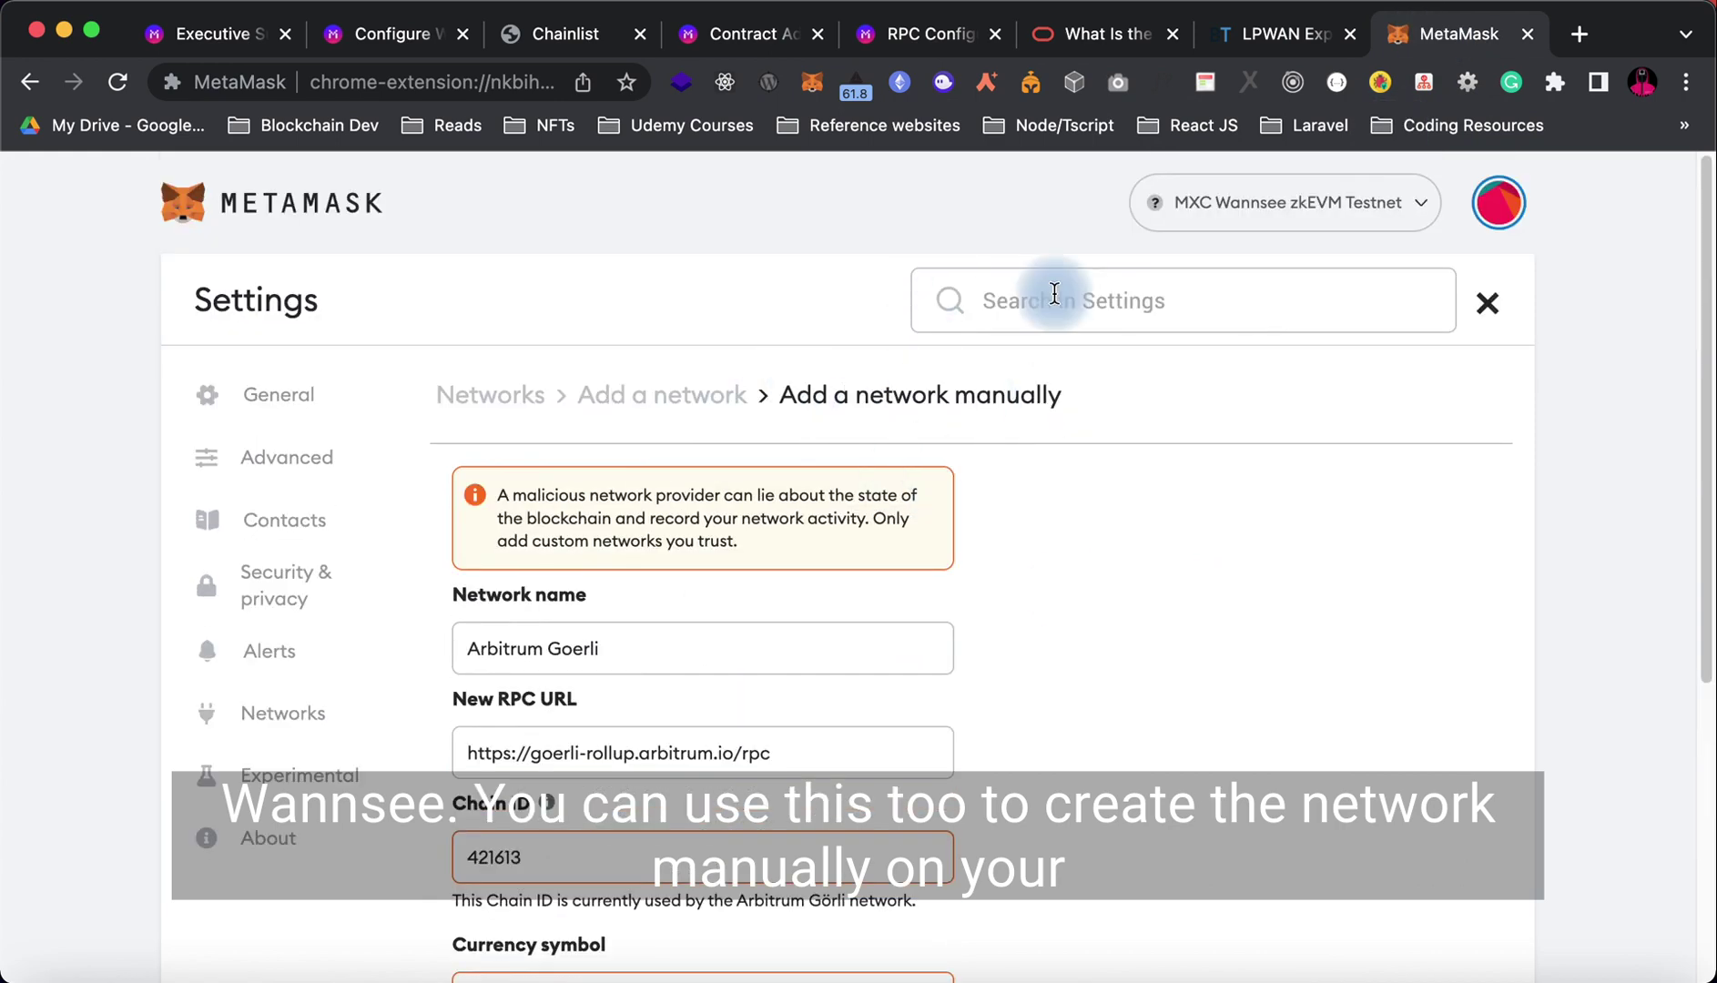
pyautogui.scroll(-5, 892, 622)
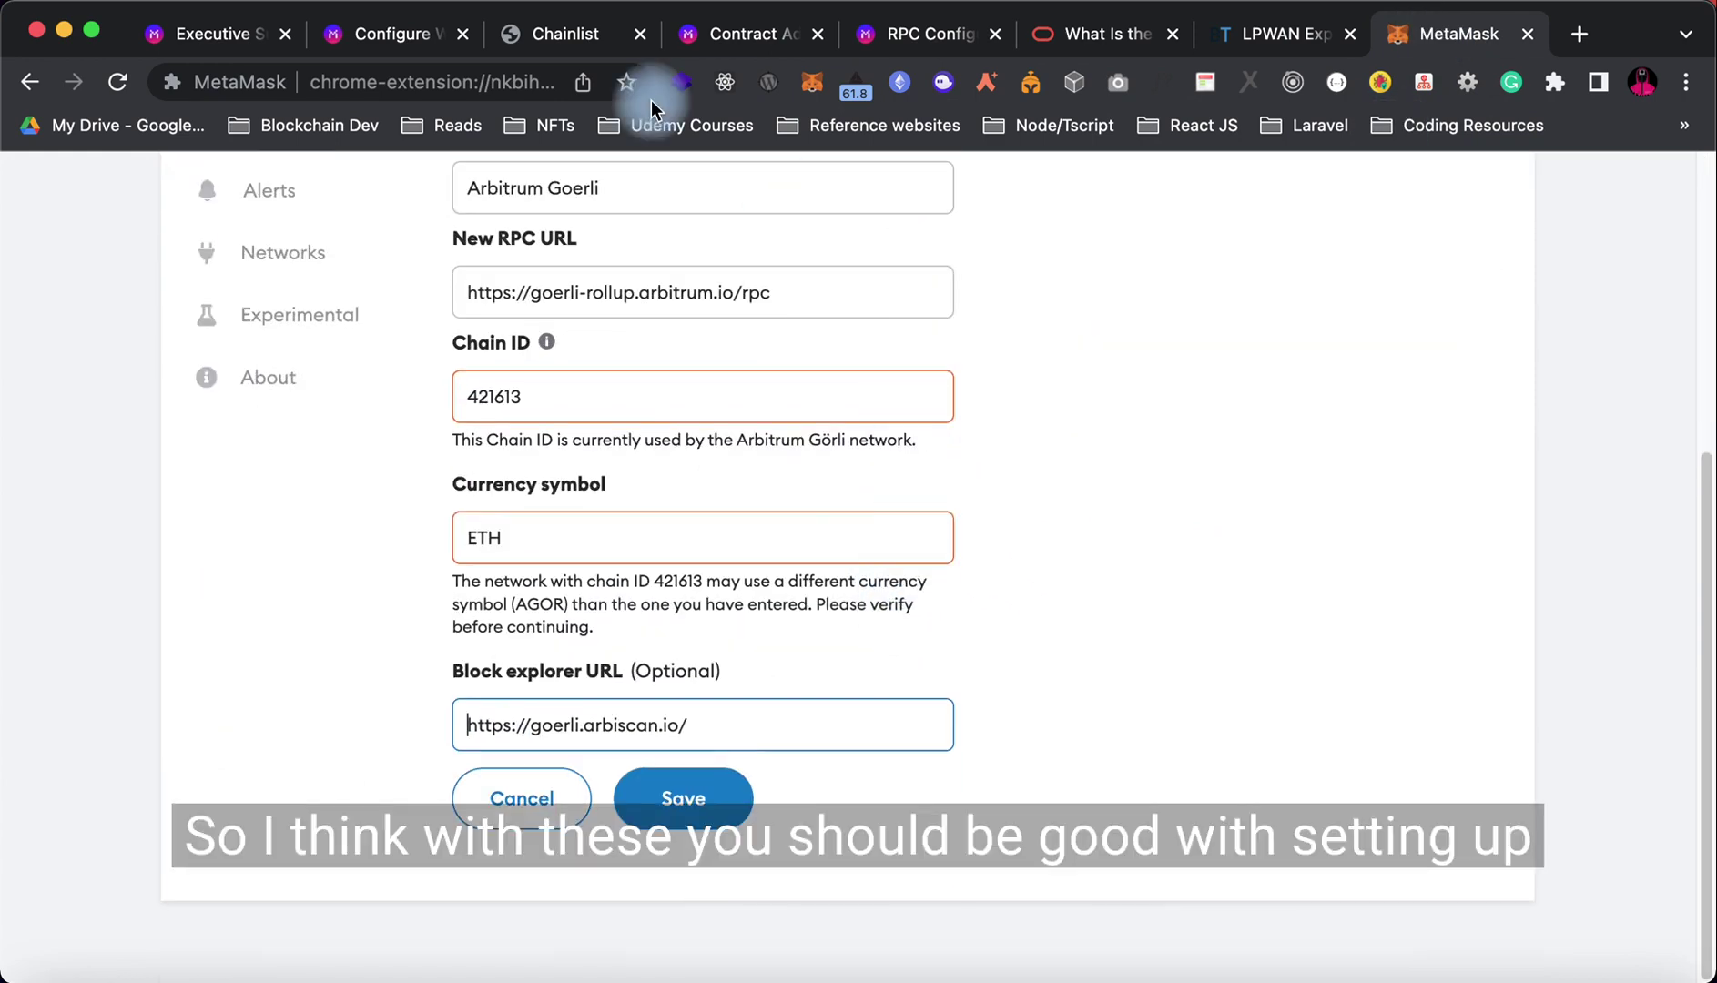
# Step: Scroll through the Configure Wallet guide's Prerequisites and Steps for adding testnets and tokens
pyautogui.click(387, 33)
pyautogui.scroll(-4, 1031, 792)
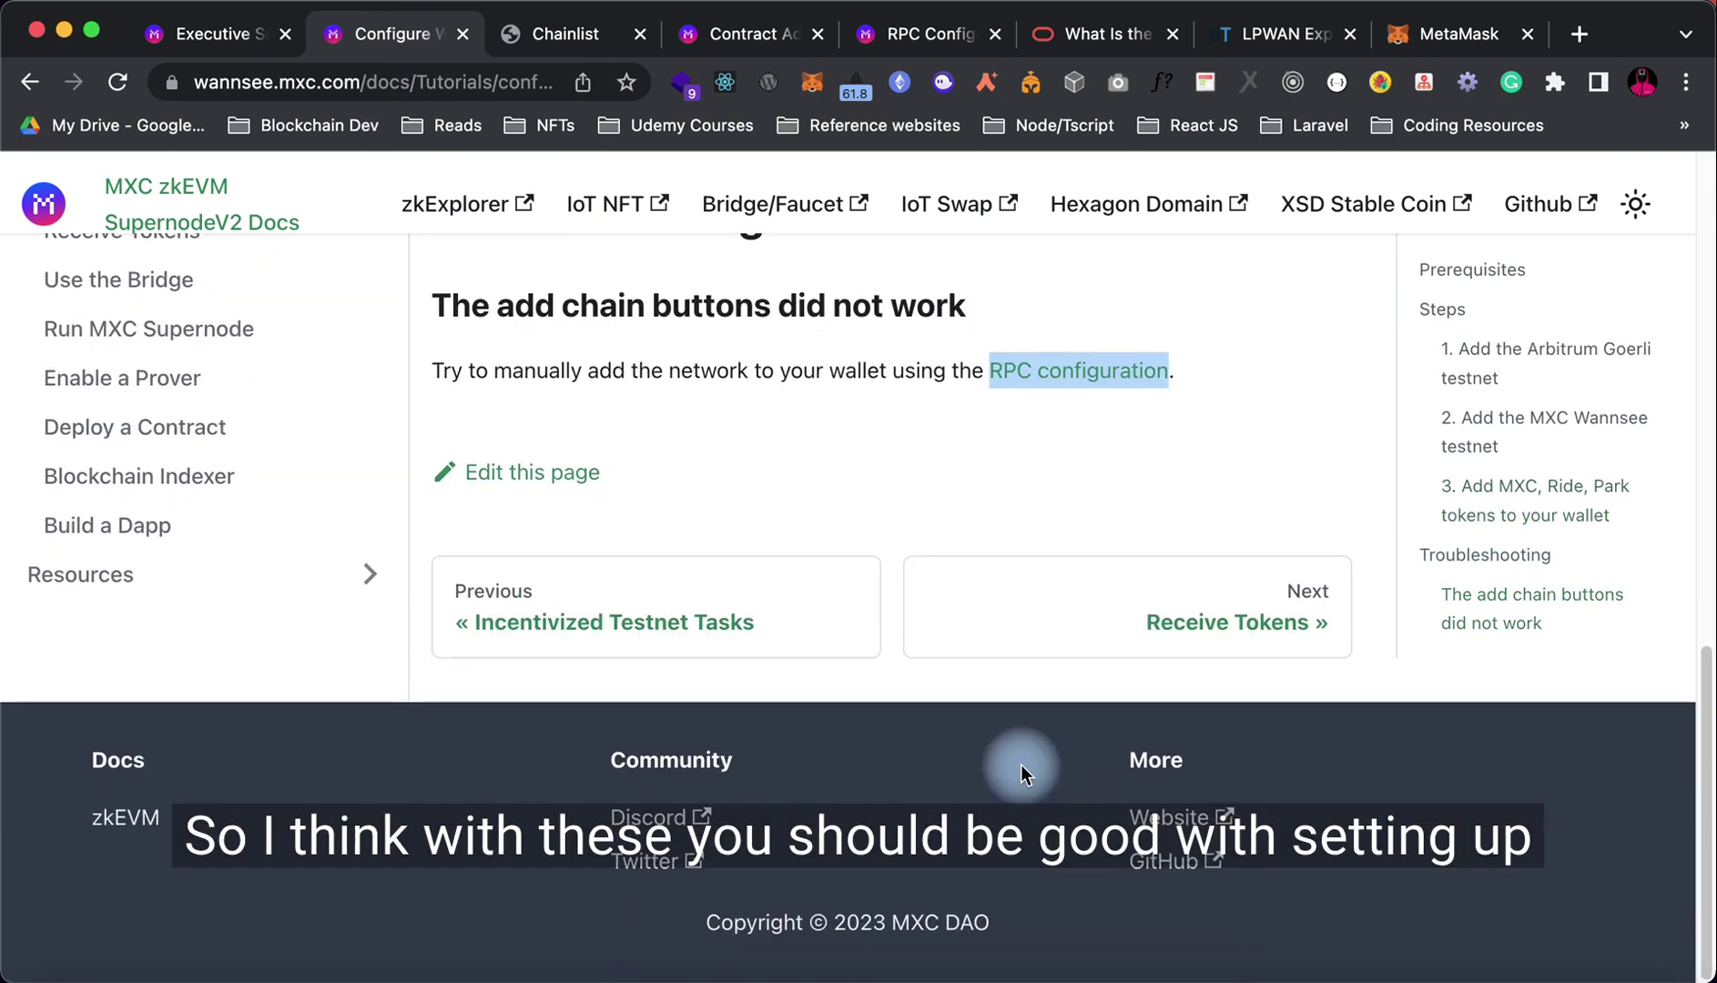
pyautogui.scroll(6, 910, 601)
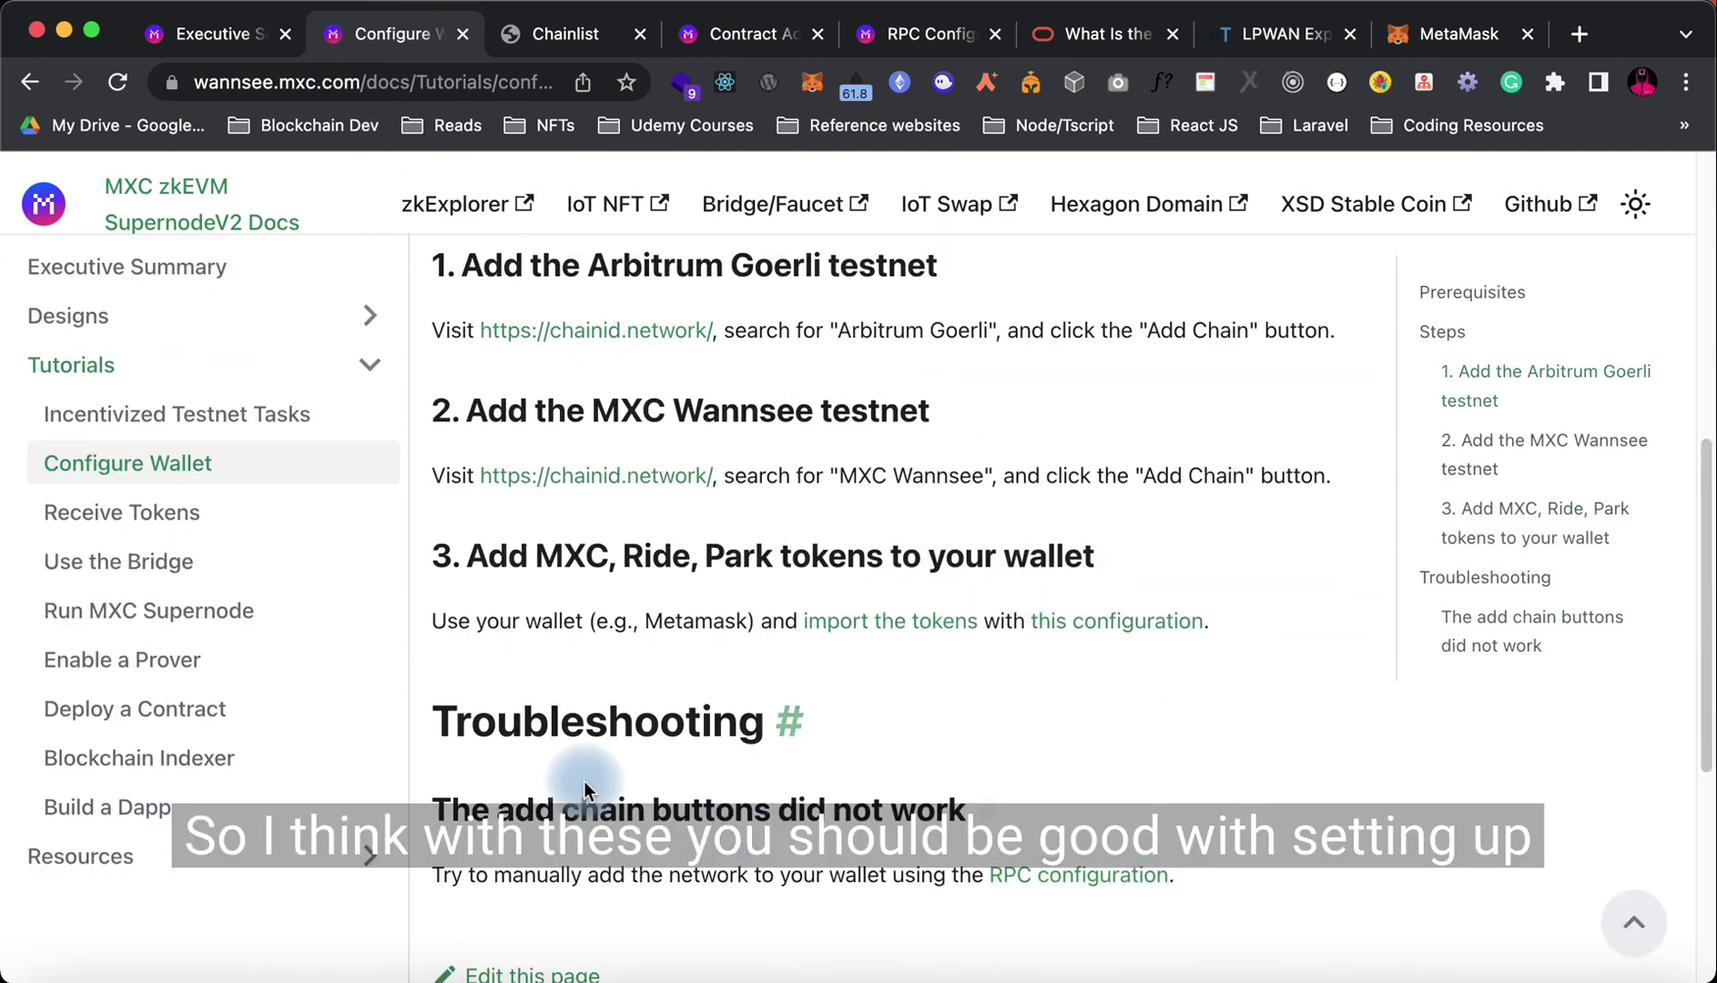
pyautogui.scroll(8, 600, 607)
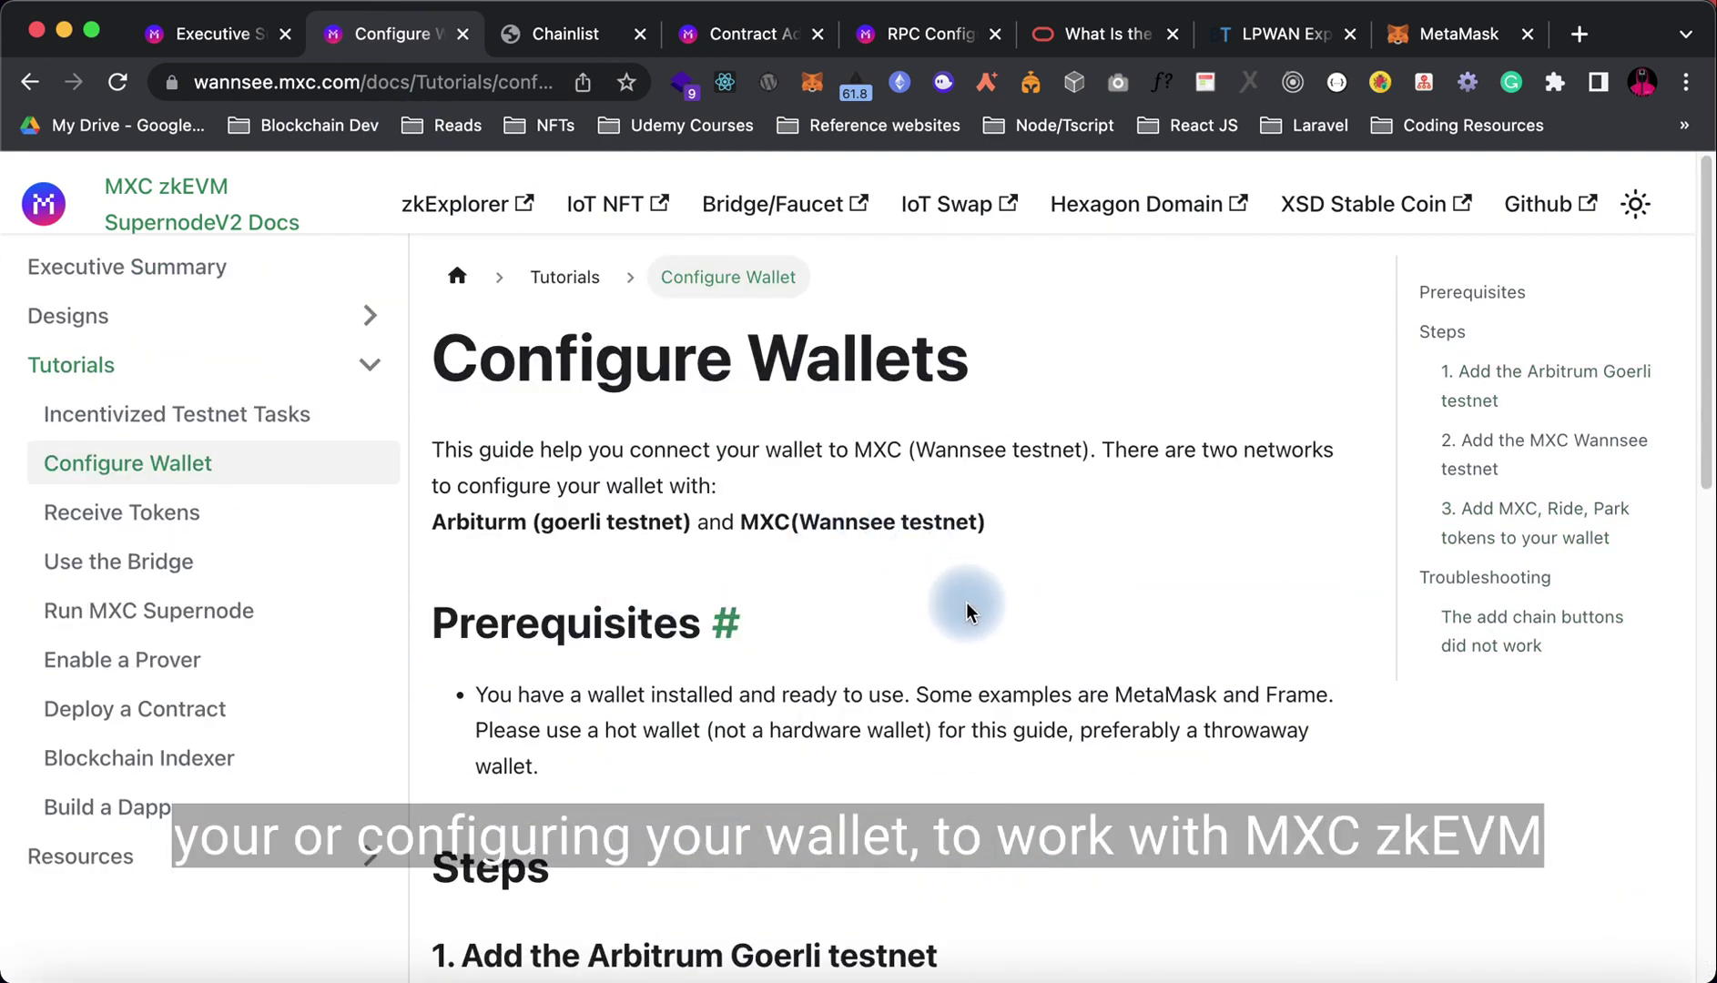
pyautogui.scroll(-10, 967, 610)
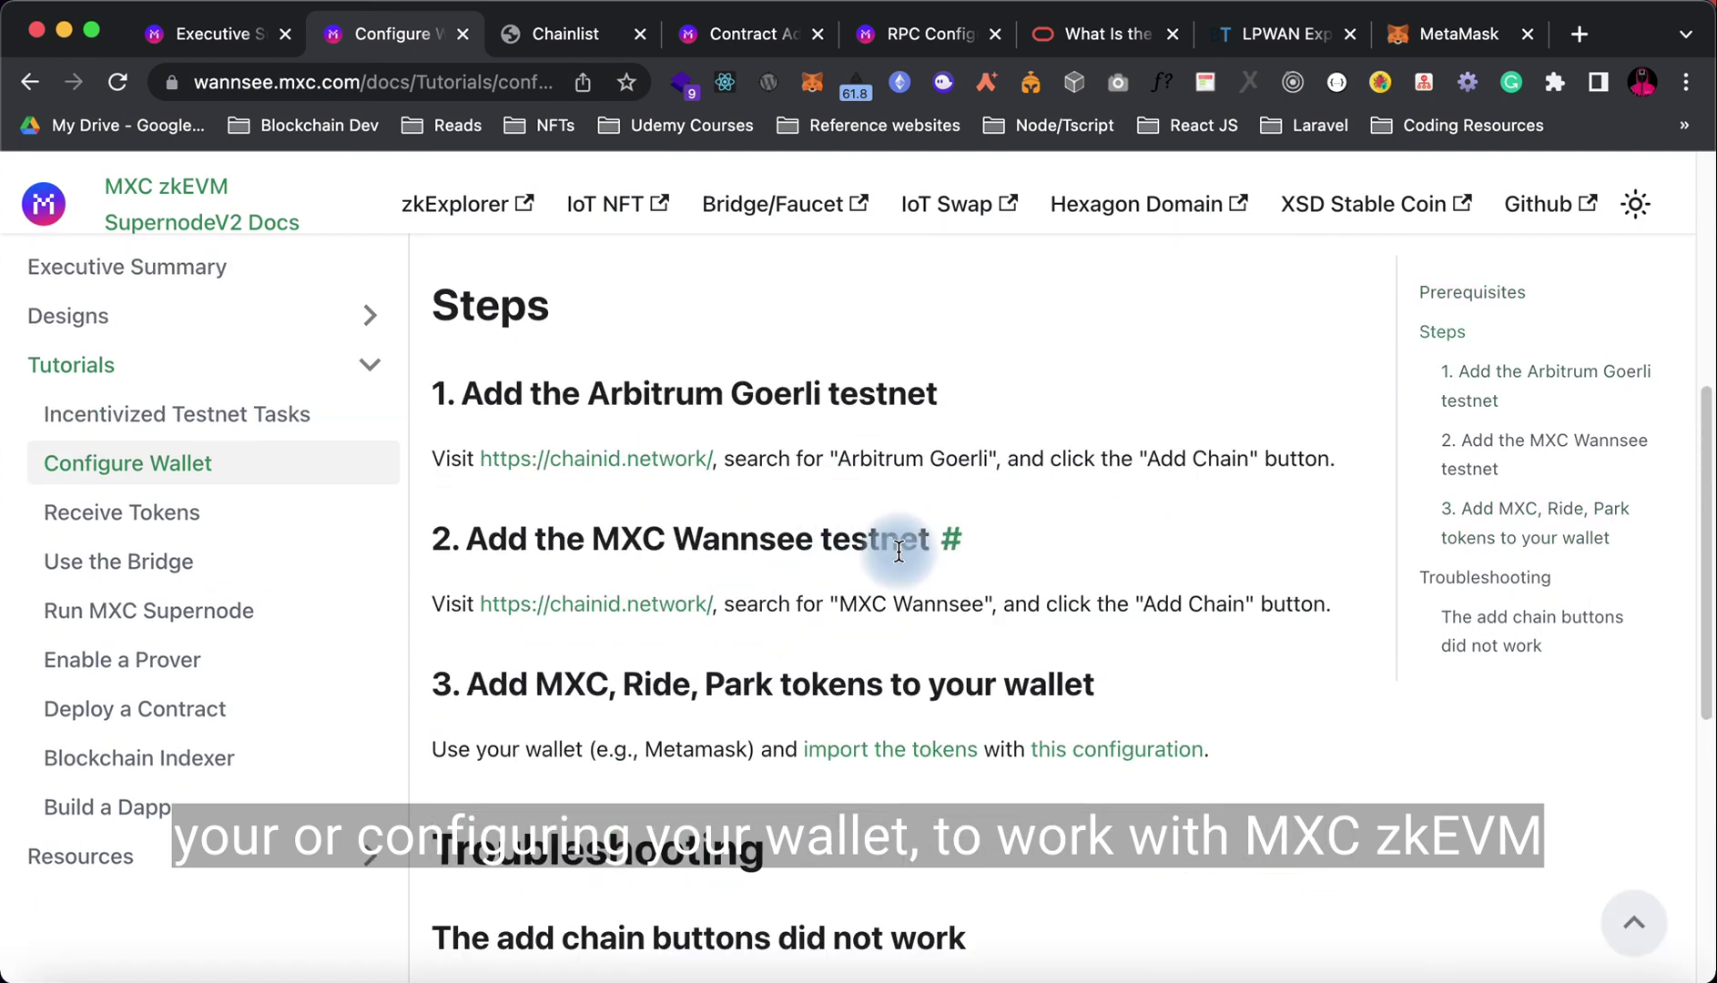
pyautogui.scroll(-2, 893, 547)
pyautogui.scroll(-4, 911, 601)
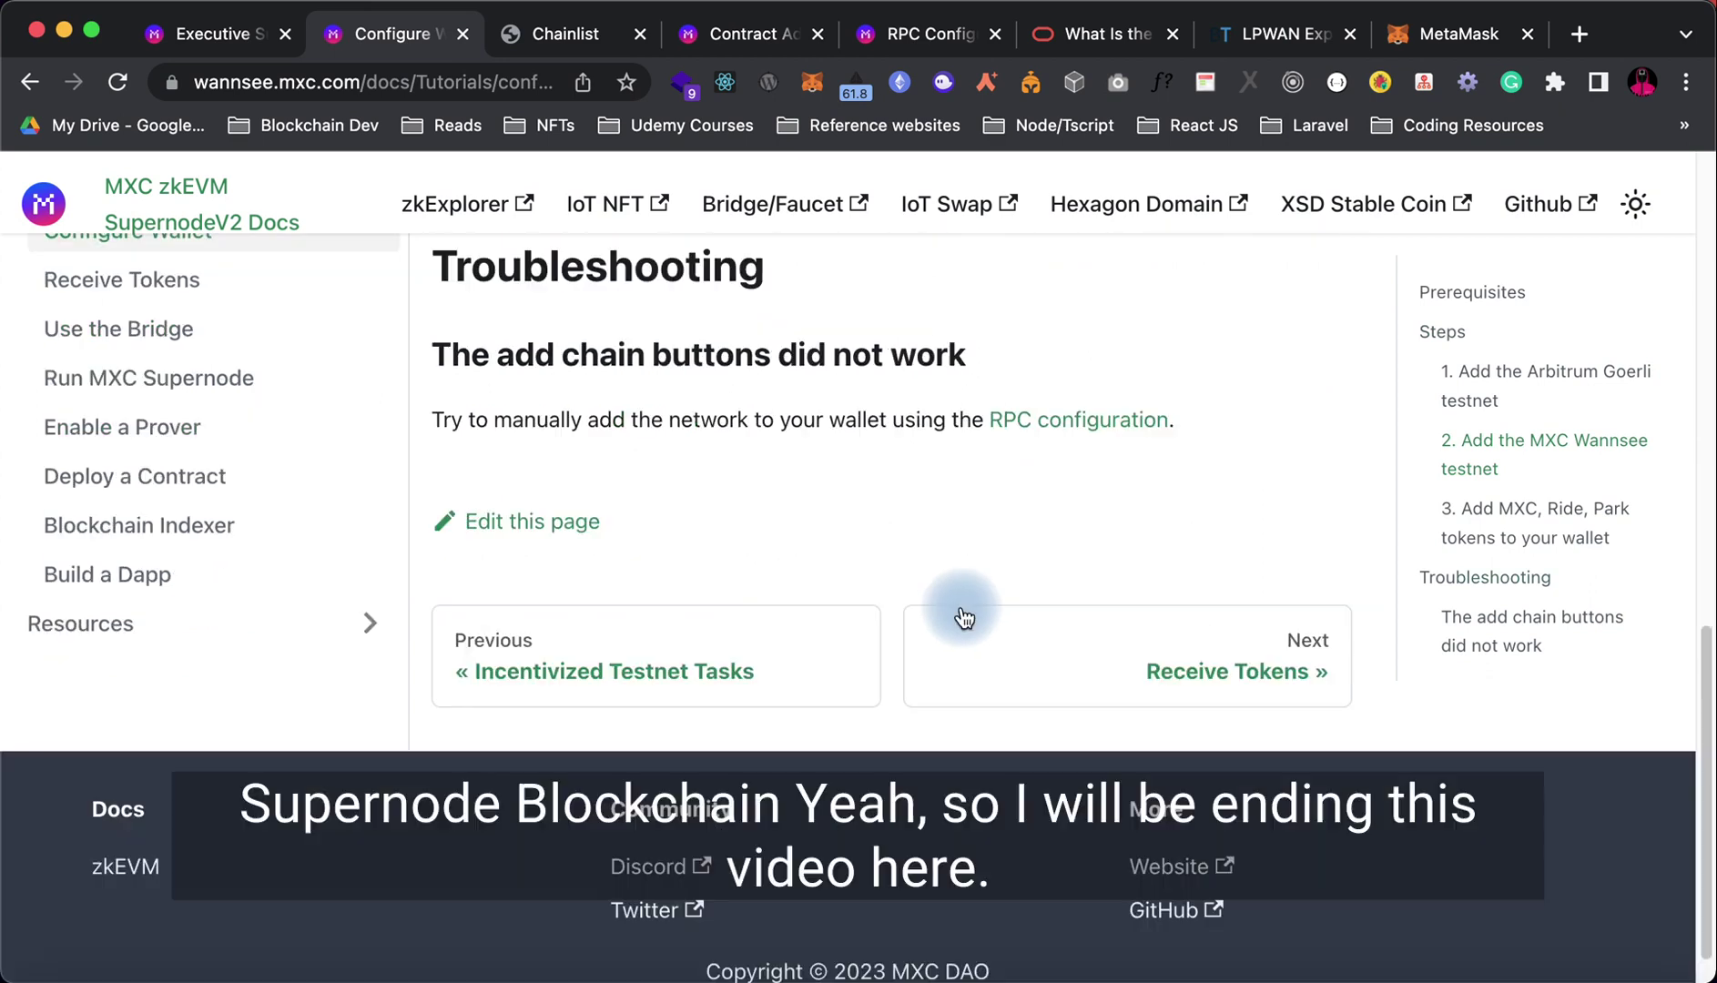
pyautogui.scroll(7, 900, 575)
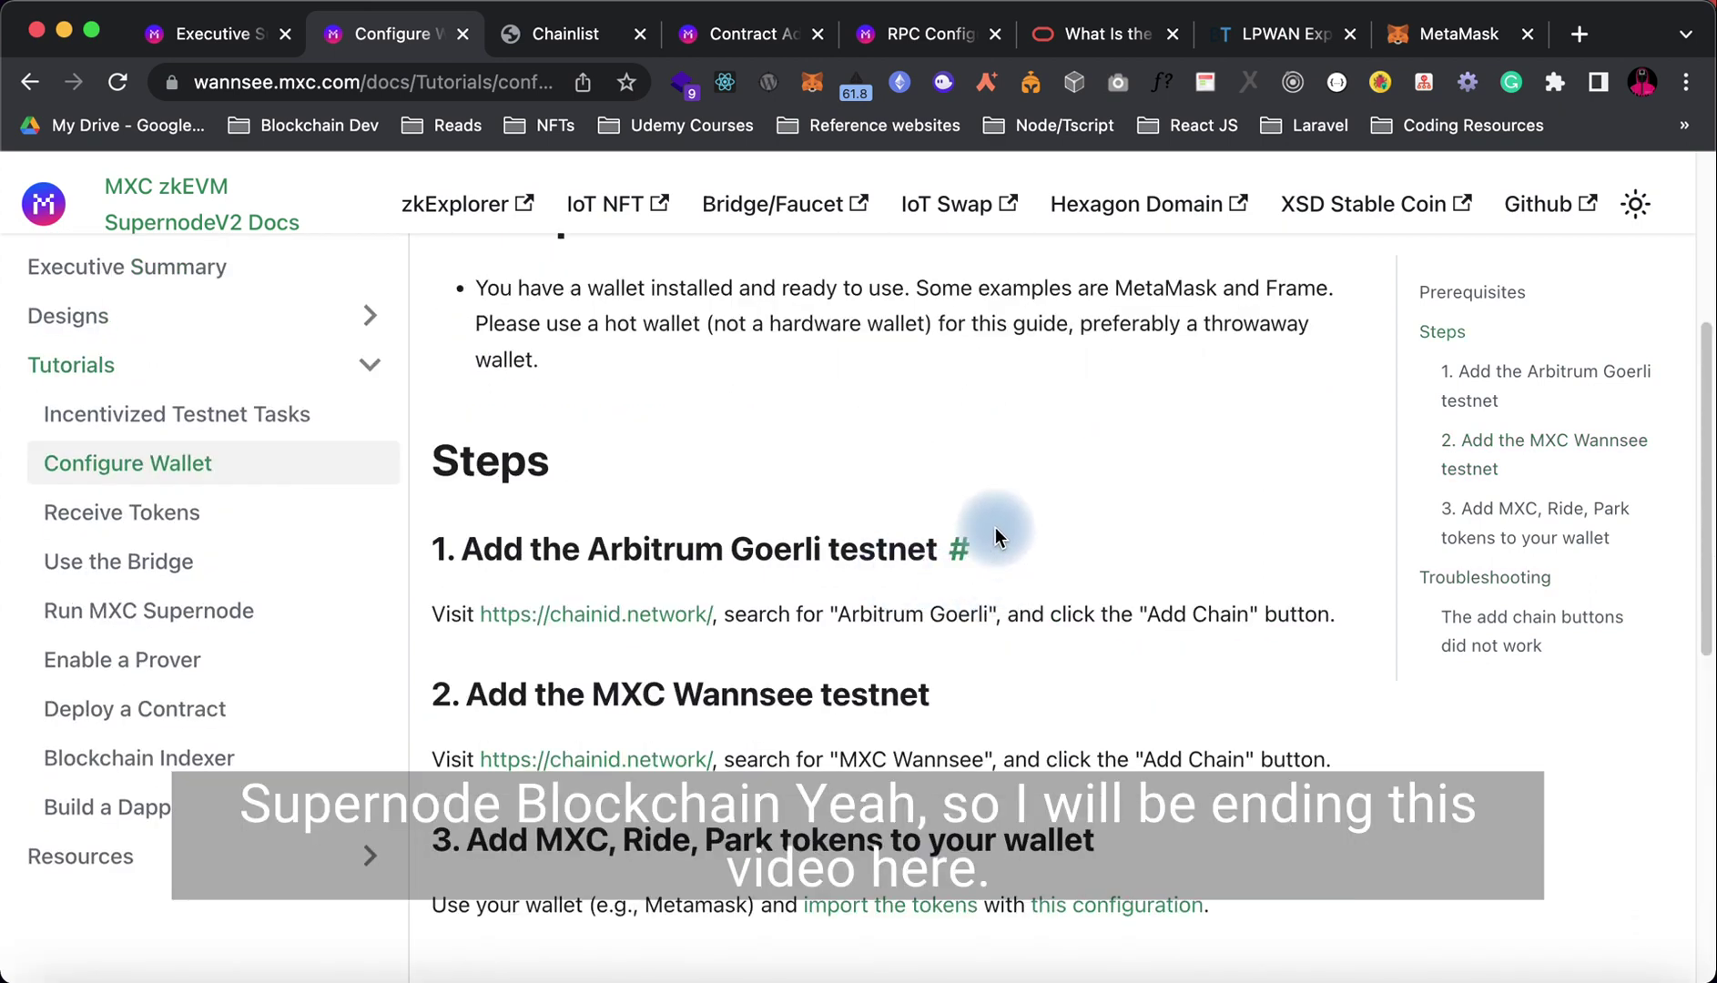
pyautogui.scroll(5, 995, 539)
pyautogui.scroll(-3, 974, 565)
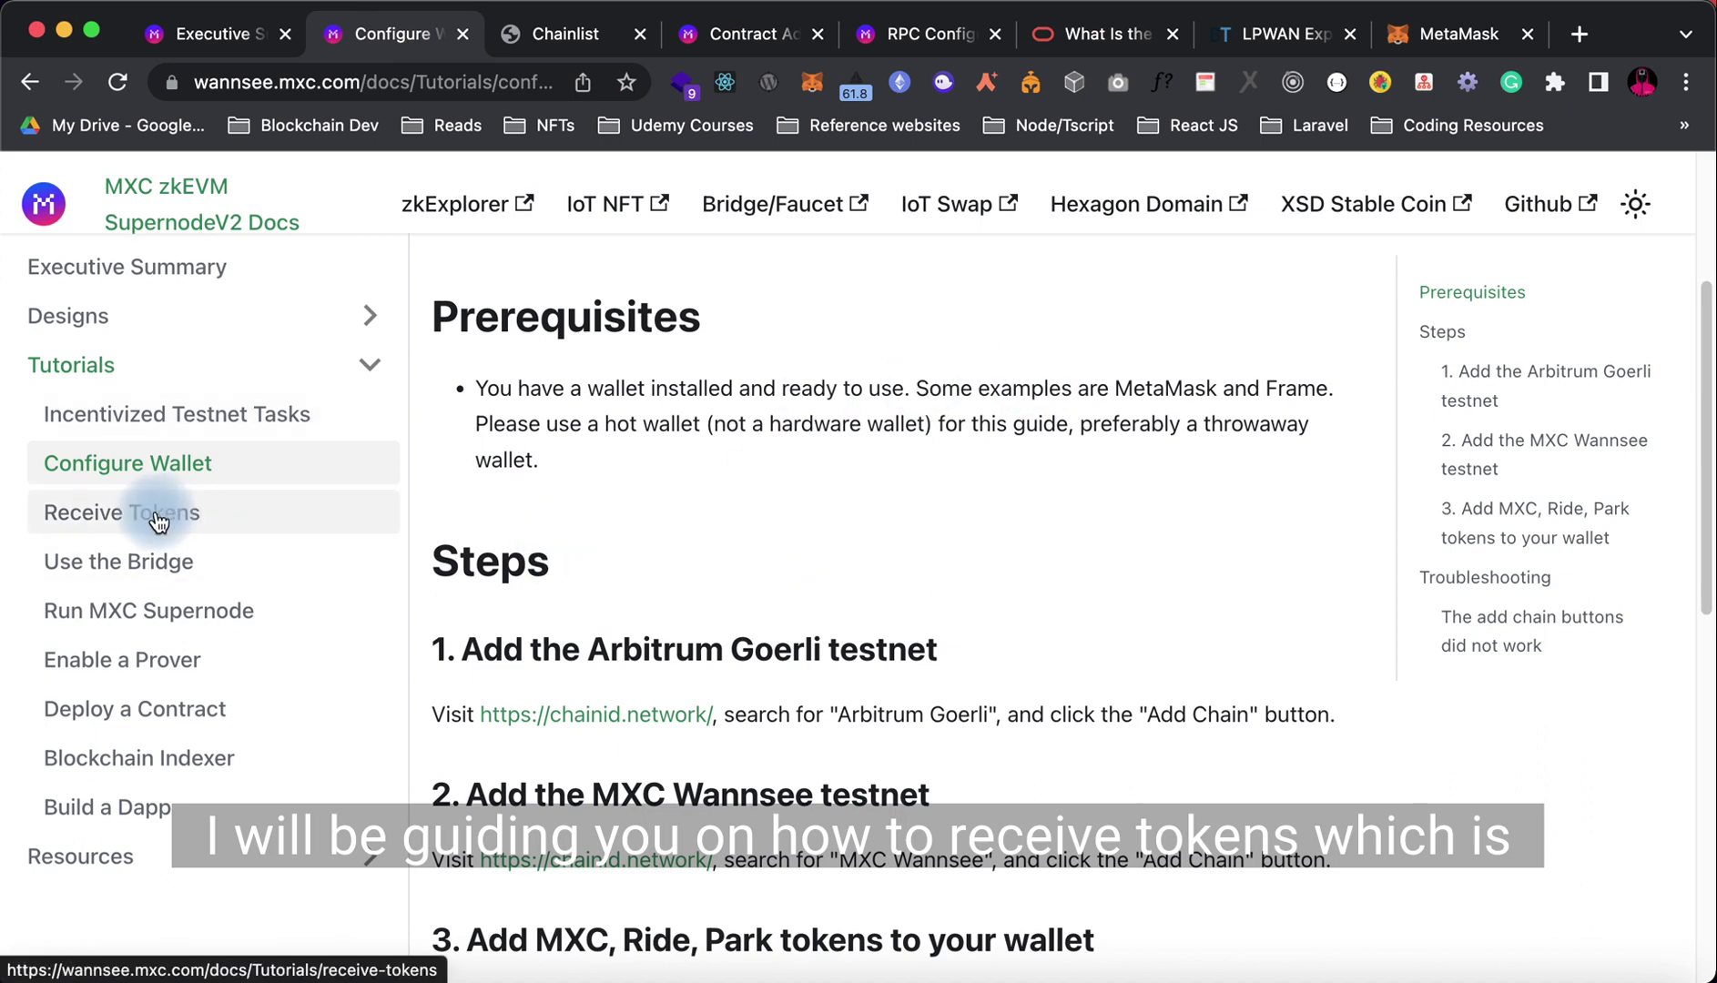
# Step: Open the Receive Tokens tutorial from the sidebar and skim its faucet instructions
pyautogui.click(109, 526)
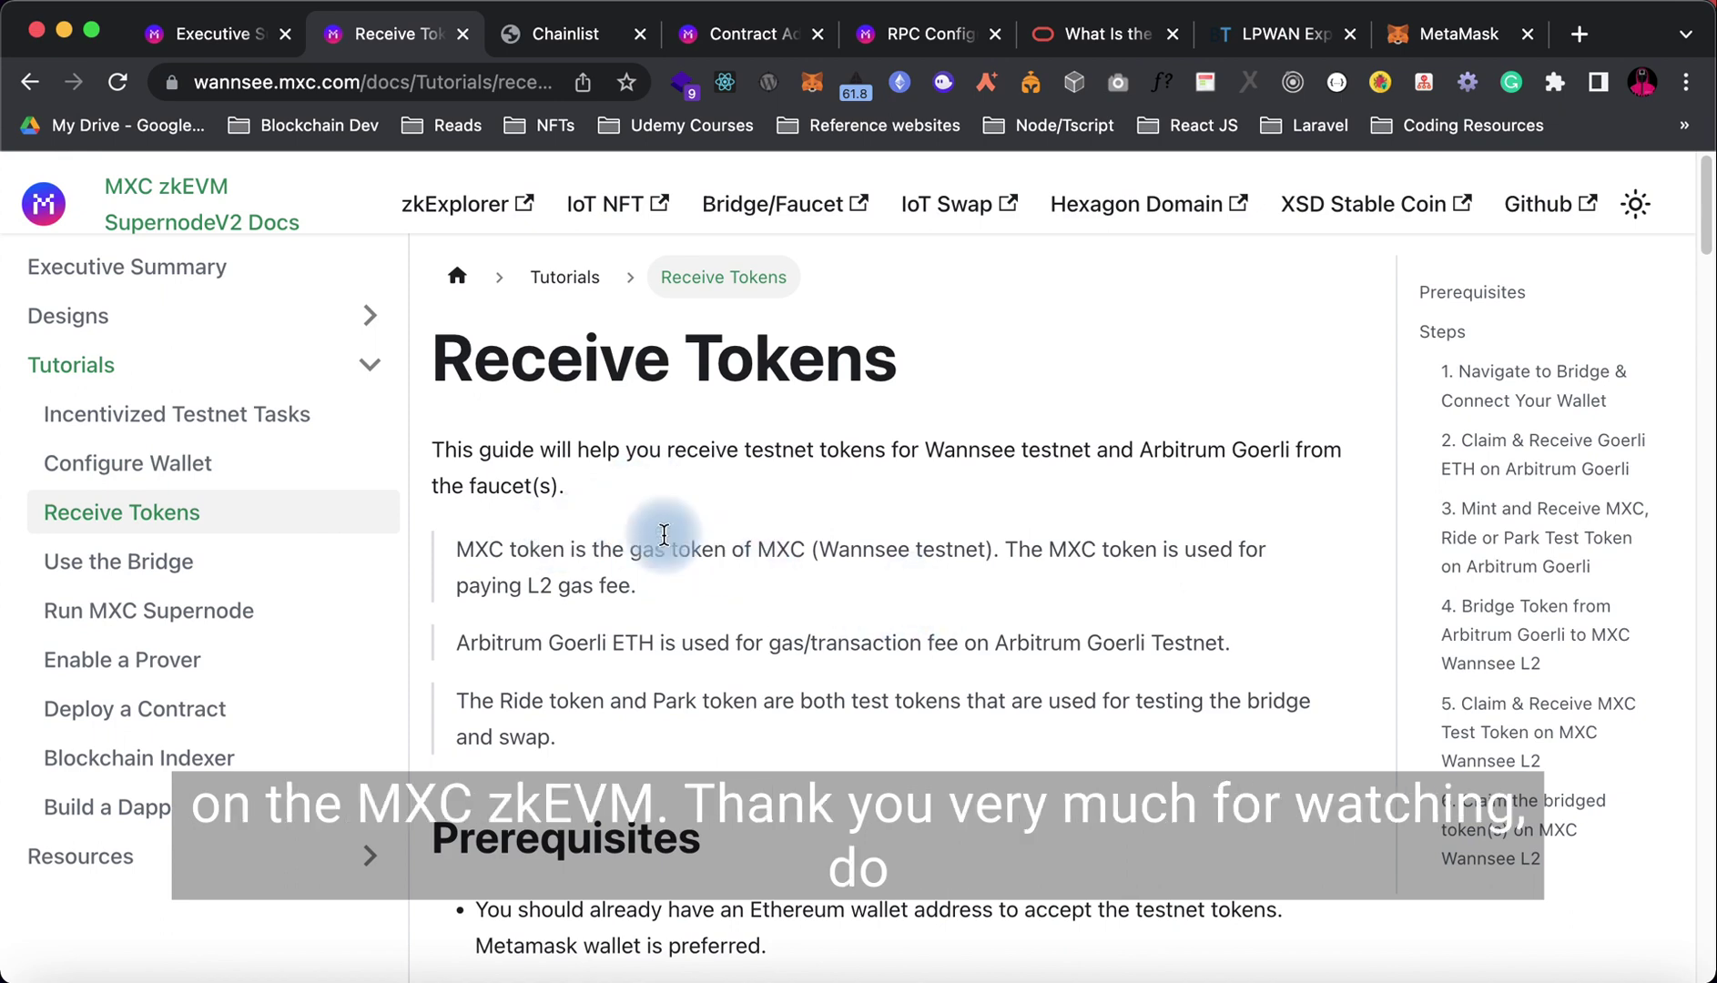
pyautogui.scroll(-2, 740, 515)
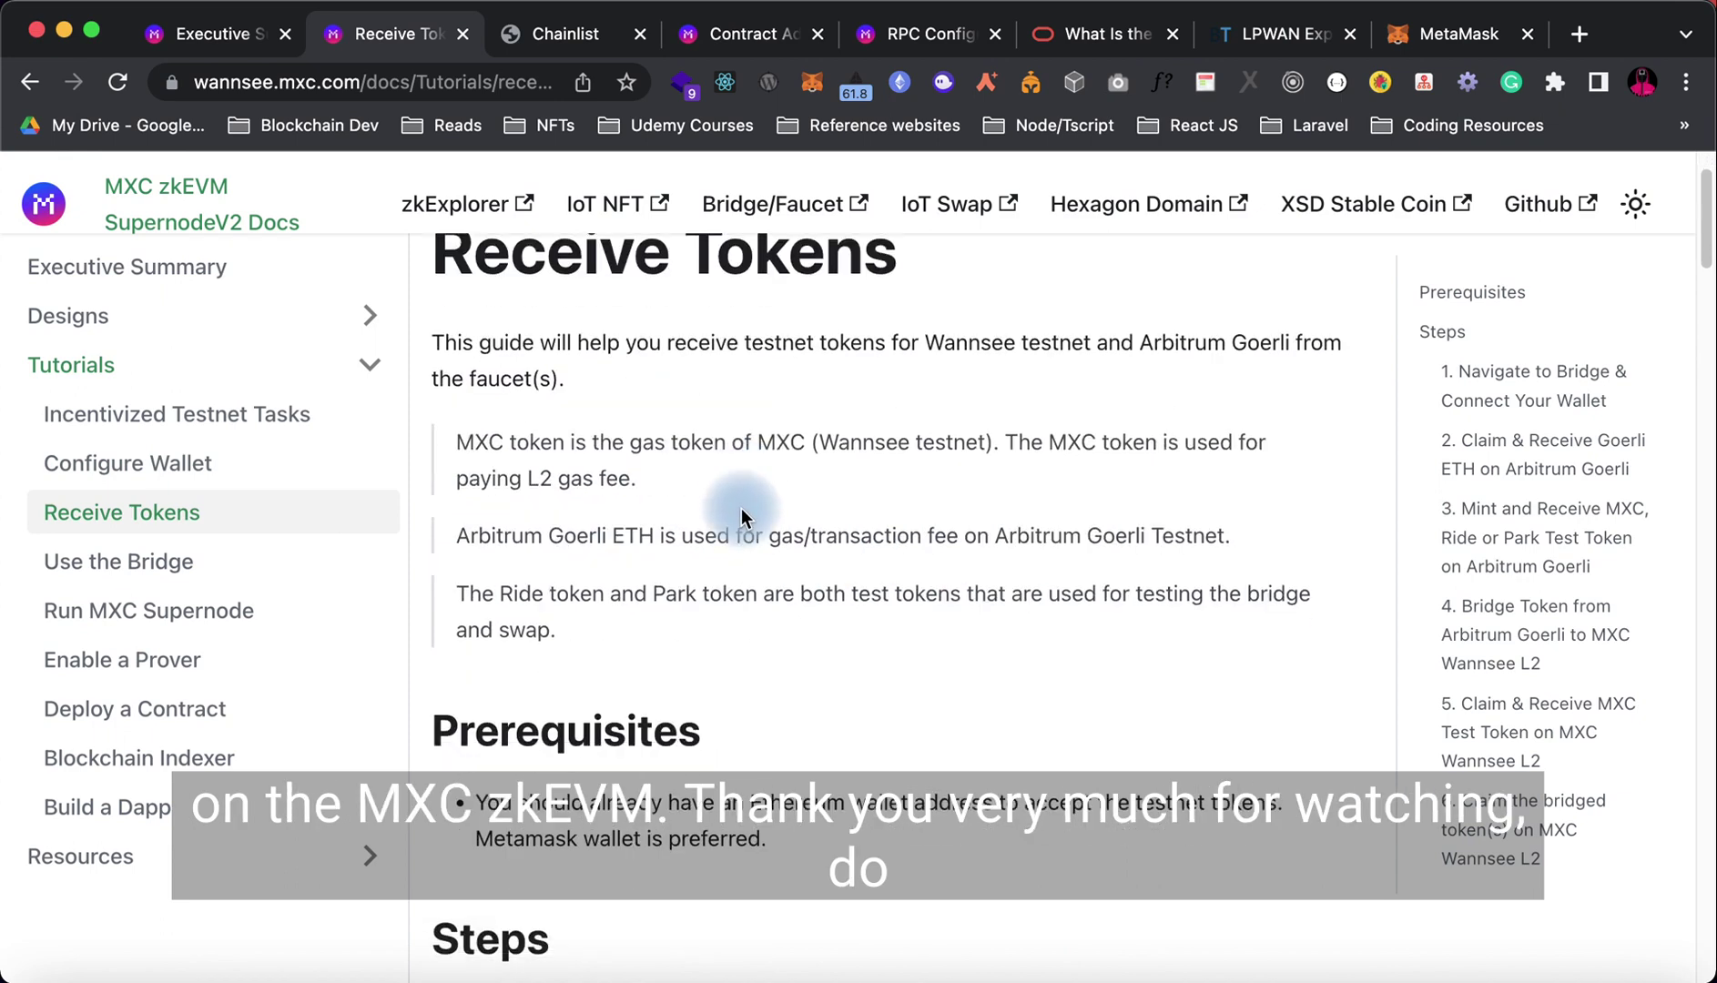
pyautogui.scroll(2, 741, 514)
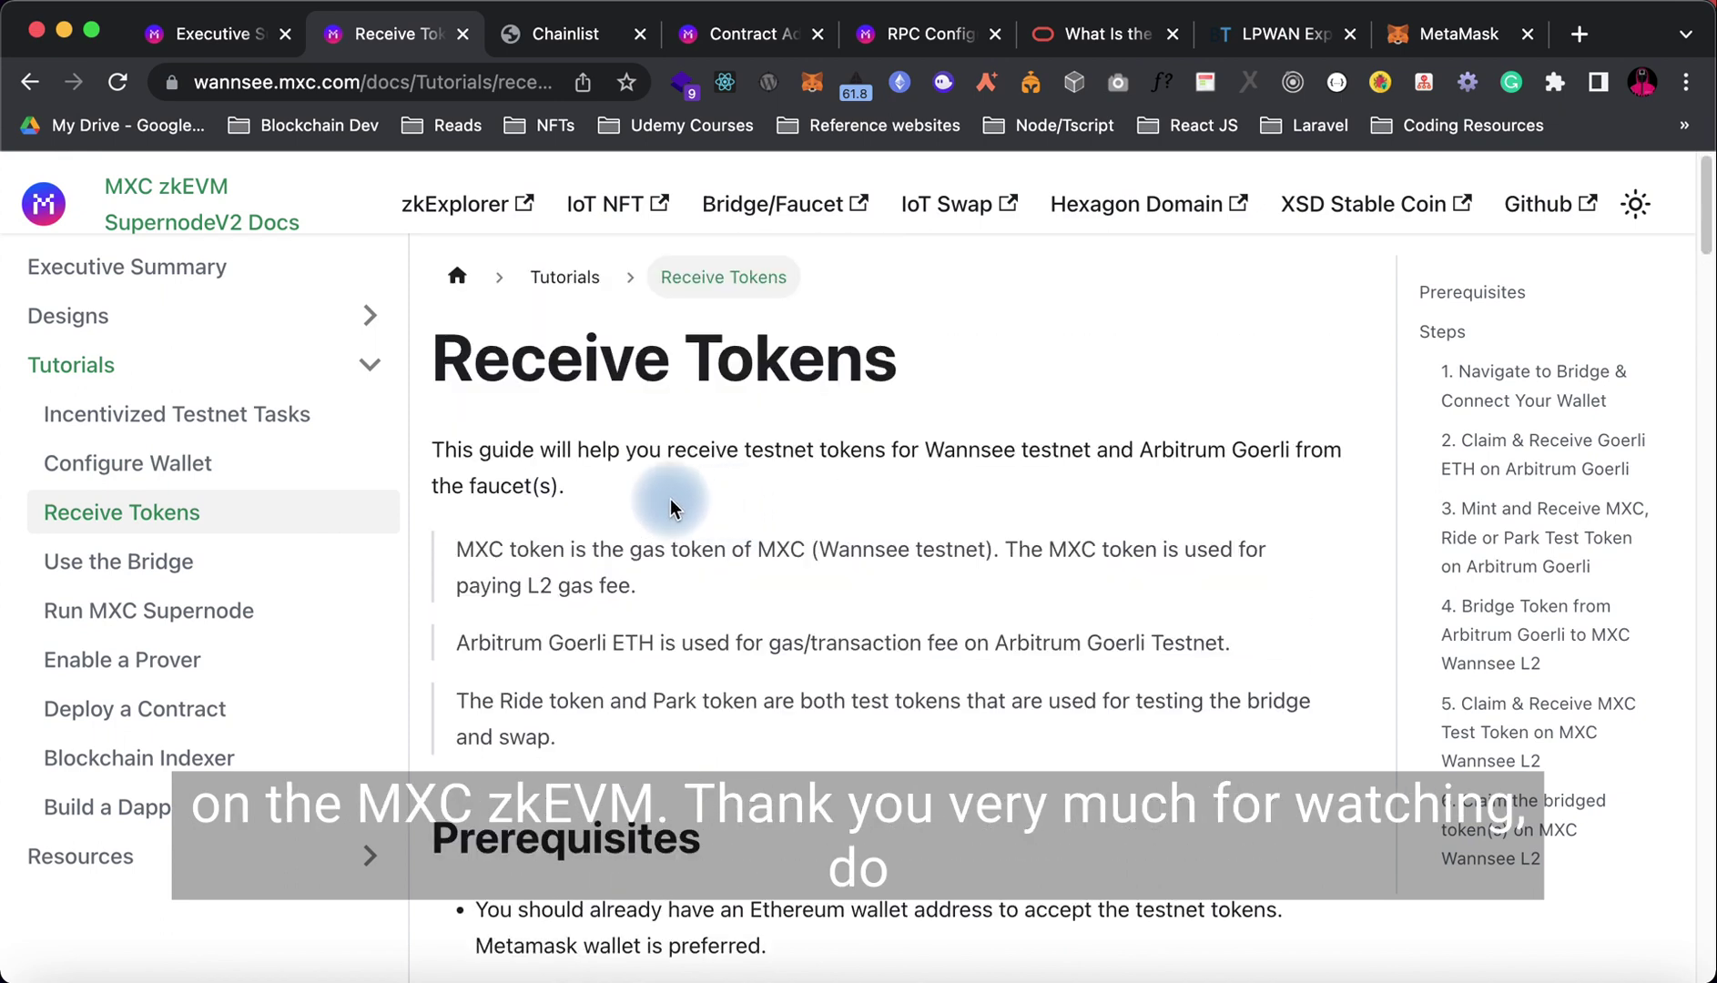